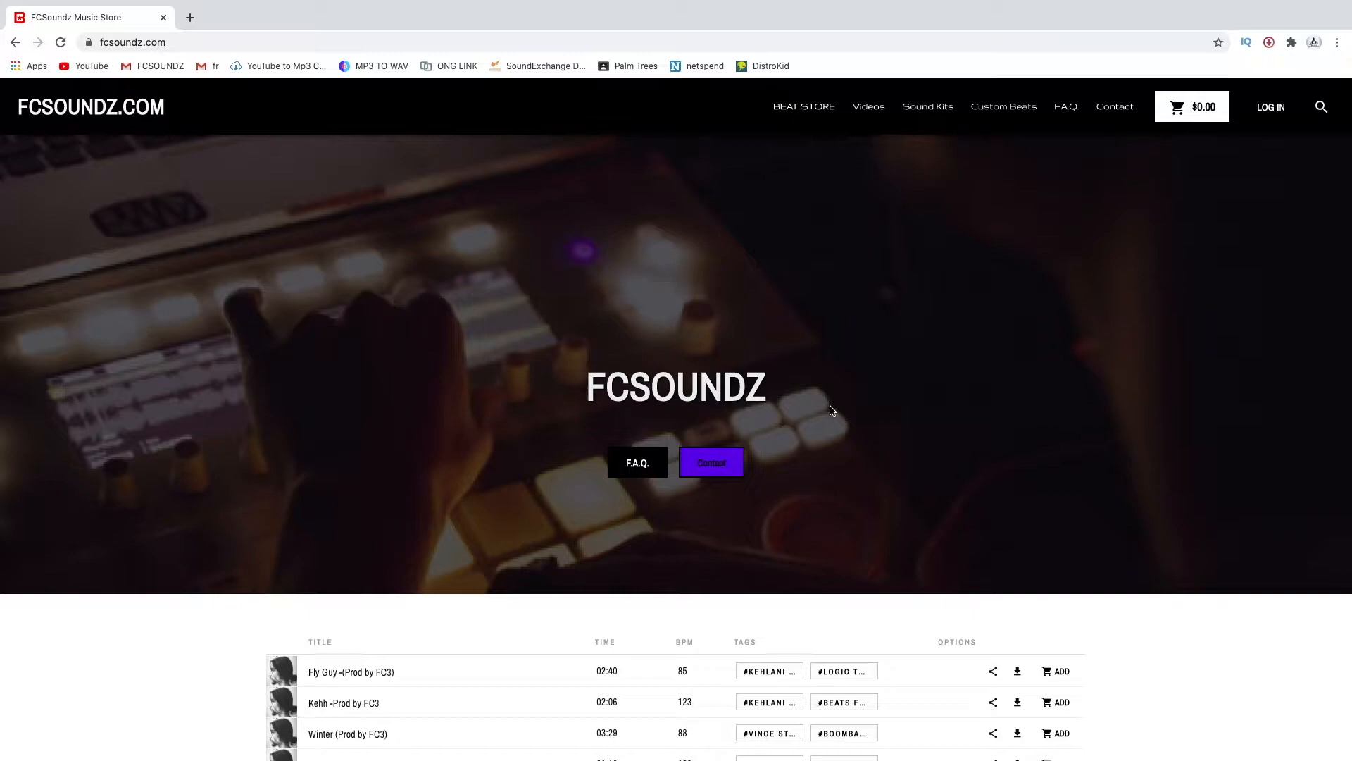
Step: Look through the FCSoundz store page's beats, licenses, sound kits and services, and load the address suggested for "b"
{"action": "scroll", "coordinate": [1116, 330], "scroll_direction": "down", "scroll_amount": 5}
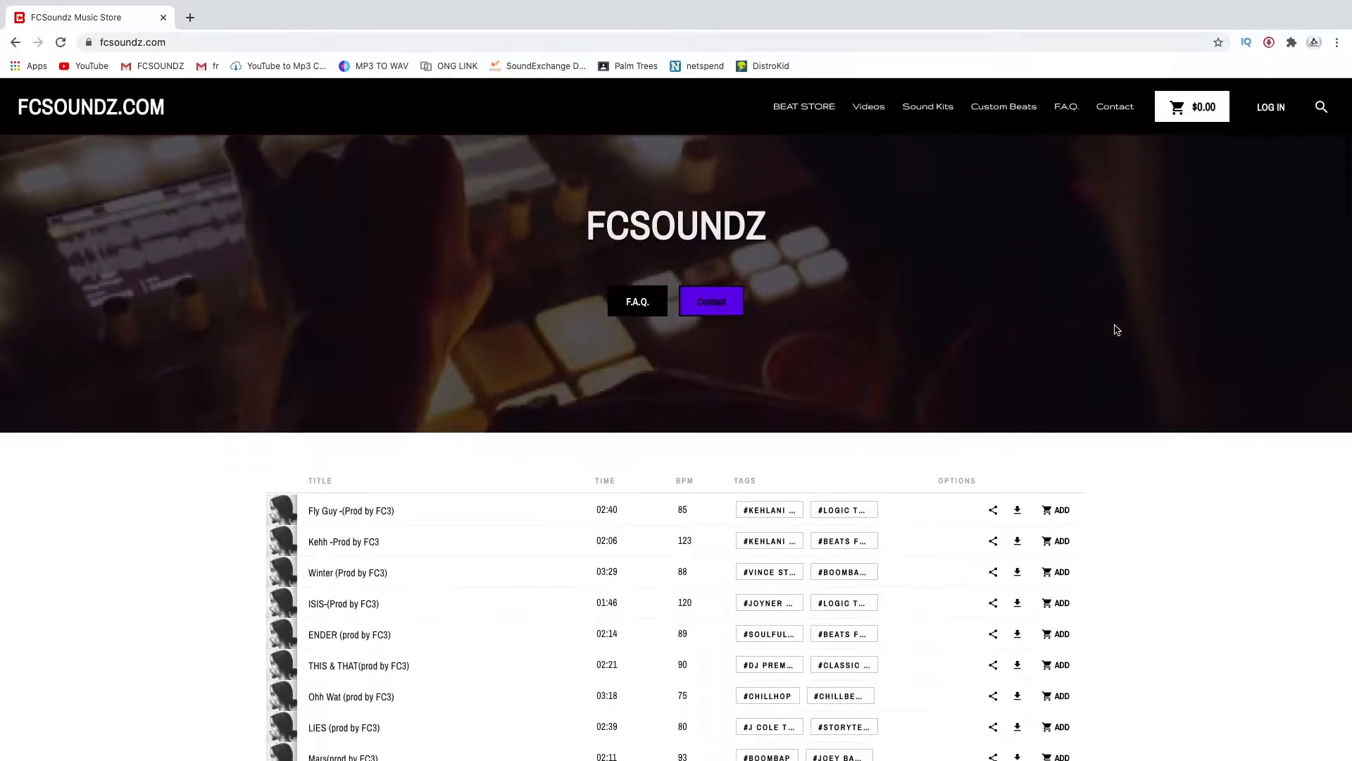
{"action": "scroll", "coordinate": [1114, 330], "scroll_direction": "down", "scroll_amount": 15}
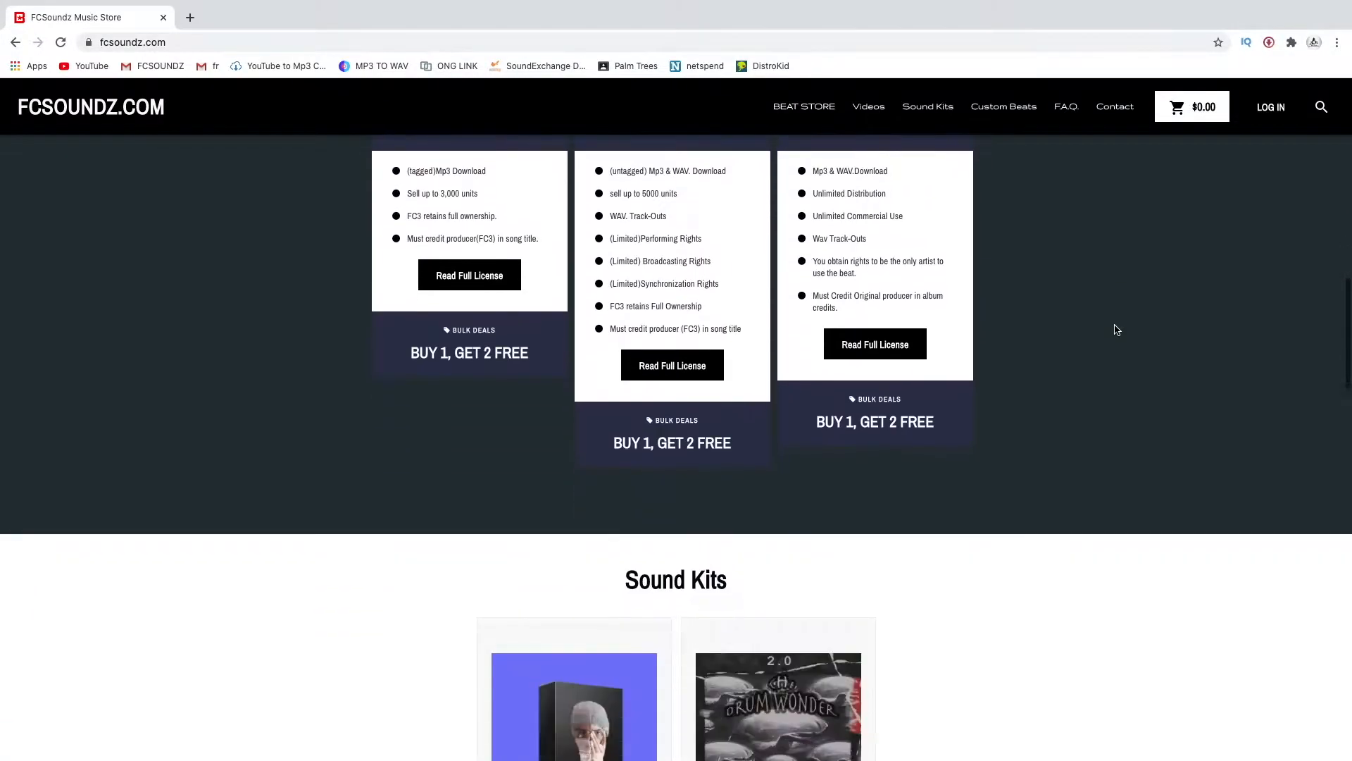
{"action": "scroll", "coordinate": [1114, 330], "scroll_direction": "down", "scroll_amount": 10}
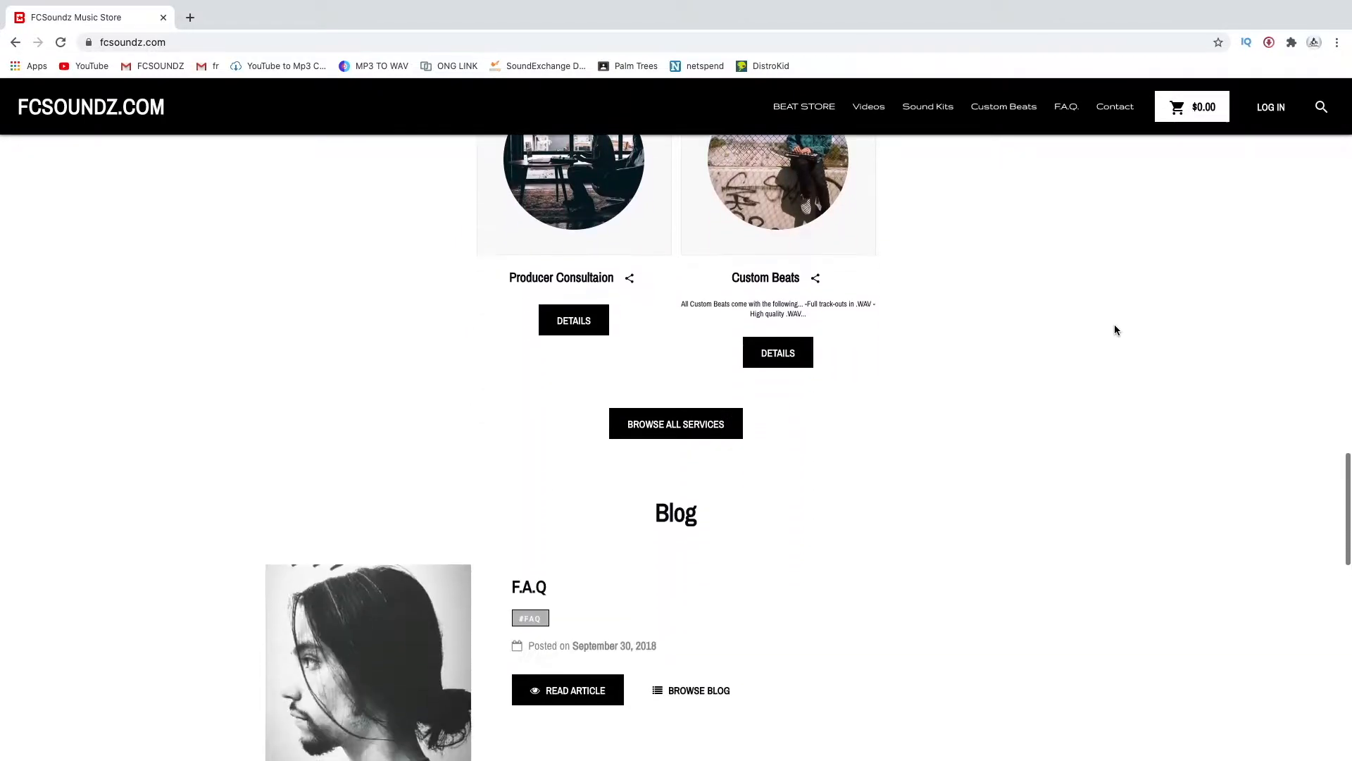
{"action": "scroll", "coordinate": [1114, 330], "scroll_direction": "up", "scroll_amount": 20}
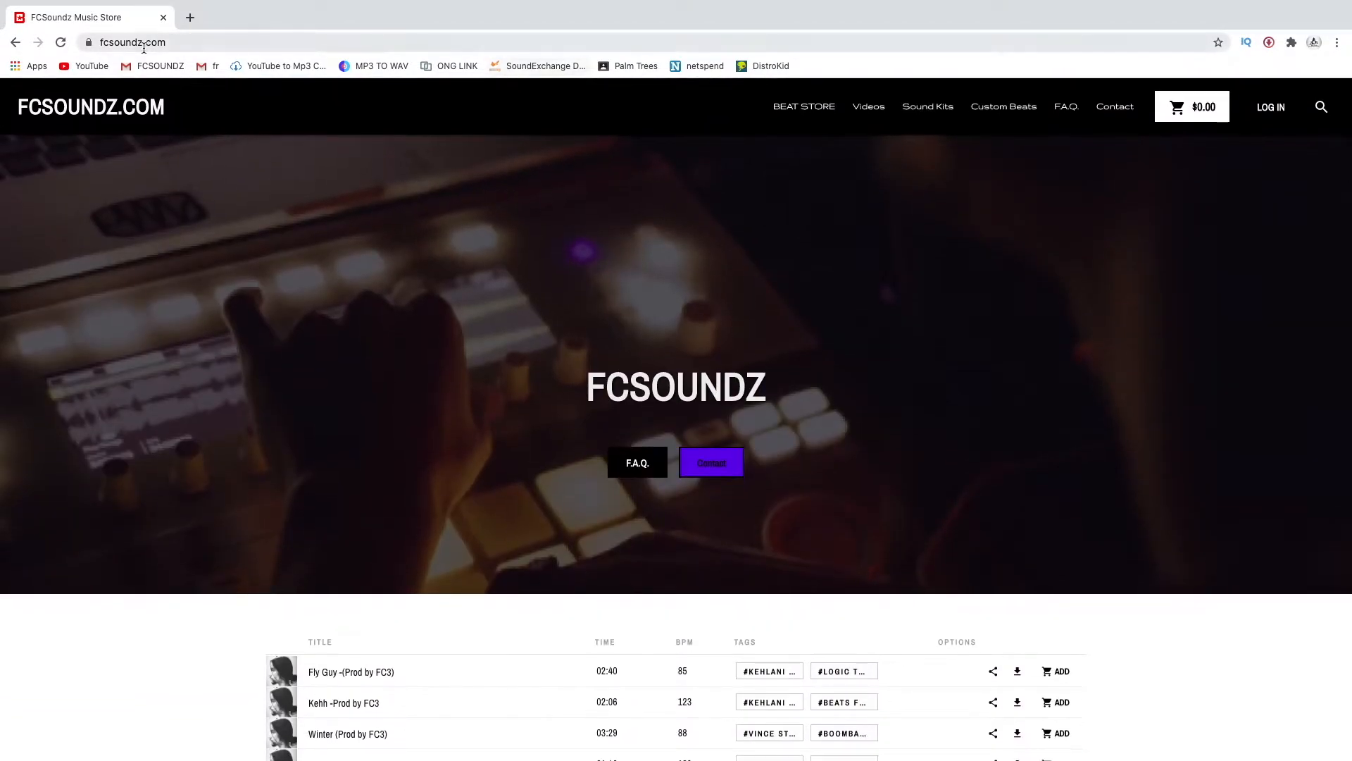
{"action": "left_click", "coordinate": [179, 47]}
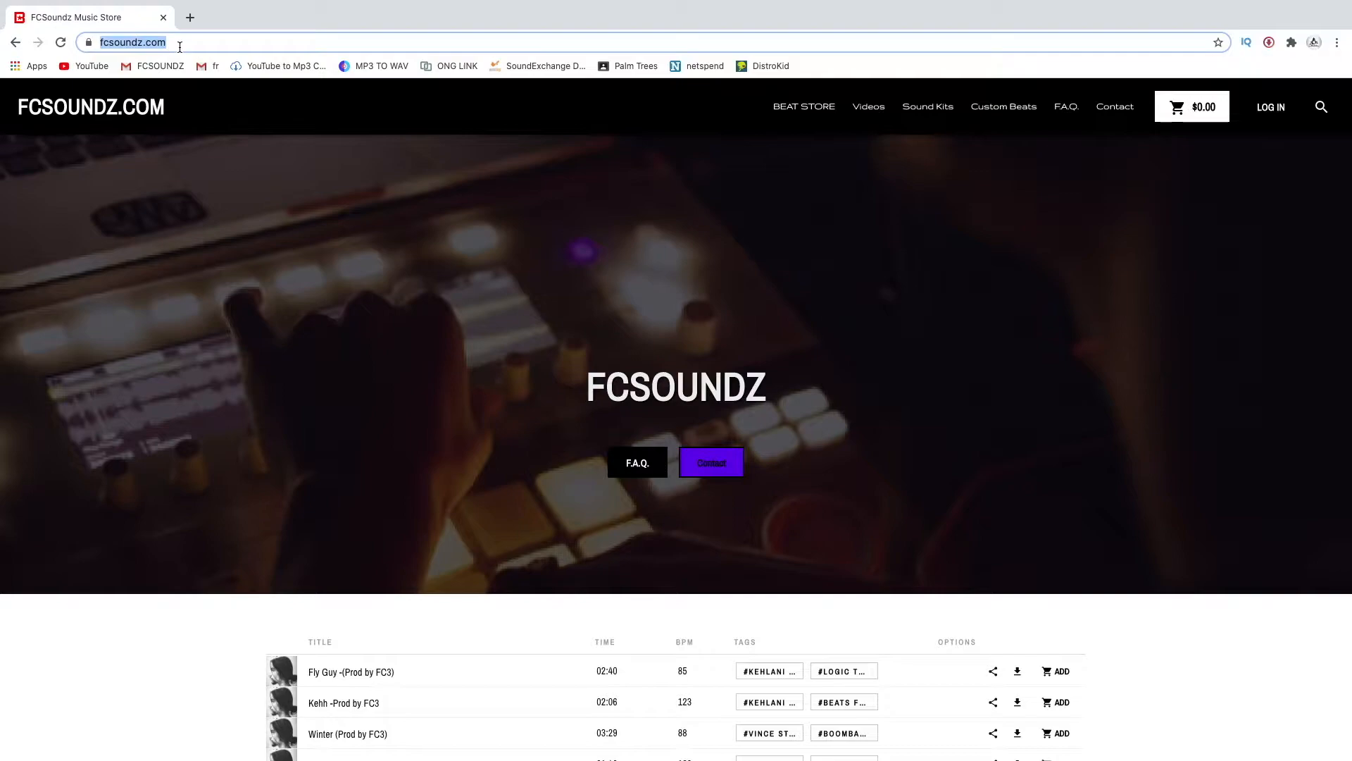
{"action": "type", "text": "b"}
{"action": "key", "text": "Return"}
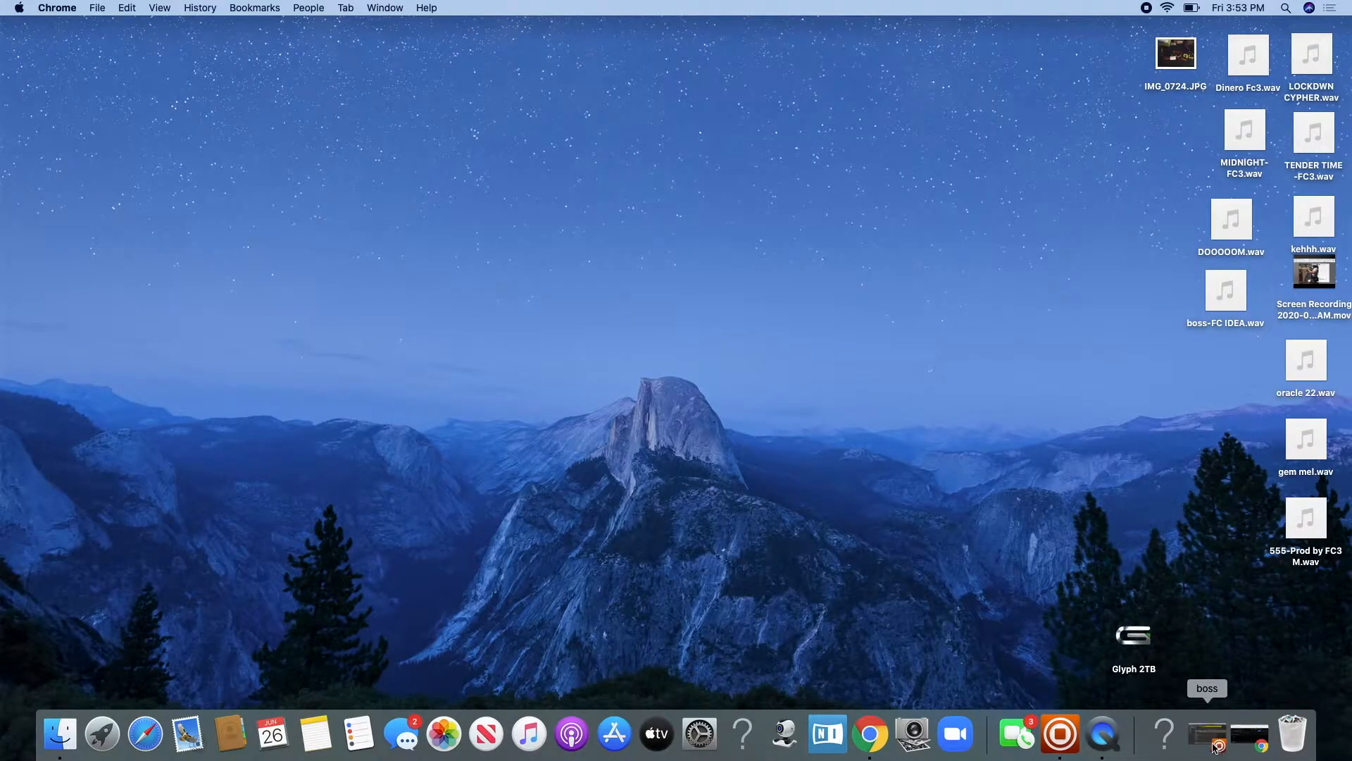
Step: Switch to the boss project in Maschine and play back the arrangement through Scene 2 and onward from Scene 7
{"action": "left_click", "coordinate": [1215, 746]}
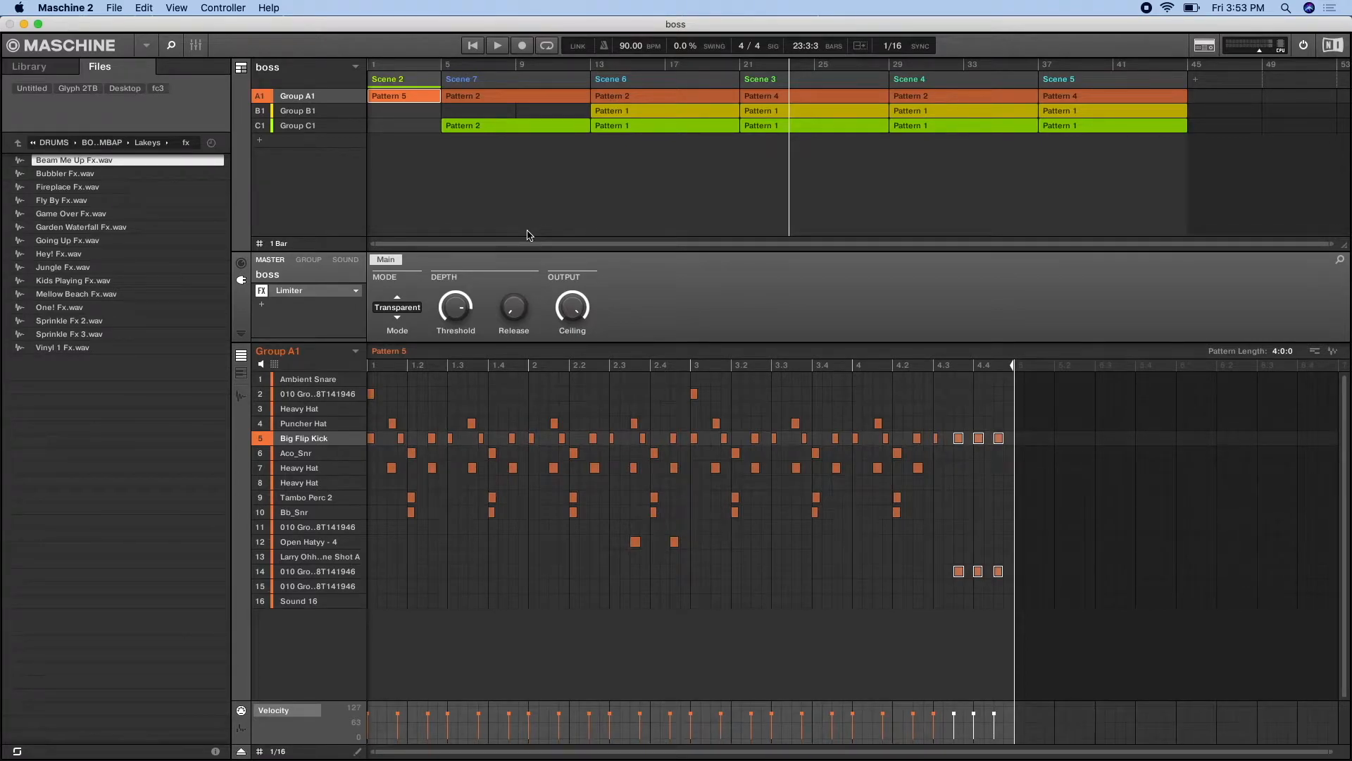
{"action": "key", "text": "space"}
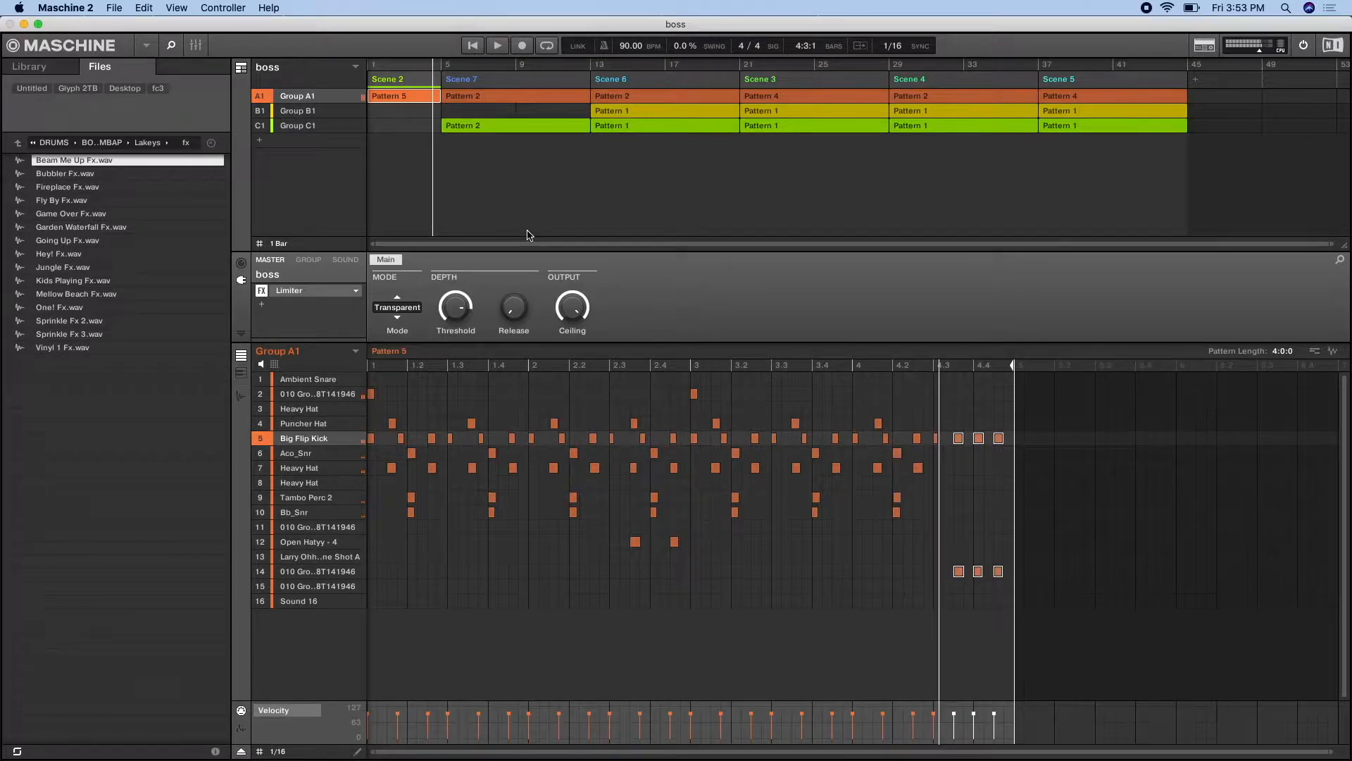
{"action": "left_click", "coordinate": [545, 48]}
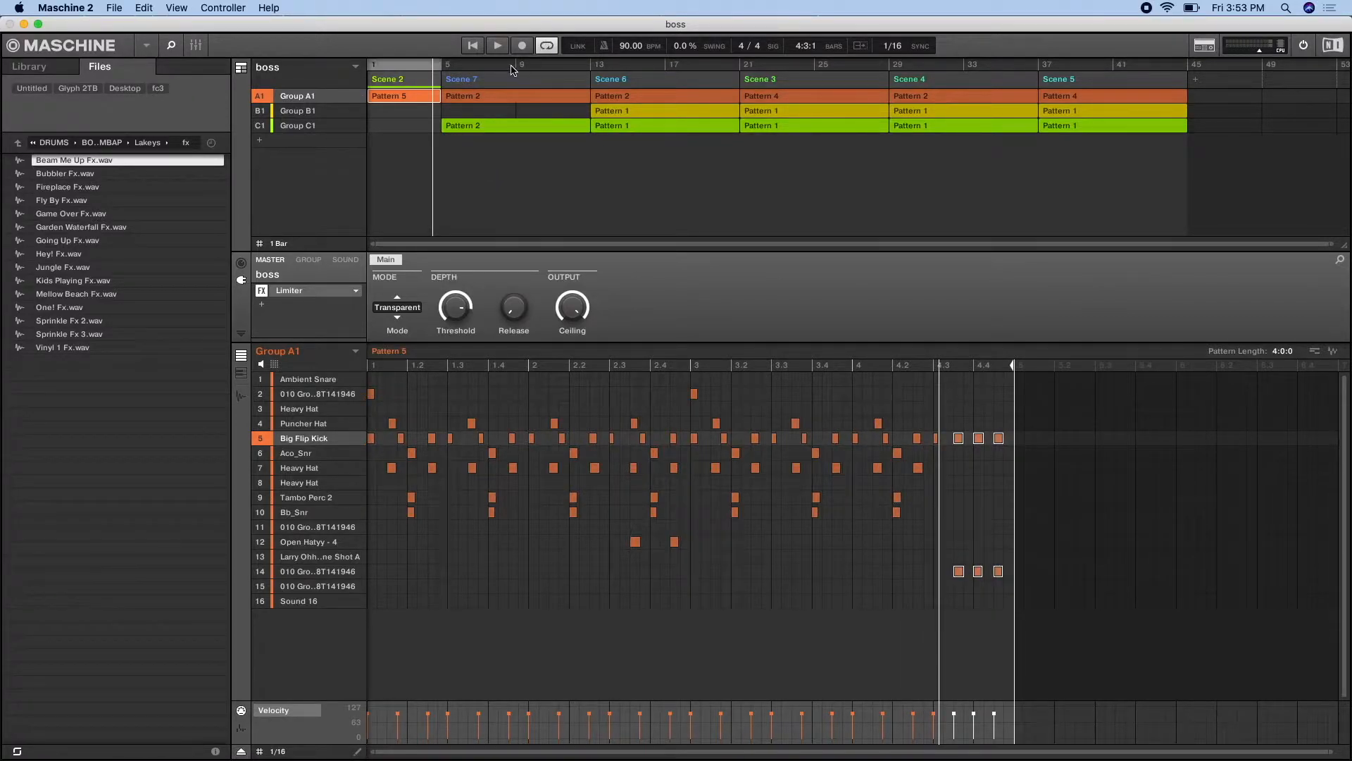
{"action": "left_click", "coordinate": [503, 83]}
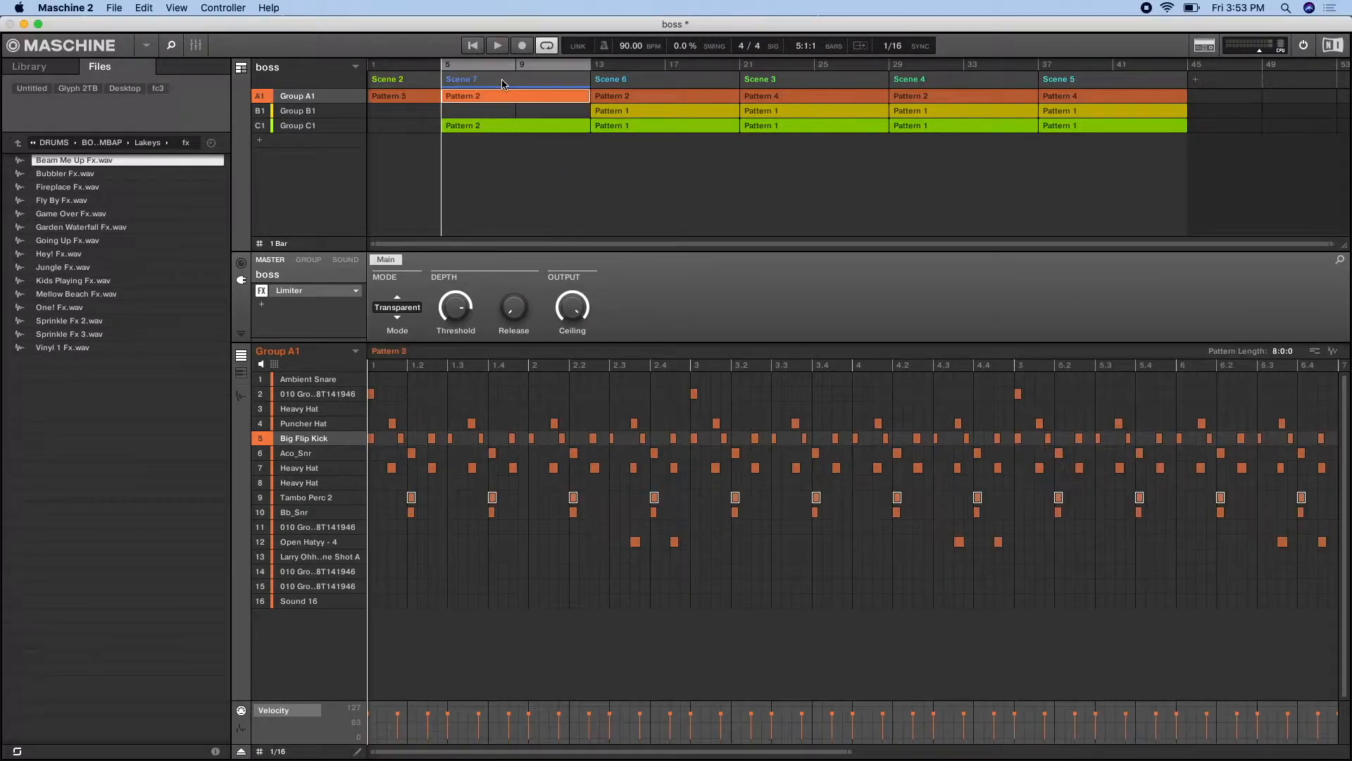
{"action": "left_click", "coordinate": [548, 45]}
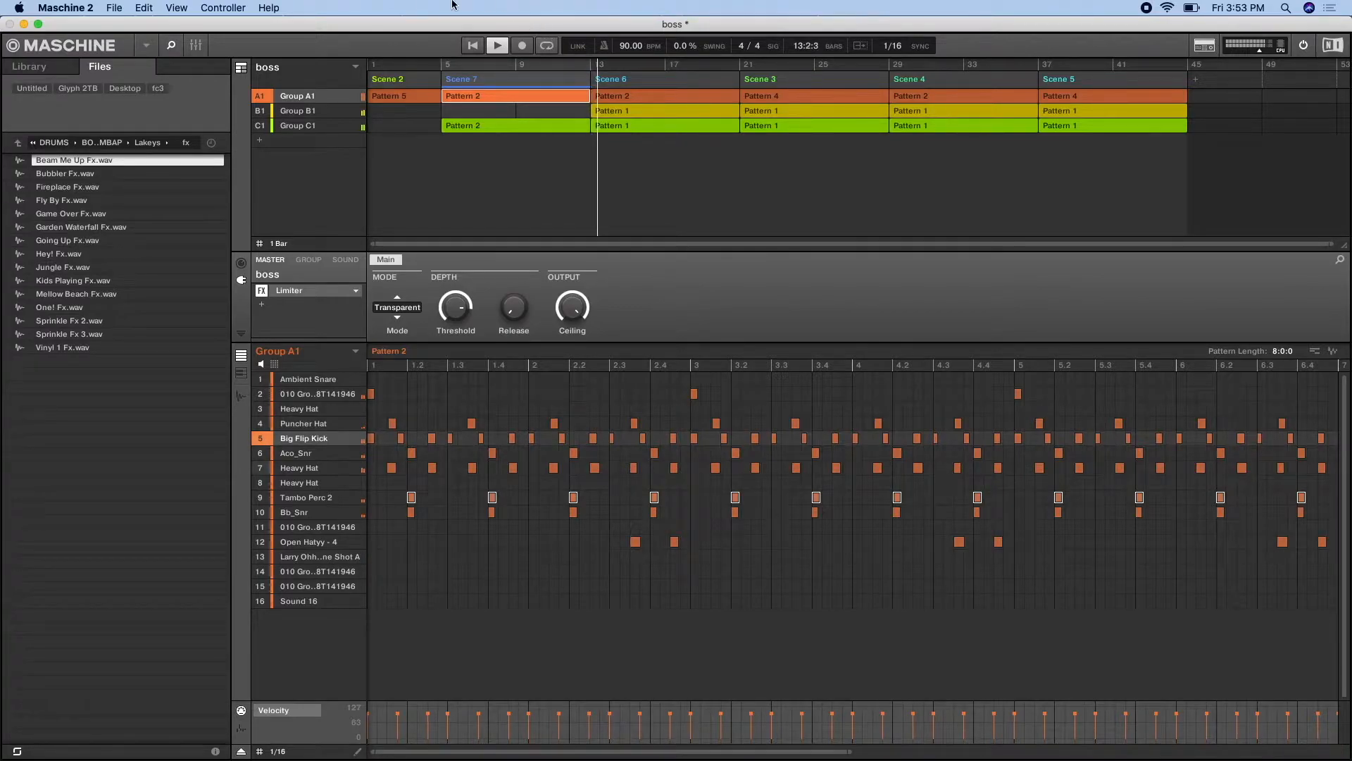
Step: Examine the sounds and patterns in Group B1, Group C1 and Group A1 during playback
{"action": "left_click", "coordinate": [298, 116]}
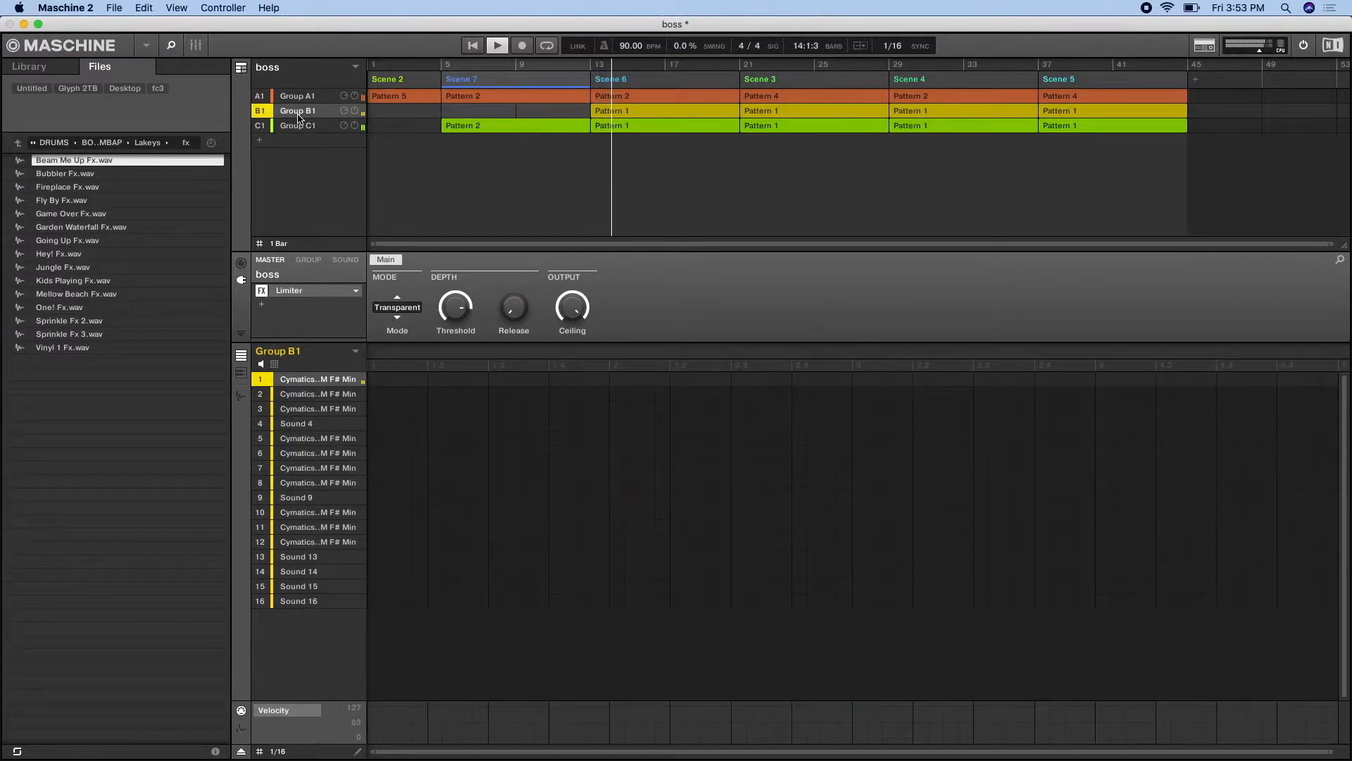
{"action": "left_click", "coordinate": [300, 128]}
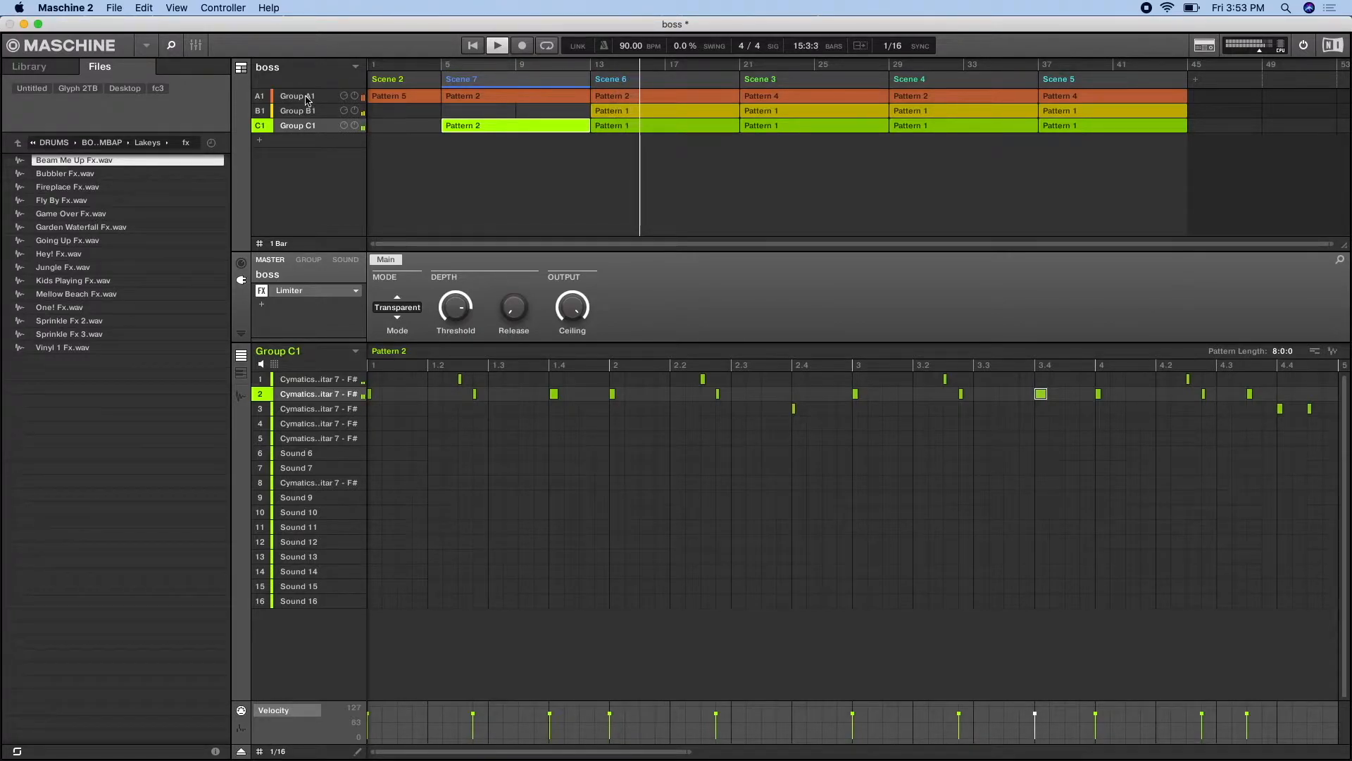
{"action": "left_click", "coordinate": [307, 98]}
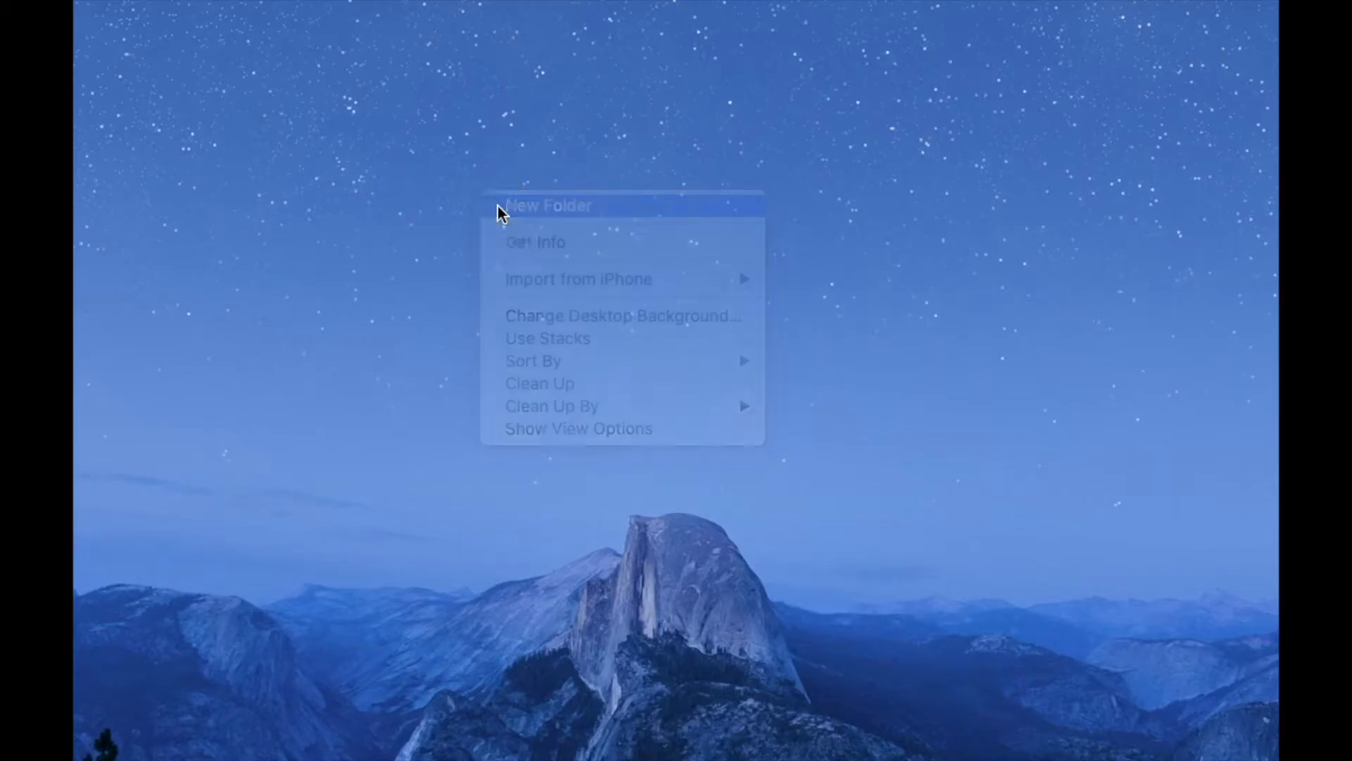
Step: Create a new folder on the desktop and select it
{"action": "left_click", "coordinate": [500, 209]}
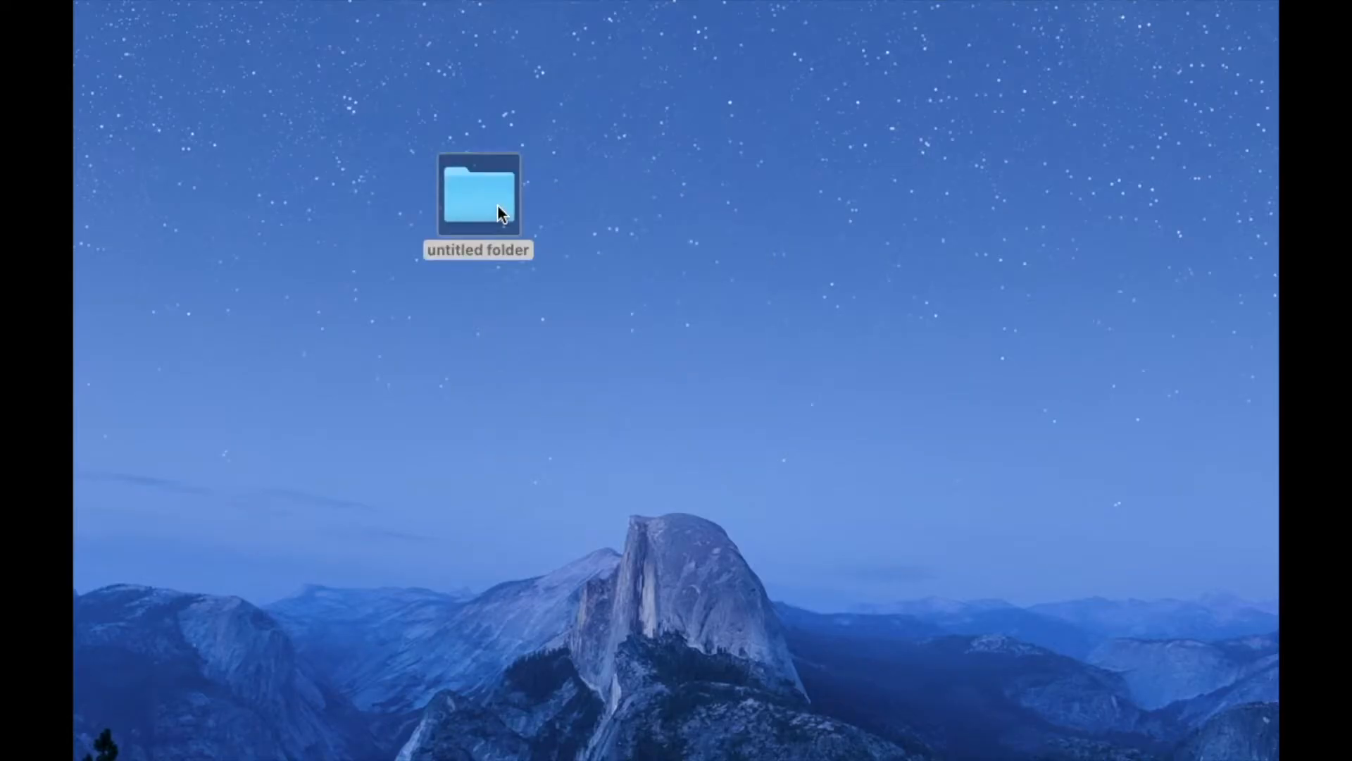
{"action": "left_click", "coordinate": [521, 258]}
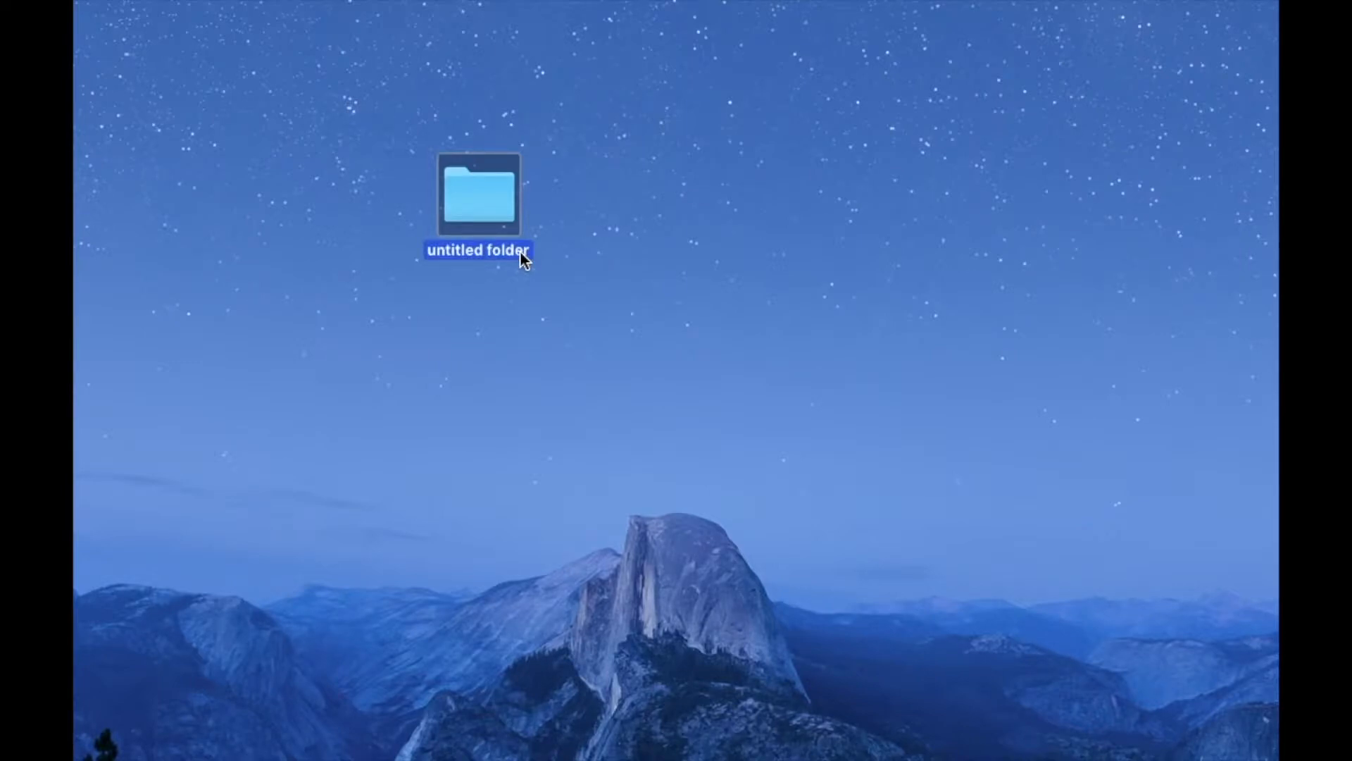
{"action": "left_click", "coordinate": [522, 258]}
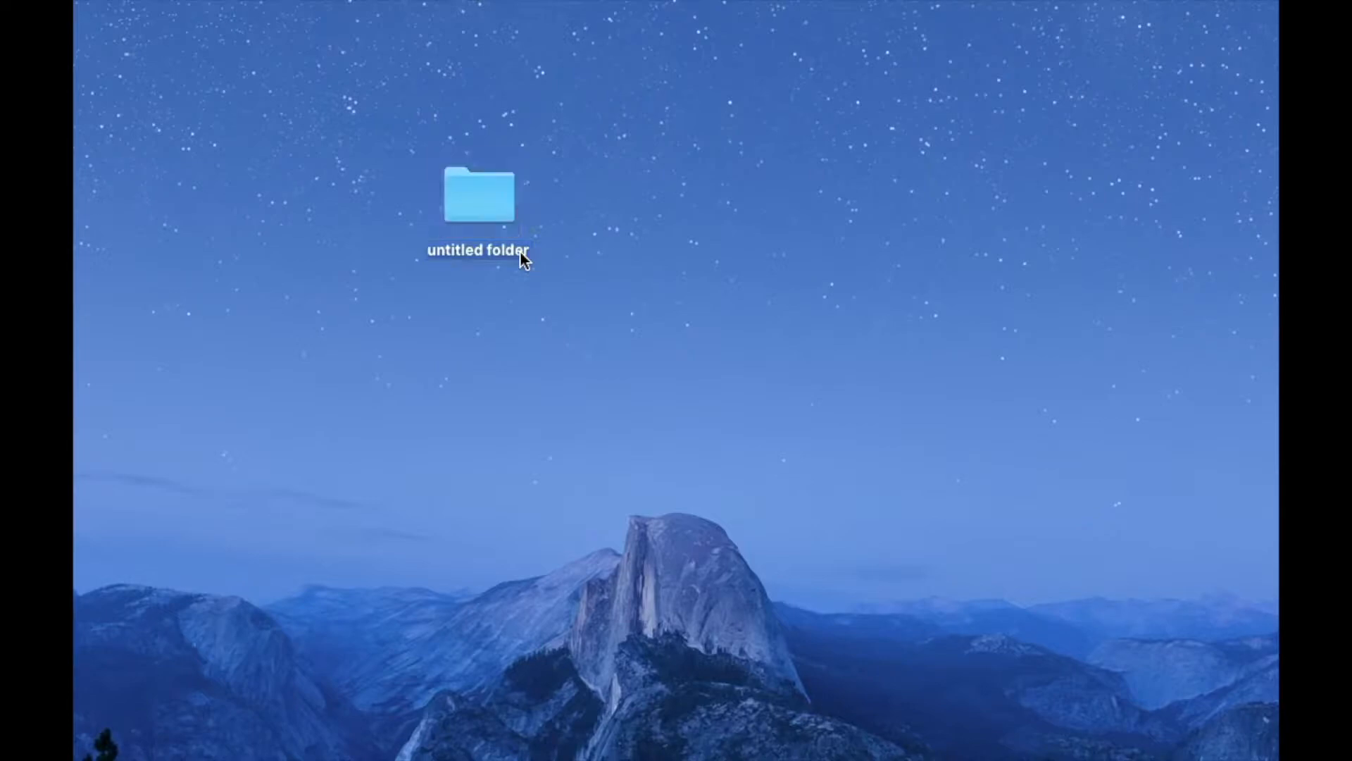
{"action": "left_click", "coordinate": [522, 258]}
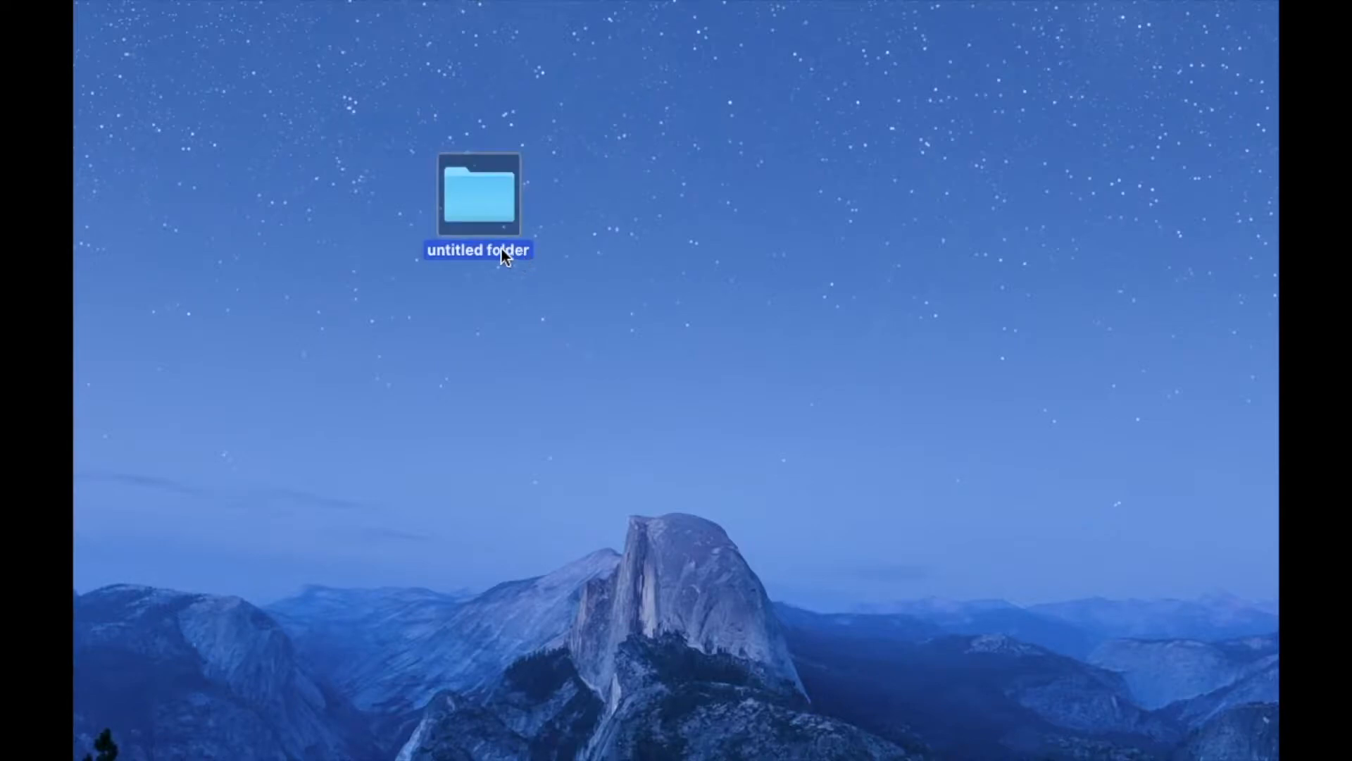
Step: Rename the new desktop folder BOSS(90 BPM) and open it
{"action": "right_click", "coordinate": [502, 248]}
{"action": "left_click", "coordinate": [548, 365]}
{"action": "type", "text": "BOSS"}
{"action": "type", "text": "9"}
{"action": "type", "text": "90"}
{"action": "key", "text": "BackSpace"}
{"action": "key", "text": "BackSpace"}
{"action": "key", "text": "BackSpace"}
{"action": "type", "text": "("}
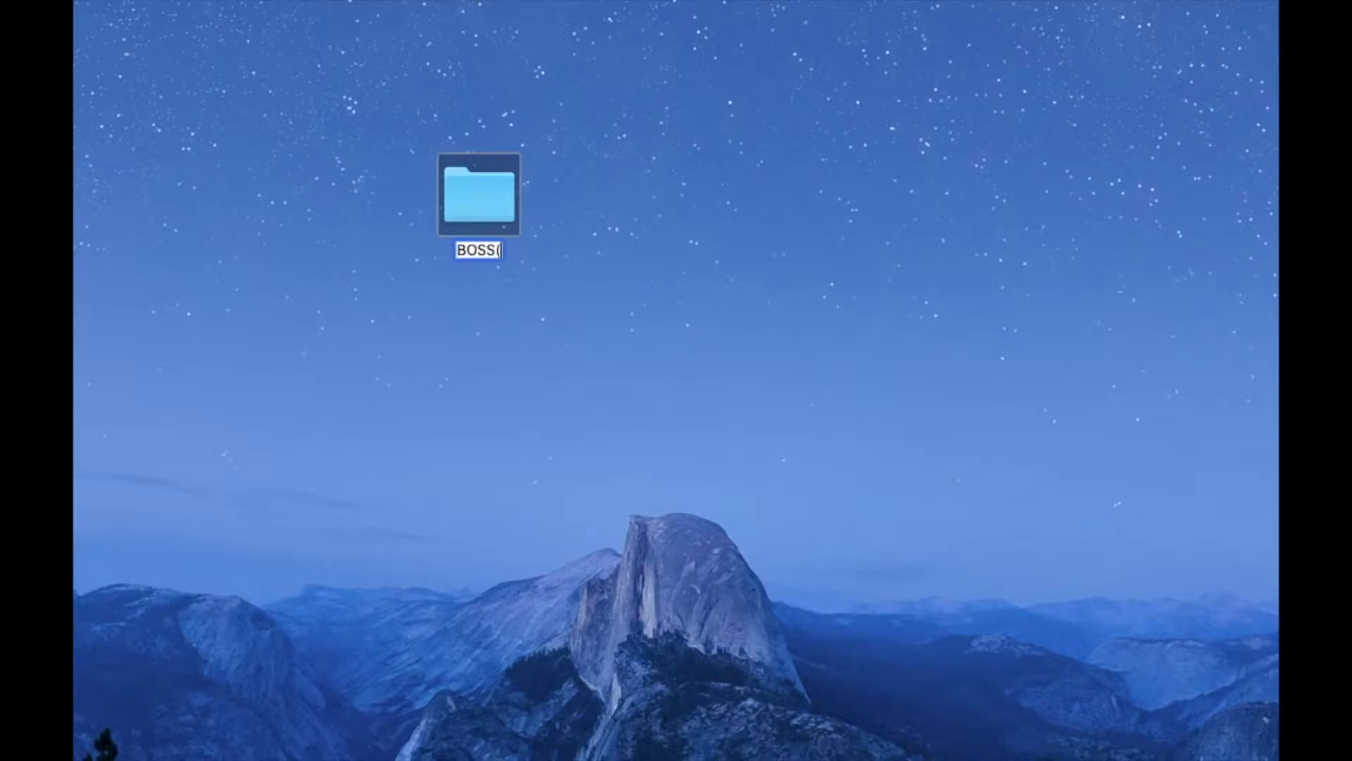
{"action": "type", "text": "90 BPM"}
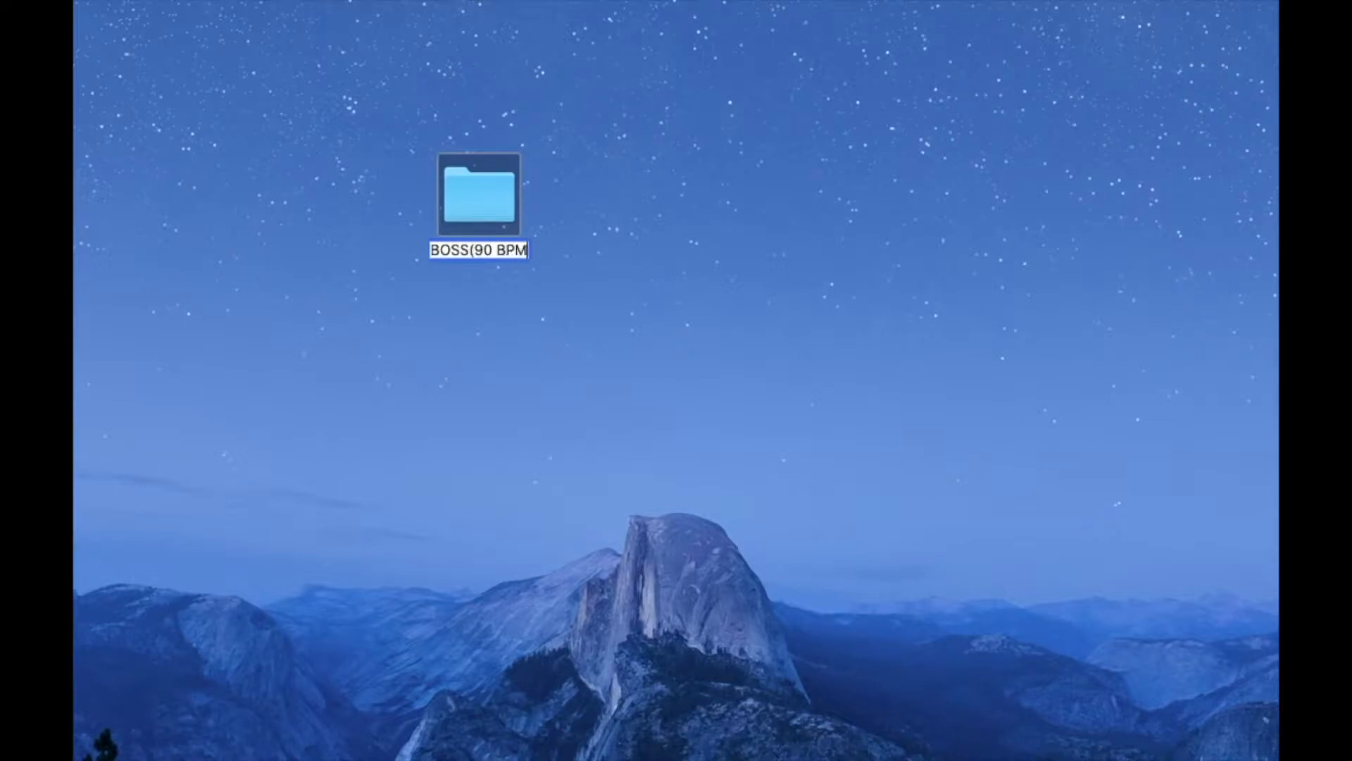
{"action": "type", "text": ")"}
{"action": "left_click", "coordinate": [547, 507]}
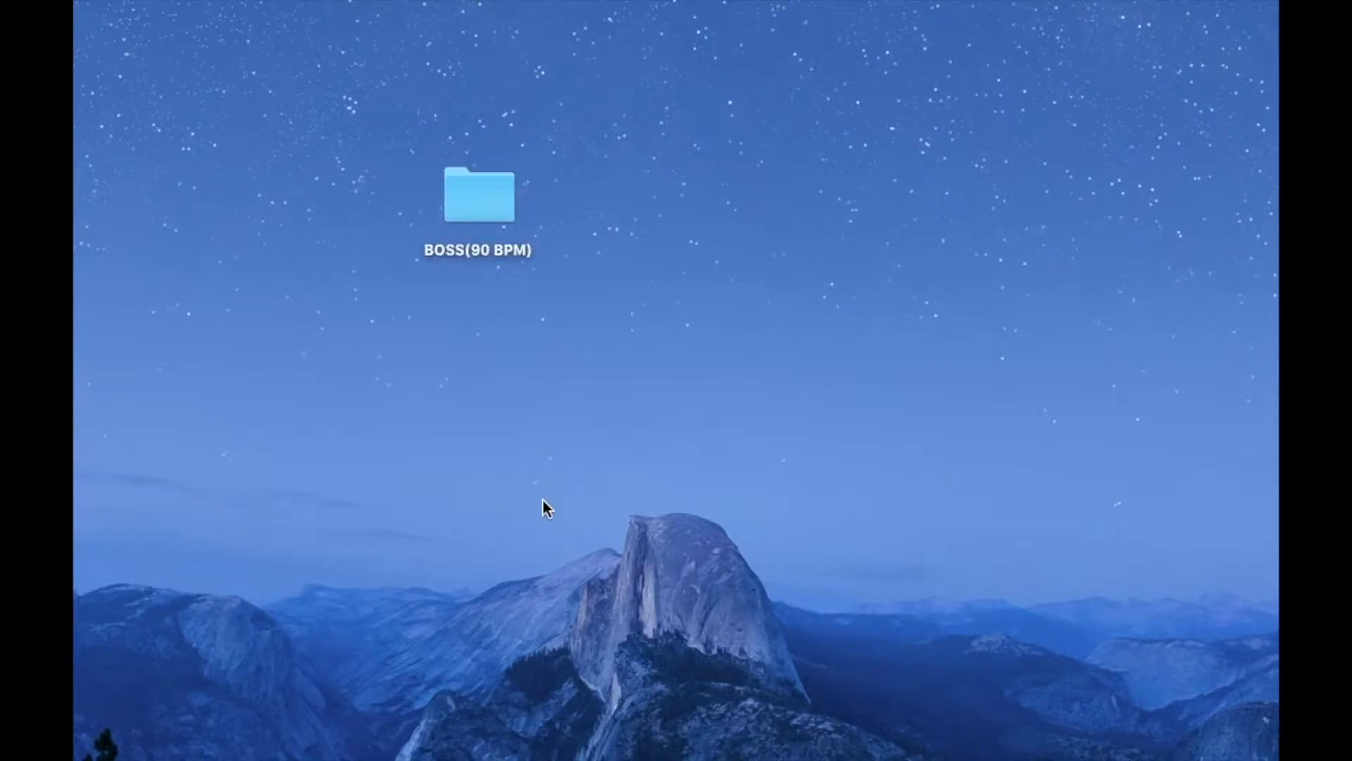
{"action": "double_click", "coordinate": [476, 197]}
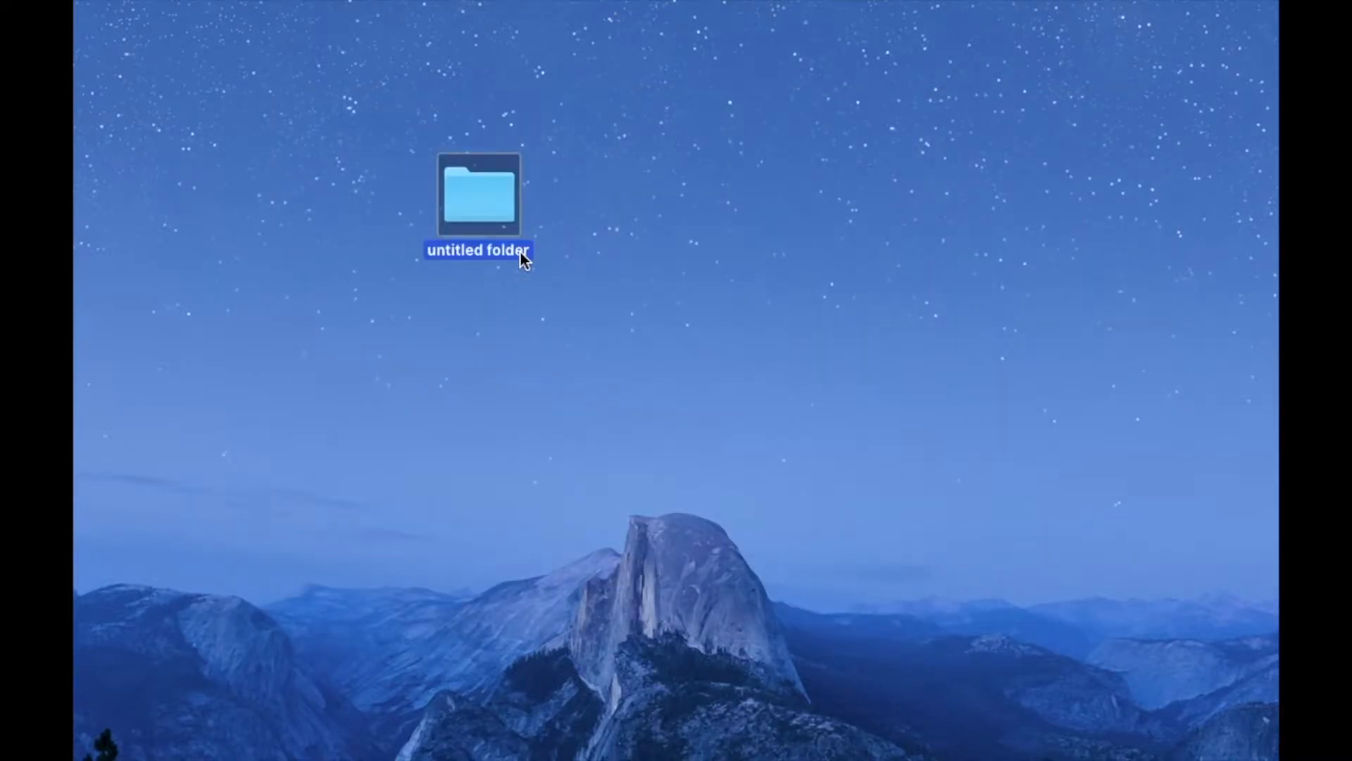
Step: Give the untitled desktop folder the beat's name and tempo, BOSS(90 BPM)
{"action": "left_click", "coordinate": [522, 256]}
{"action": "left_click", "coordinate": [521, 254]}
{"action": "right_click", "coordinate": [501, 247]}
{"action": "left_click", "coordinate": [548, 357]}
{"action": "type", "text": "BOSS"}
{"action": "type", "text": "9"}
{"action": "type", "text": "90"}
{"action": "key", "text": "BackSpace"}
{"action": "key", "text": "BackSpace"}
{"action": "key", "text": "BackSpace"}
{"action": "type", "text": "("}
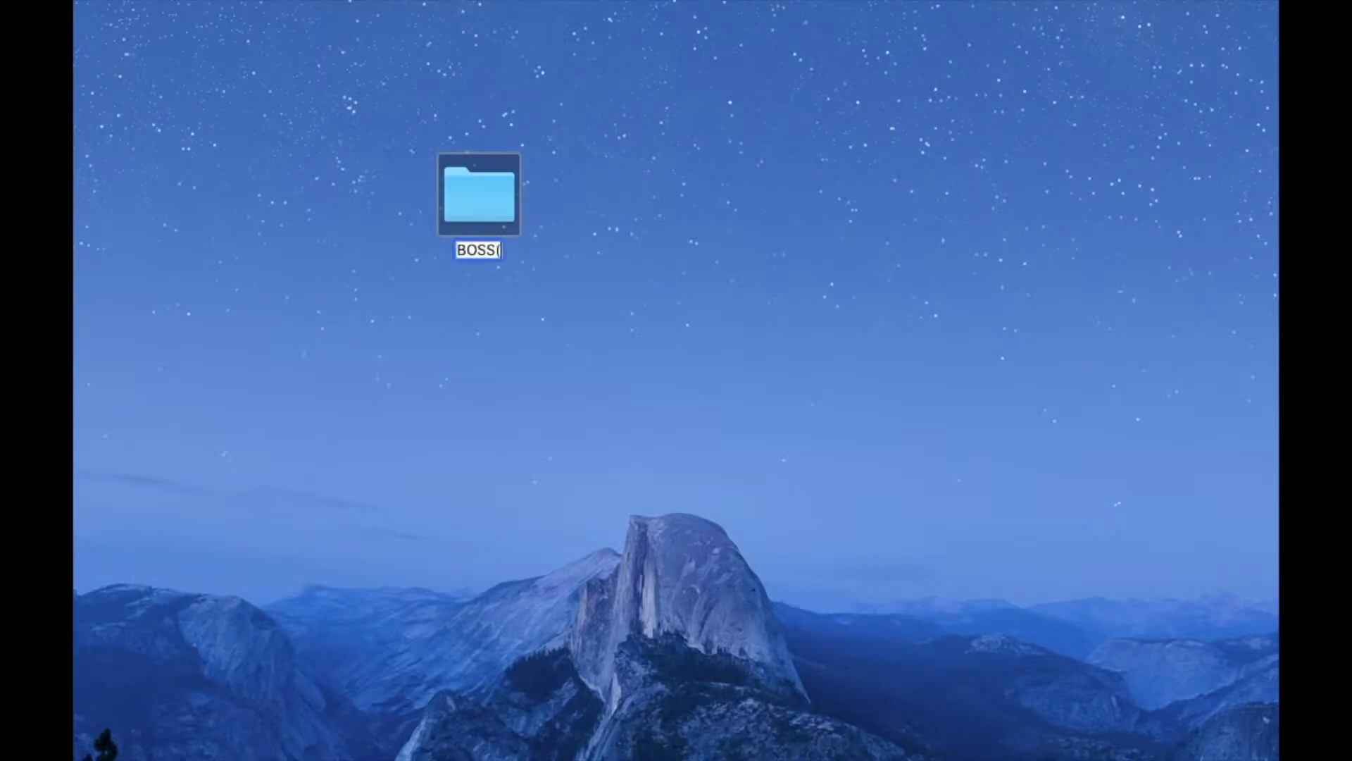
{"action": "type", "text": "90 BPM)"}
{"action": "left_click", "coordinate": [540, 481]}
Step: Open the BOSS(90 BPM) folder and create a subfolder named UNTAGGED WAV inside it
{"action": "double_click", "coordinate": [476, 197]}
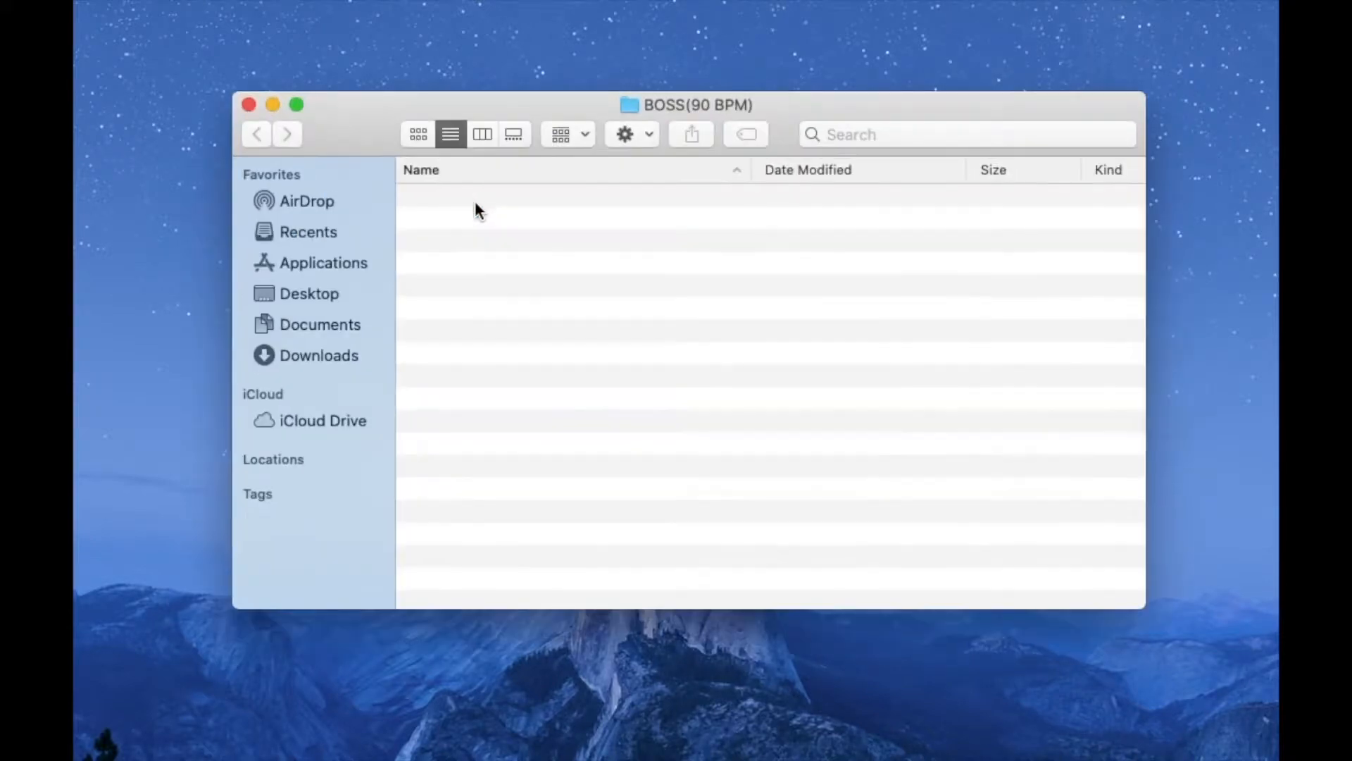
{"action": "right_click", "coordinate": [472, 229]}
{"action": "left_click", "coordinate": [493, 243]}
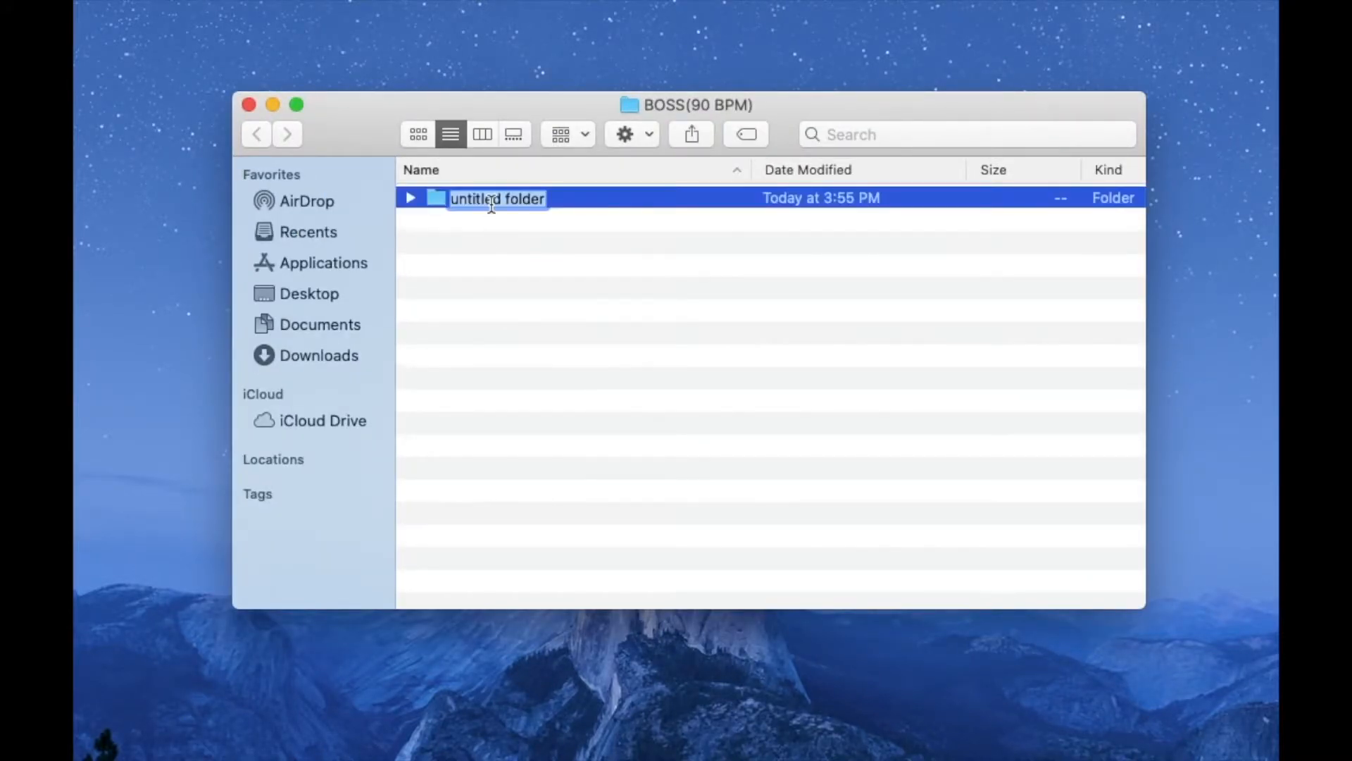
{"action": "type", "text": "UNTAGGED WA"}
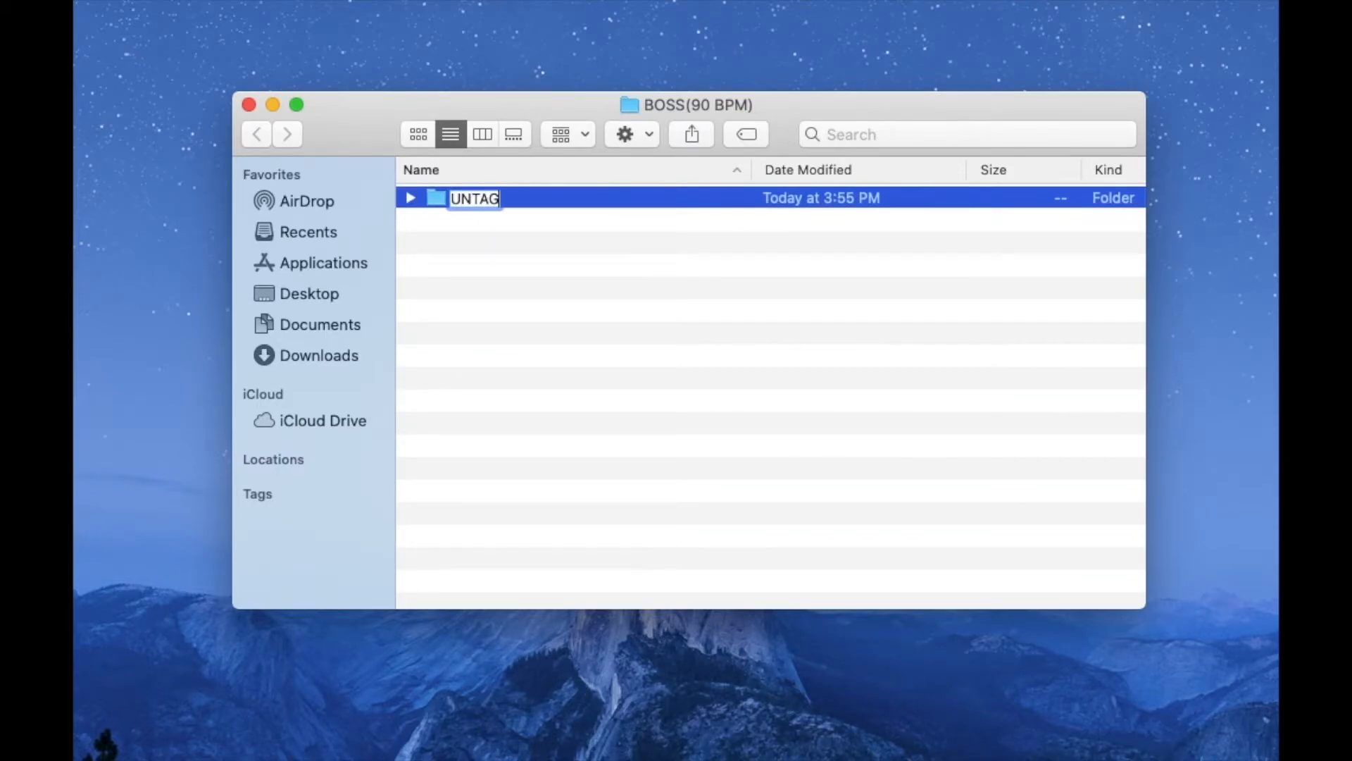
{"action": "key", "text": "Return"}
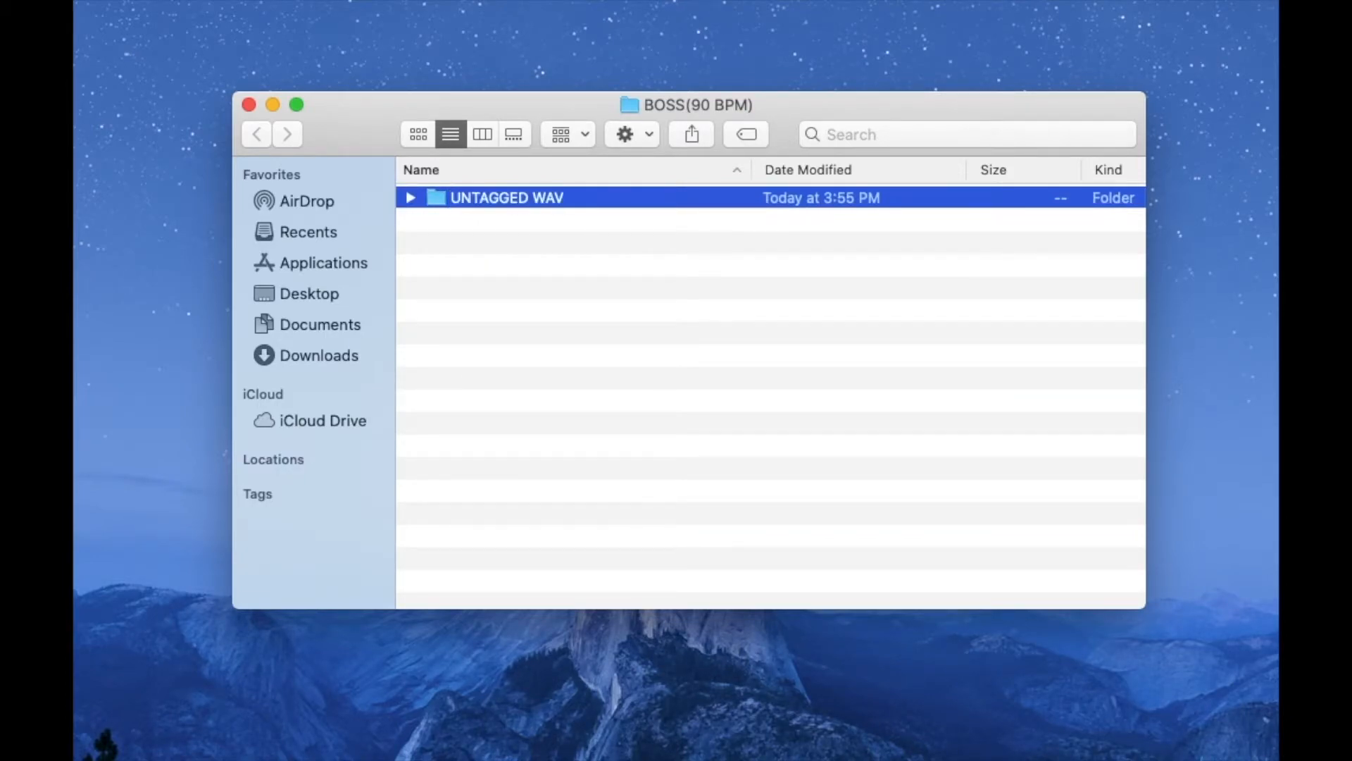
Step: Create a second subfolder named TAGGED MP3 in the BOSS(90 BPM) folder
{"action": "right_click", "coordinate": [513, 226]}
{"action": "left_click", "coordinate": [519, 239]}
{"action": "type", "text": "TAGGED MP"}
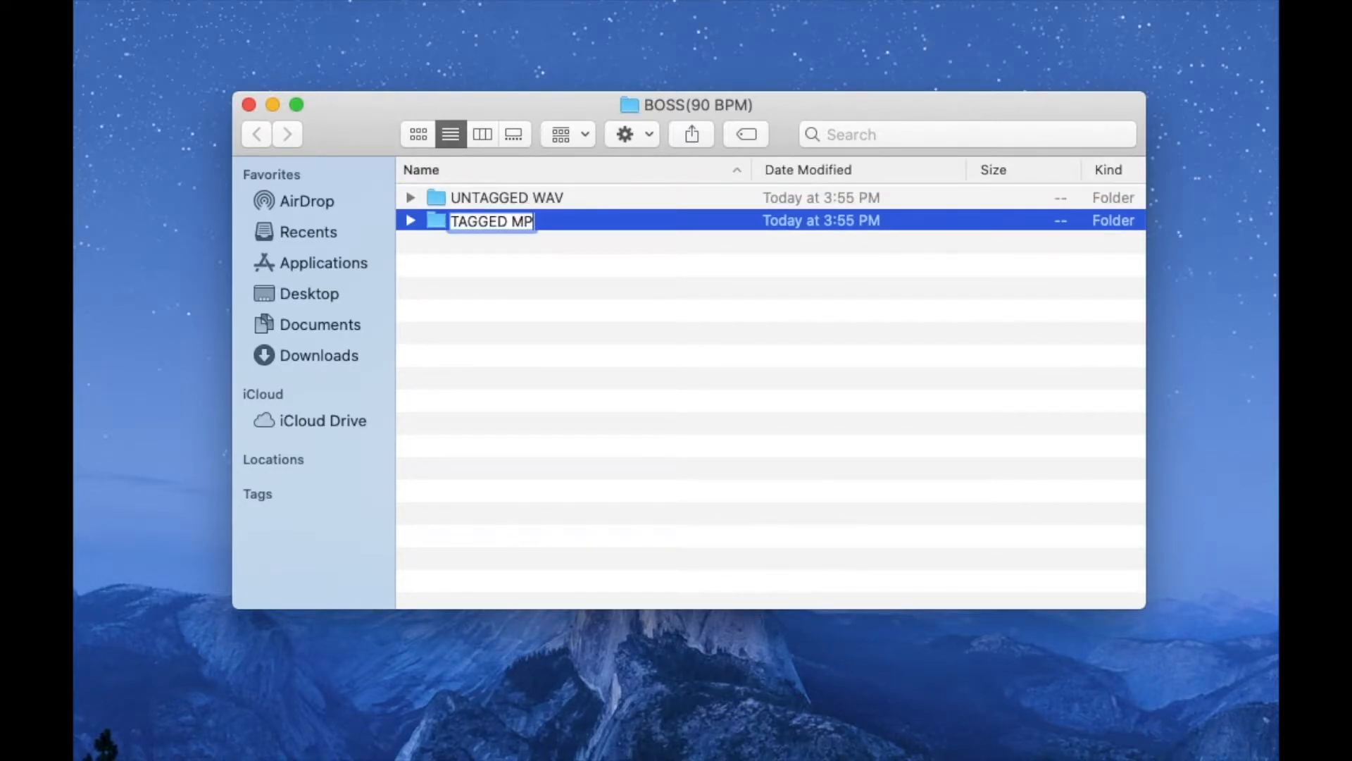
{"action": "type", "text": "3"}
{"action": "key", "text": "Return"}
Step: Create a third subfolder named TRACKOUTS BOSS in the BOSS(90 BPM) folder
{"action": "right_click", "coordinate": [522, 286]}
{"action": "left_click", "coordinate": [544, 297]}
{"action": "type", "text": "TRACKOUTS"}
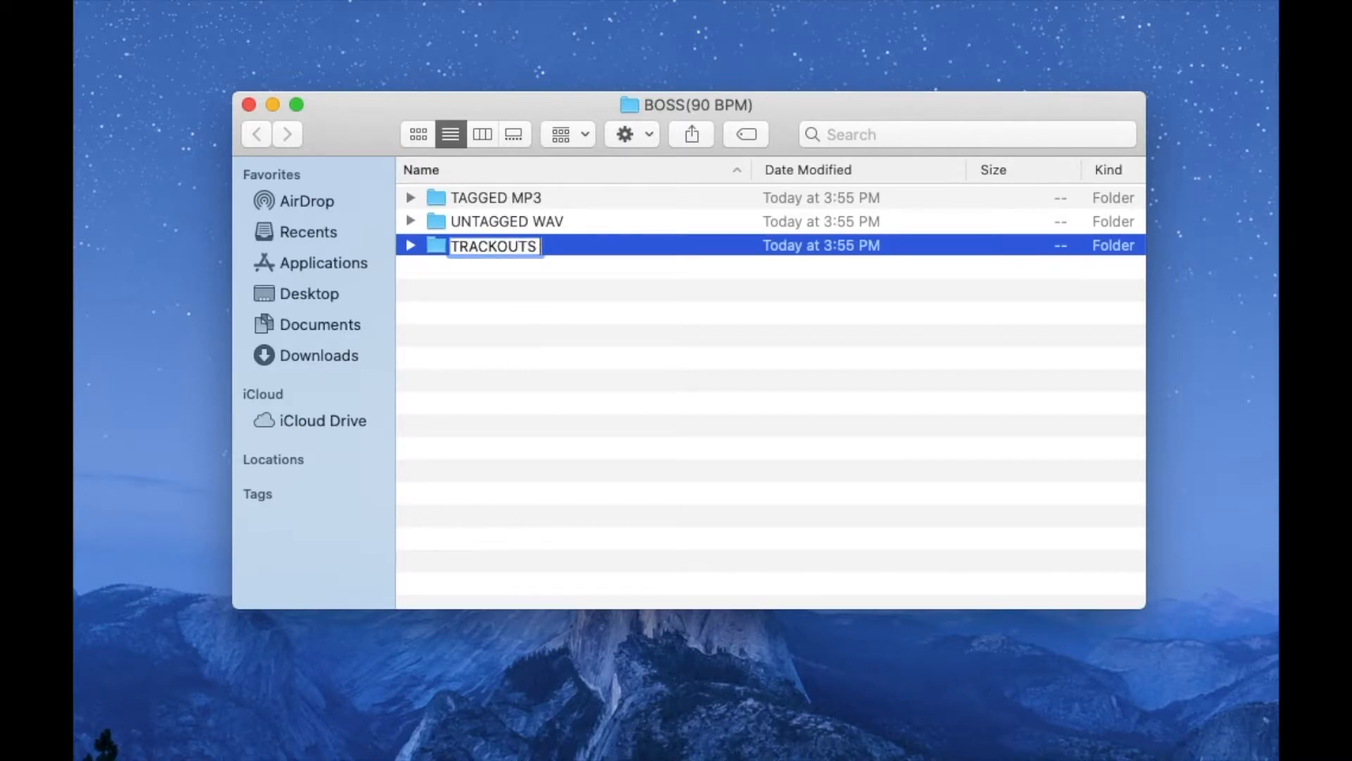
{"action": "type", "text": " BOSS"}
{"action": "key", "text": "Return"}
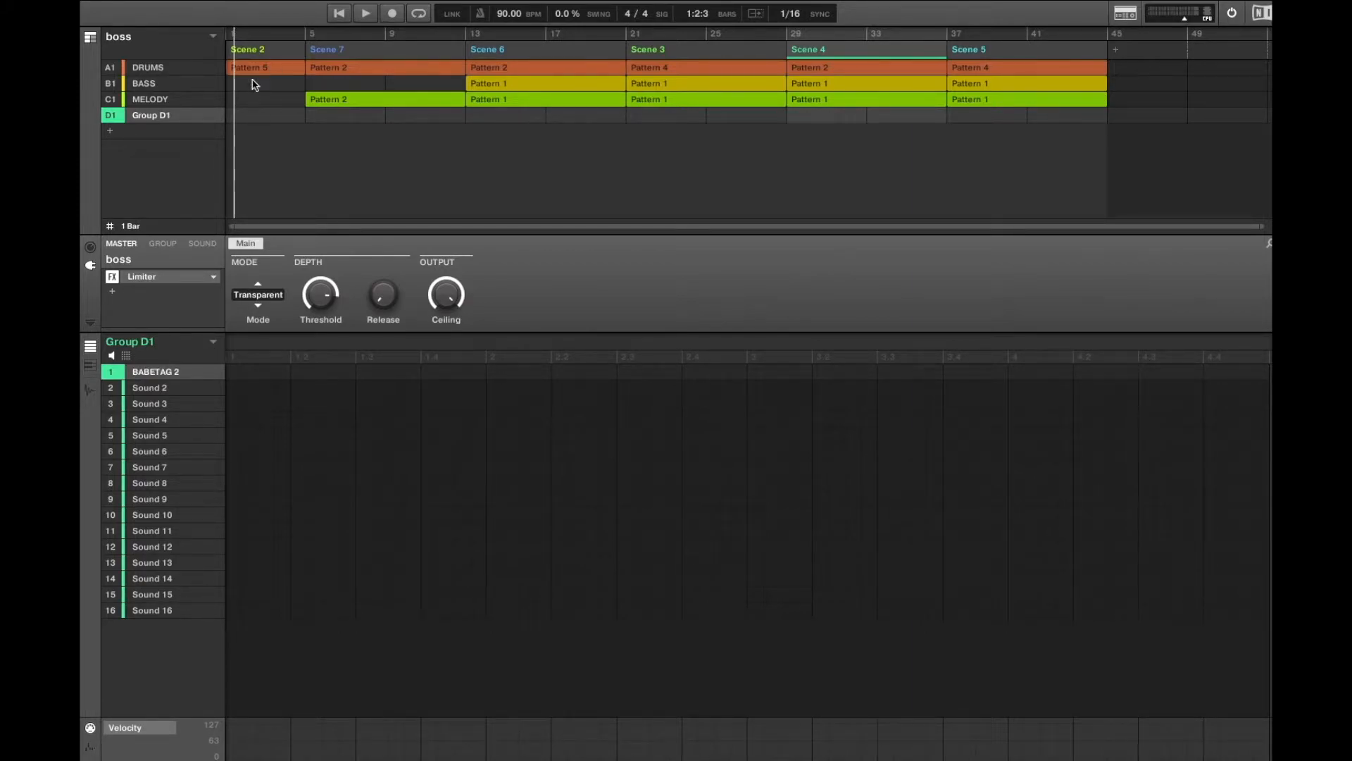
Step: In Maschine, create a 4-bar pattern for Group D1 in Scene 2 and an 8-bar pattern in Scene 7
{"action": "left_click", "coordinate": [254, 121]}
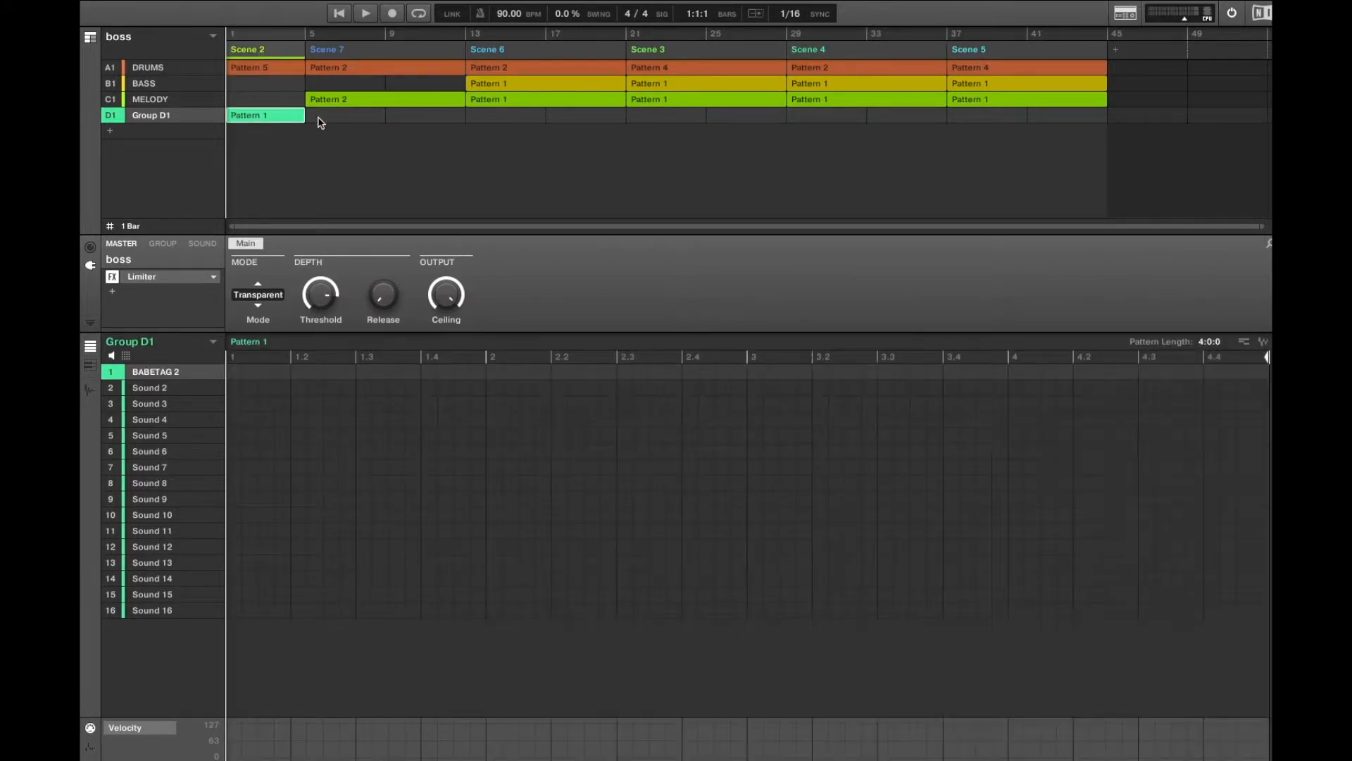
{"action": "left_click", "coordinate": [348, 51]}
{"action": "left_click", "coordinate": [350, 117]}
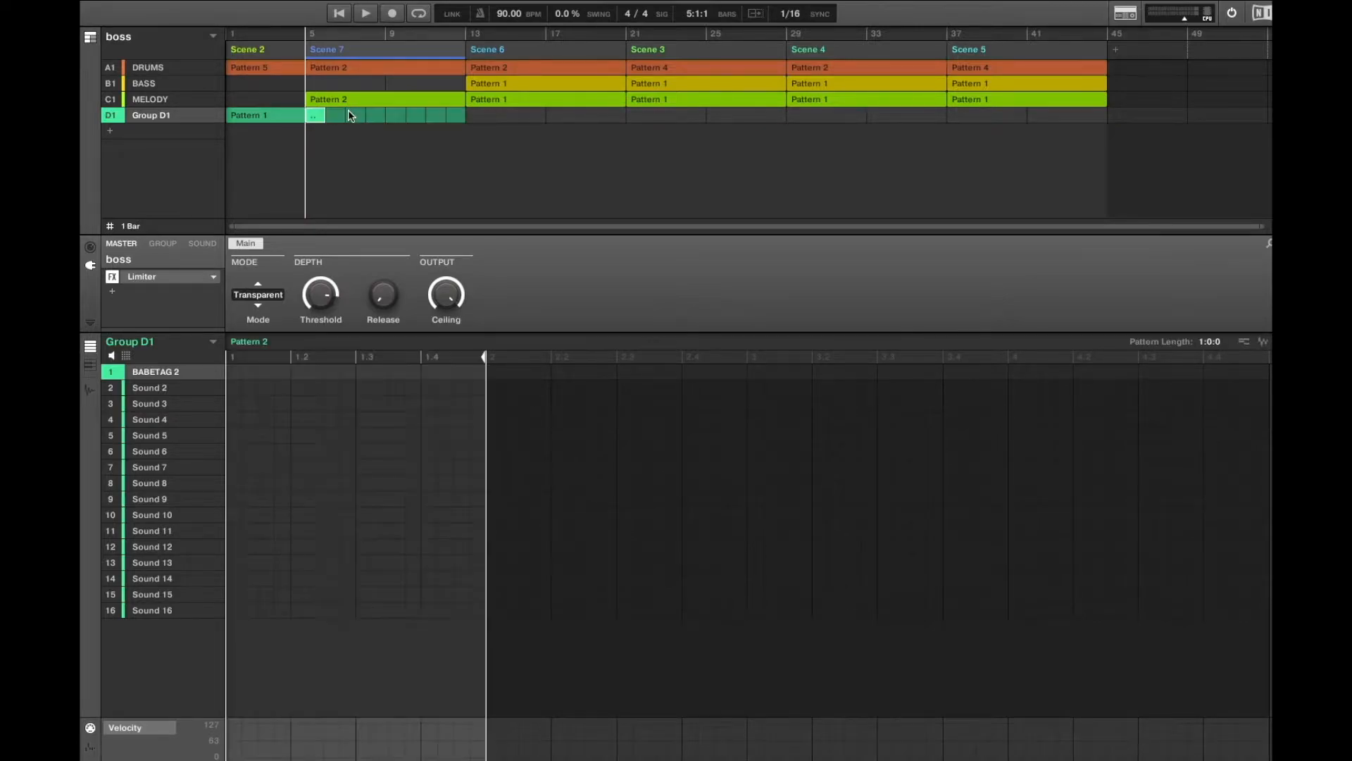
Step: Place Group D1's 8-bar Pattern 2 in Scenes 6, 3, 4 and 5
{"action": "left_click", "coordinate": [521, 103]}
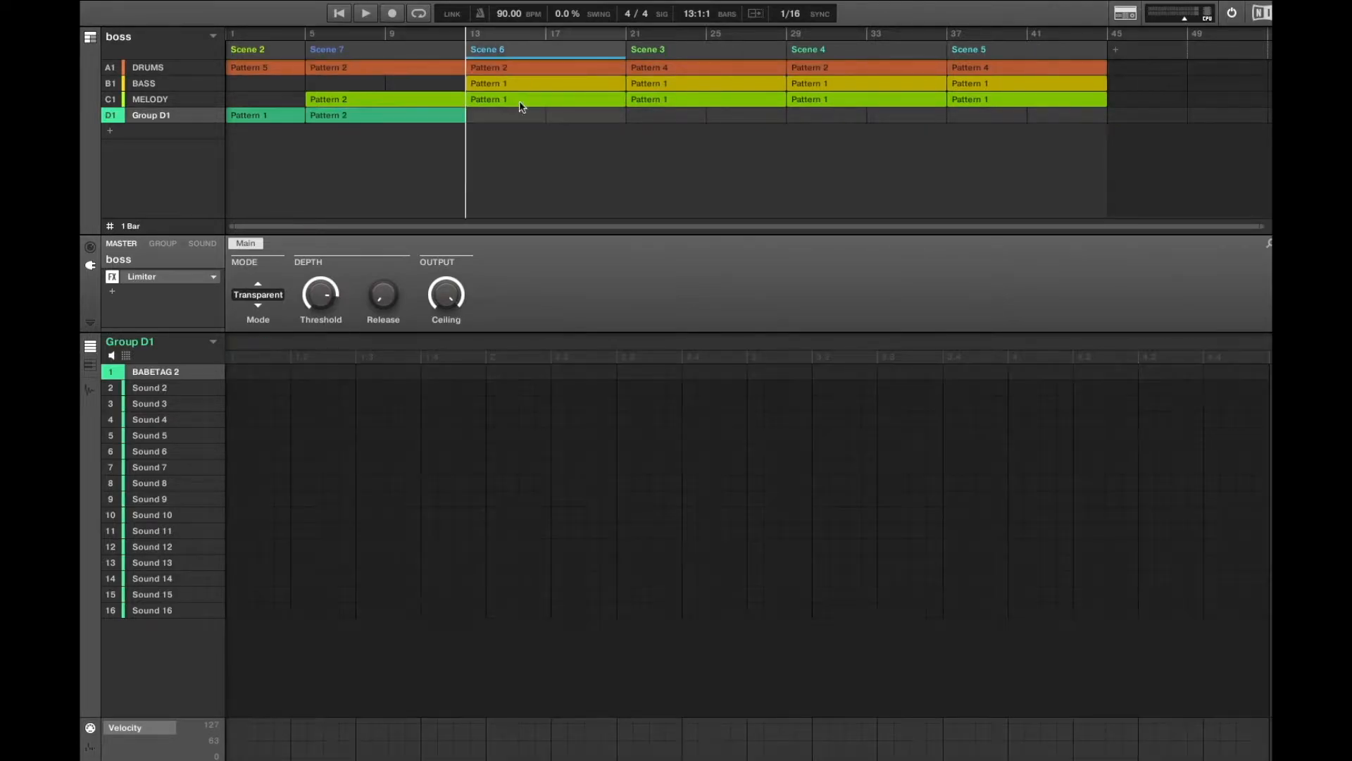
{"action": "left_click", "coordinate": [535, 118]}
{"action": "left_click", "coordinate": [704, 116]}
{"action": "left_click", "coordinate": [854, 57]}
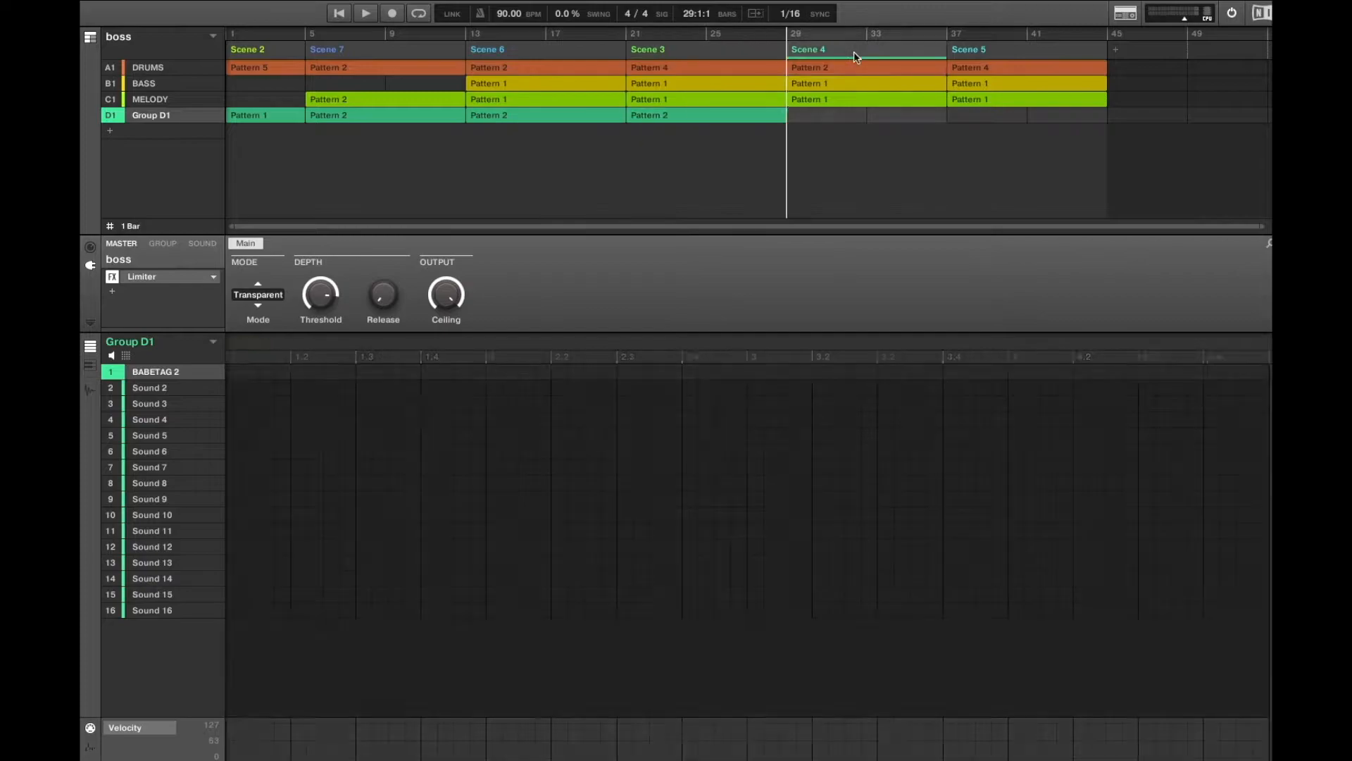
{"action": "left_click", "coordinate": [866, 116]}
{"action": "left_click", "coordinate": [1014, 116]}
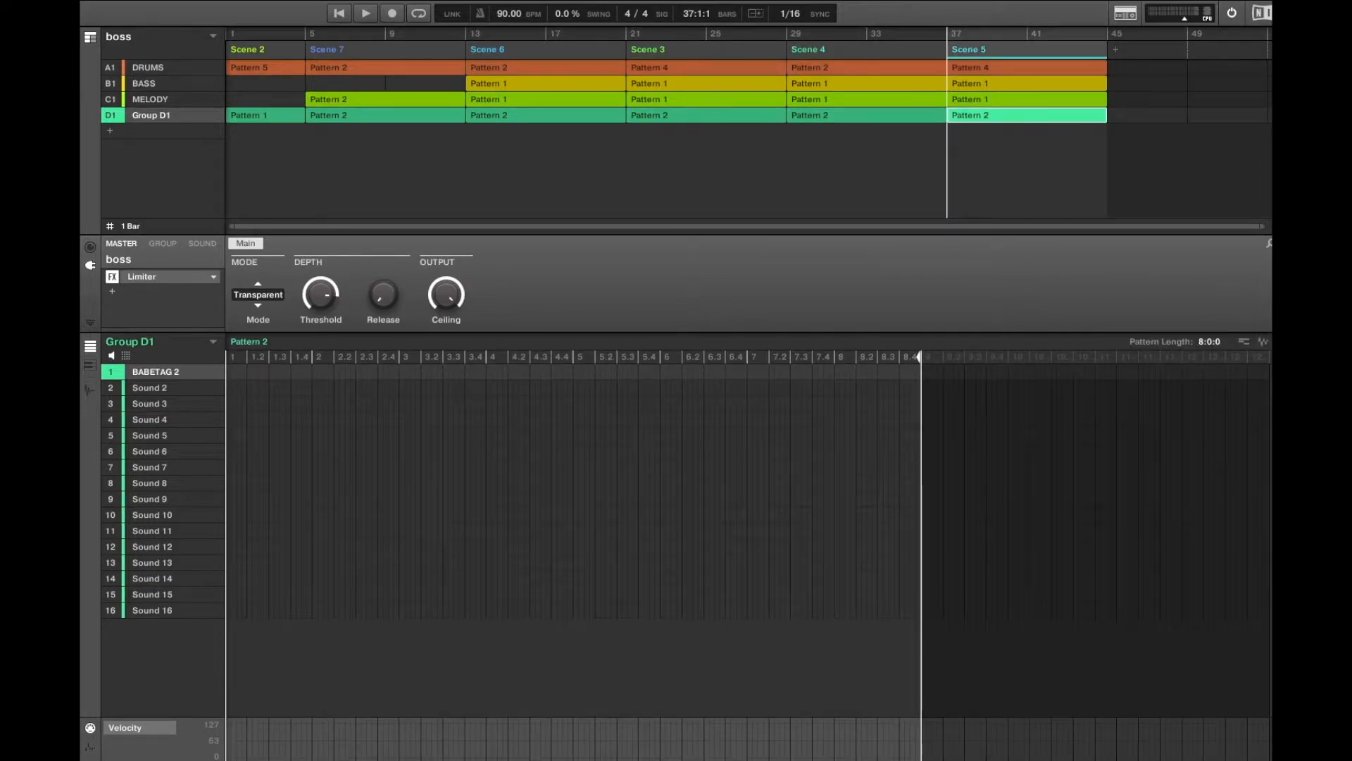
Step: Play the song from the start and record BABETAG 2 hits into Group D1's Pattern 1 and Pattern 2
{"action": "key", "text": "space"}
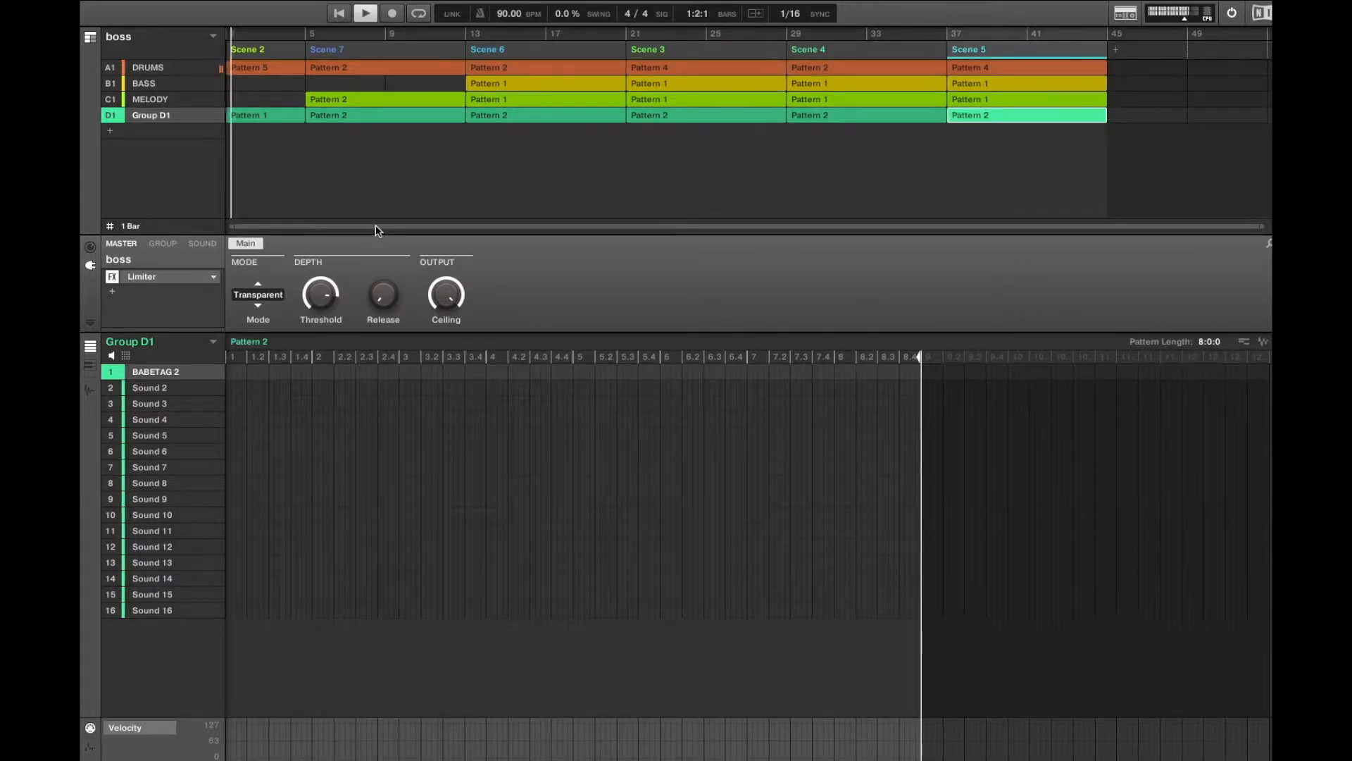
{"action": "key", "text": "ctrl+r"}
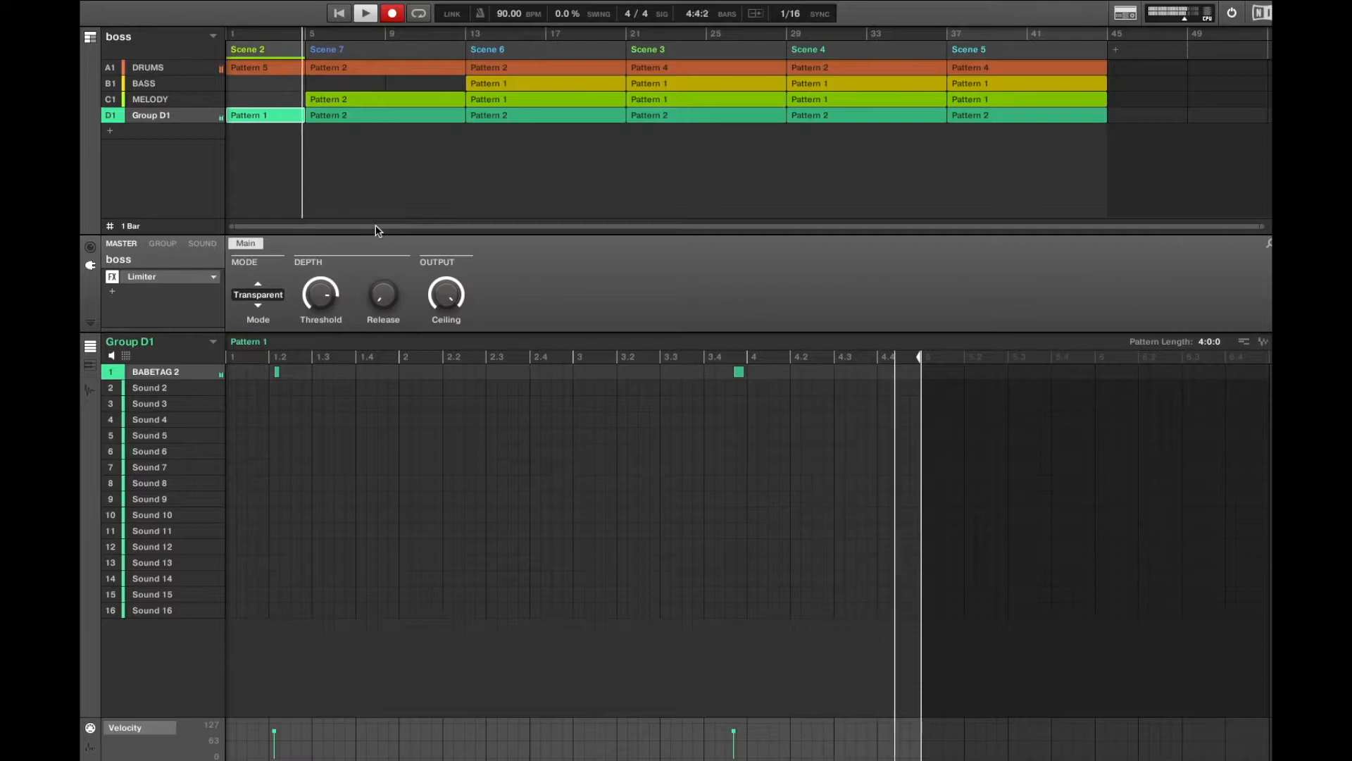
{"action": "key", "text": "ctrl+r"}
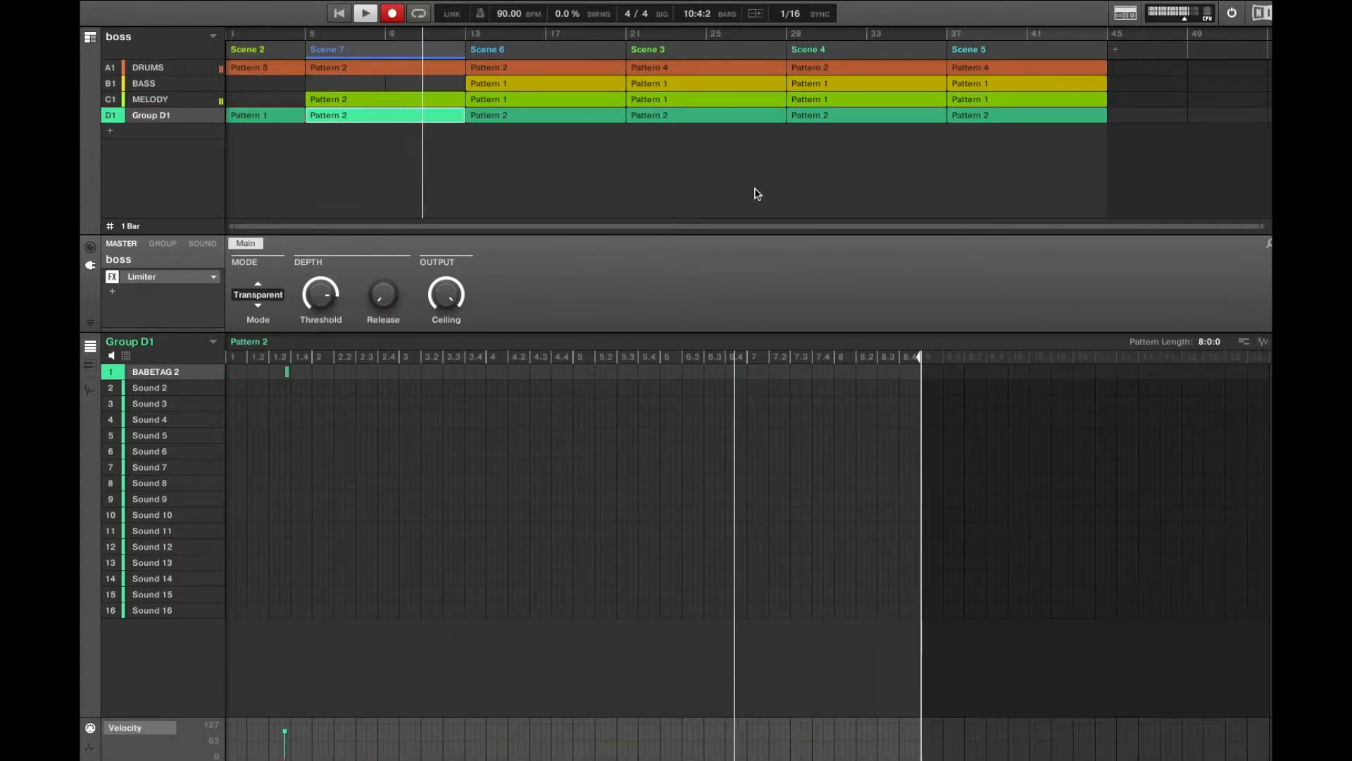
Step: Add a Filter followed by a RoughRider2 compressor to Group D1's group effects
{"action": "left_click", "coordinate": [162, 243]}
{"action": "left_click", "coordinate": [162, 276]}
{"action": "mouse_move", "coordinate": [134, 303]}
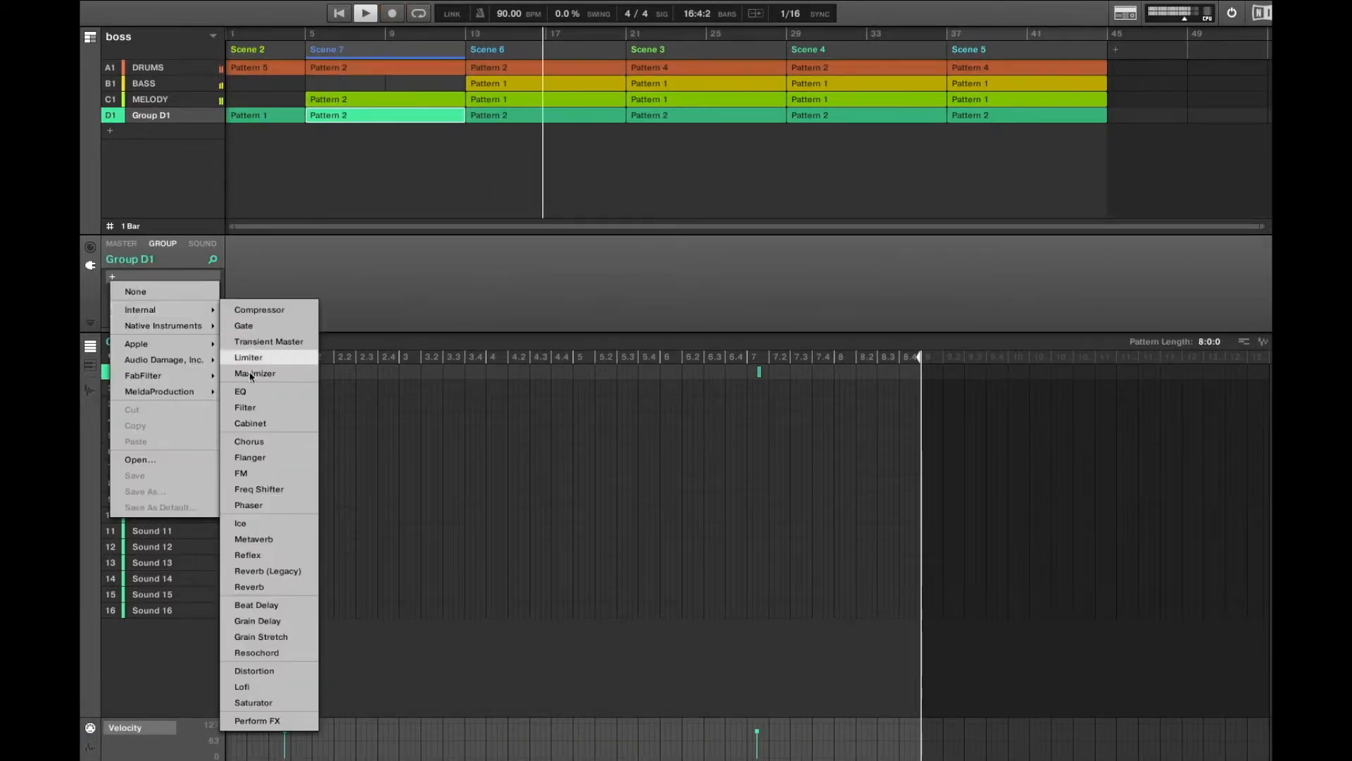
{"action": "left_click", "coordinate": [261, 413]}
{"action": "left_click", "coordinate": [112, 291]}
{"action": "left_click", "coordinate": [260, 338]}
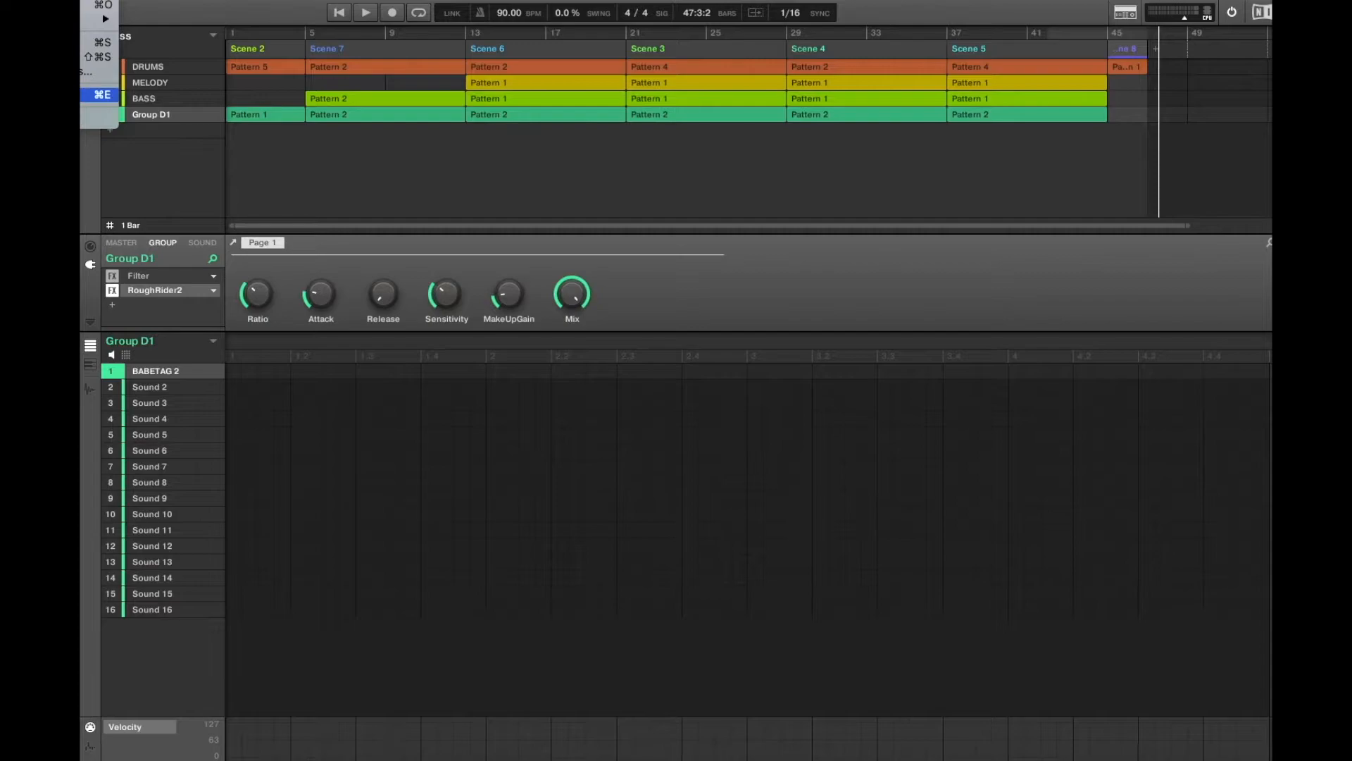
Step: Export the tagged song's Master output as a 16-bit WAV named "BOSS (Prod by FC3) m" to the Desktop
{"action": "left_click", "coordinate": [98, 95]}
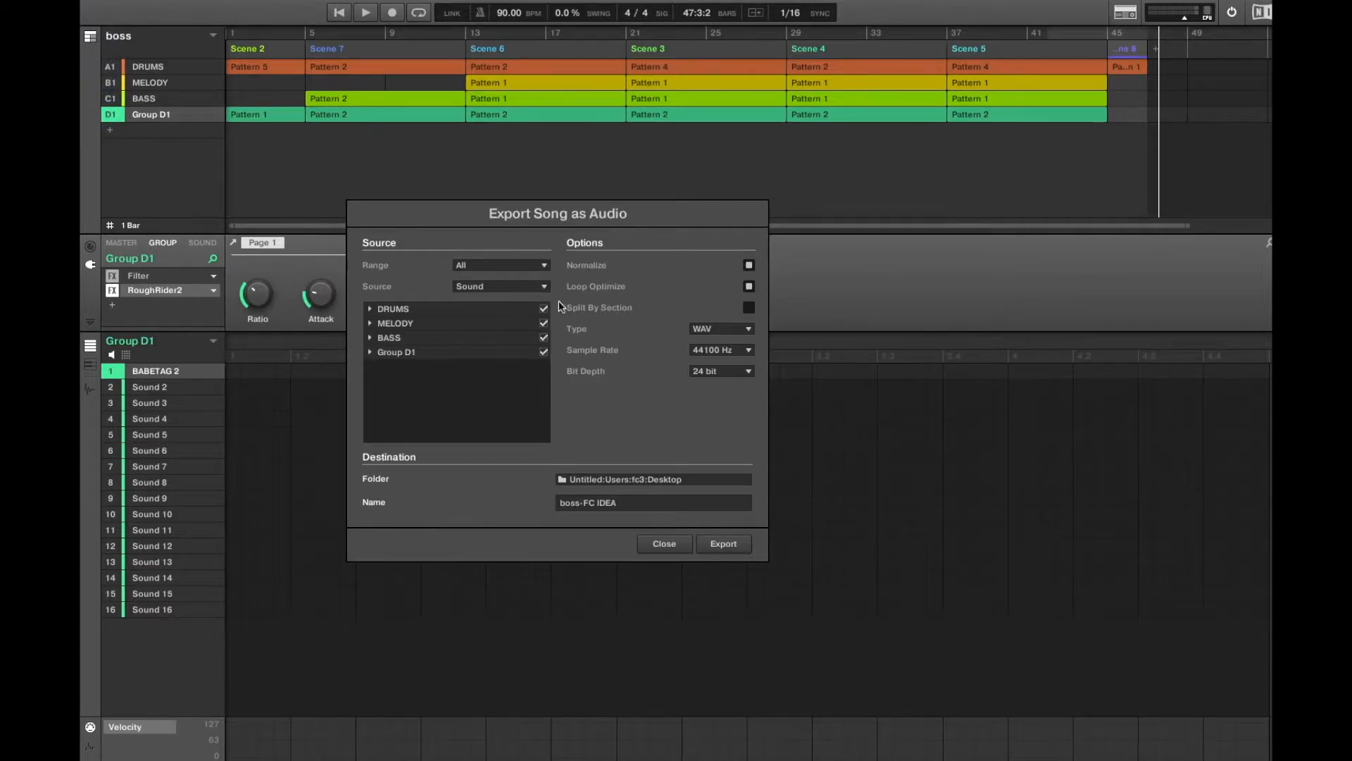
{"action": "left_click", "coordinate": [719, 370]}
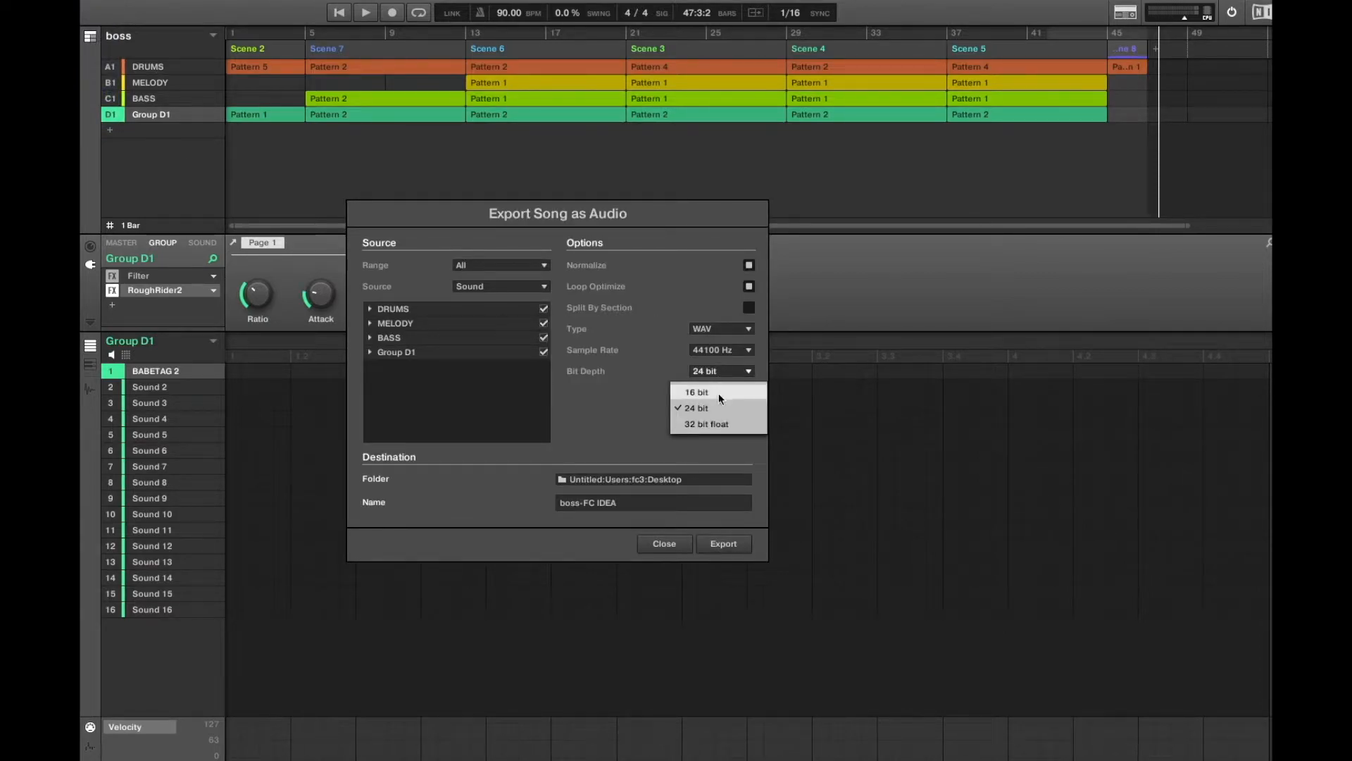
{"action": "left_click", "coordinate": [718, 393]}
{"action": "left_click", "coordinate": [504, 286]}
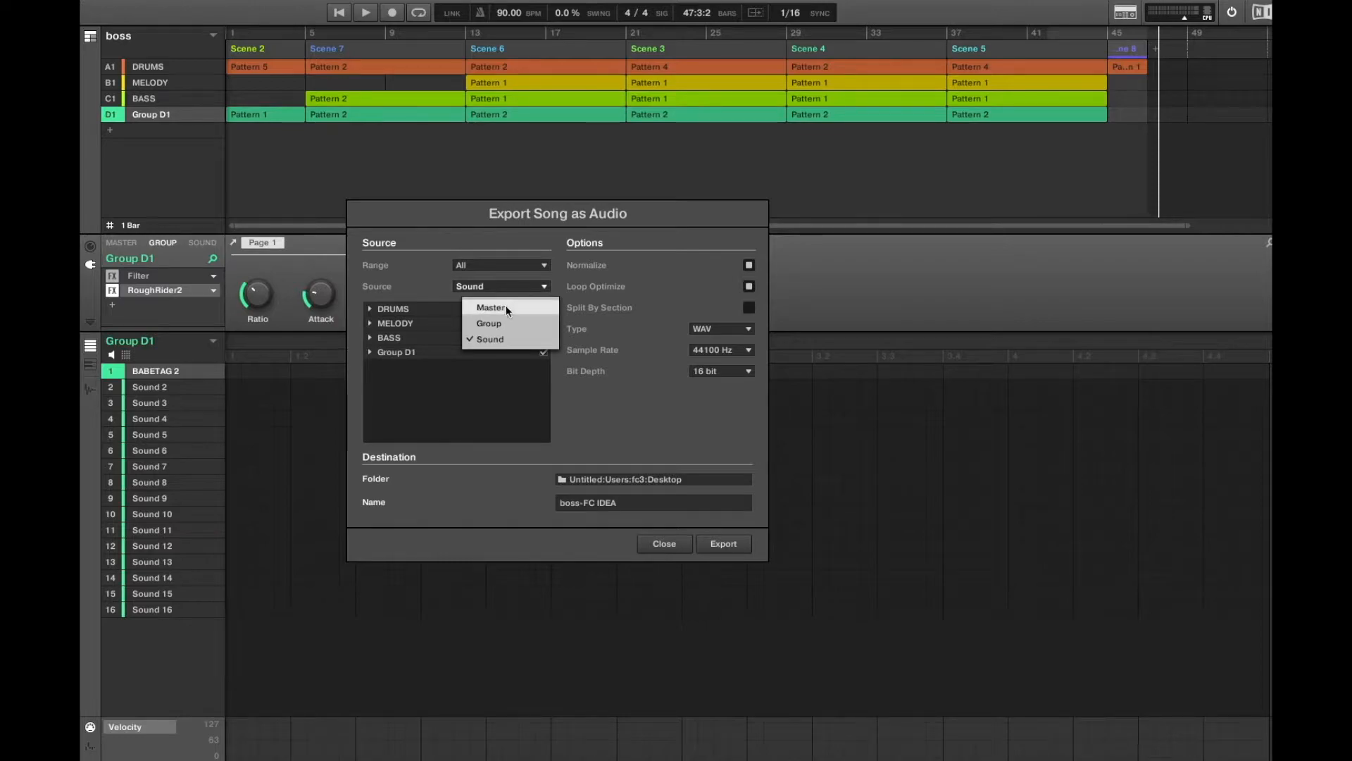
{"action": "left_click", "coordinate": [507, 307]}
{"action": "left_click", "coordinate": [710, 371]}
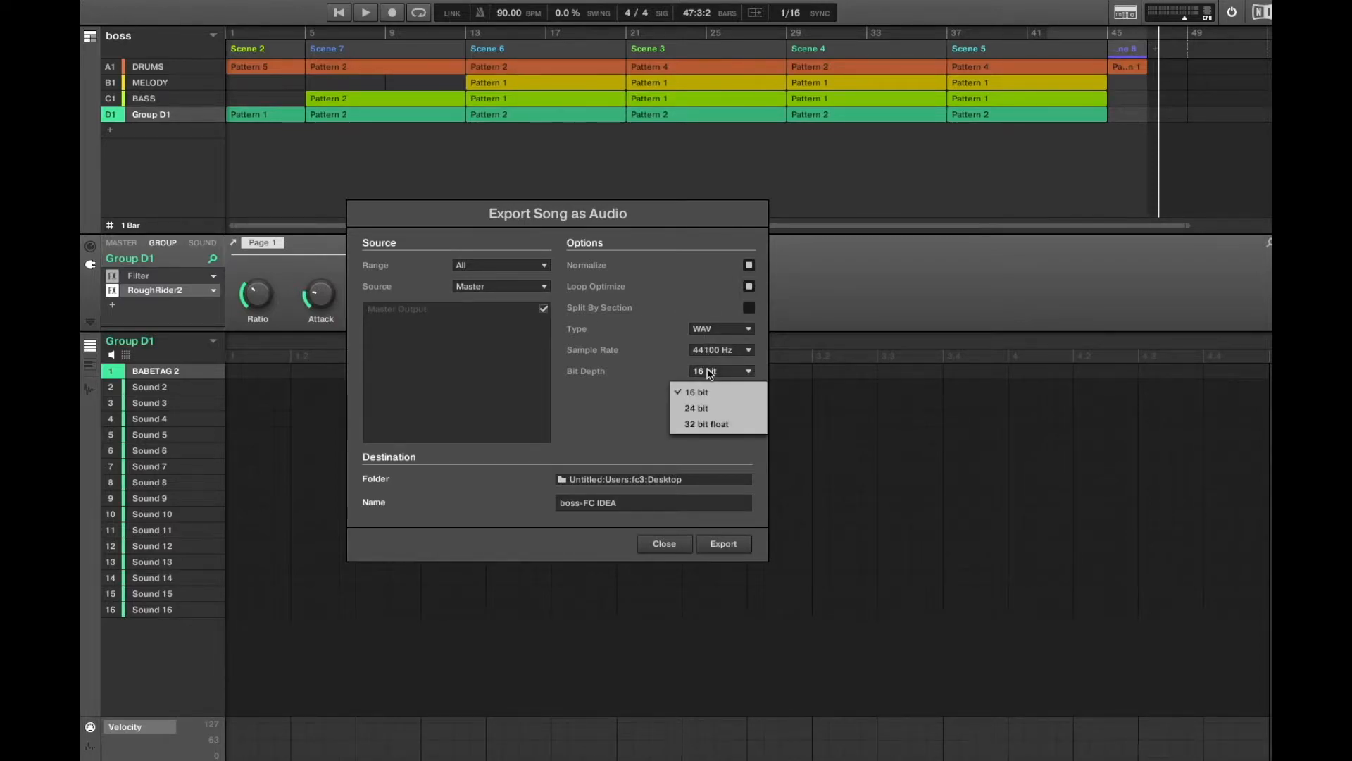
{"action": "left_click", "coordinate": [709, 387]}
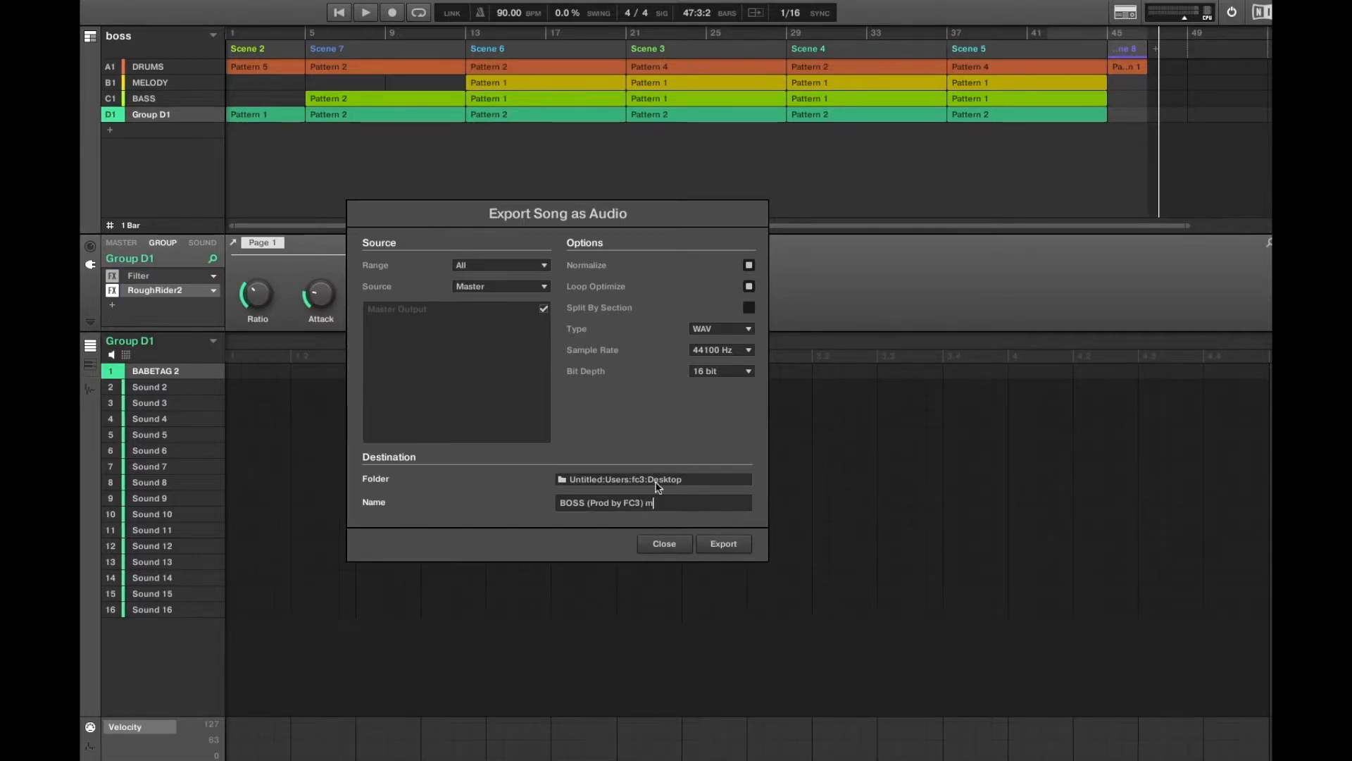
{"action": "left_click", "coordinate": [719, 543]}
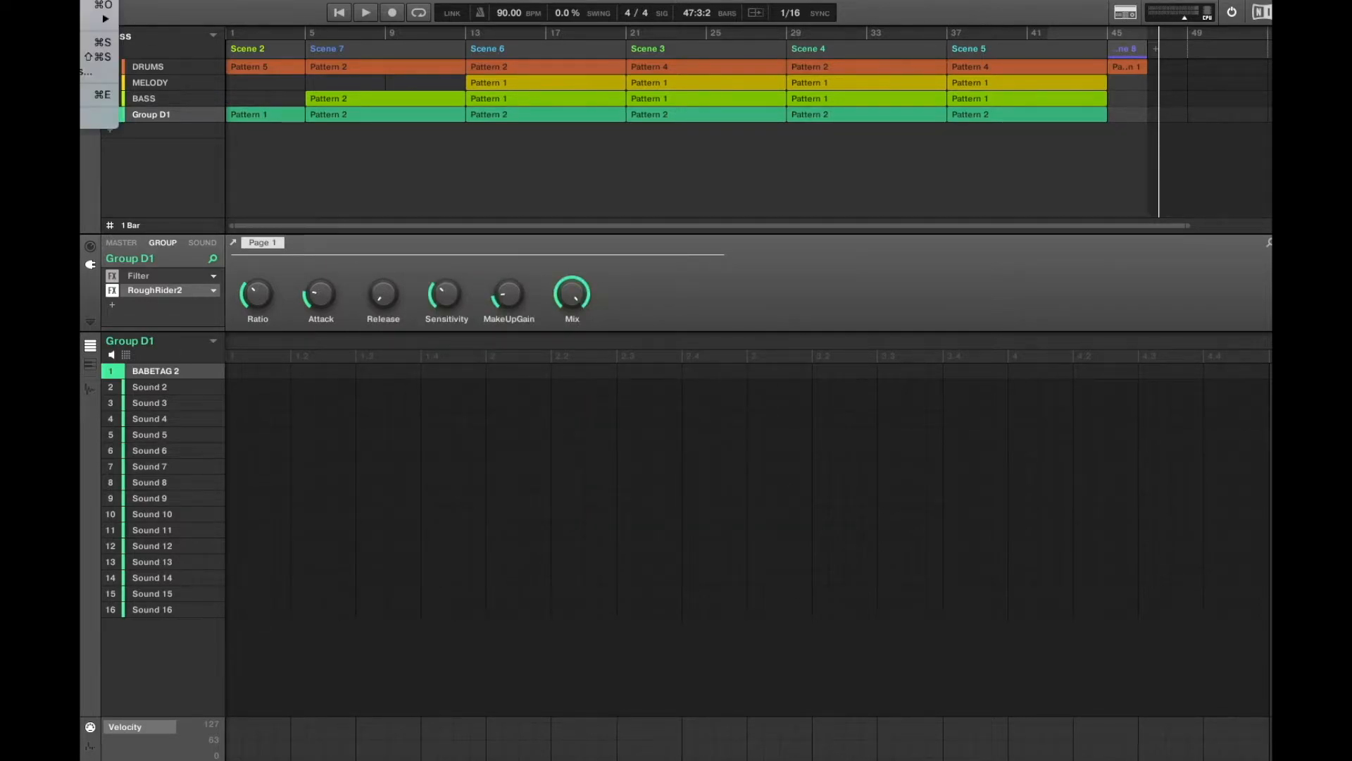
Step: Set the audio export's bit depth to 24 bit, close the export settings and mute Group D1
{"action": "key", "text": "super+e"}
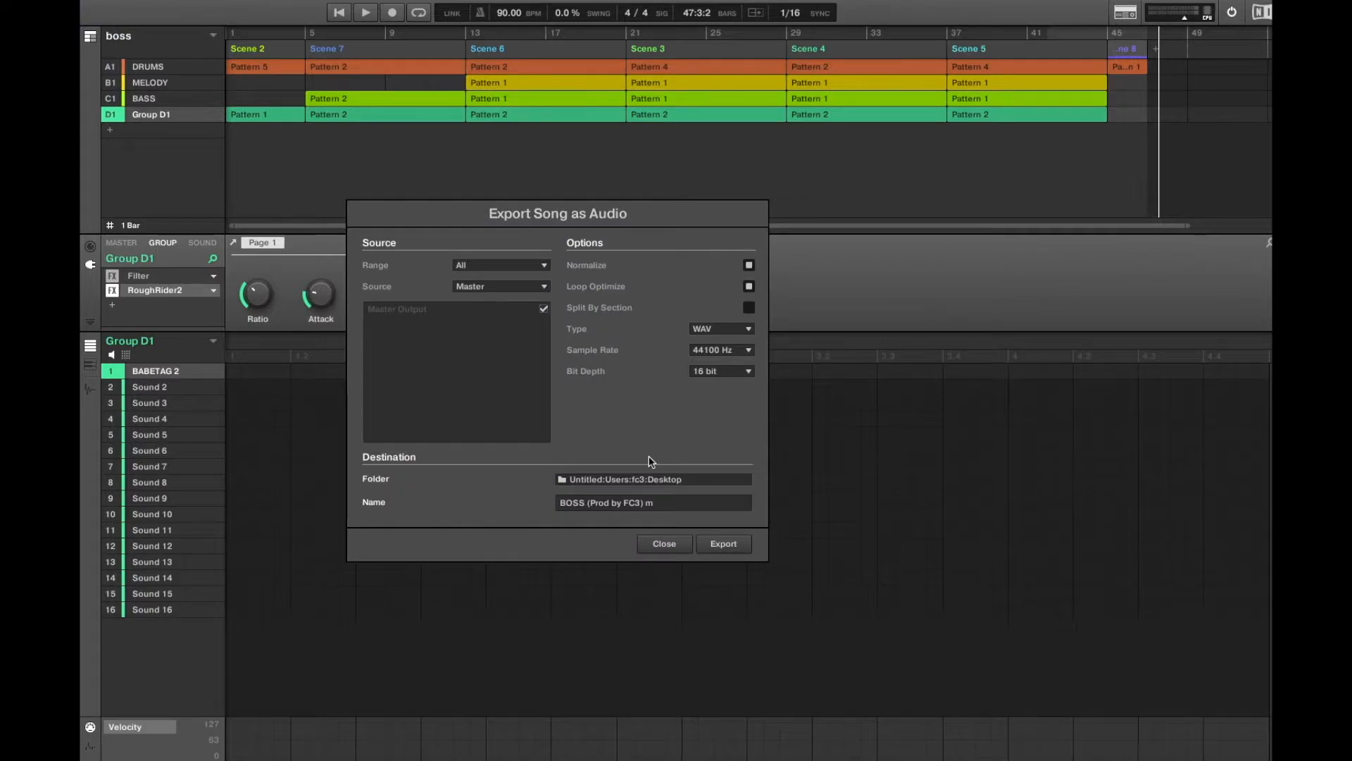
{"action": "left_click", "coordinate": [726, 371]}
{"action": "left_click", "coordinate": [708, 409]}
{"action": "left_click", "coordinate": [679, 542]}
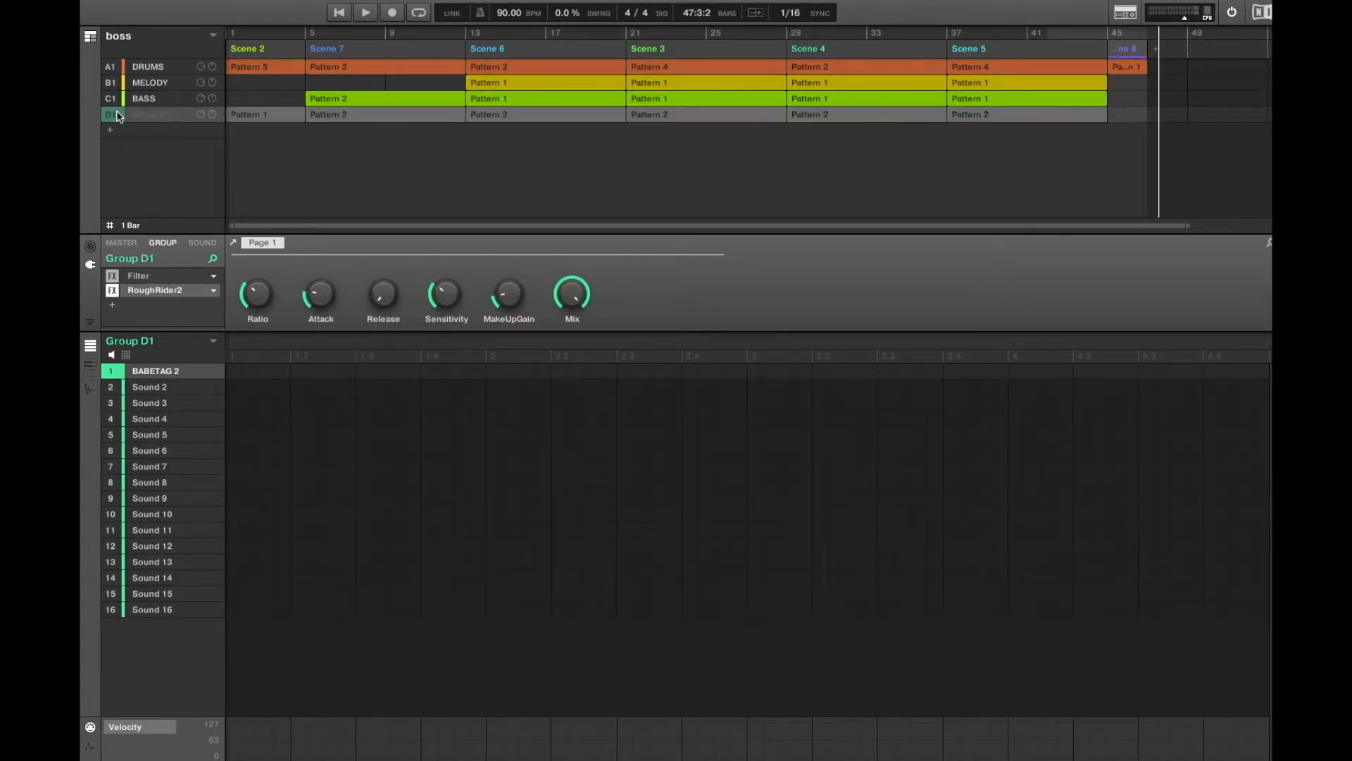
Step: Name the untagged export "BOSS (Prod by FC3)" and browse for its destination to the BEATS folder
{"action": "left_click", "coordinate": [99, 95]}
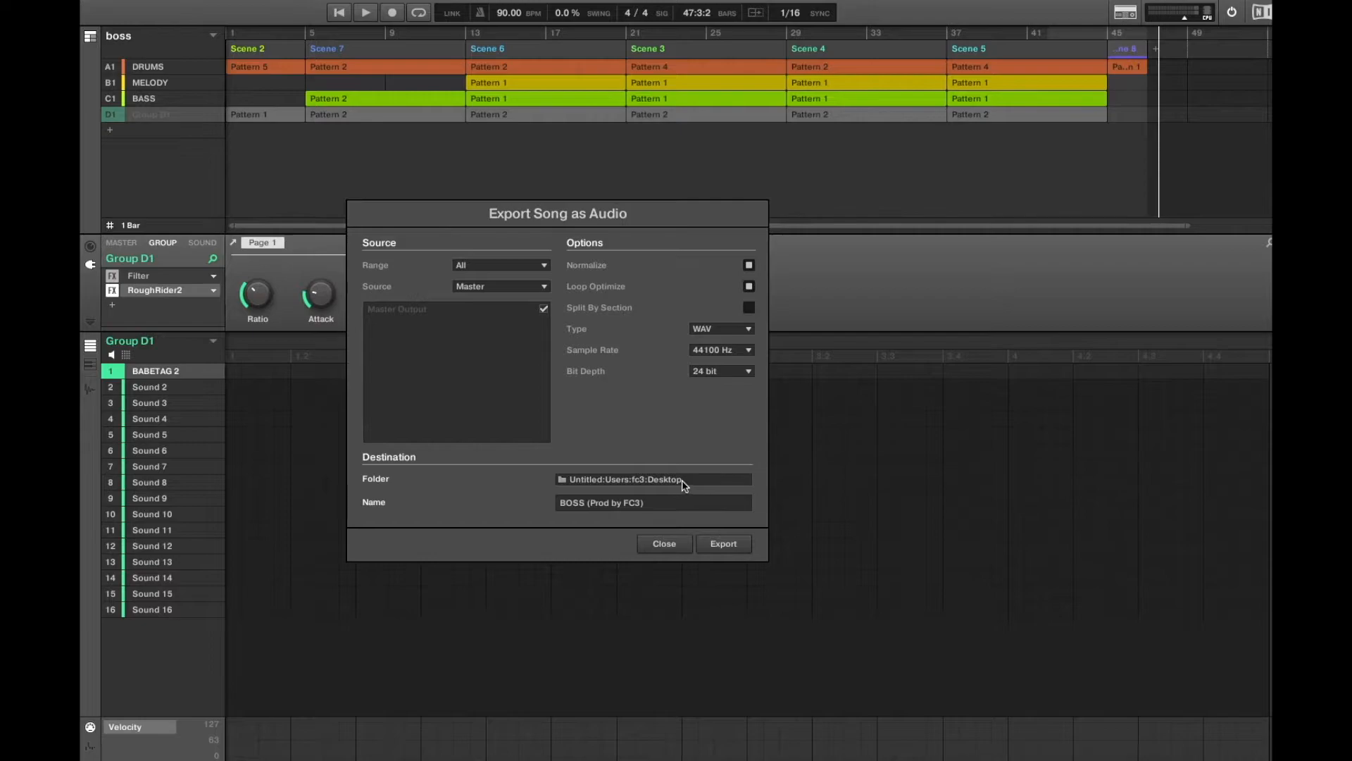
{"action": "left_click", "coordinate": [679, 479]}
{"action": "left_click", "coordinate": [669, 266]}
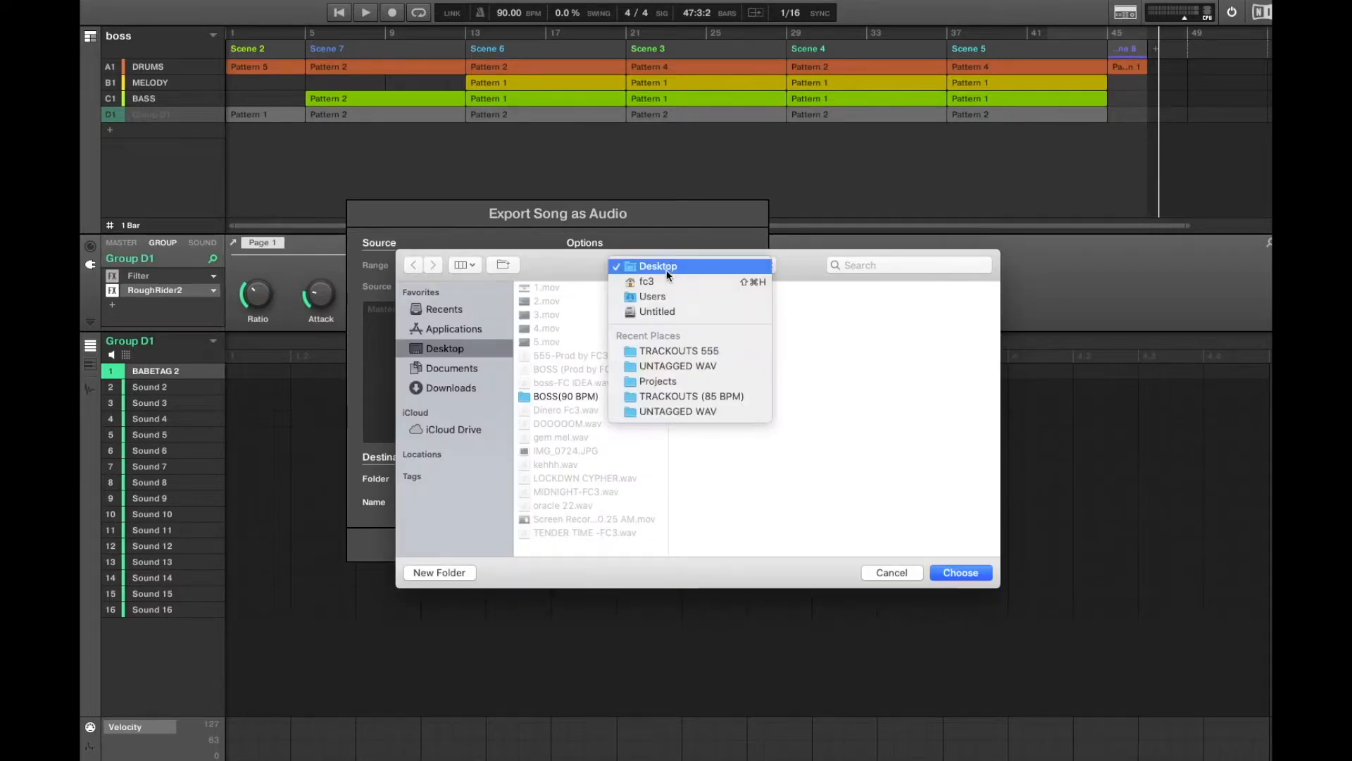
{"action": "left_click", "coordinate": [682, 348]}
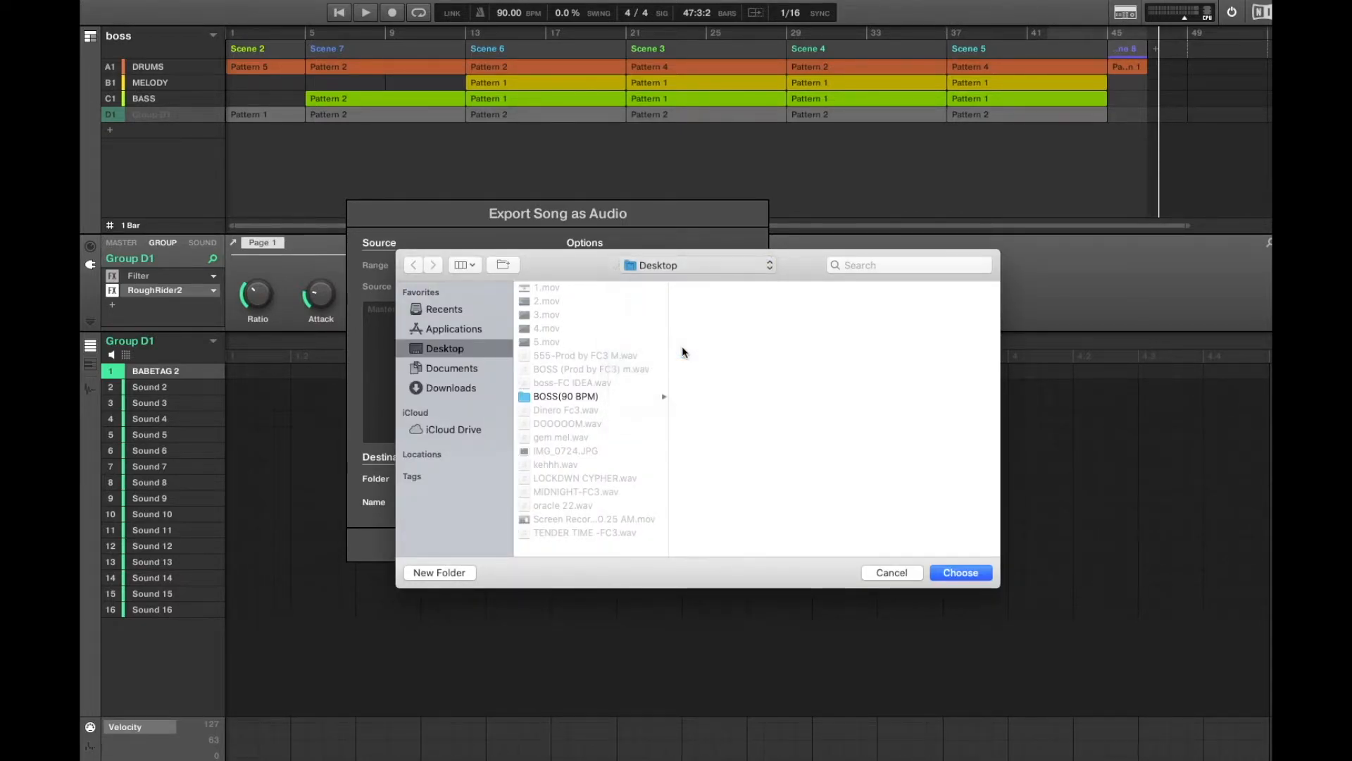
{"action": "scroll", "coordinate": [589, 336], "scroll_direction": "up", "scroll_amount": 2}
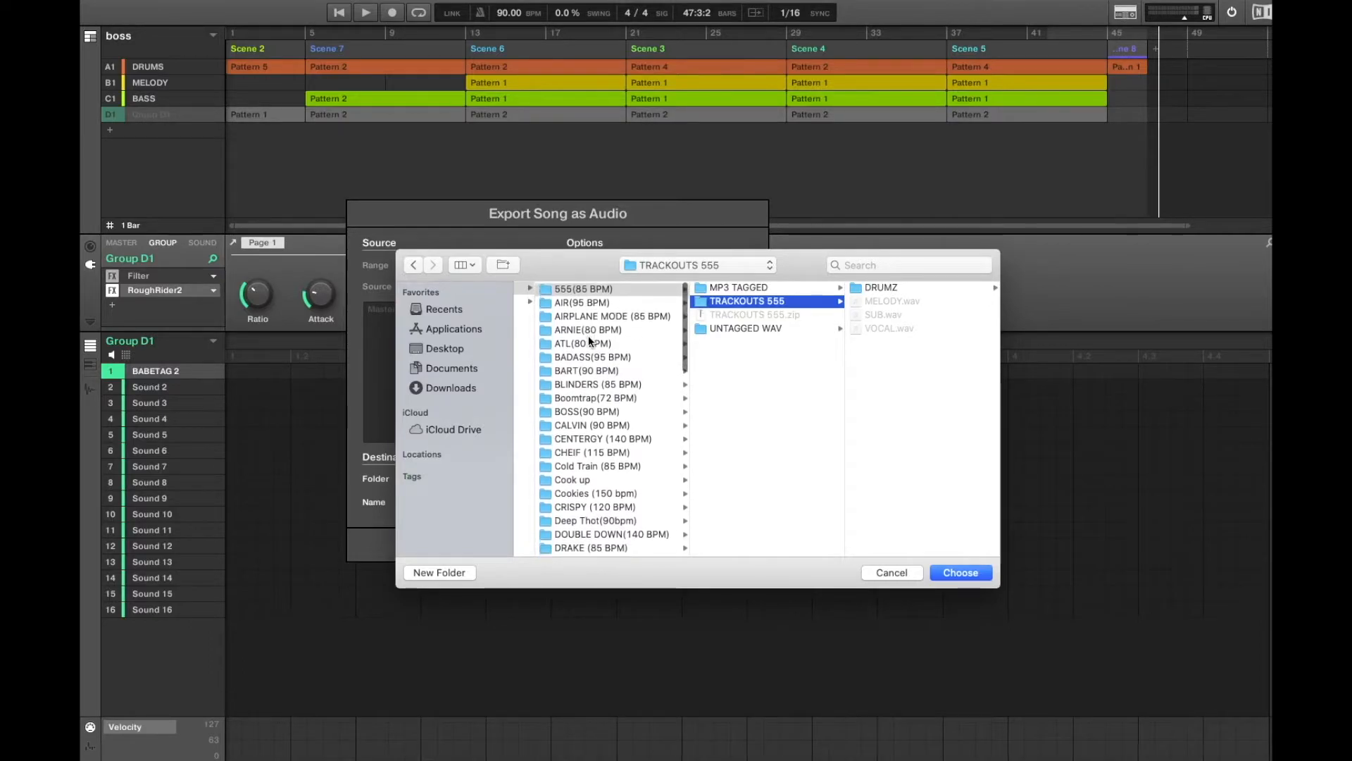
{"action": "scroll", "coordinate": [589, 336], "scroll_direction": "down", "scroll_amount": 5}
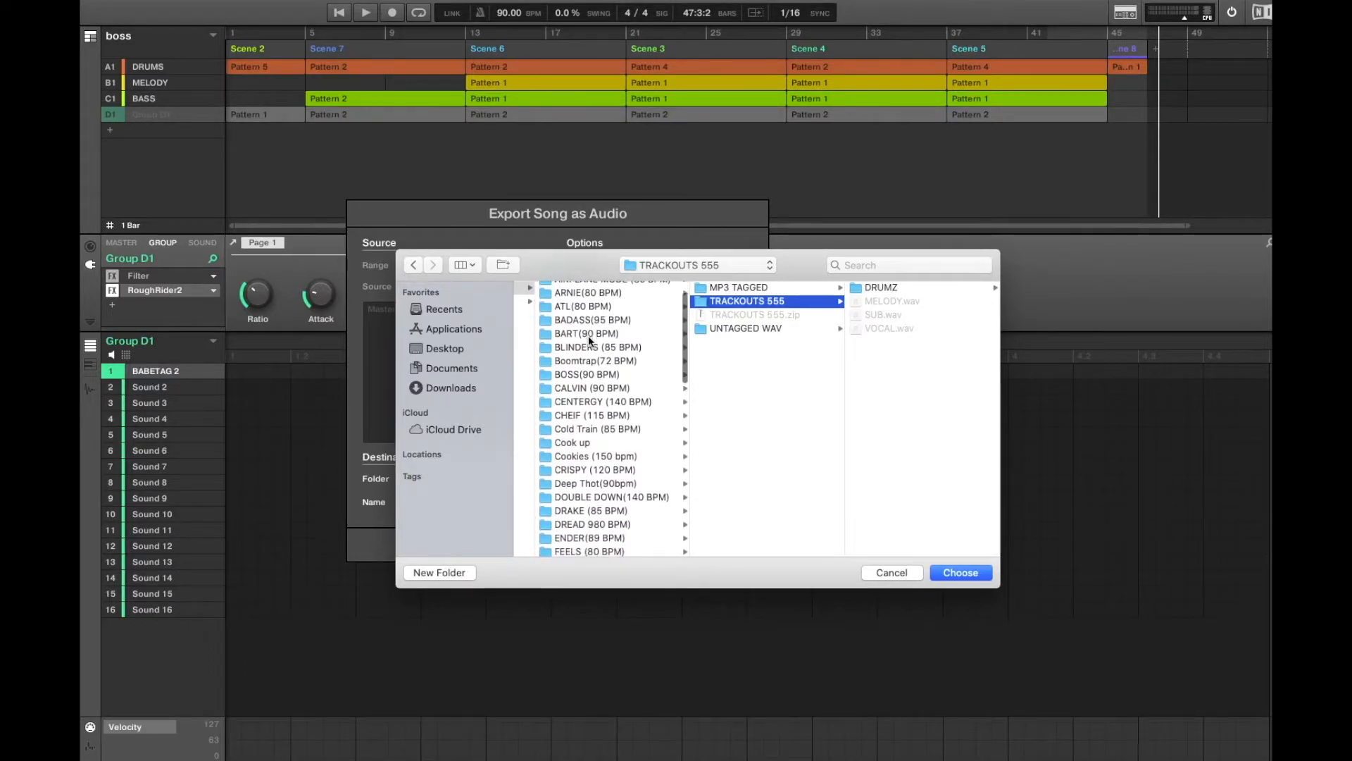
{"action": "scroll", "coordinate": [589, 336], "scroll_direction": "down", "scroll_amount": 3}
{"action": "scroll", "coordinate": [589, 335], "scroll_direction": "left", "scroll_amount": 5}
{"action": "left_click", "coordinate": [593, 289]}
{"action": "left_click", "coordinate": [594, 303]}
{"action": "left_click", "coordinate": [594, 288]}
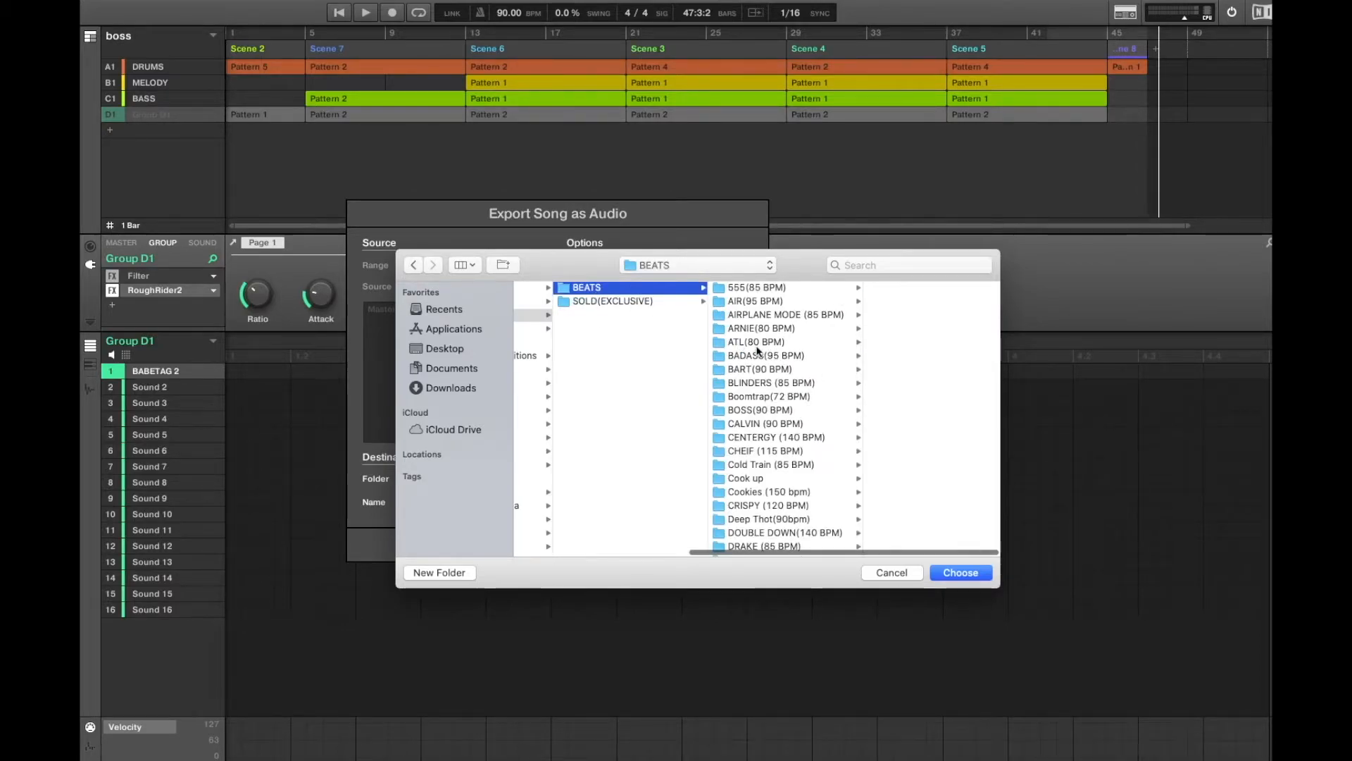
Step: Choose the UNTAGGED WAV folder inside BOSS(90 BPM) as destination and export the untagged master as a 24-bit WAV
{"action": "scroll", "coordinate": [757, 350], "scroll_direction": "up", "scroll_amount": 5}
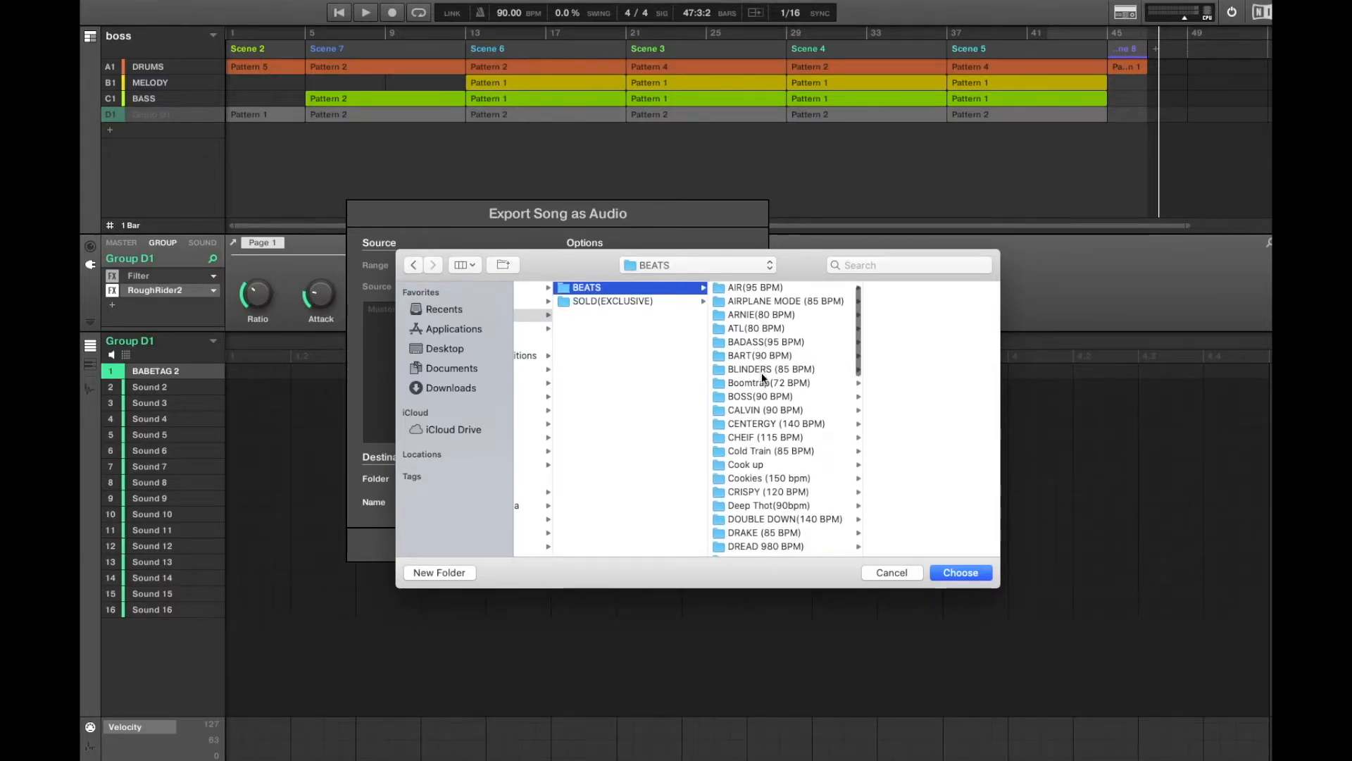
{"action": "scroll", "coordinate": [762, 374], "scroll_direction": "left", "scroll_amount": 3}
{"action": "left_click", "coordinate": [772, 314]}
{"action": "left_click", "coordinate": [863, 288]}
{"action": "scroll", "coordinate": [869, 334], "scroll_direction": "down", "scroll_amount": 3}
{"action": "scroll", "coordinate": [904, 338], "scroll_direction": "down", "scroll_amount": 1}
{"action": "left_click", "coordinate": [903, 355]}
{"action": "left_click_drag", "start_coordinate": [832, 280], "coordinate": [649, 345]}
{"action": "left_click", "coordinate": [724, 389]}
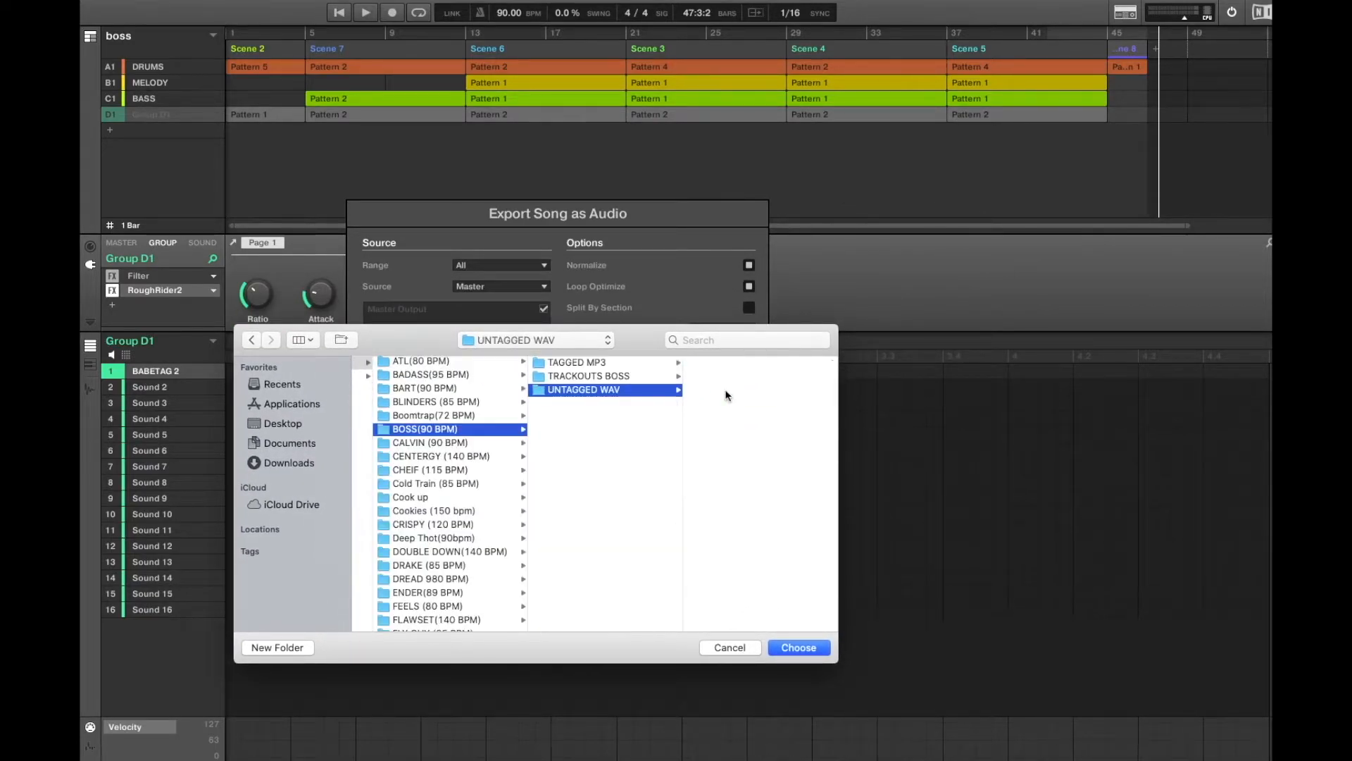
{"action": "left_click", "coordinate": [796, 645]}
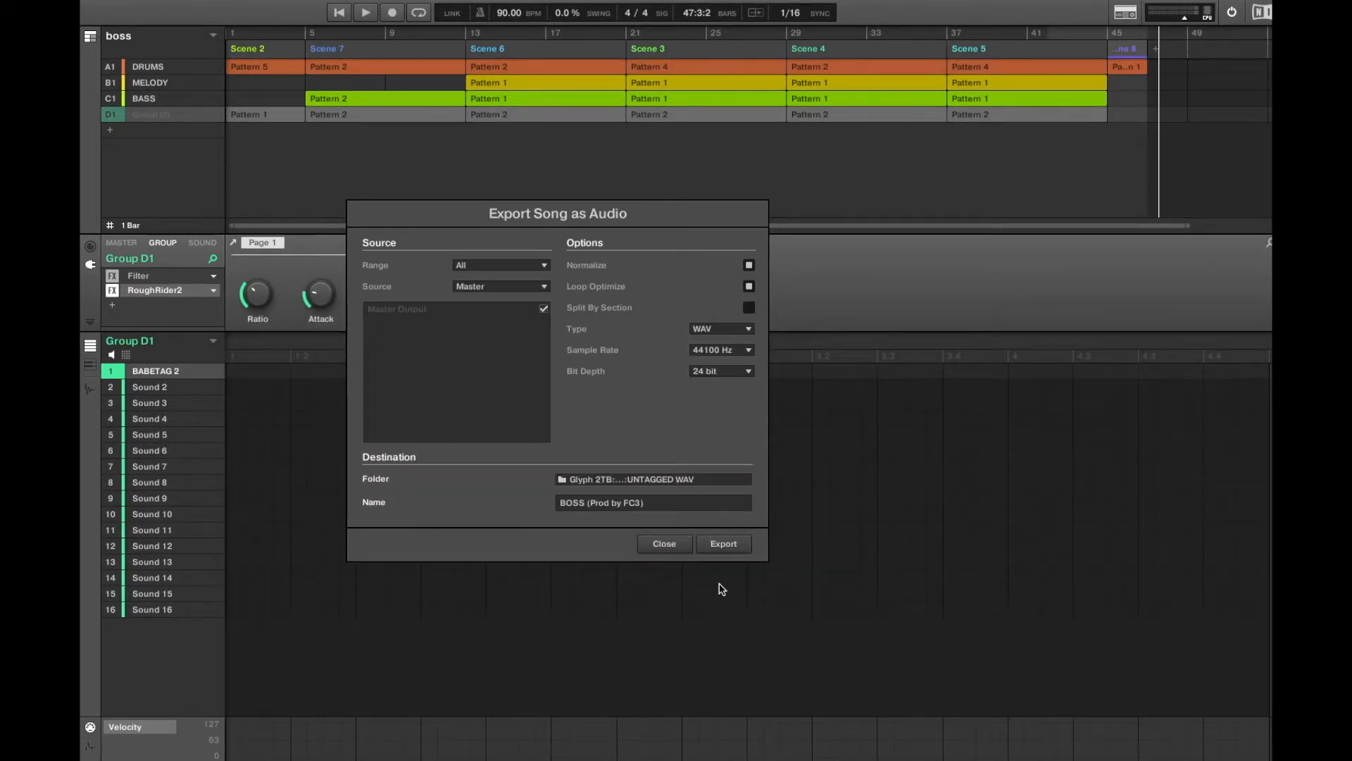
{"action": "left_click", "coordinate": [713, 546]}
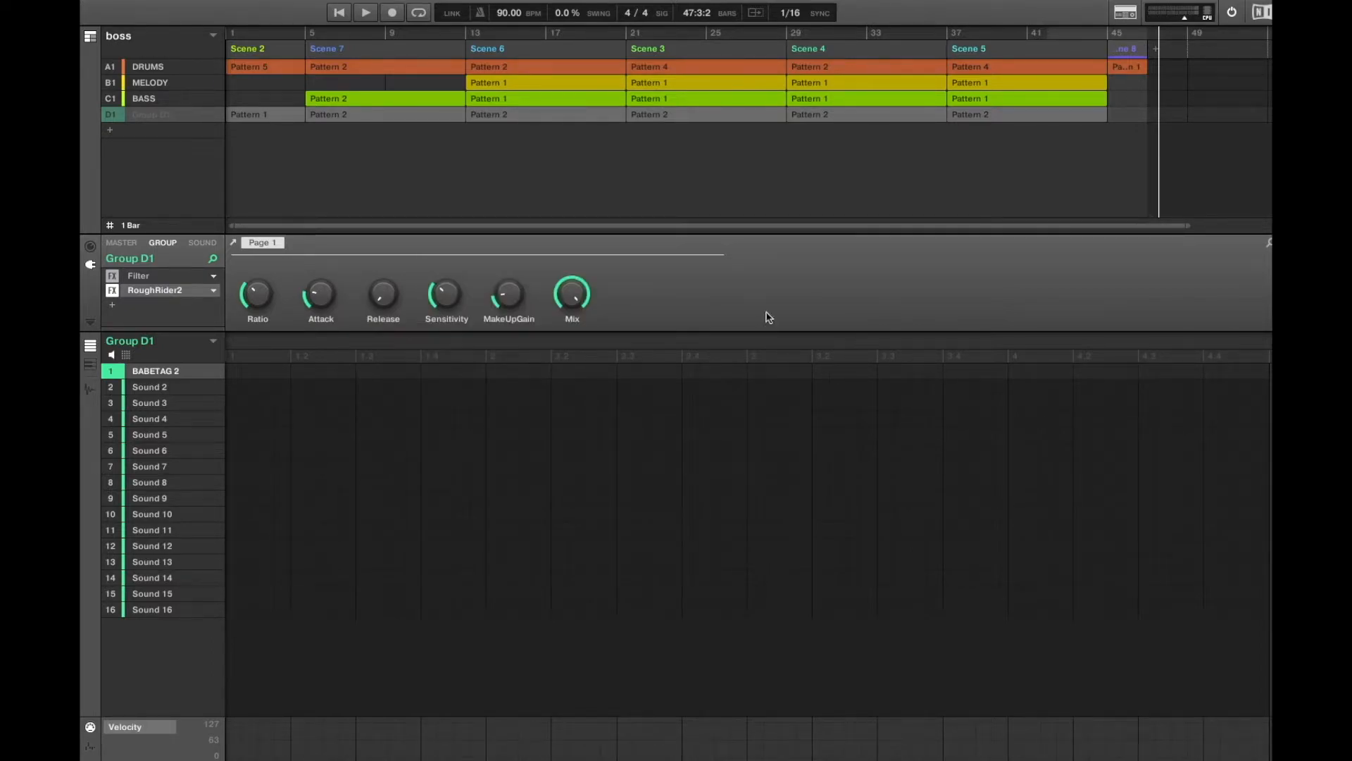
Step: Bypass the Limiter on the master channel
{"action": "left_click", "coordinate": [148, 98]}
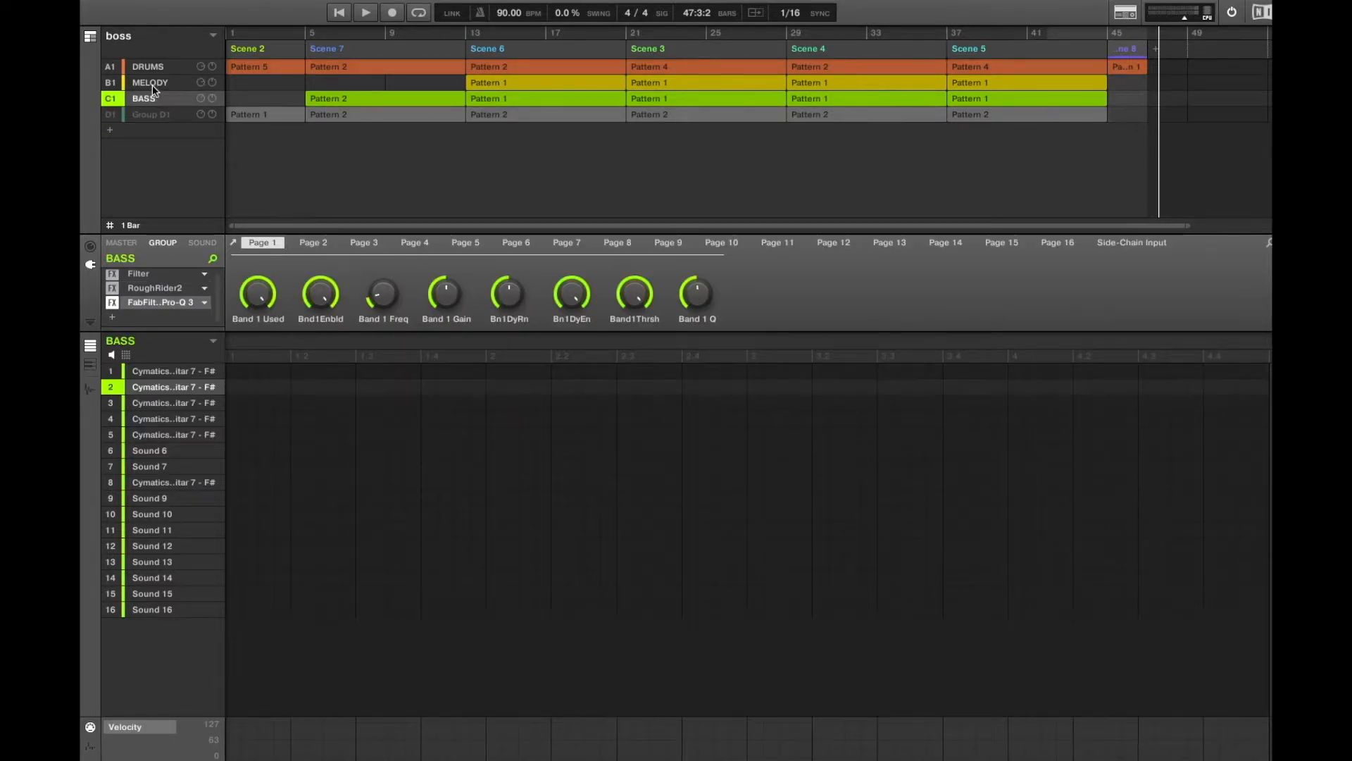
{"action": "left_click", "coordinate": [88, 2]}
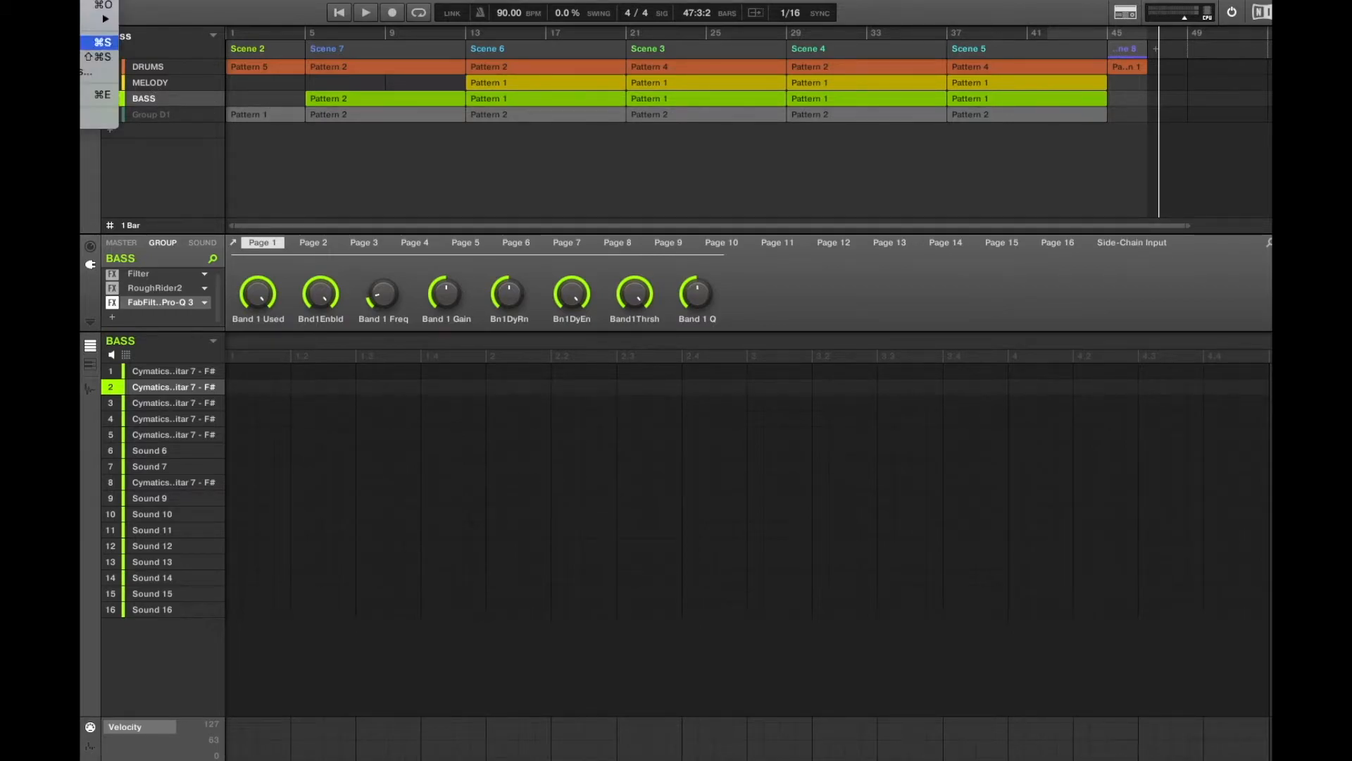
{"action": "left_click", "coordinate": [88, 72]}
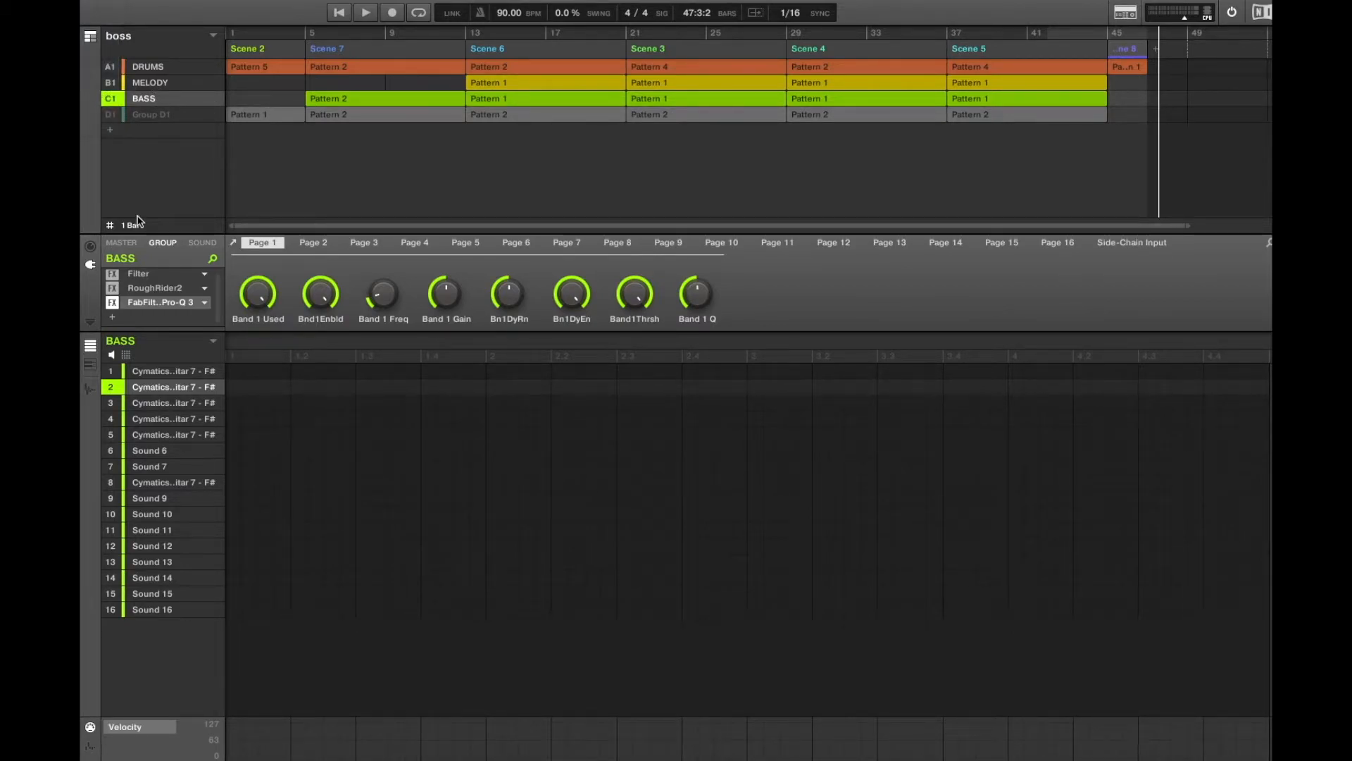
{"action": "left_click", "coordinate": [132, 244]}
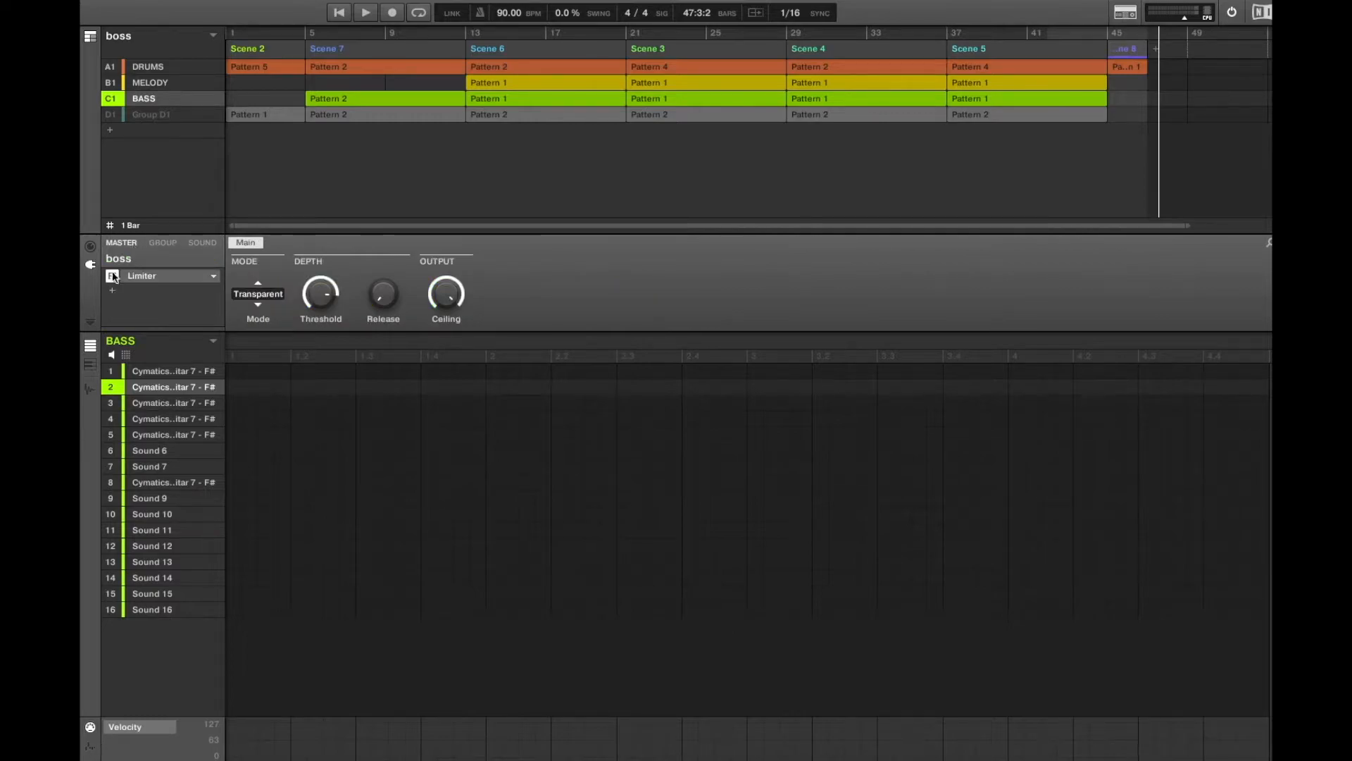
Step: Set the audio export source to Group, with only MELODY and BASS selected for export
{"action": "left_click", "coordinate": [88, 2]}
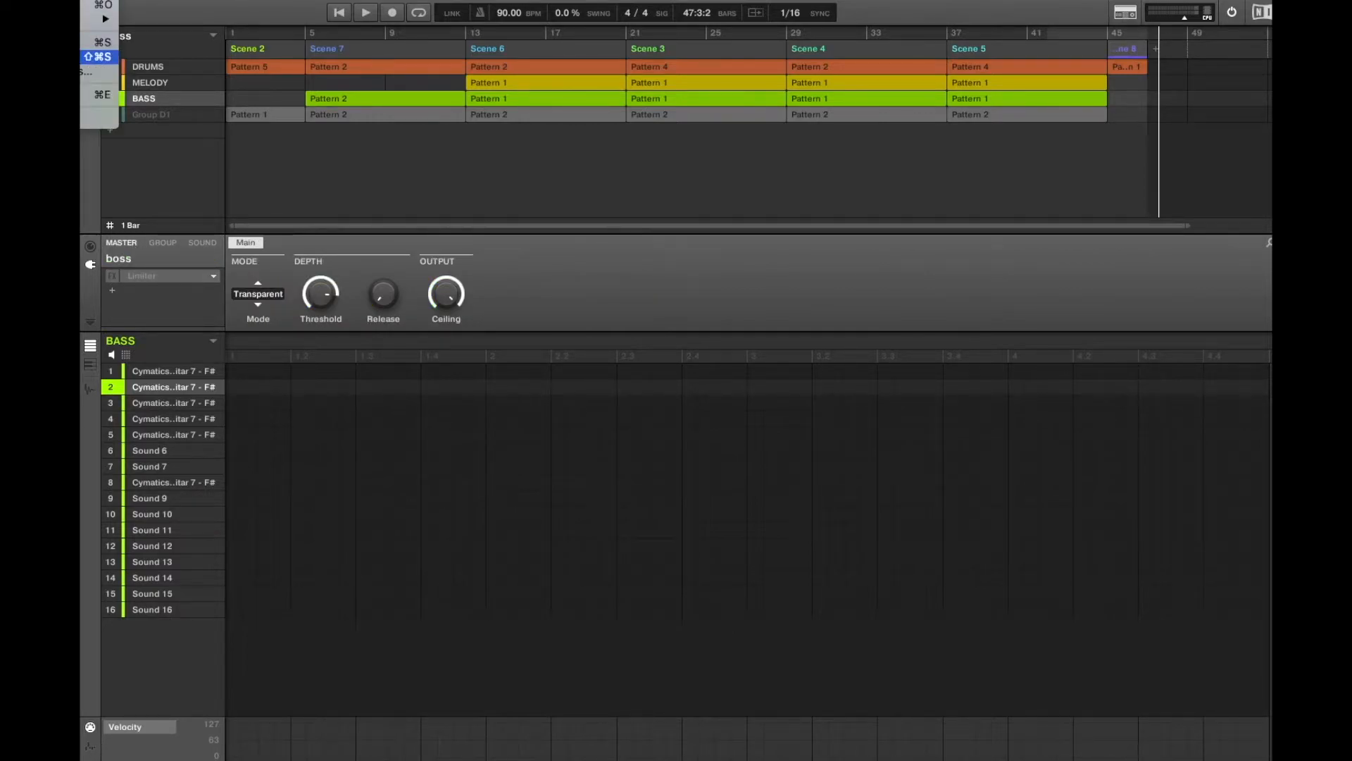
{"action": "left_click", "coordinate": [99, 94]}
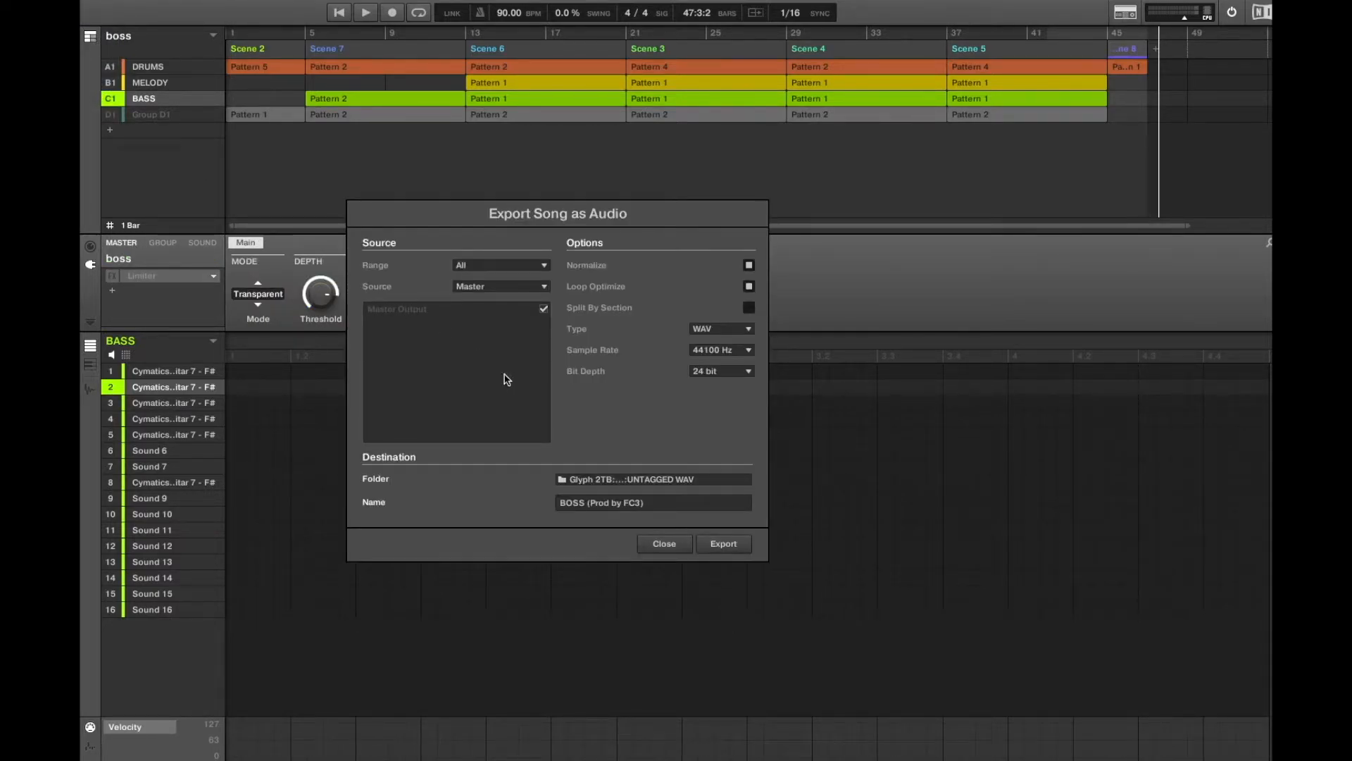
{"action": "left_click", "coordinate": [521, 287]}
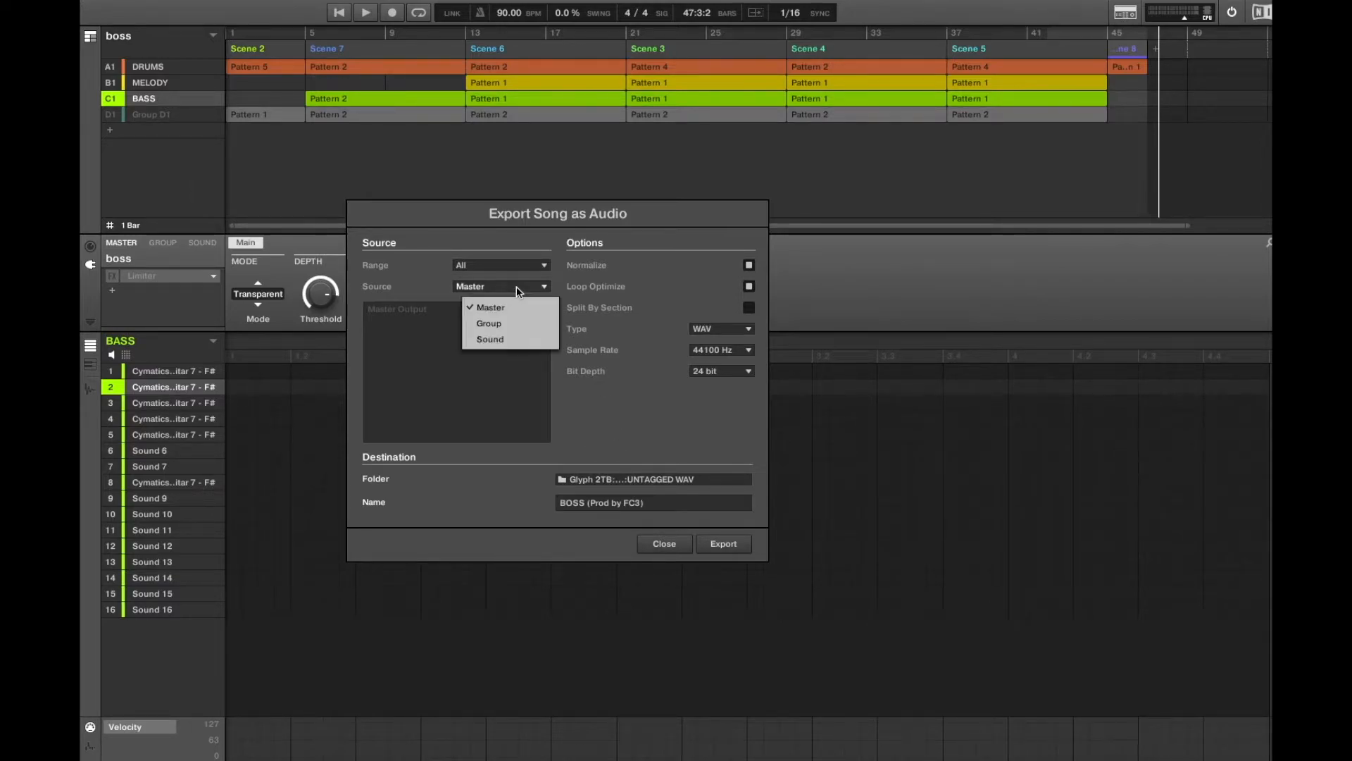
{"action": "left_click", "coordinate": [518, 324]}
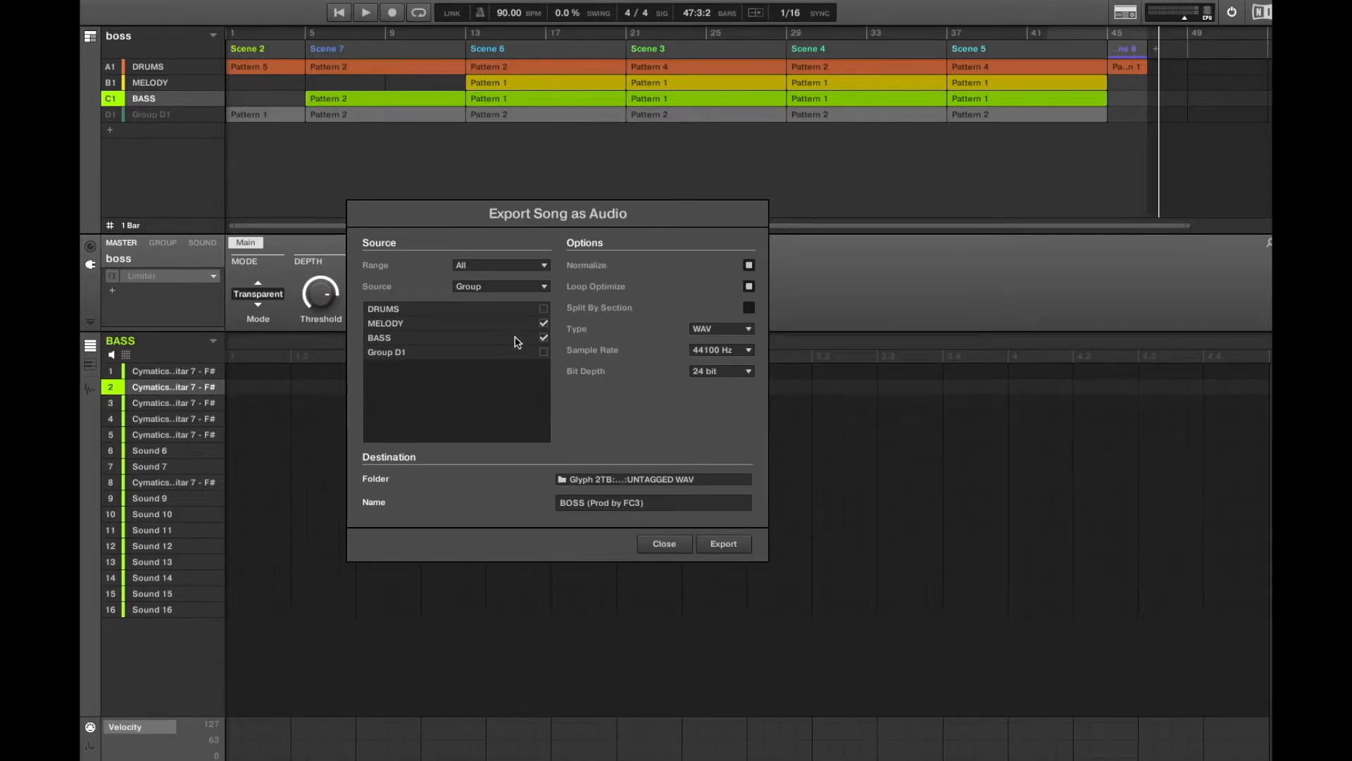
Step: Set the trackout export's destination to the TRACKOUTS BOSS folder inside BOSS(90 BPM)
{"action": "left_click", "coordinate": [689, 481]}
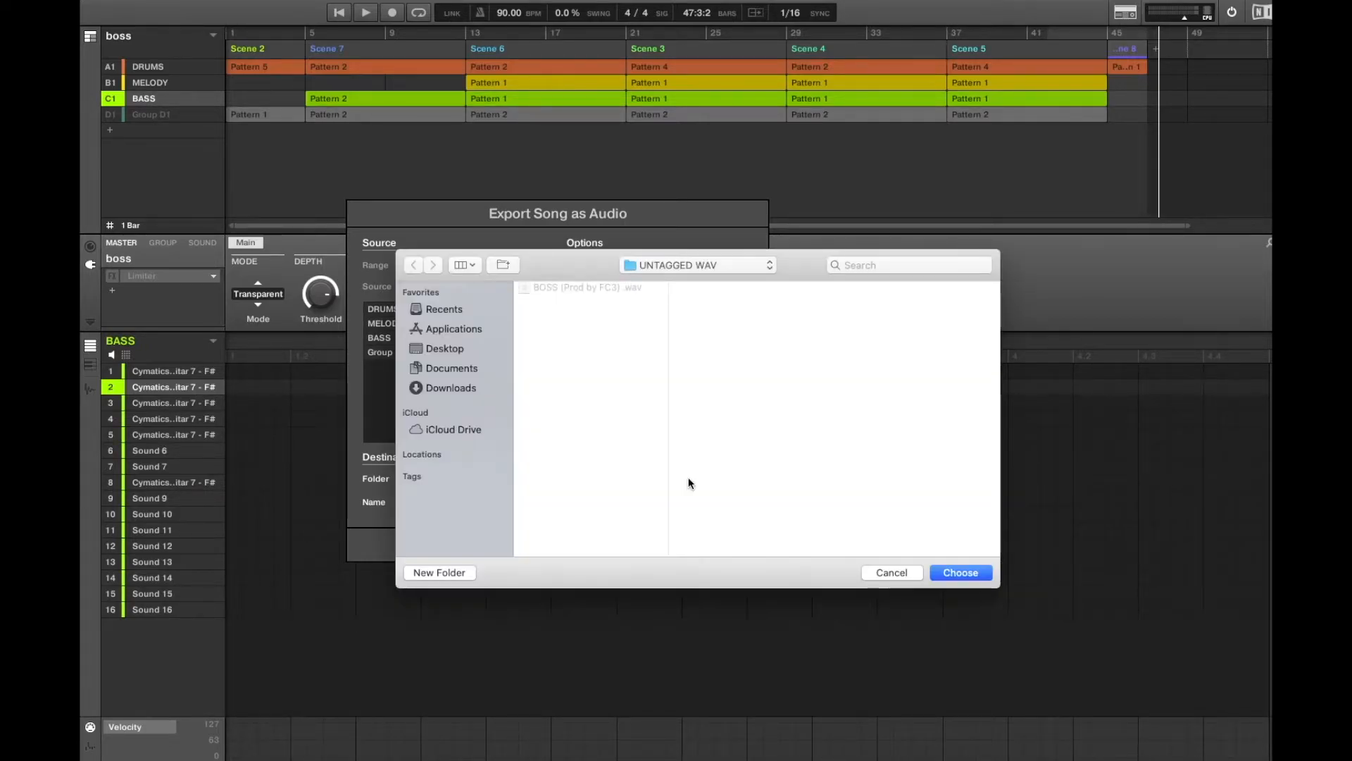
{"action": "left_click", "coordinate": [689, 266]}
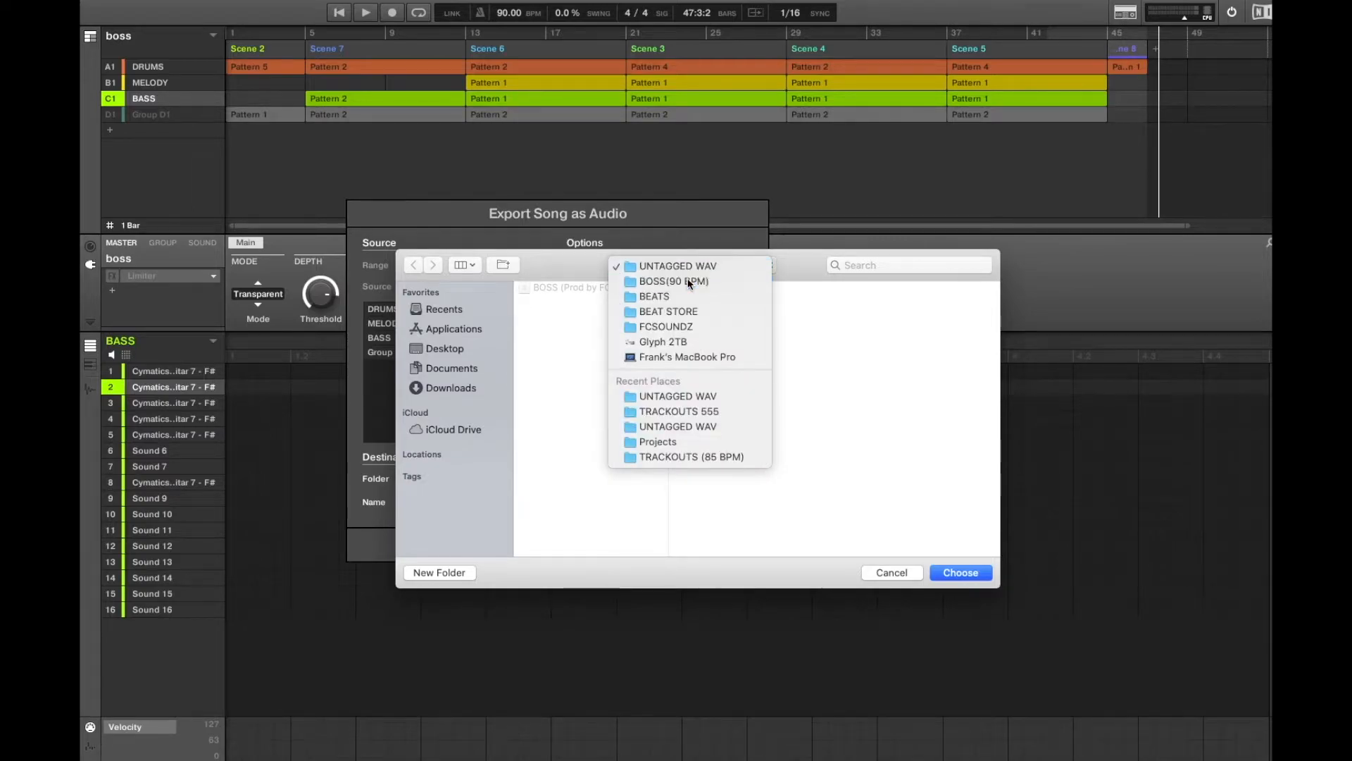
{"action": "left_click", "coordinate": [689, 282]}
{"action": "left_click", "coordinate": [885, 302]}
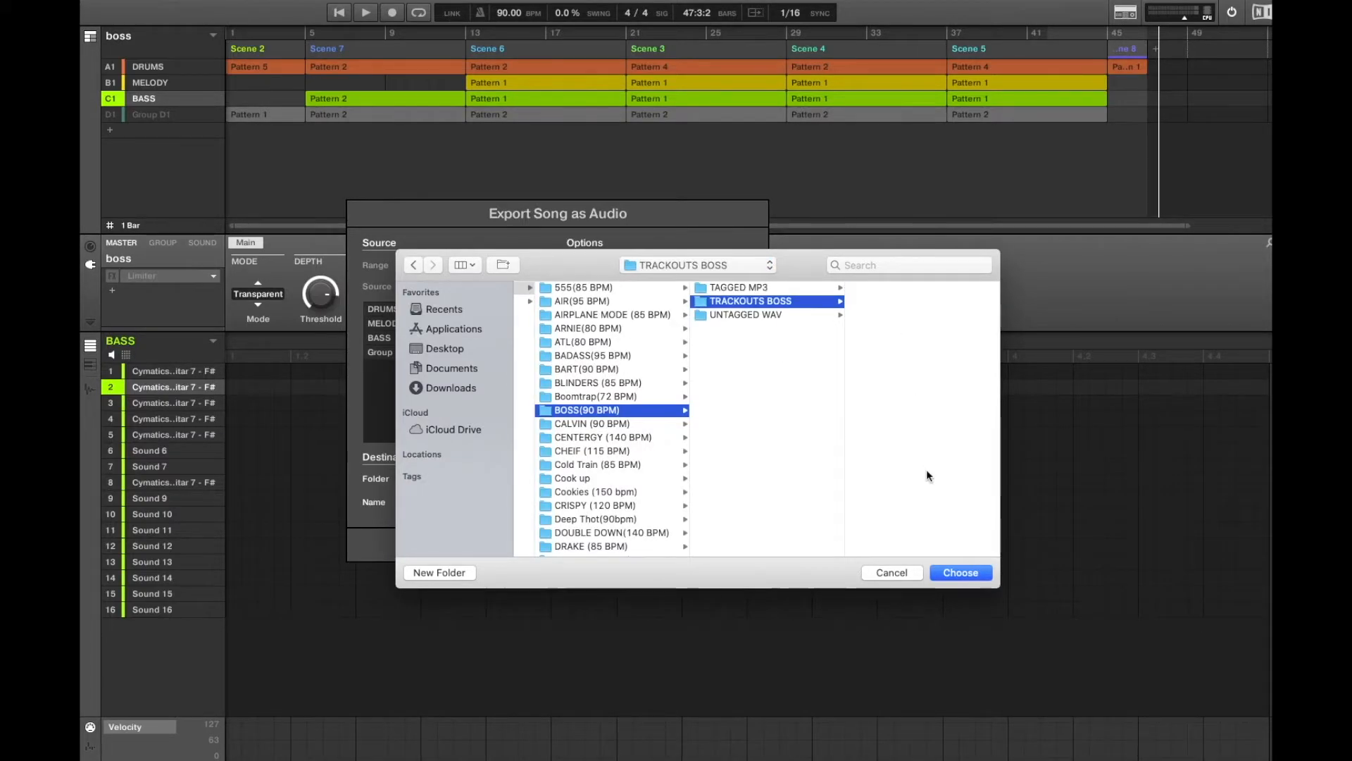
{"action": "left_click", "coordinate": [957, 572]}
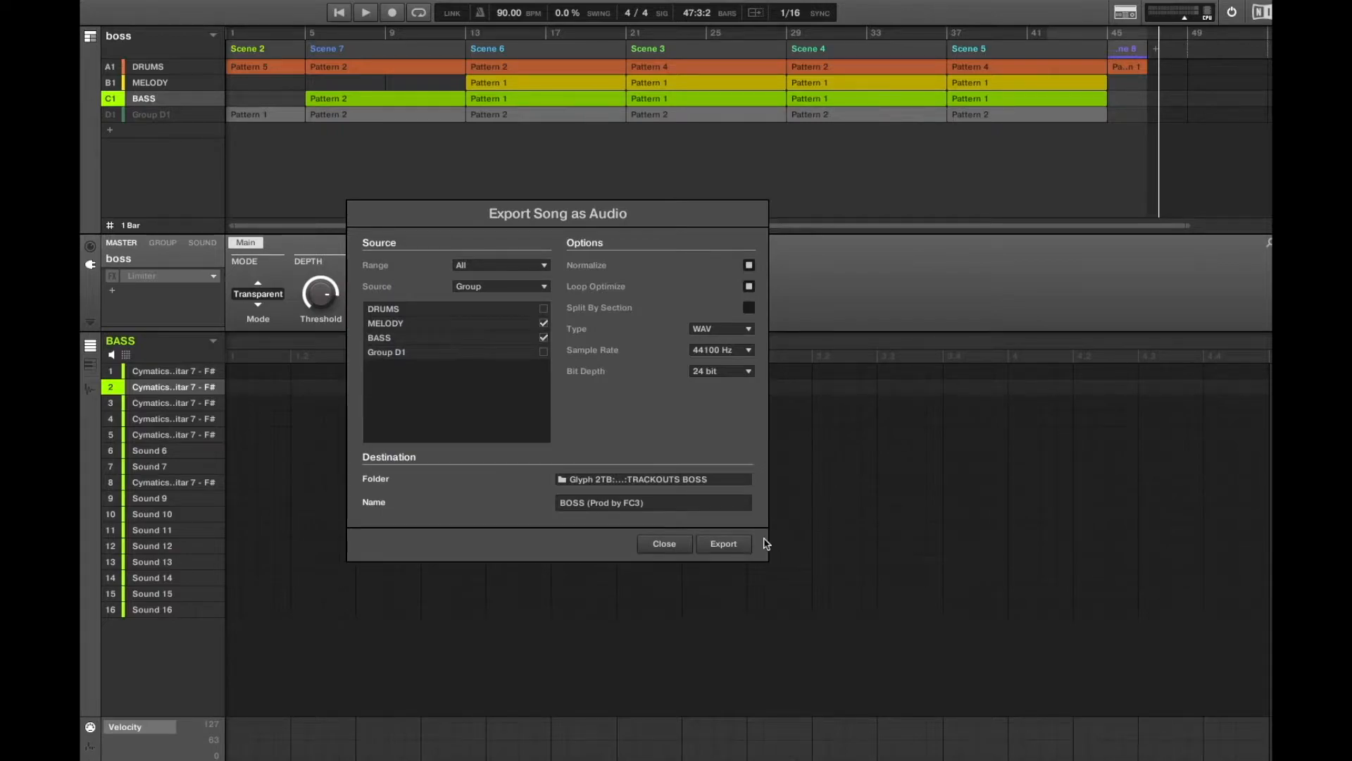
Step: Export the MELODY and BASS groups, and export only the individual DRUMS sounds with the source set to Sound
{"action": "left_click", "coordinate": [726, 547]}
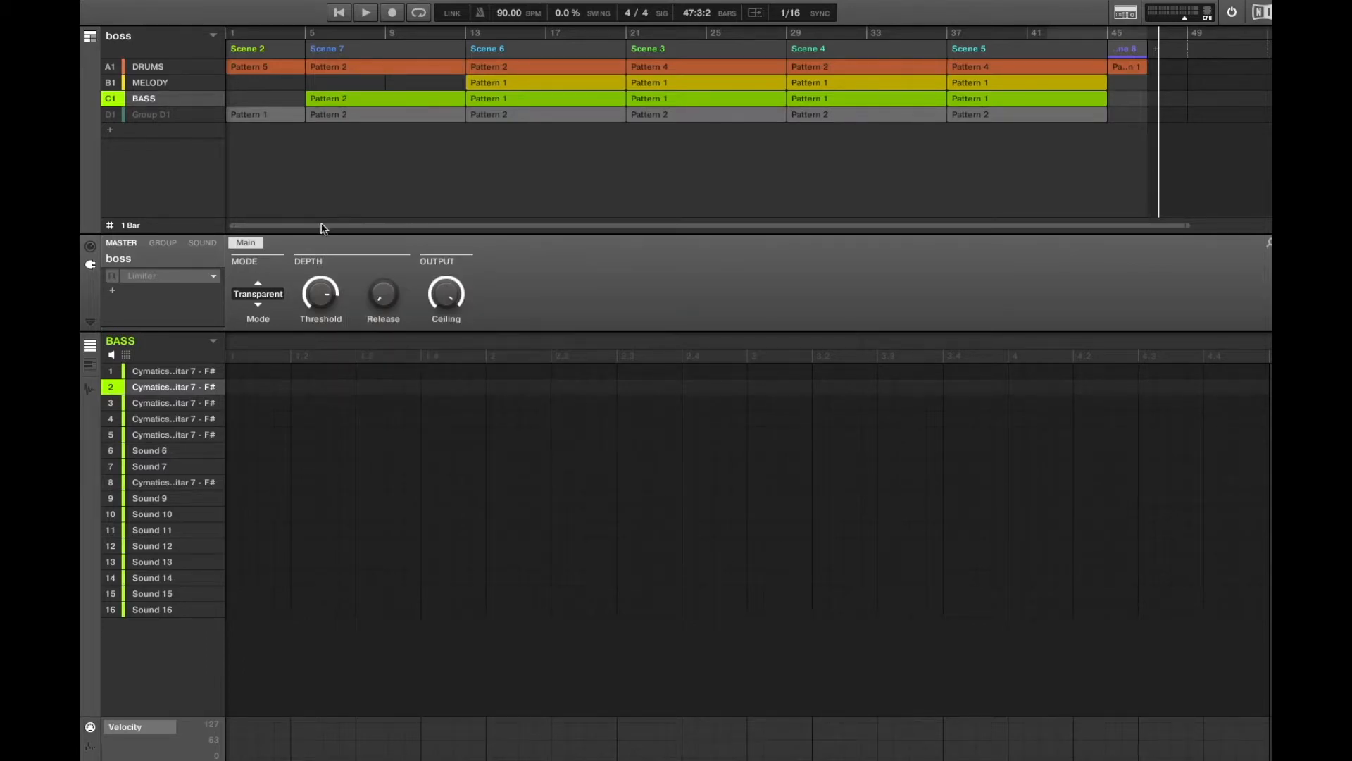
{"action": "left_click", "coordinate": [88, 1]}
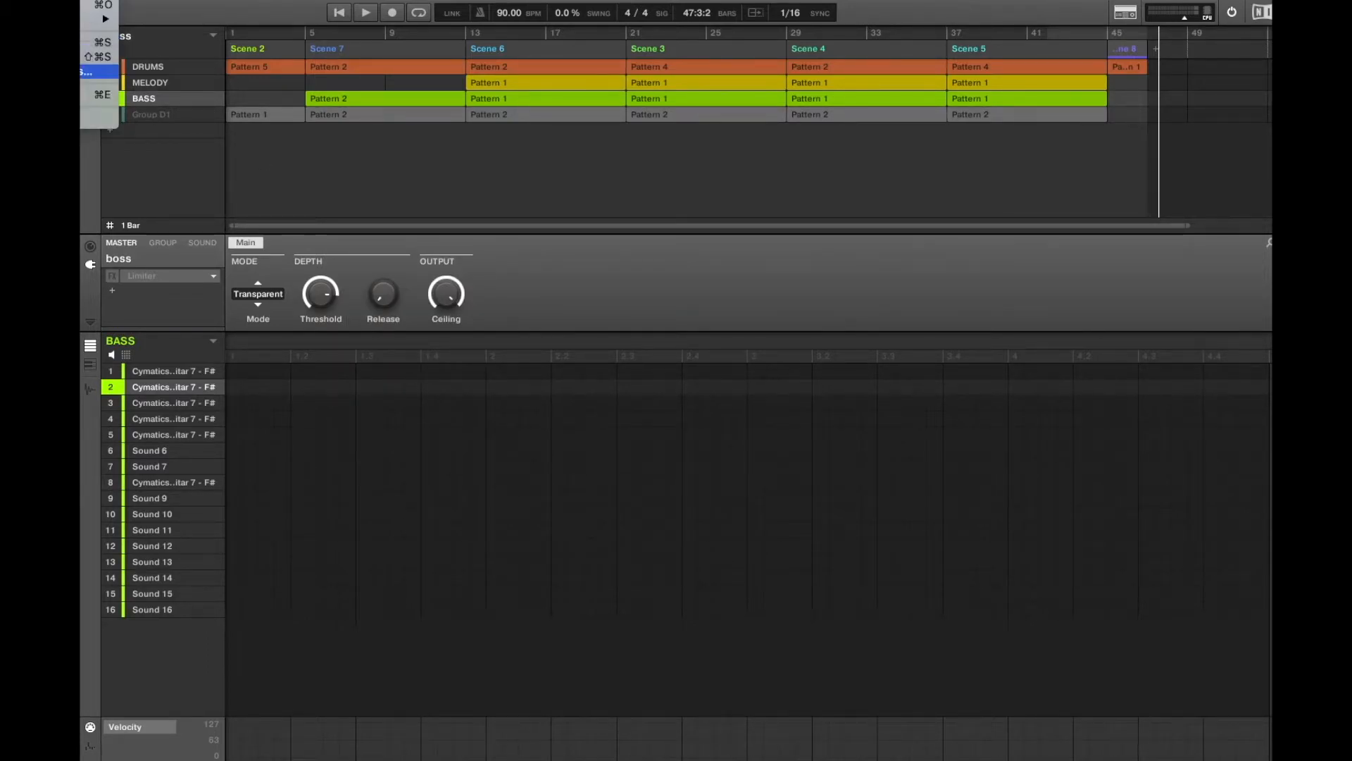
{"action": "left_click", "coordinate": [99, 95]}
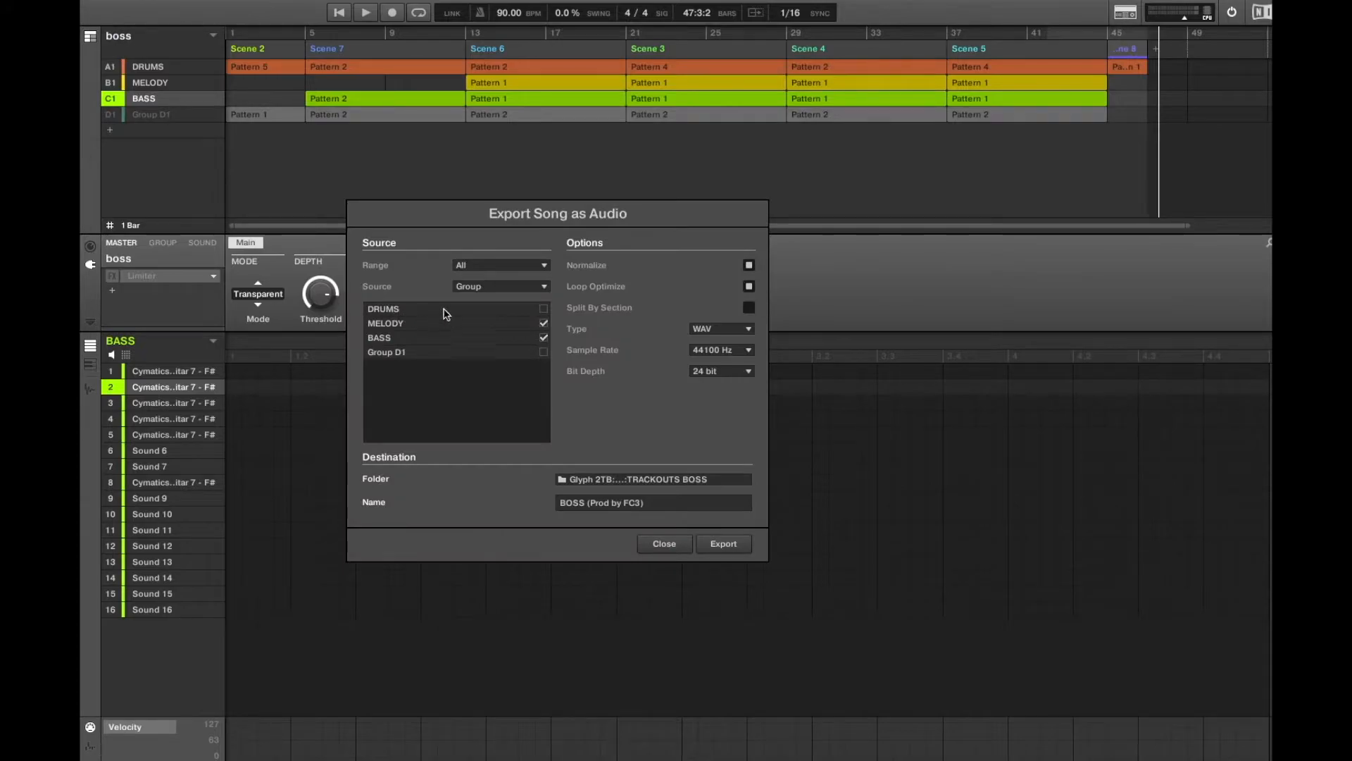
{"action": "left_click", "coordinate": [470, 288]}
{"action": "left_click", "coordinate": [490, 342]}
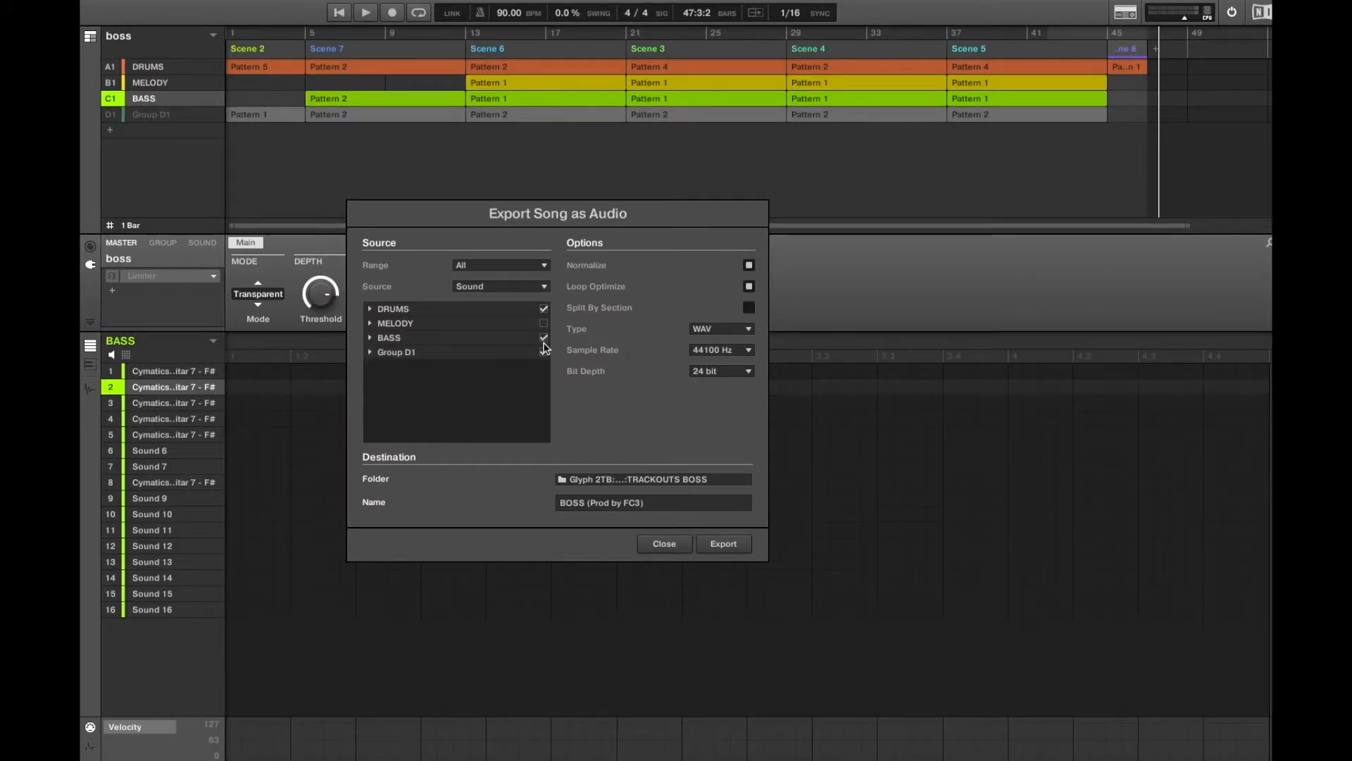
{"action": "left_click", "coordinate": [369, 309]}
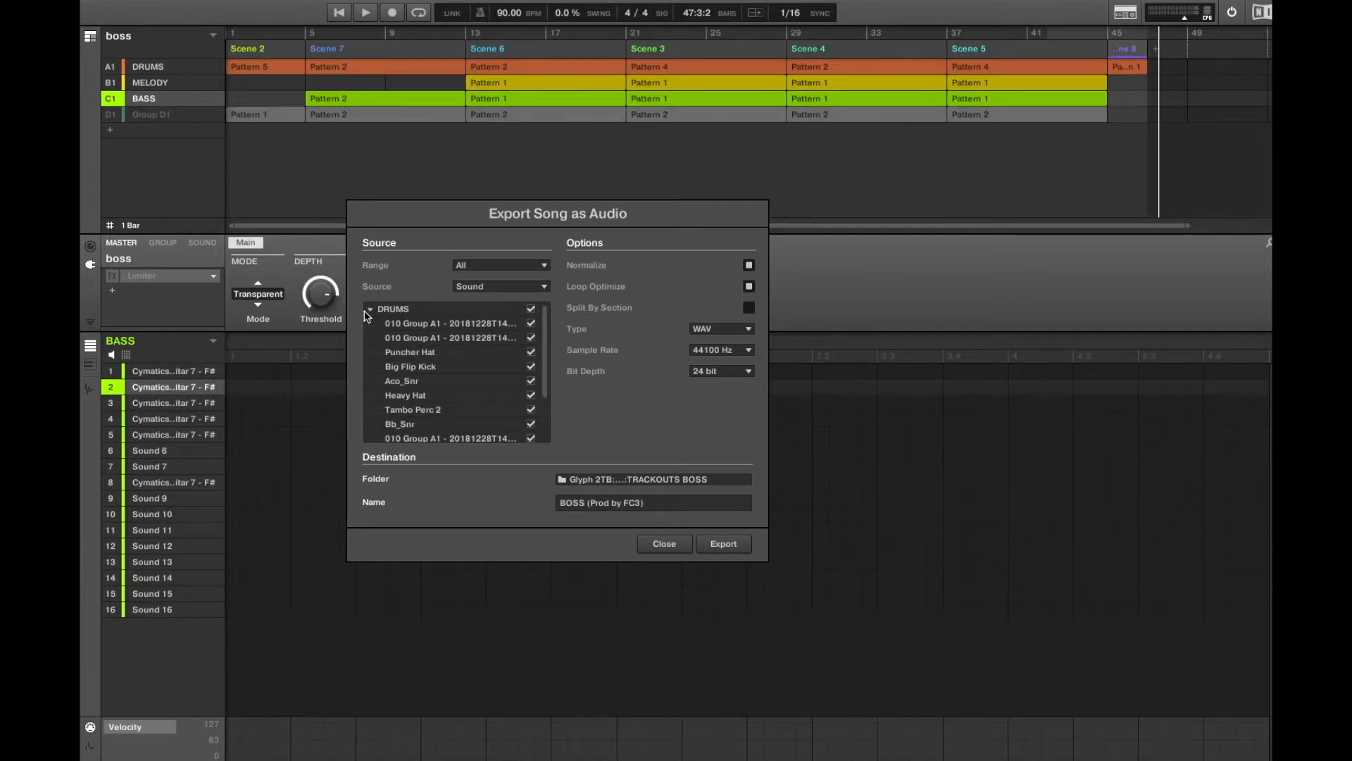
{"action": "left_click", "coordinate": [725, 545]}
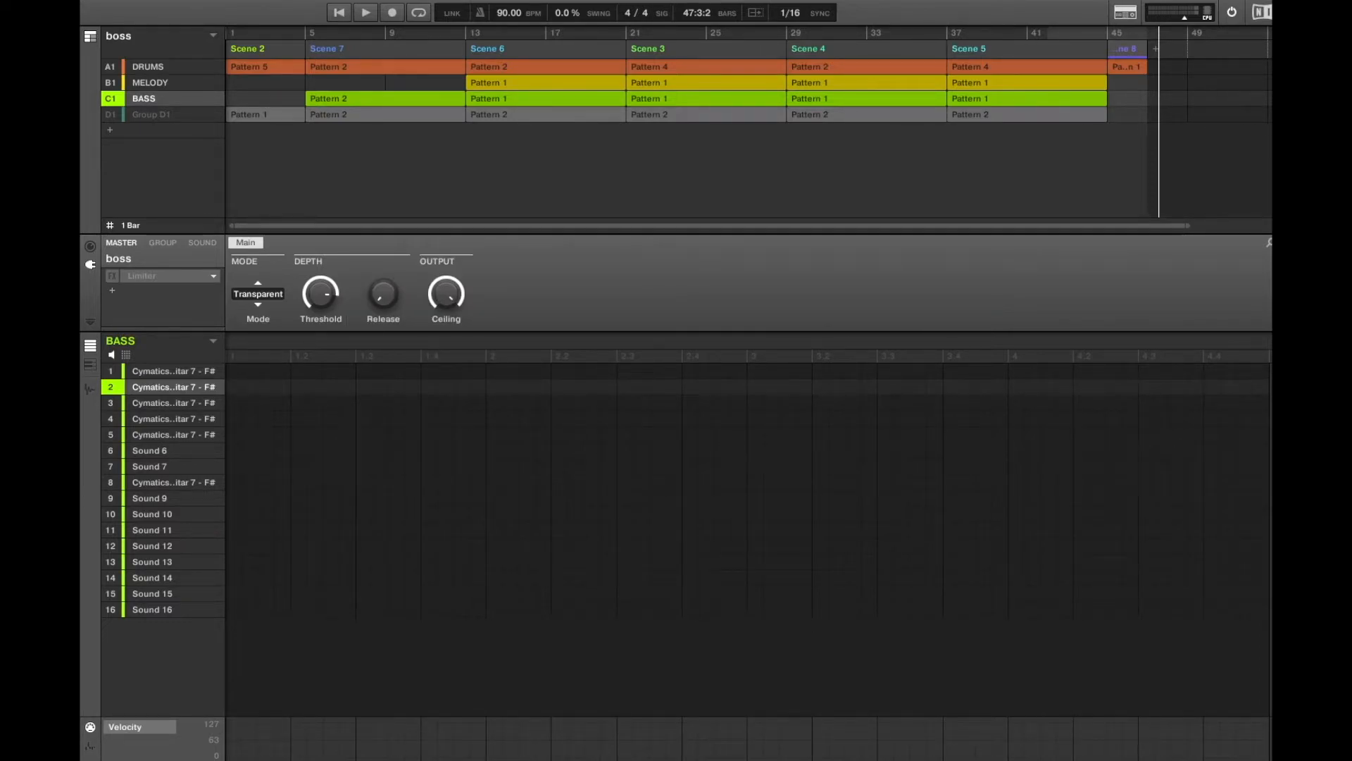
Step: Switch to Chrome, open online-audio-converter.com and load BOSS (Prod by FC3) m.wav from the Desktop
{"action": "left_click", "coordinate": [521, 190]}
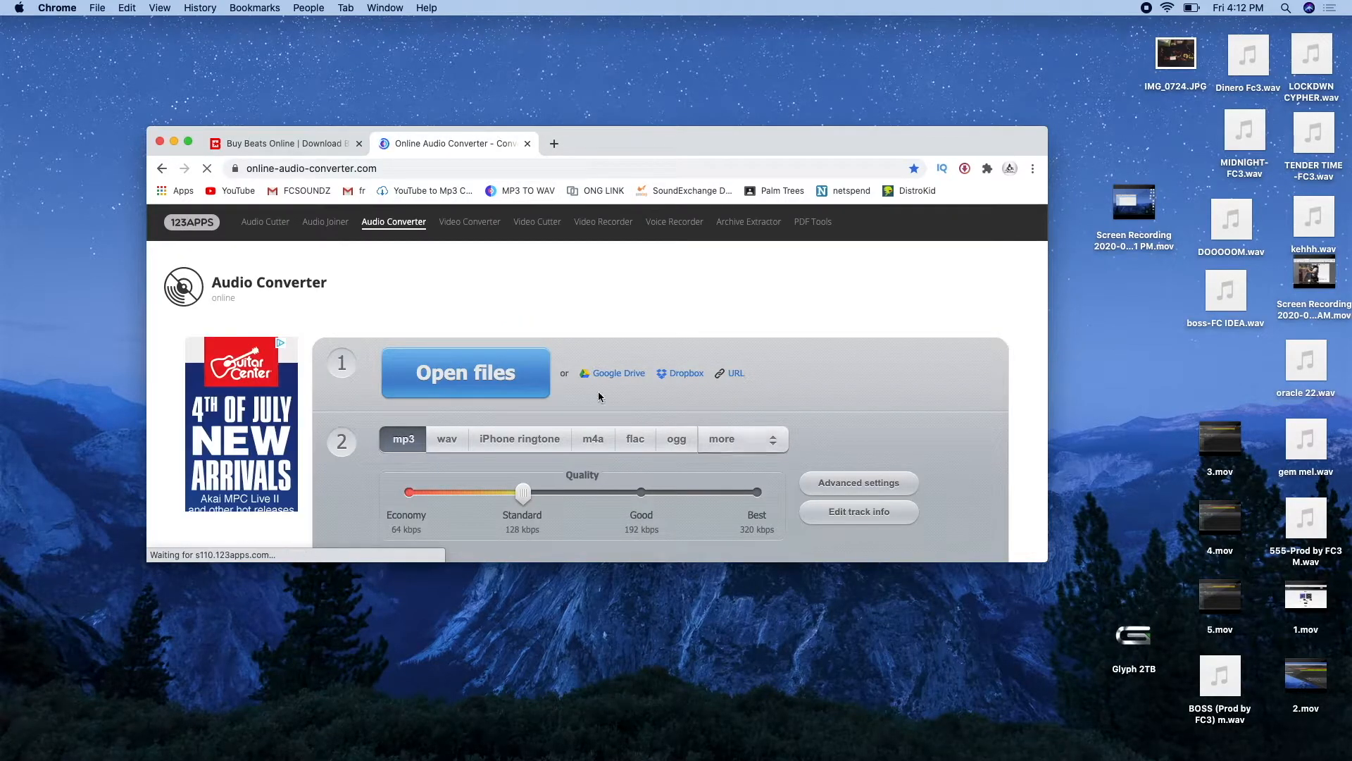
{"action": "left_click", "coordinate": [483, 384]}
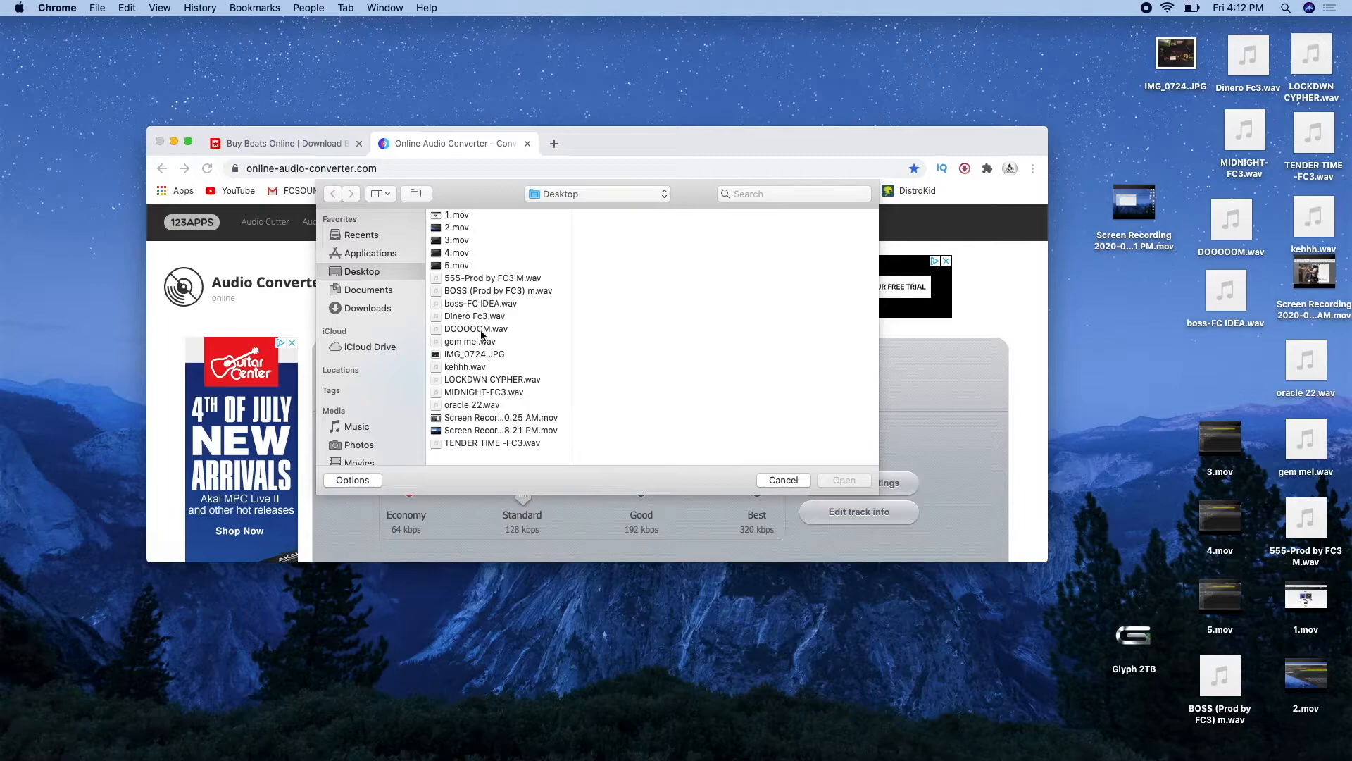
{"action": "left_click", "coordinate": [502, 292]}
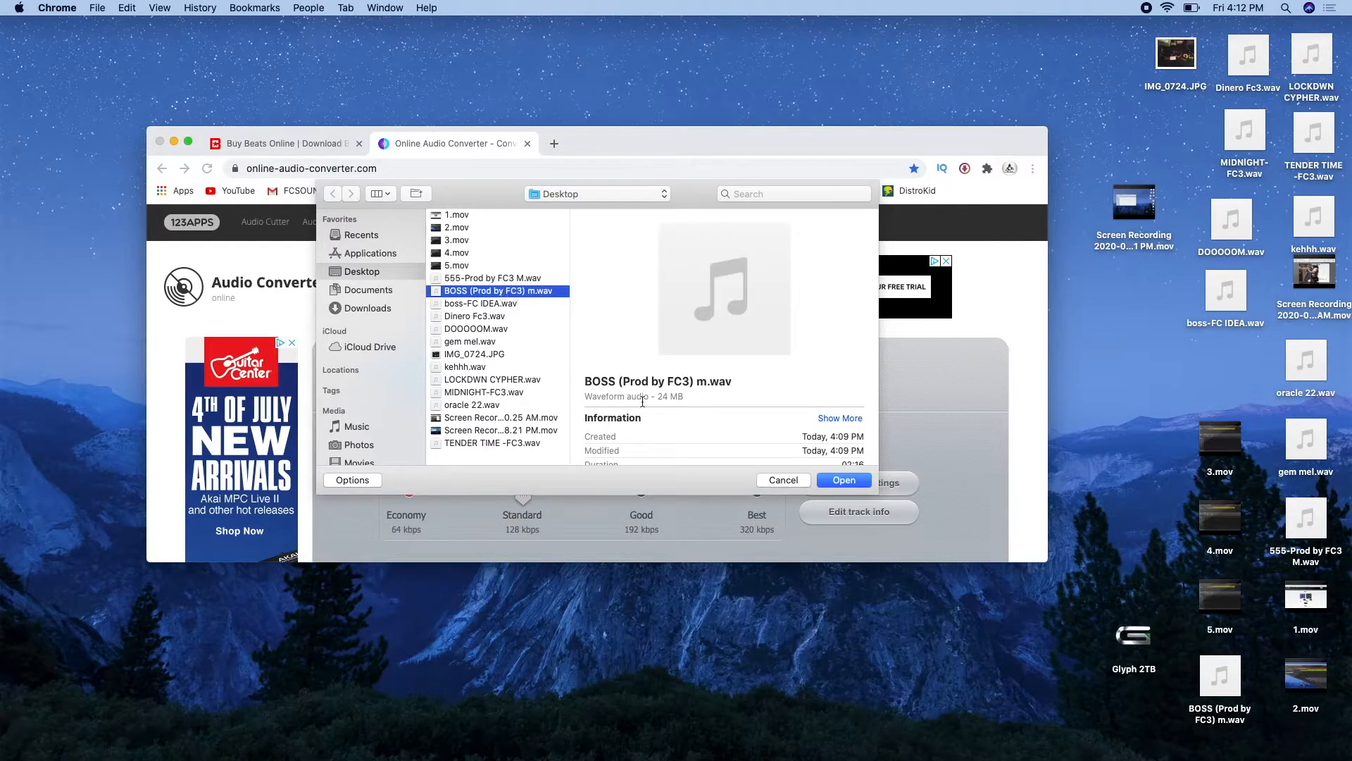
{"action": "left_click", "coordinate": [848, 480]}
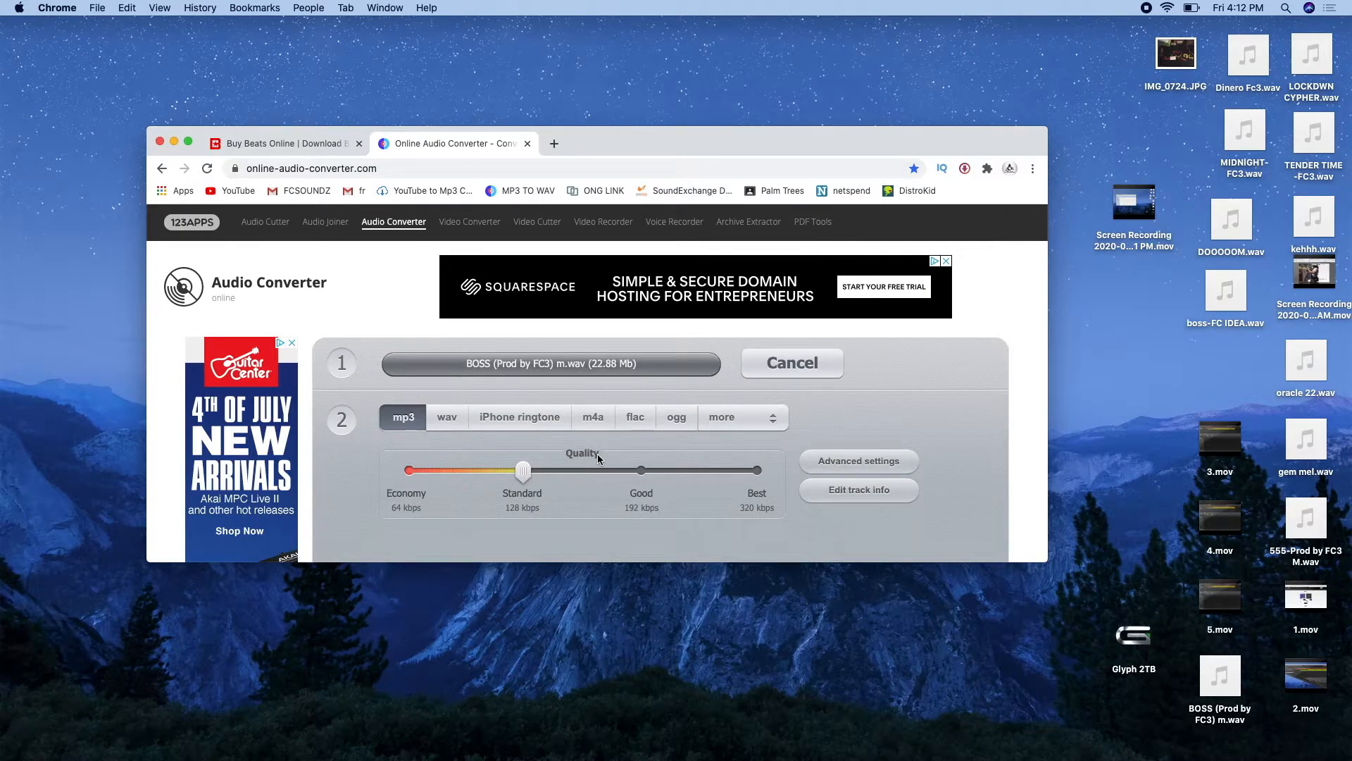
Step: Convert the loaded WAV to MP3 at Standard 128 kbps quality
{"action": "mouse_move", "coordinate": [721, 752]}
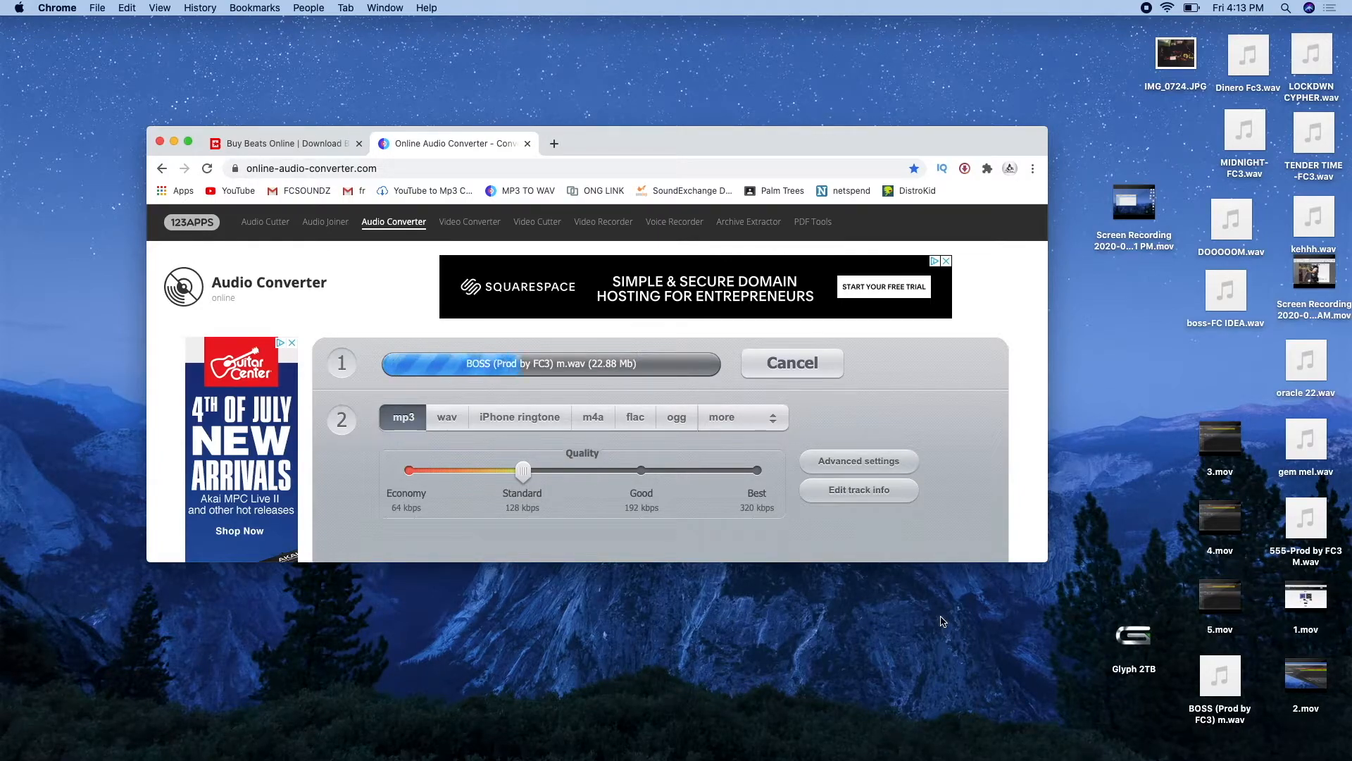
{"action": "scroll", "coordinate": [728, 546], "scroll_direction": "down", "scroll_amount": 3}
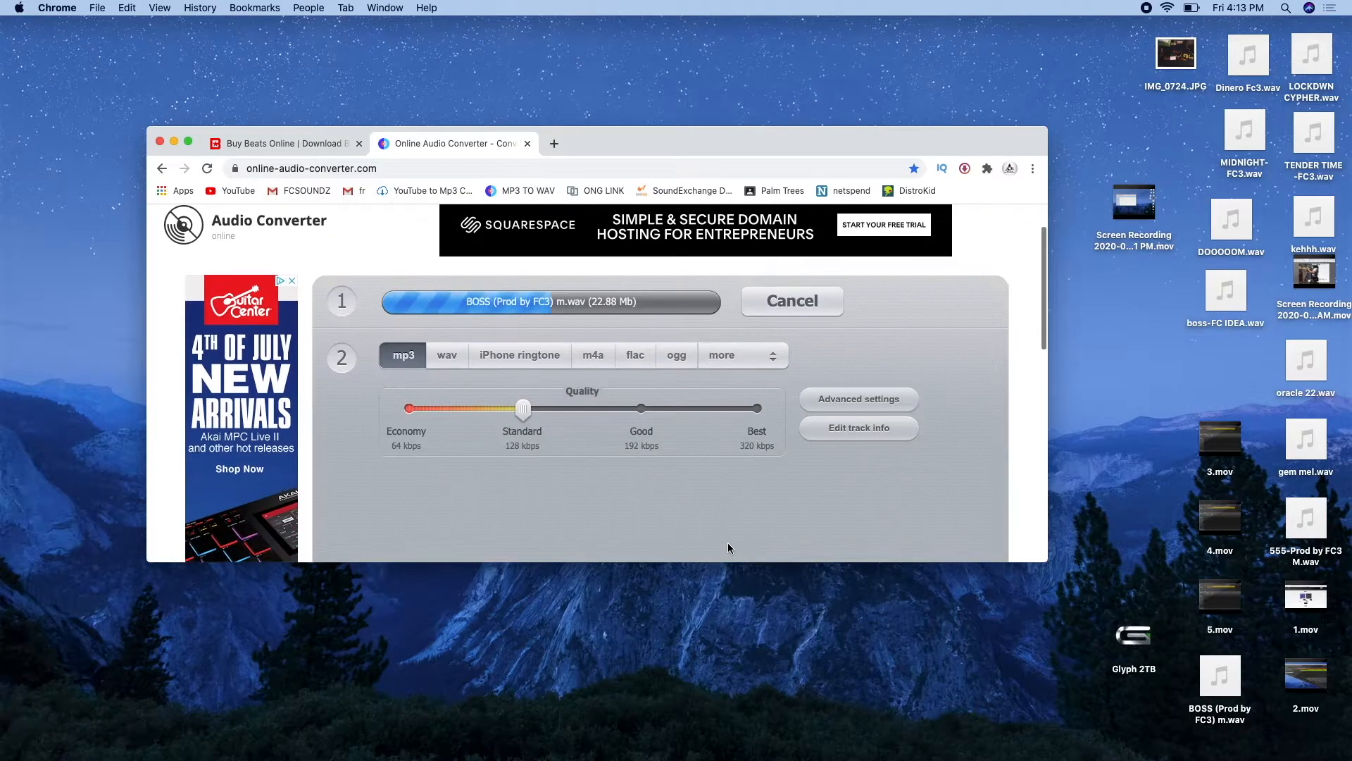
{"action": "scroll", "coordinate": [728, 547], "scroll_direction": "down", "scroll_amount": 1}
{"action": "scroll", "coordinate": [728, 547], "scroll_direction": "up", "scroll_amount": 1}
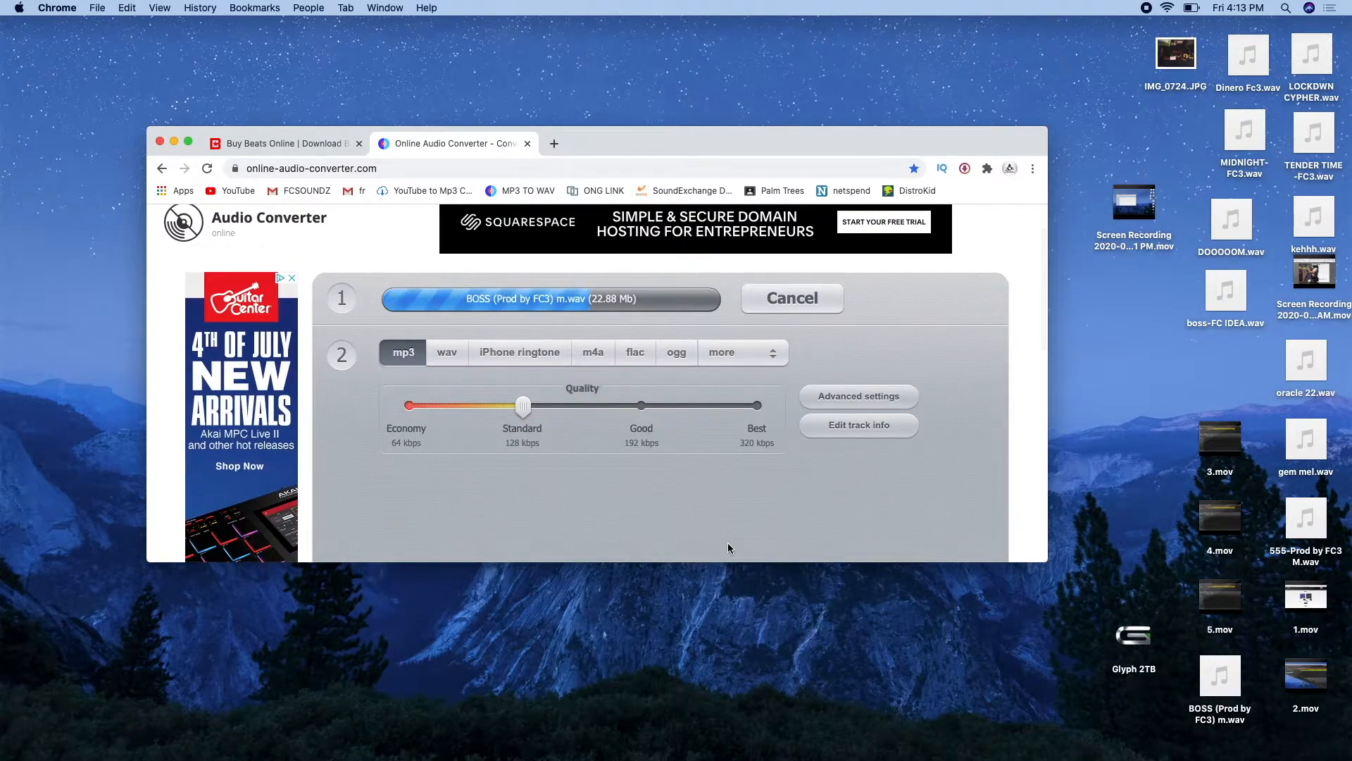
{"action": "scroll", "coordinate": [728, 547], "scroll_direction": "down", "scroll_amount": 2}
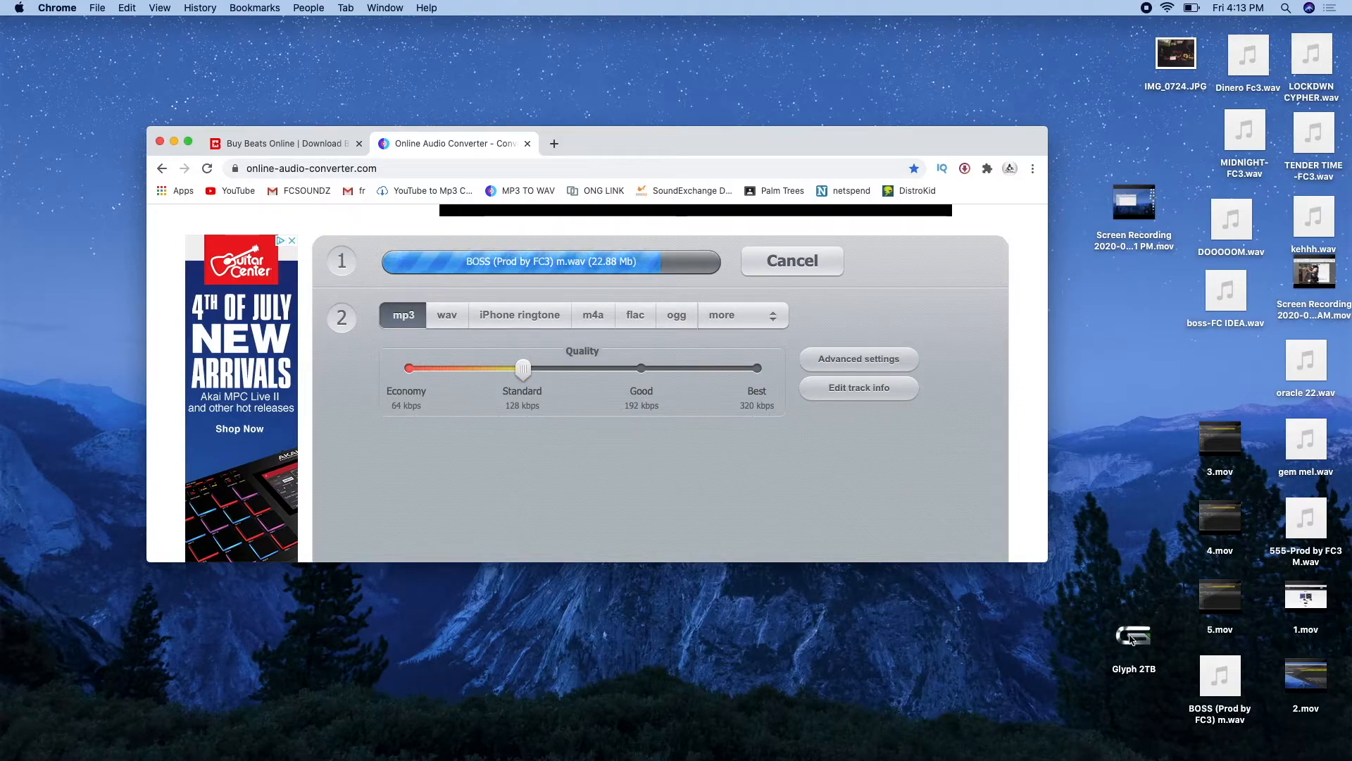
{"action": "left_click_drag", "start_coordinate": [838, 143], "coordinate": [858, 87]}
{"action": "scroll", "coordinate": [713, 437], "scroll_direction": "down", "scroll_amount": 3}
{"action": "left_click", "coordinate": [458, 457]}
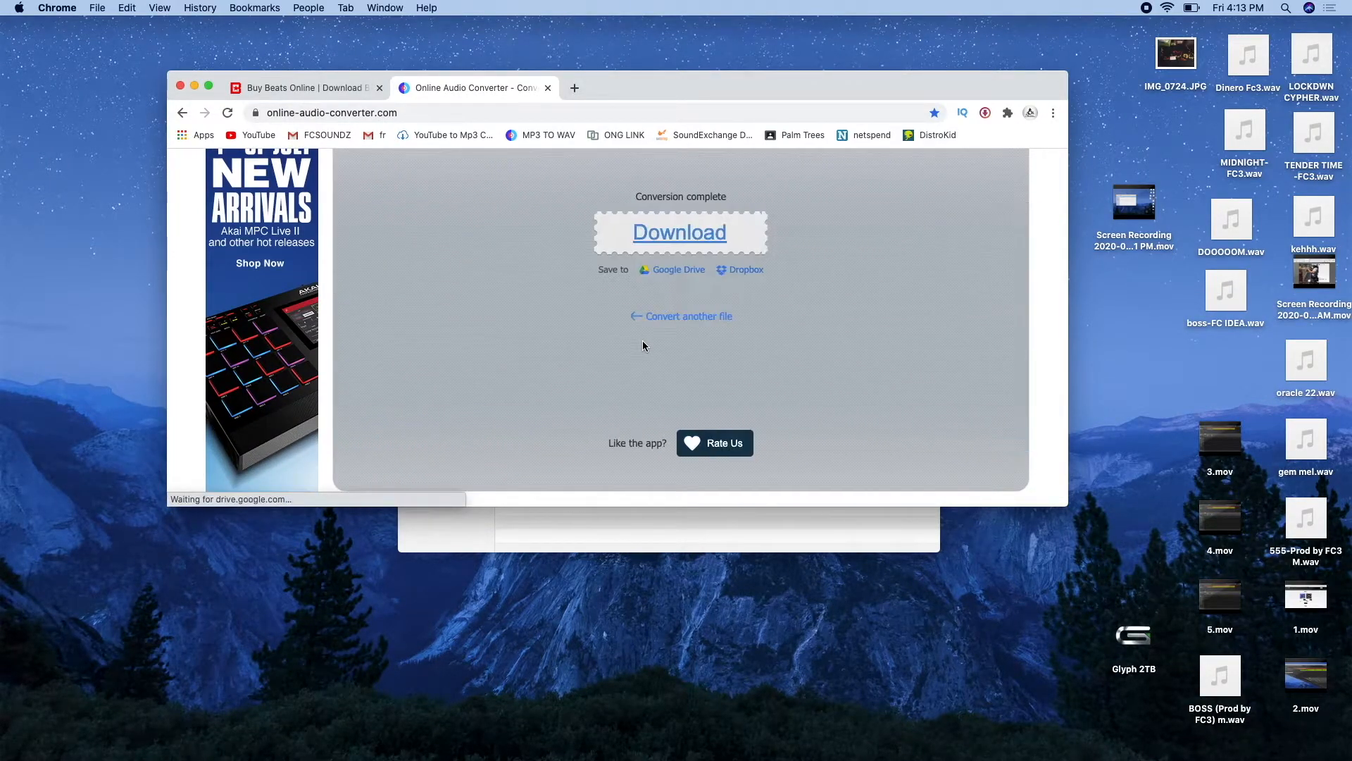
Step: Download the converted MP3, put it on the desktop, and clear the converter page and browser window away
{"action": "left_click", "coordinate": [689, 237]}
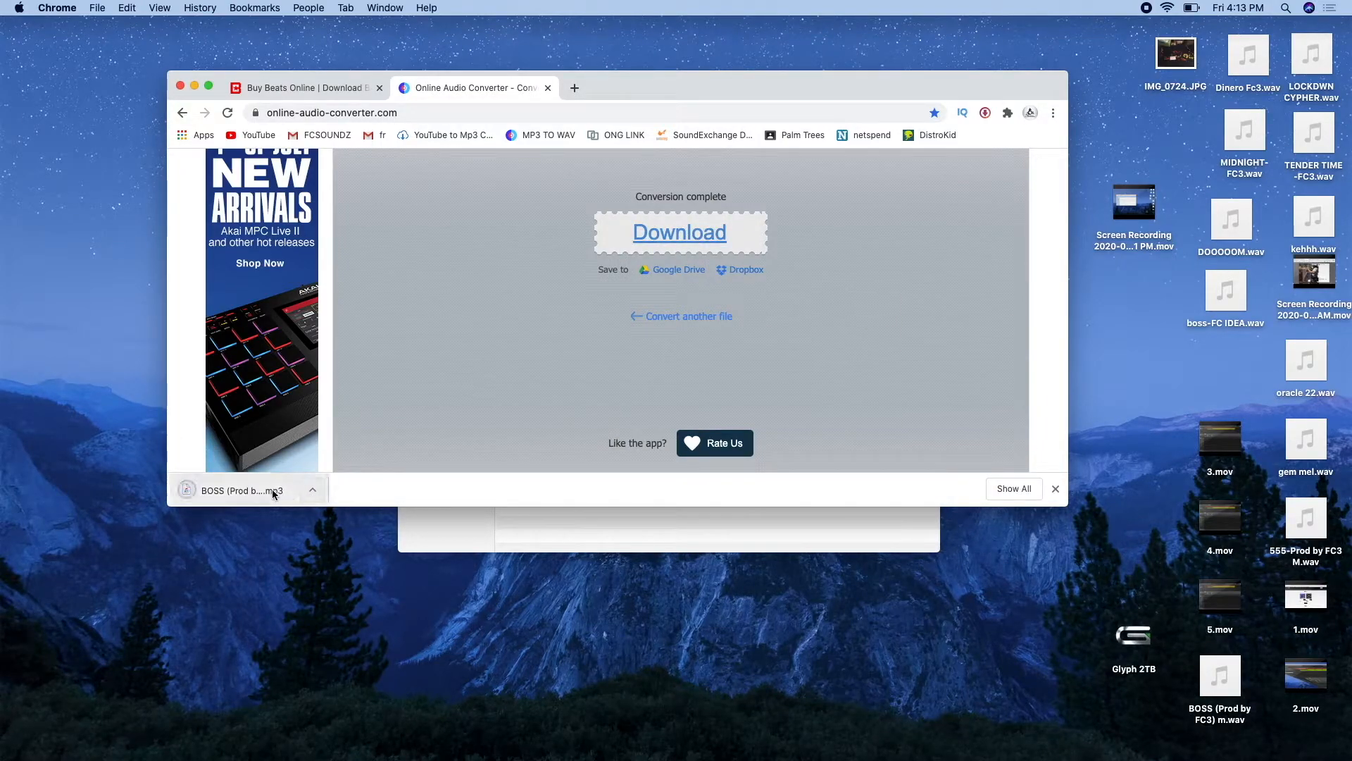
{"action": "left_click_drag", "start_coordinate": [270, 493], "coordinate": [266, 556]}
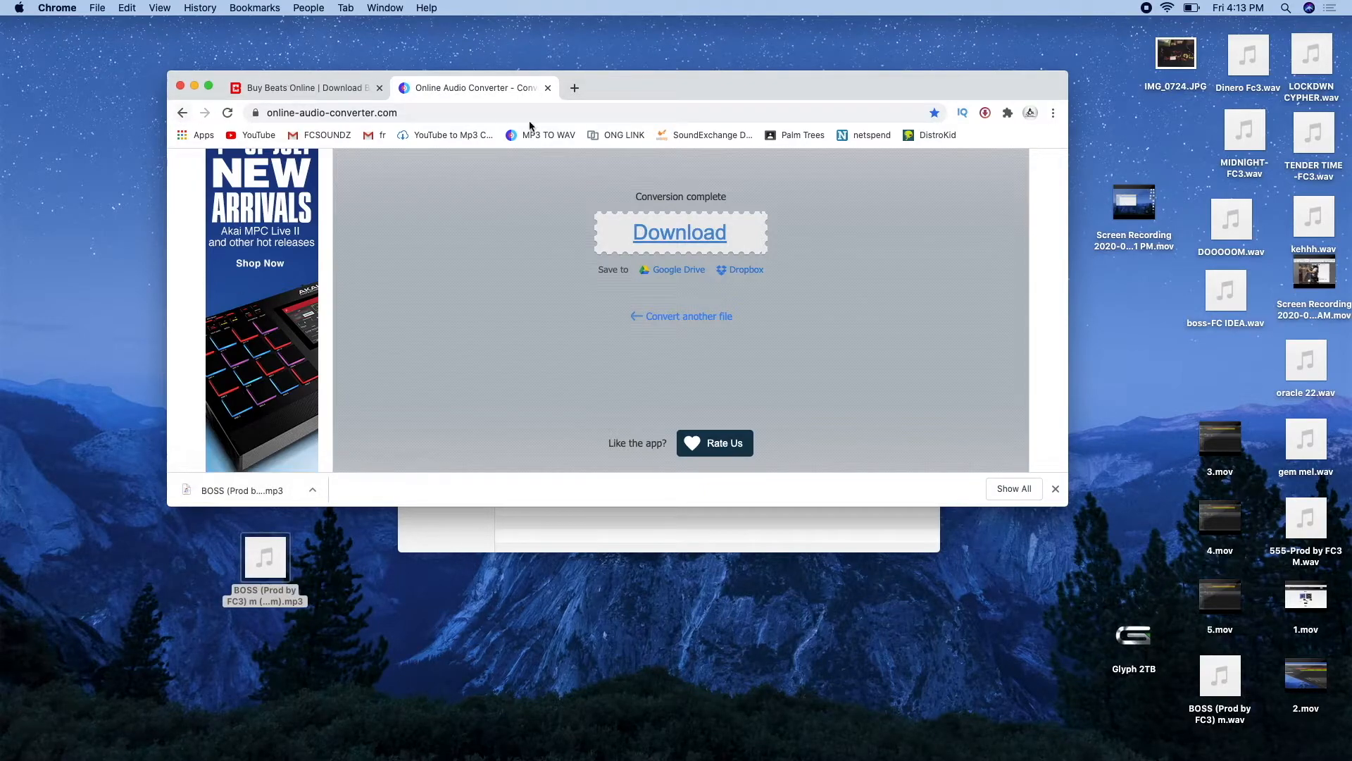
{"action": "left_click", "coordinate": [547, 88]}
{"action": "left_click", "coordinate": [194, 85]}
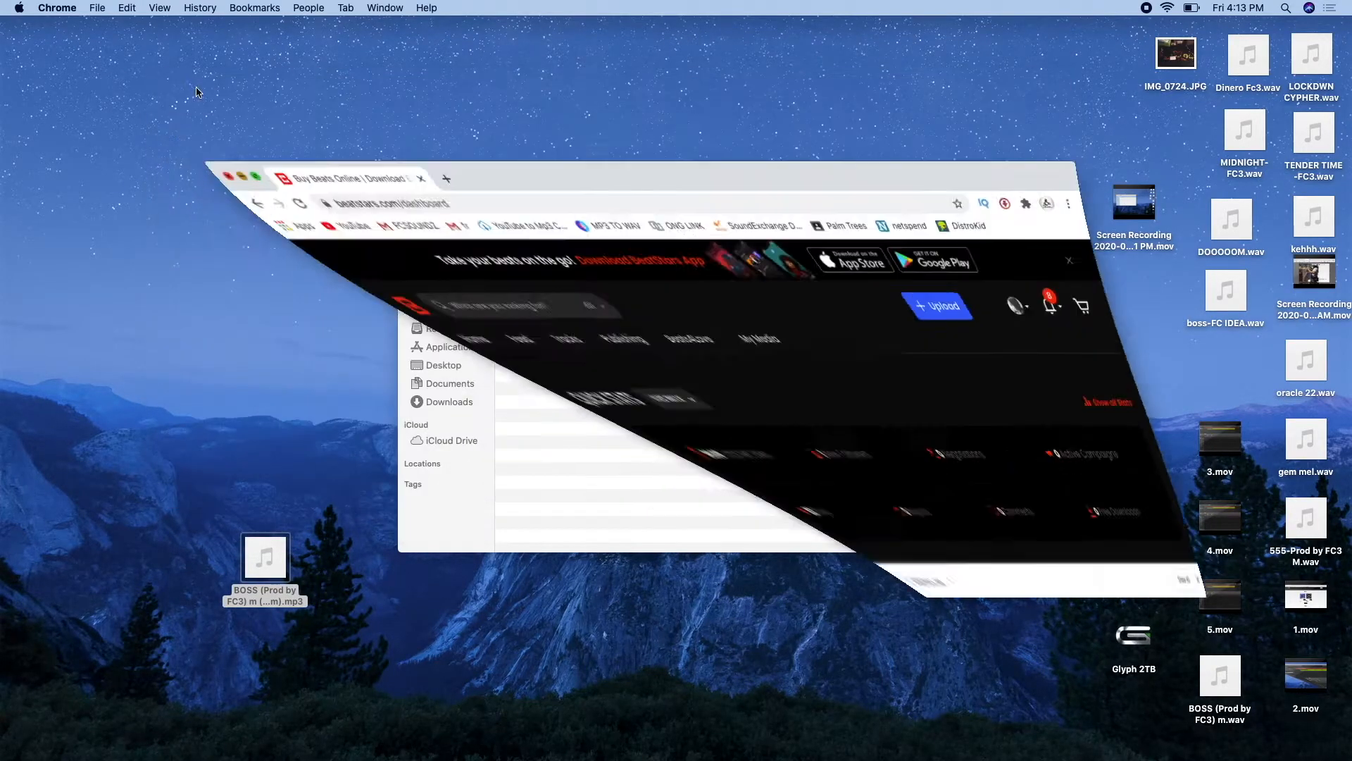
Step: Copy the converted MP3 from the desktop into the TAGGED MP3 folder and preview it
{"action": "double_click", "coordinate": [562, 310]}
{"action": "left_click_drag", "start_coordinate": [271, 561], "coordinate": [606, 444]}
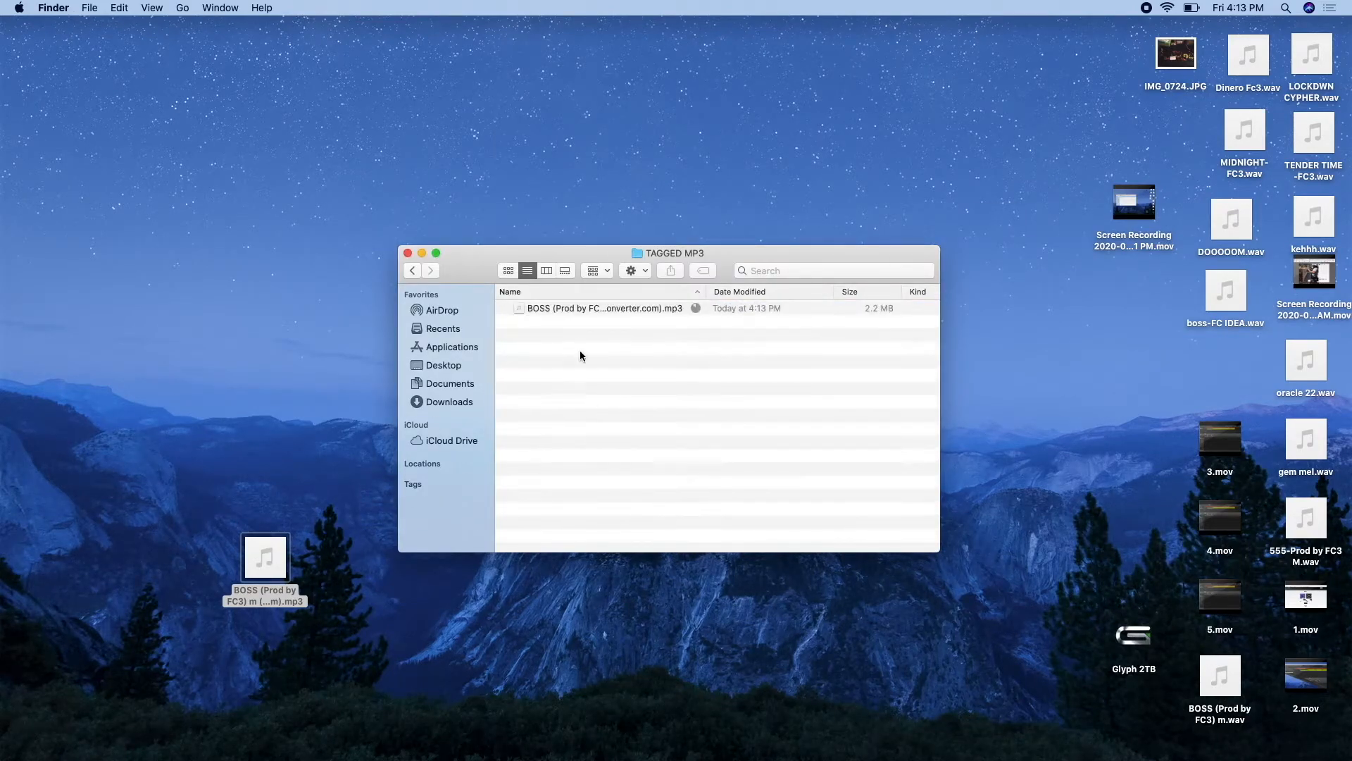
{"action": "left_click", "coordinate": [589, 308]}
{"action": "key", "text": "space"}
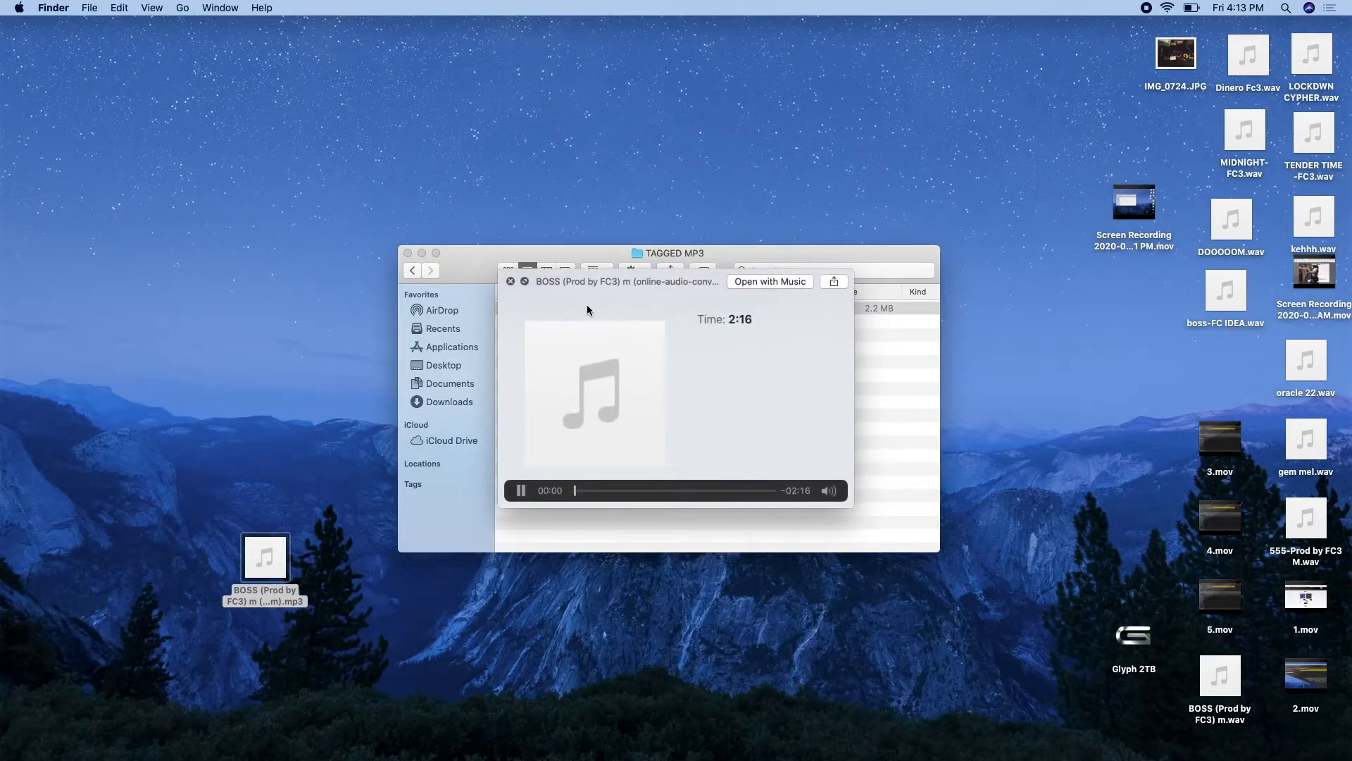
{"action": "left_click", "coordinate": [514, 282]}
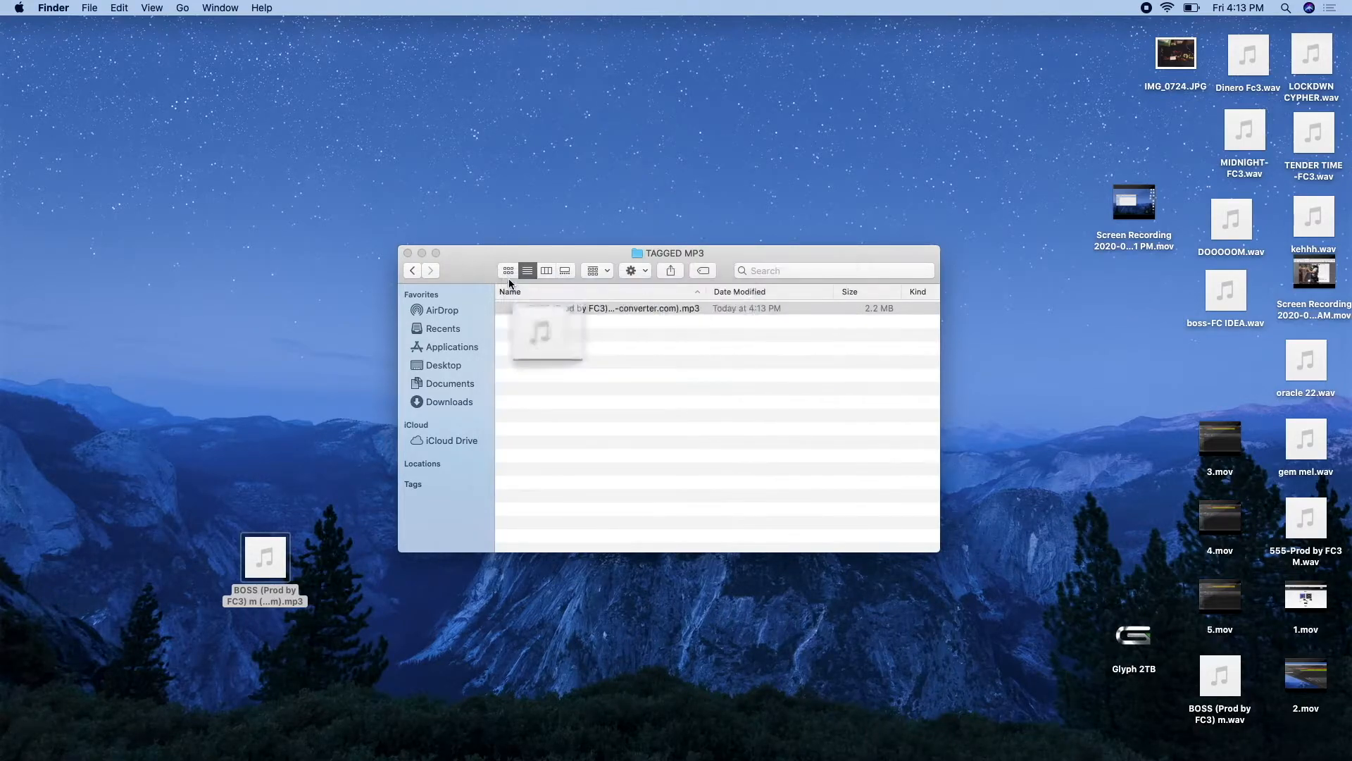
Step: Rename the MP3 in the TAGGED MP3 folder to "BOSS (Prod by FC3).mp3"
{"action": "right_click", "coordinate": [585, 307]}
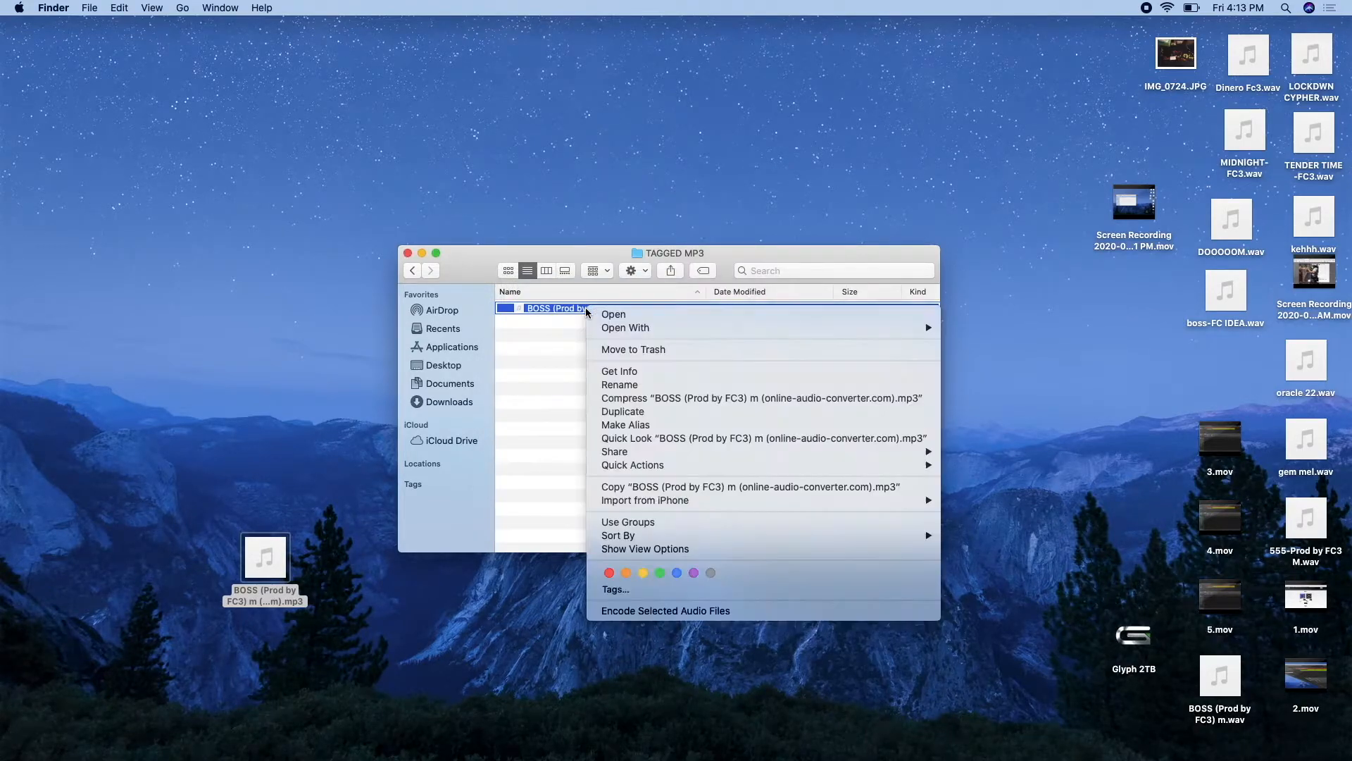
{"action": "left_click", "coordinate": [620, 384]}
{"action": "left_click", "coordinate": [589, 321]}
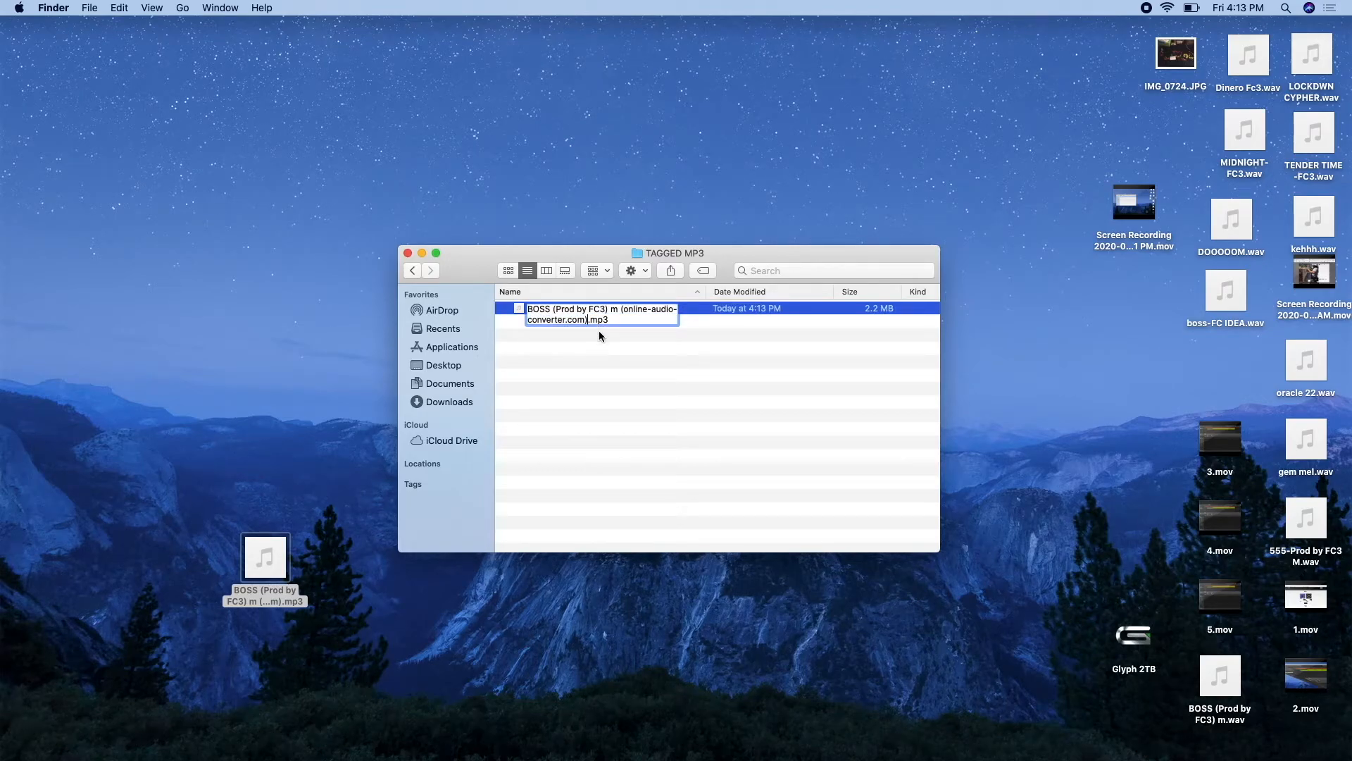
{"action": "key", "text": "BackSpace"}
{"action": "key", "text": "BackSpace"}
{"action": "key", "text": "BackSpace"}
{"action": "key", "text": "BackSpace"}
{"action": "key", "text": "BackSpace"}
{"action": "key", "text": "BackSpace"}
{"action": "key", "text": "BackSpace"}
{"action": "key", "text": "BackSpace"}
{"action": "key", "text": "BackSpace"}
{"action": "key", "text": "BackSpace"}
{"action": "key", "text": "BackSpace"}
{"action": "key", "text": "BackSpace"}
{"action": "key", "text": "BackSpace"}
{"action": "key", "text": "BackSpace"}
{"action": "key", "text": "BackSpace"}
{"action": "key", "text": "BackSpace"}
{"action": "key", "text": "BackSpace"}
{"action": "key", "text": "BackSpace"}
{"action": "key", "text": "BackSpace"}
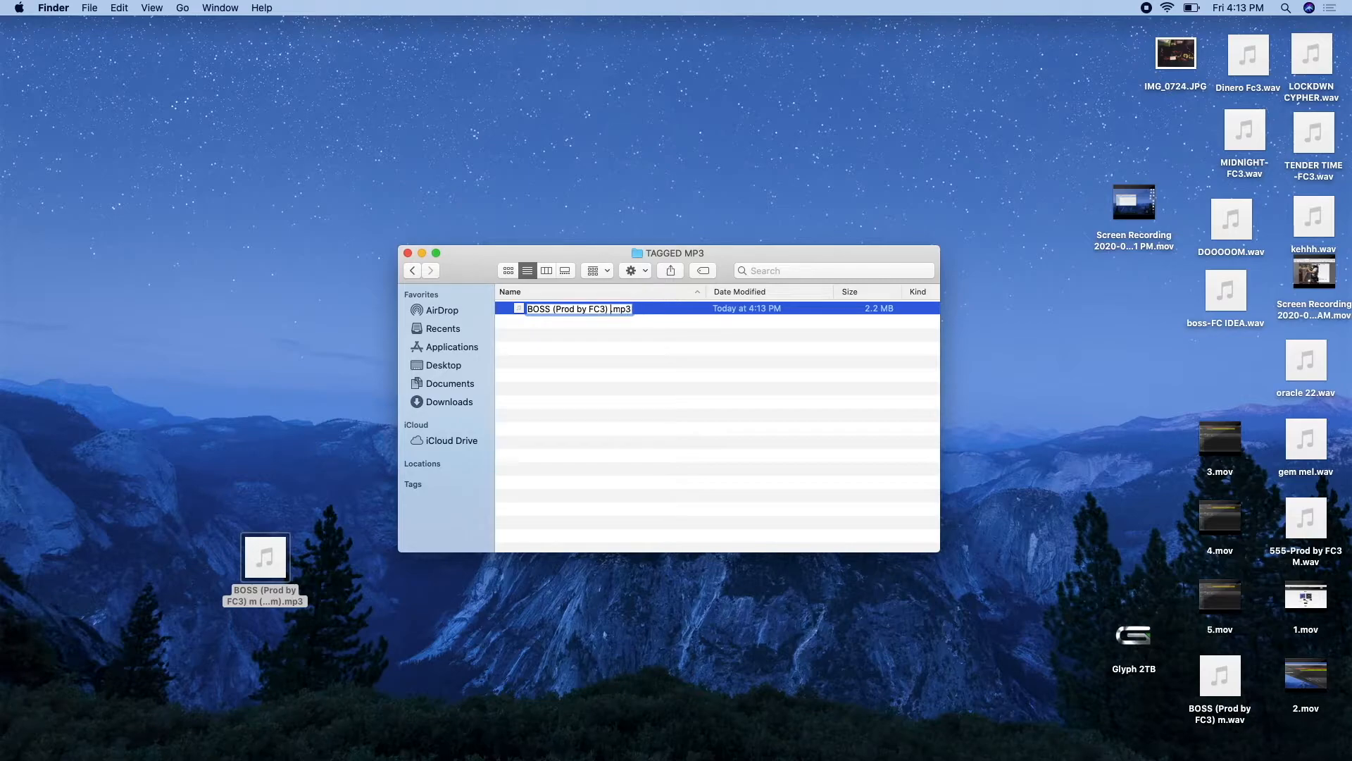
{"action": "key", "text": "Return"}
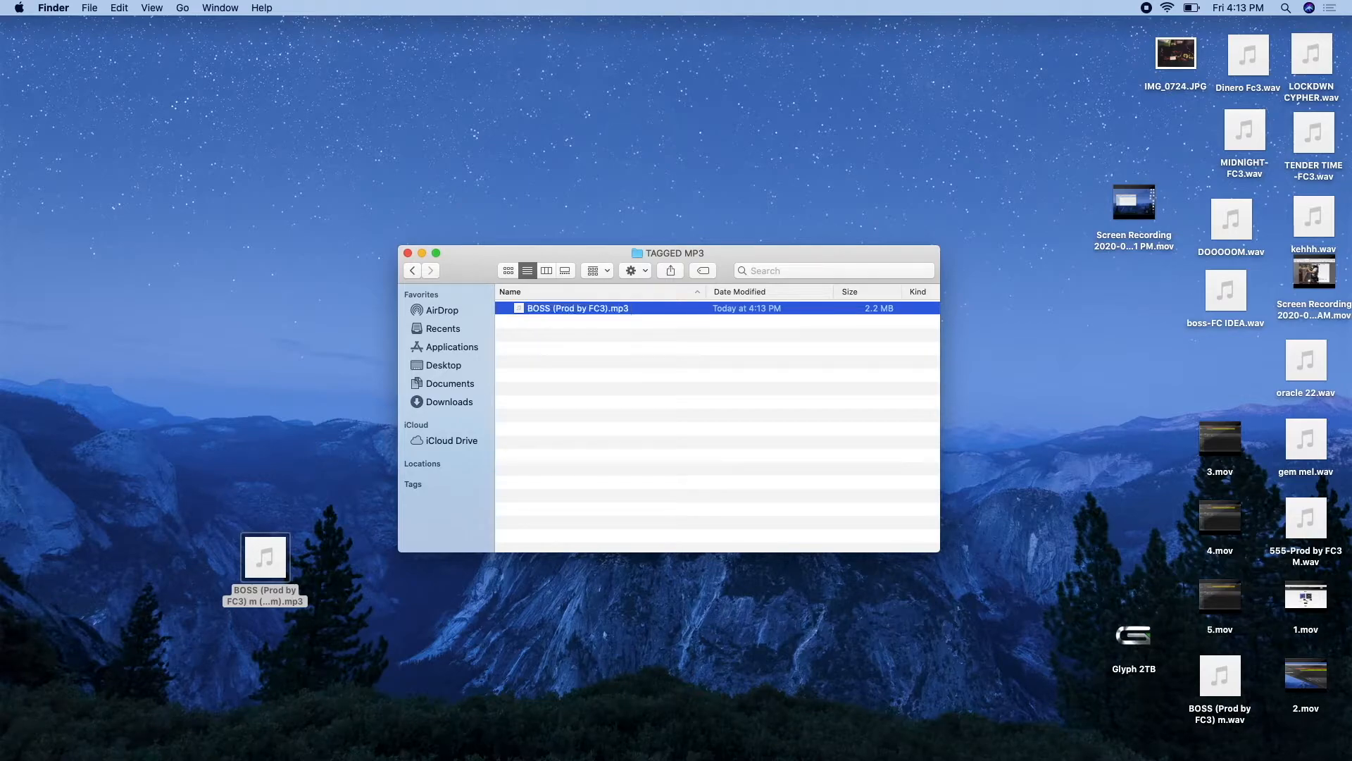
Step: Delete the leftover BOSS MP3 and WAV files from the desktop, and check the contents of the UNTAGGED WAV folder
{"action": "left_click", "coordinate": [420, 270]}
{"action": "left_click_drag", "start_coordinate": [265, 556], "coordinate": [1293, 743]}
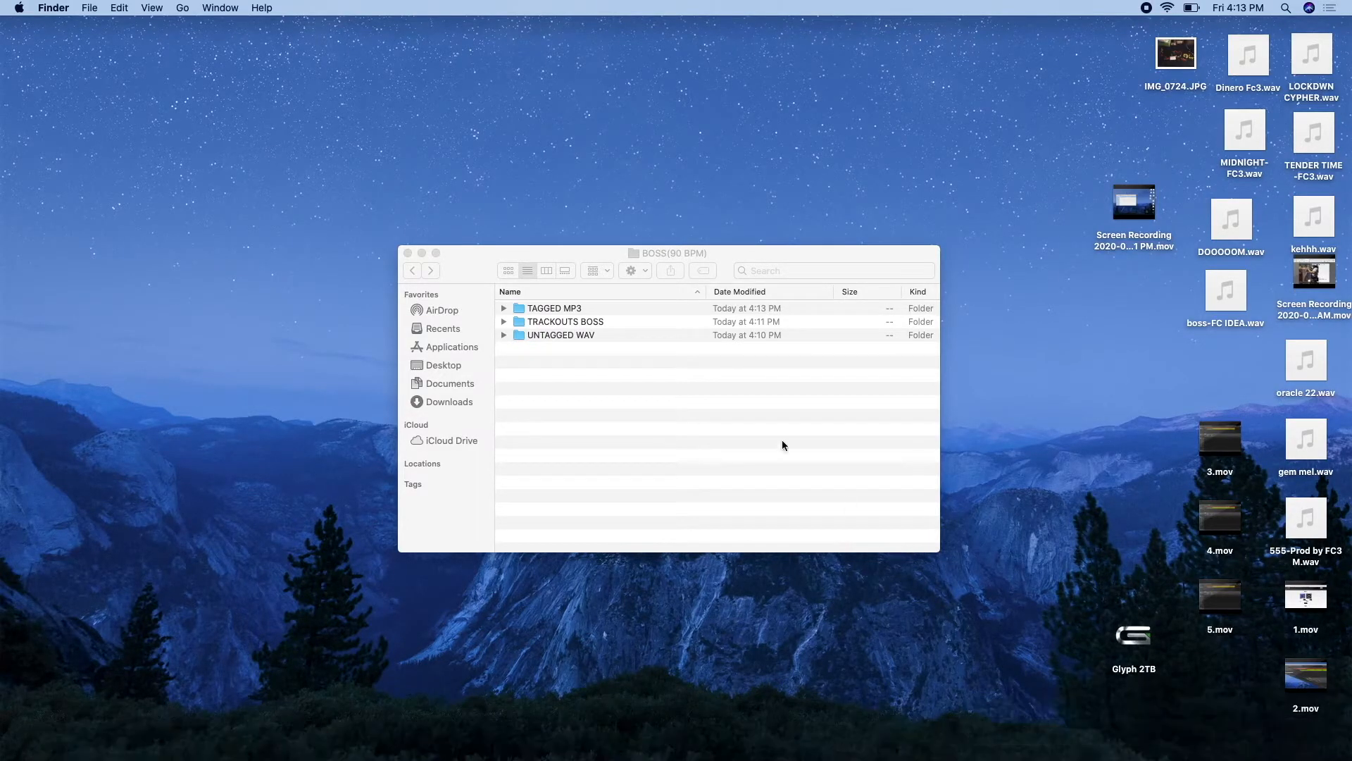
{"action": "double_click", "coordinate": [577, 335]}
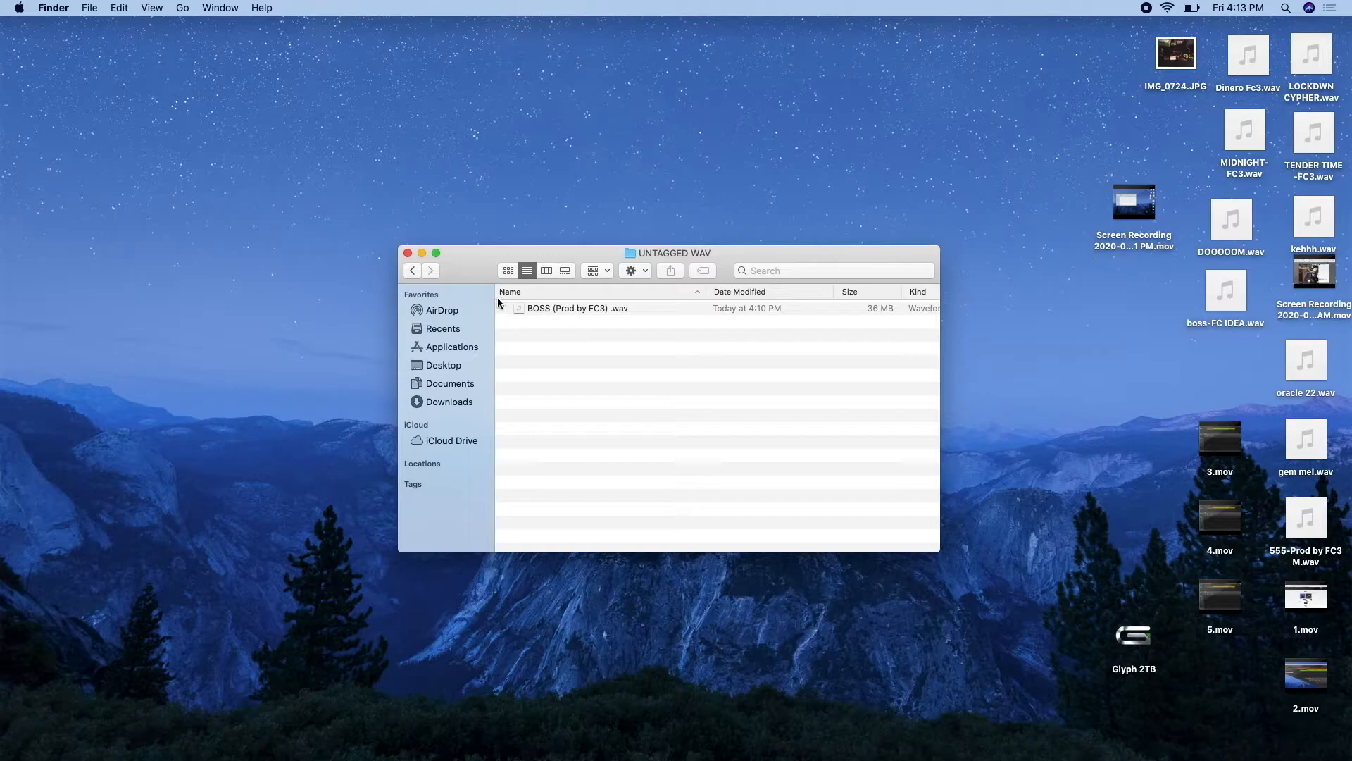
{"action": "key", "text": "super+bracketleft"}
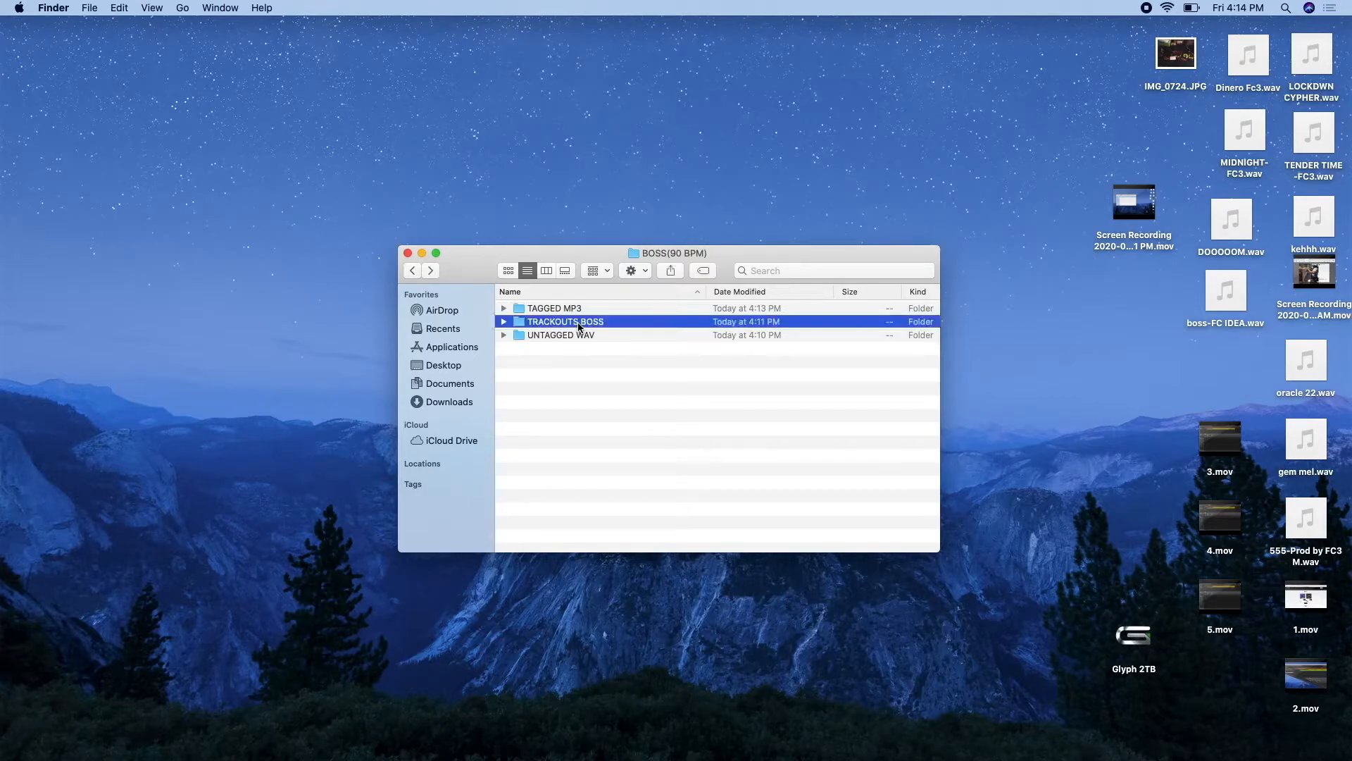
Step: In TRACKOUTS BOSS, expand the BOSS (Prod by FC3) - 1 folder and rename the 001 DRUMS file to "drum break 1.wav"
{"action": "double_click", "coordinate": [581, 321]}
{"action": "left_click", "coordinate": [509, 320]}
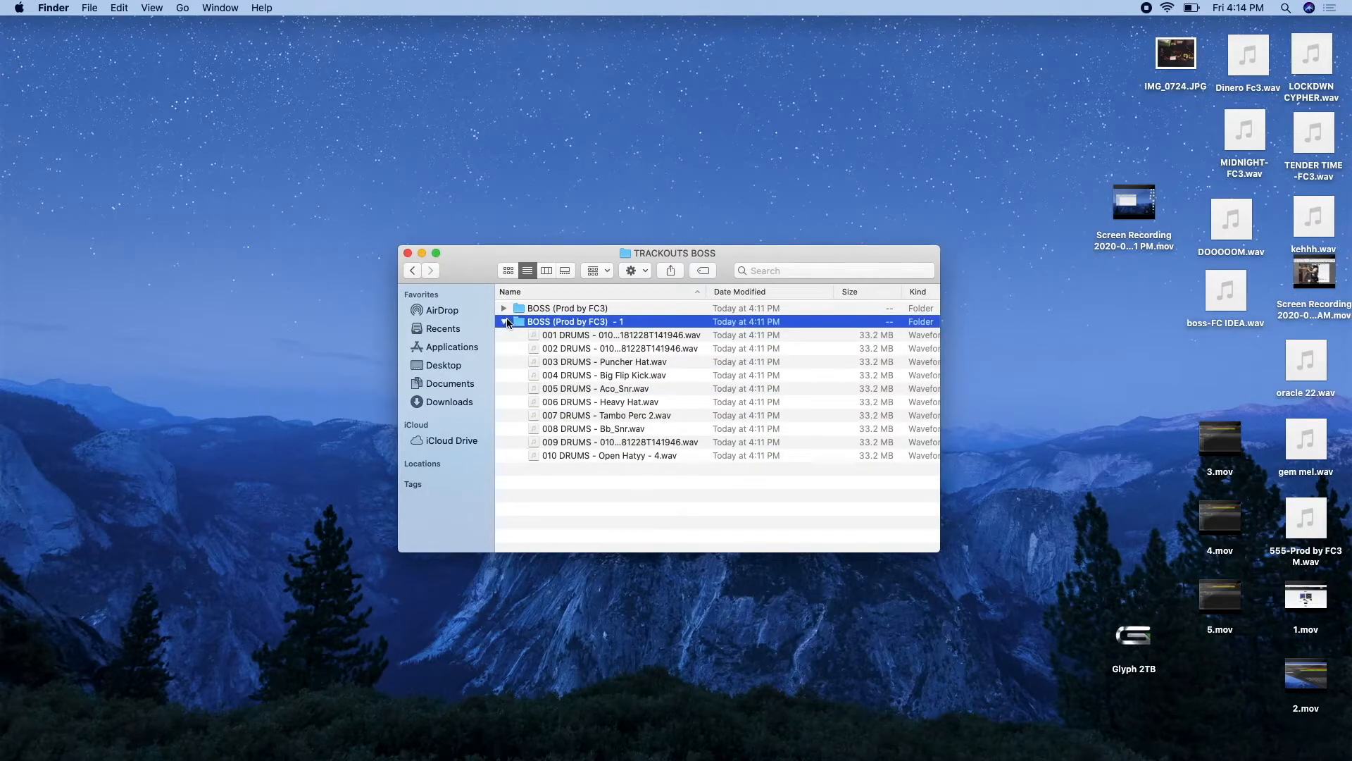
{"action": "left_click", "coordinate": [576, 334]}
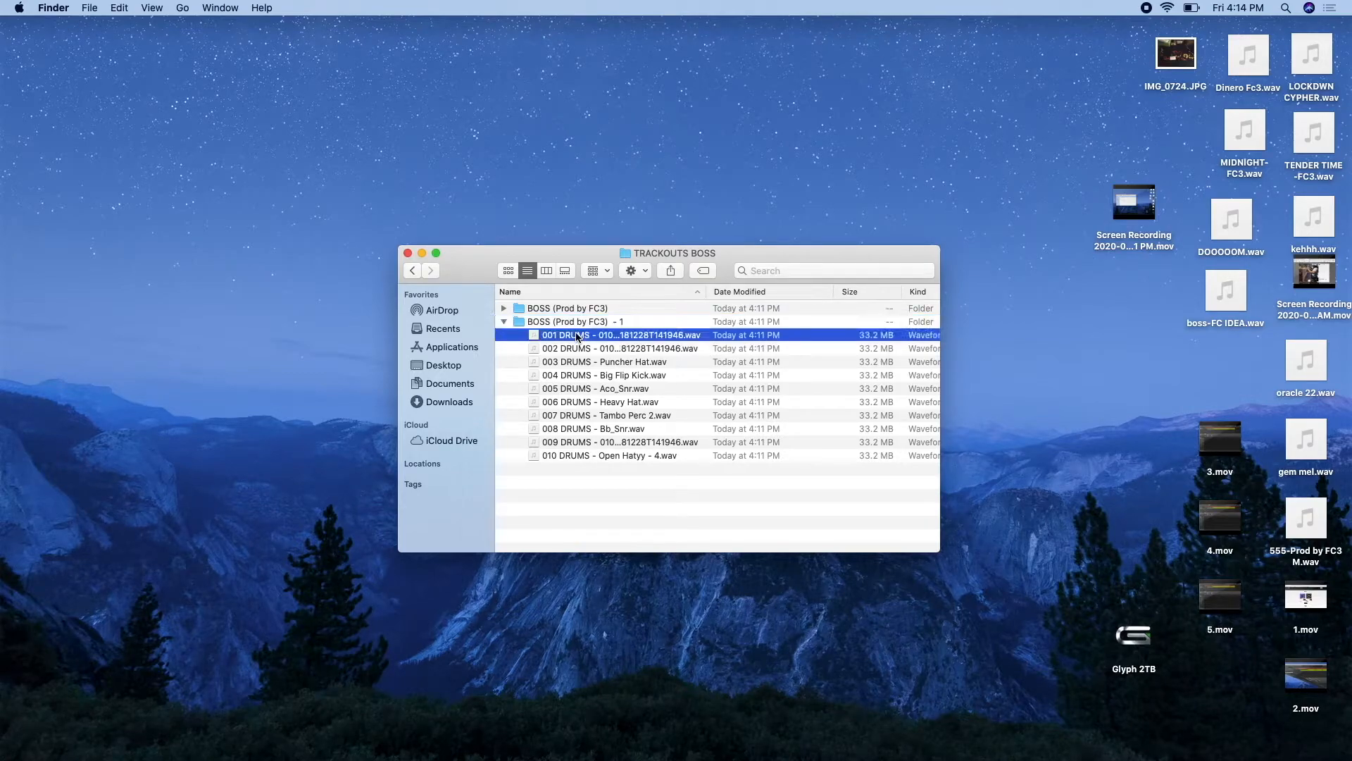
{"action": "right_click", "coordinate": [576, 334]}
{"action": "left_click", "coordinate": [513, 405]}
{"action": "right_click", "coordinate": [597, 332]}
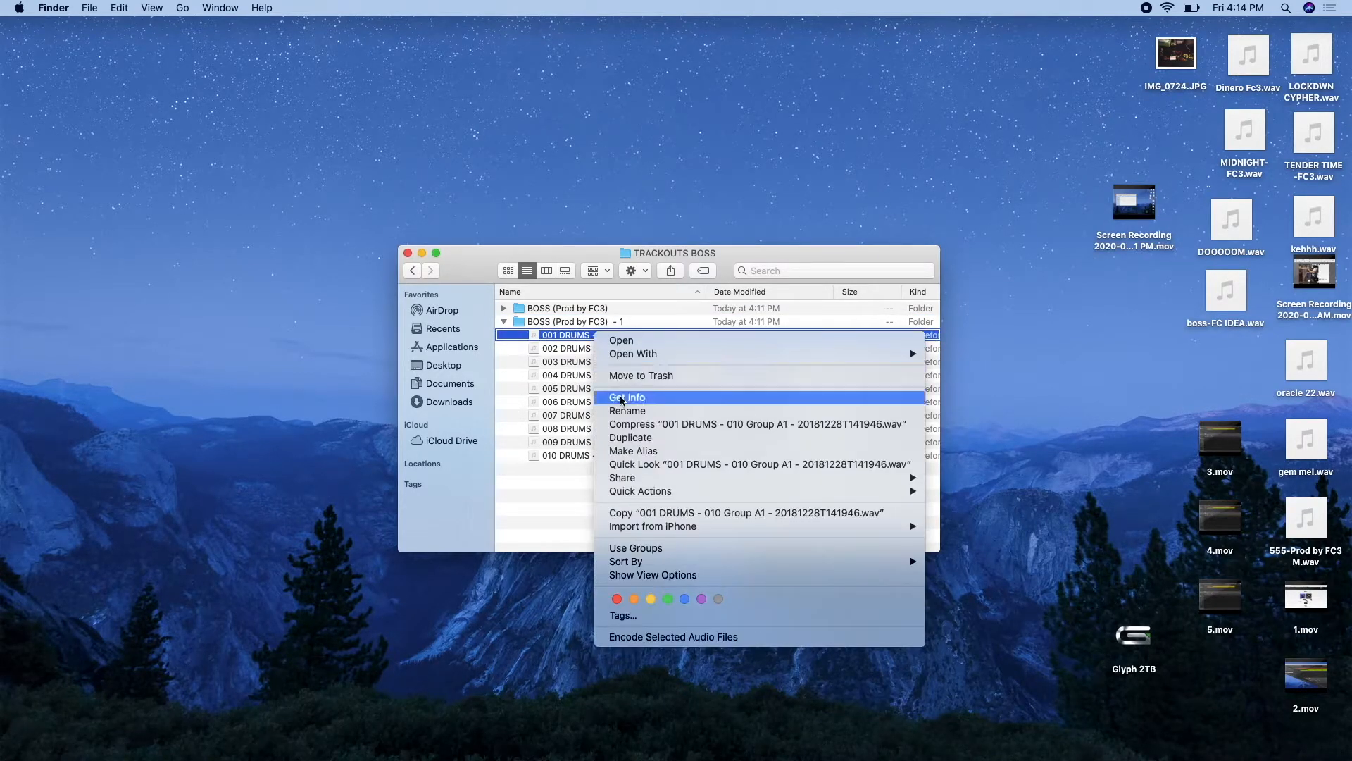
{"action": "left_click", "coordinate": [625, 412]}
{"action": "type", "text": "drum break 1.wav"}
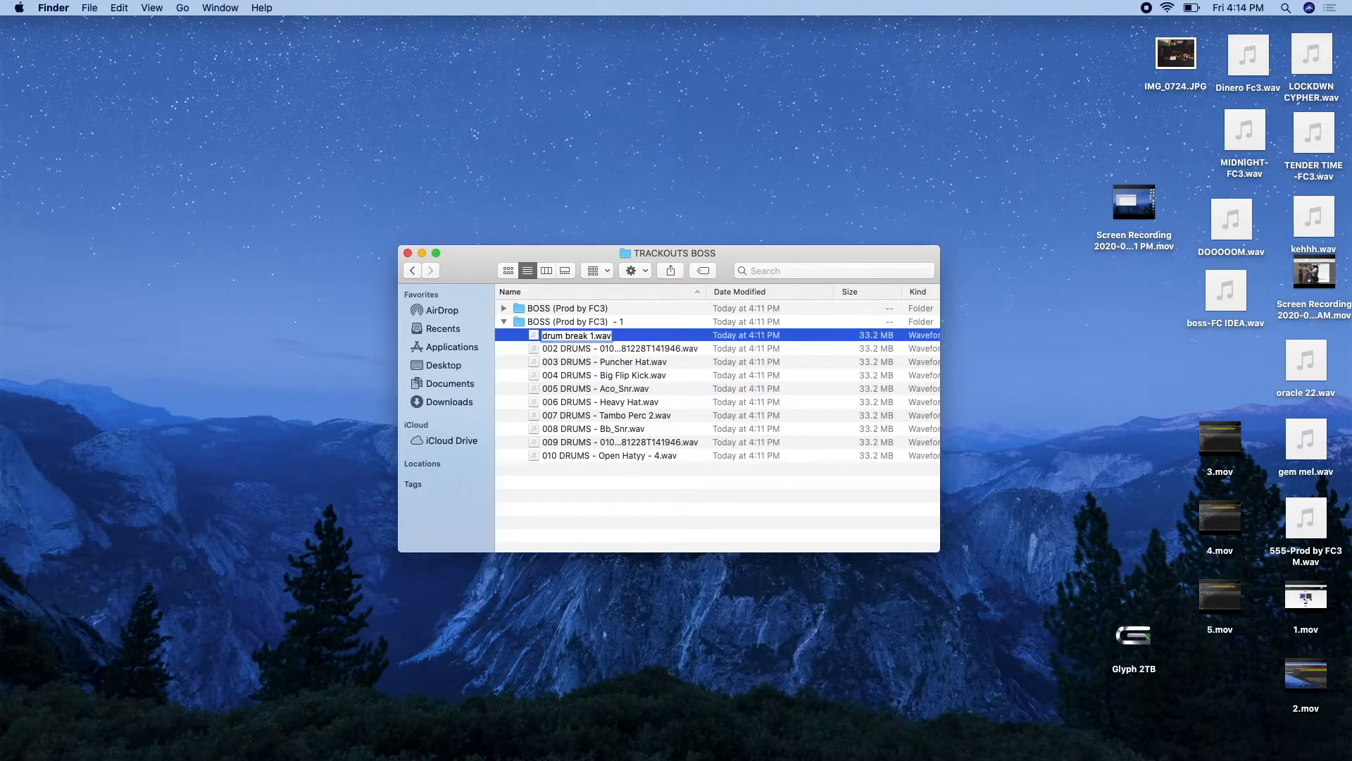
{"action": "key", "text": "Return"}
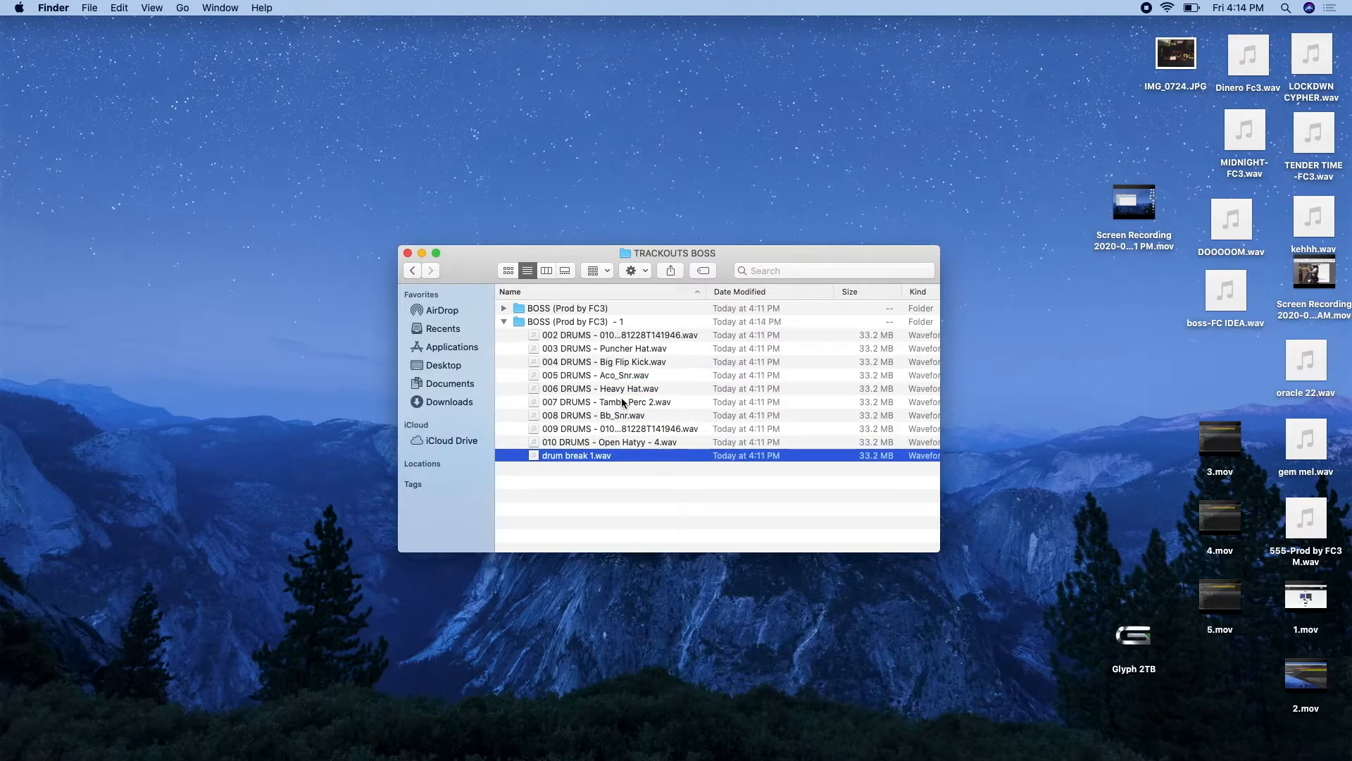
Step: Rename the 002 DRUMS file in the BOSS (Prod by FC3) - 1 folder to "drum beak 2.wav"
{"action": "left_click", "coordinate": [623, 338]}
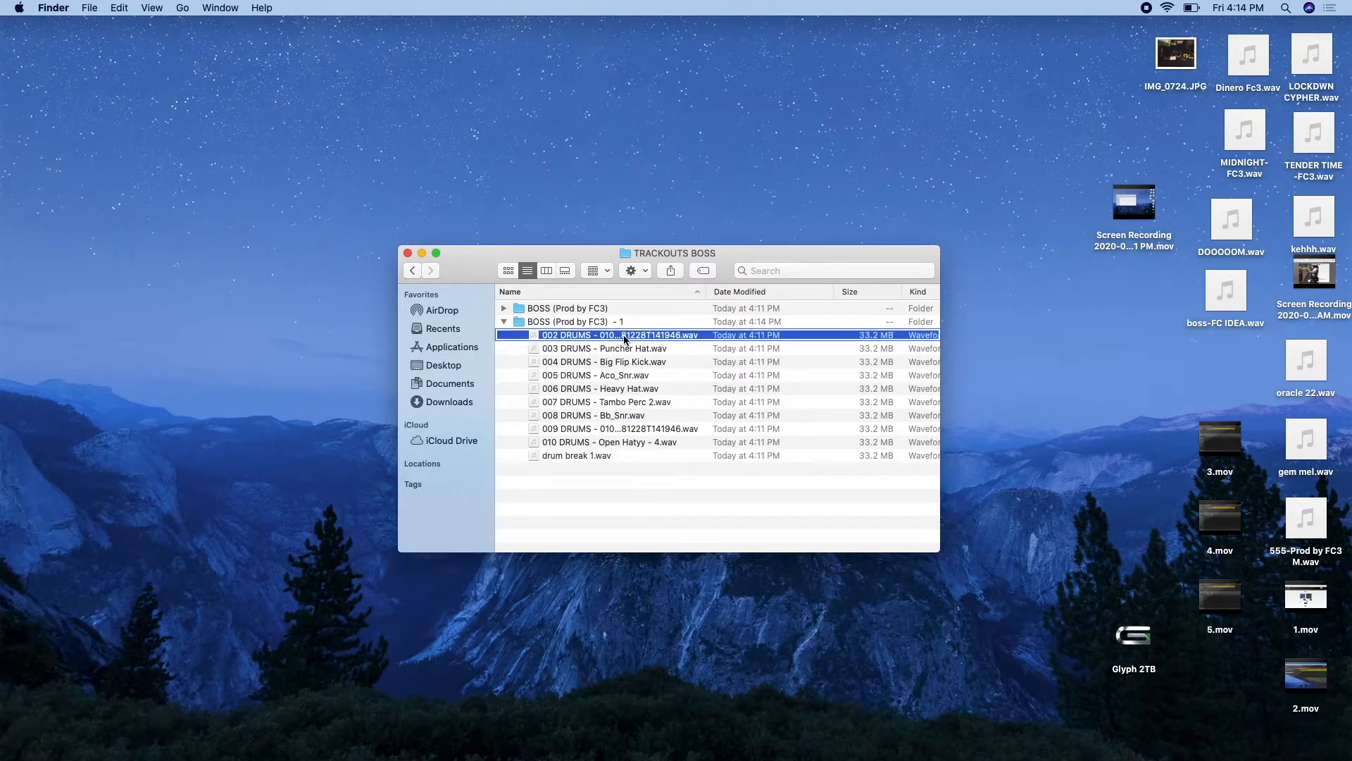
{"action": "right_click", "coordinate": [622, 338]}
{"action": "left_click", "coordinate": [652, 413]}
{"action": "type", "text": "drum b"}
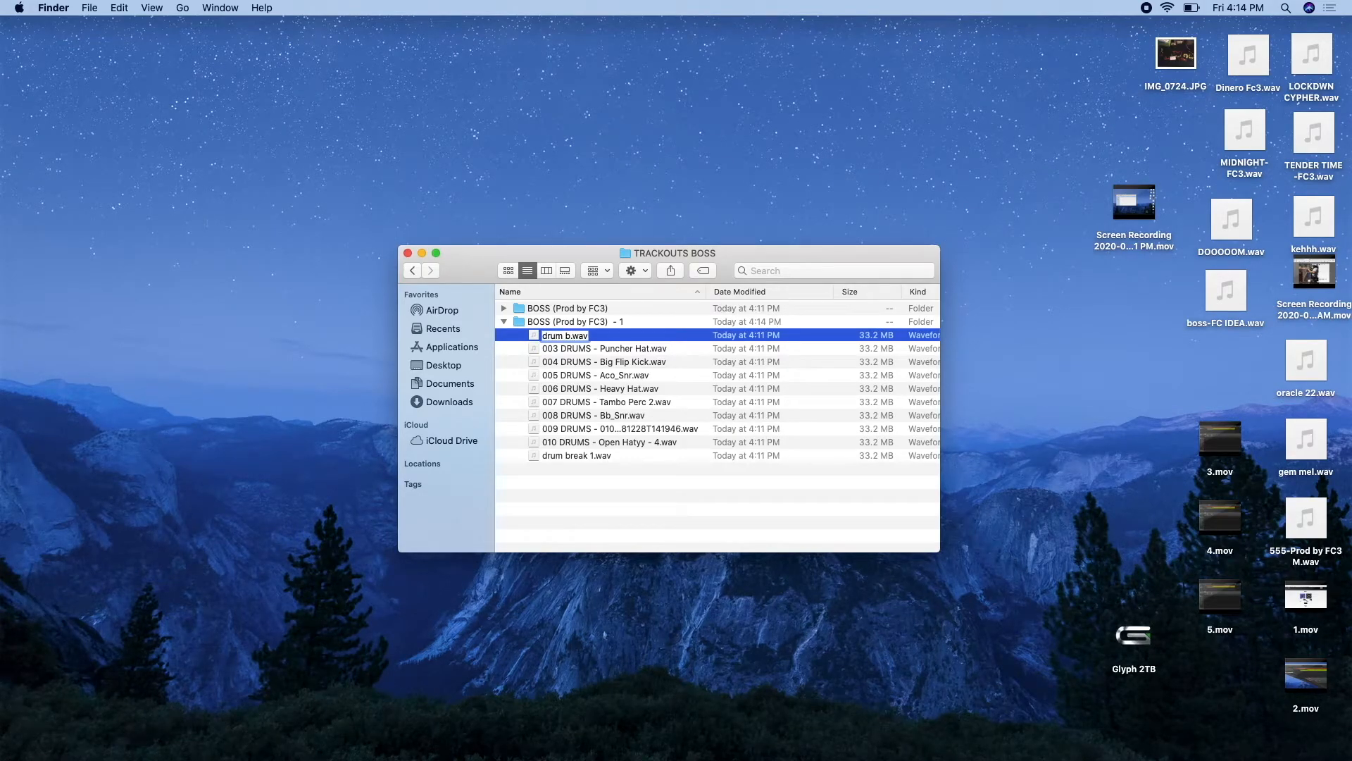
{"action": "type", "text": "eak 2"}
{"action": "key", "text": "Return"}
Step: Rename "003 DRUMS - Puncher Hat.wav" to "hihat1.wav"
{"action": "left_click", "coordinate": [638, 336]}
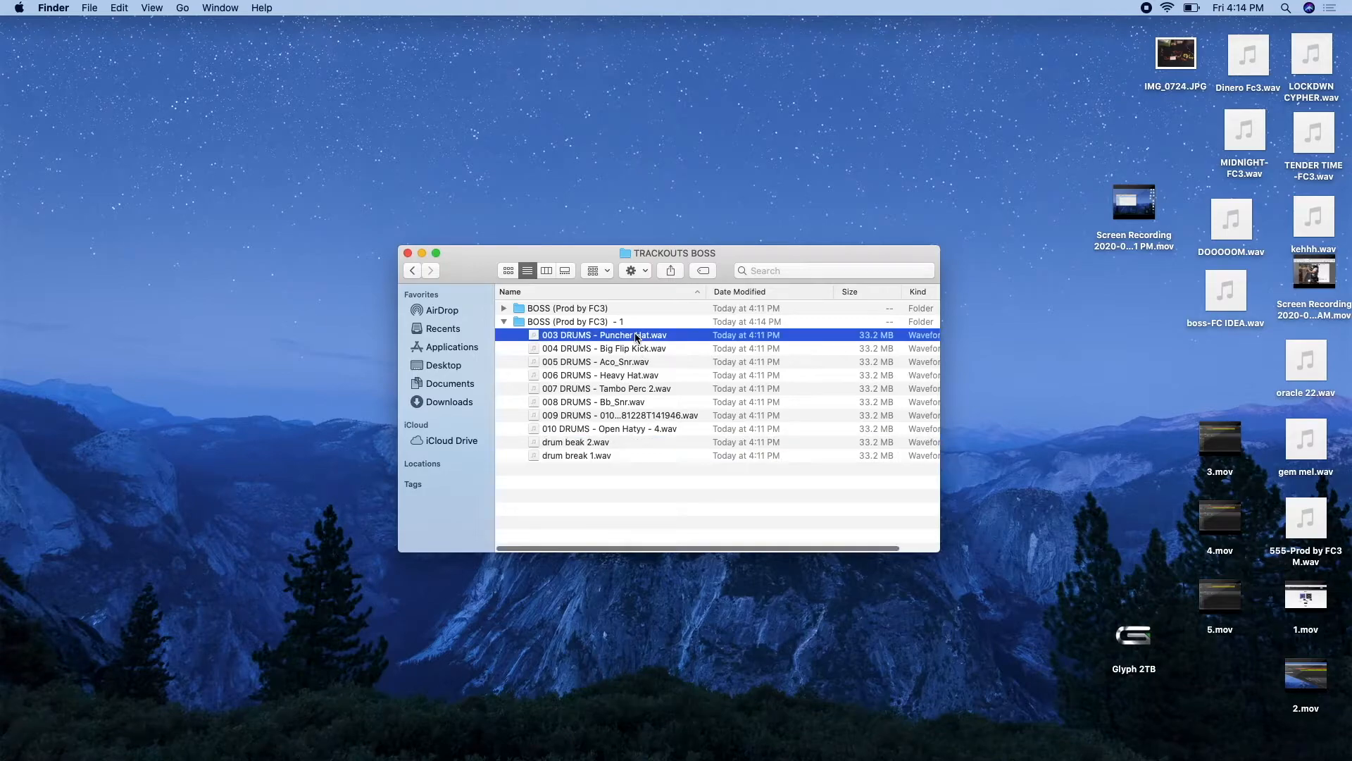
{"action": "right_click", "coordinate": [637, 336]}
{"action": "left_click", "coordinate": [670, 411]}
{"action": "type", "text": "hihat1"}
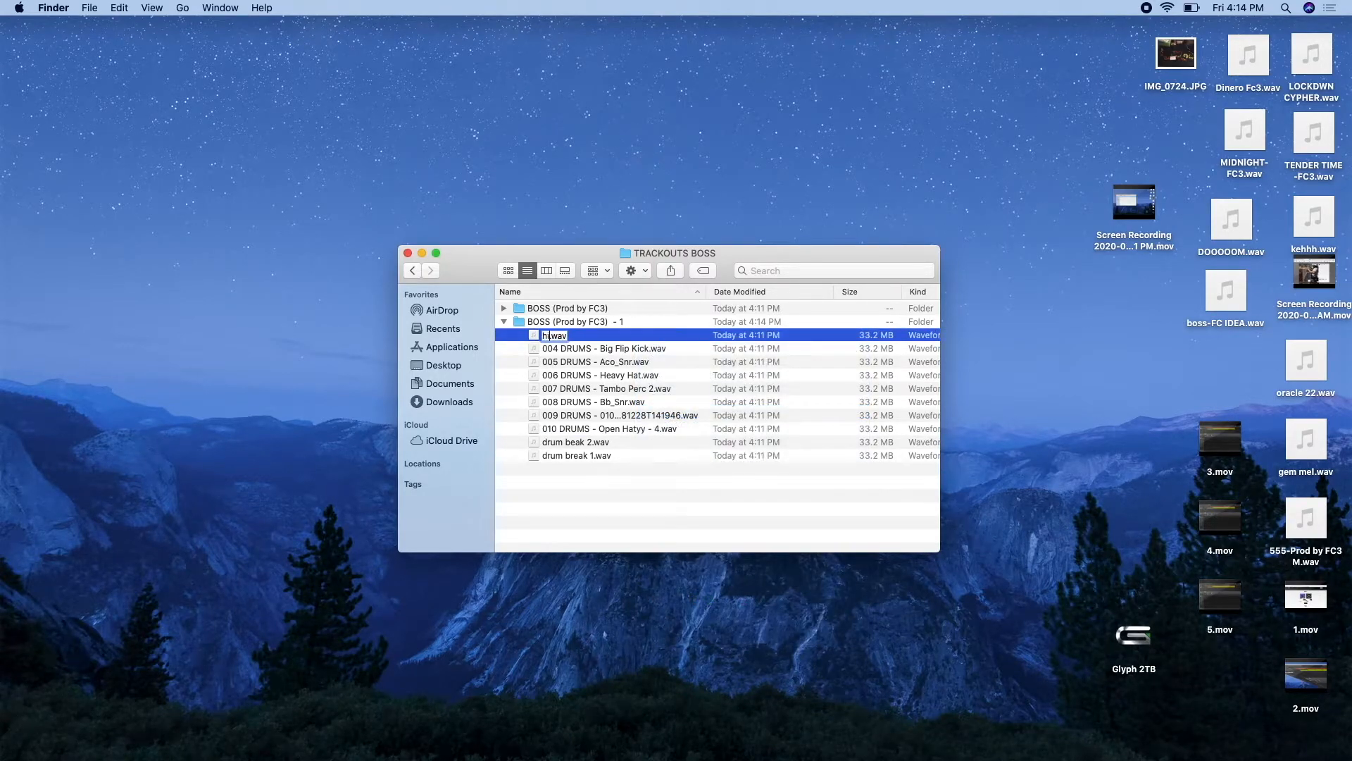
{"action": "key", "text": "Return"}
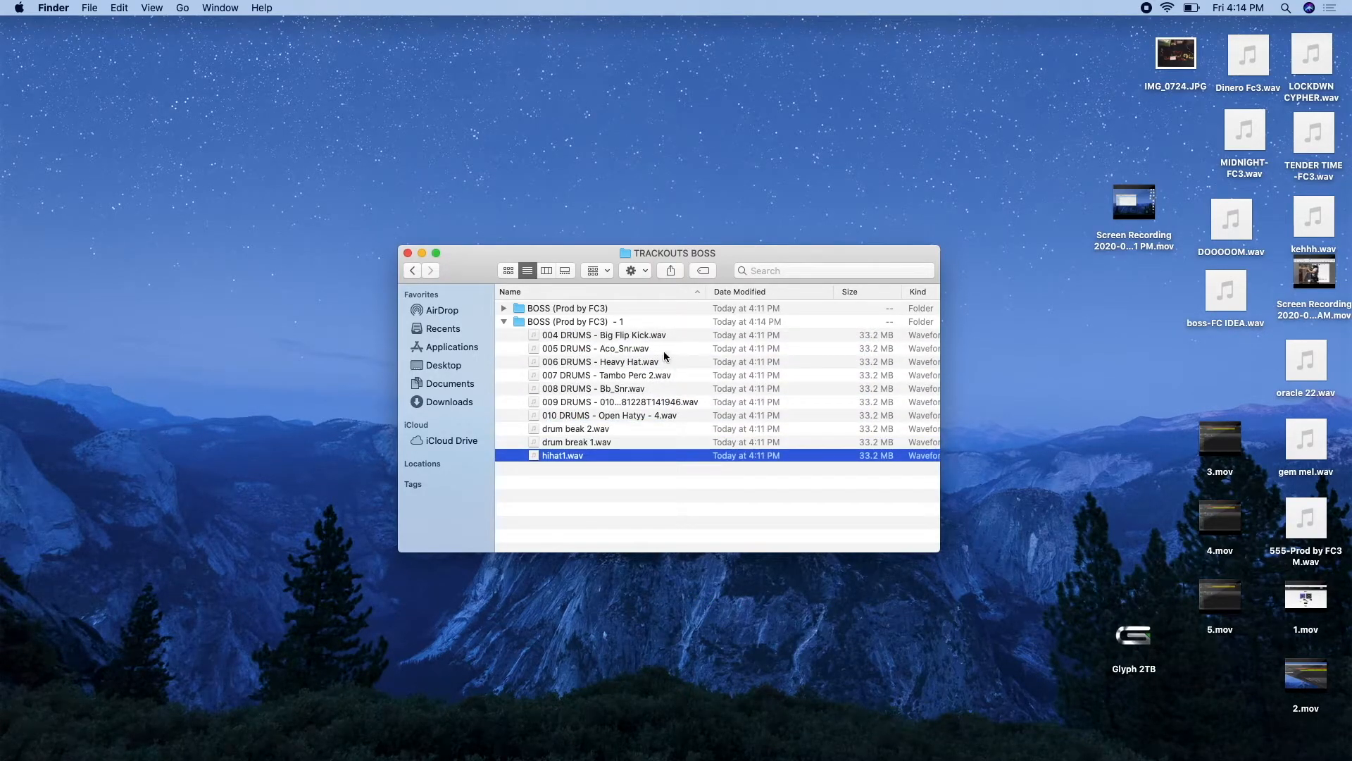
Step: Rename "004 DRUMS - Big Flip Kick.wav" to "kick.wav"
{"action": "left_click", "coordinate": [652, 334]}
{"action": "right_click", "coordinate": [652, 334]}
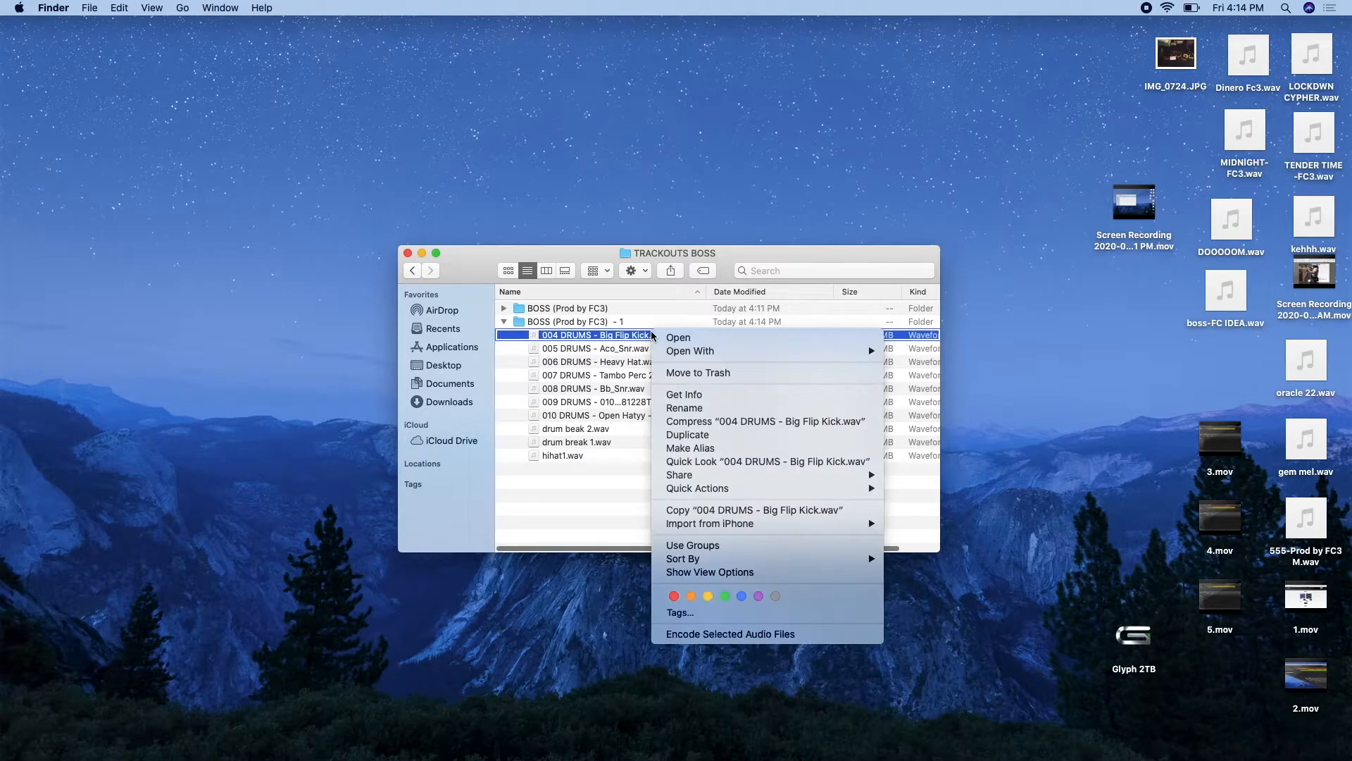
{"action": "left_click", "coordinate": [692, 409]}
{"action": "type", "text": "kick"}
{"action": "key", "text": "Return"}
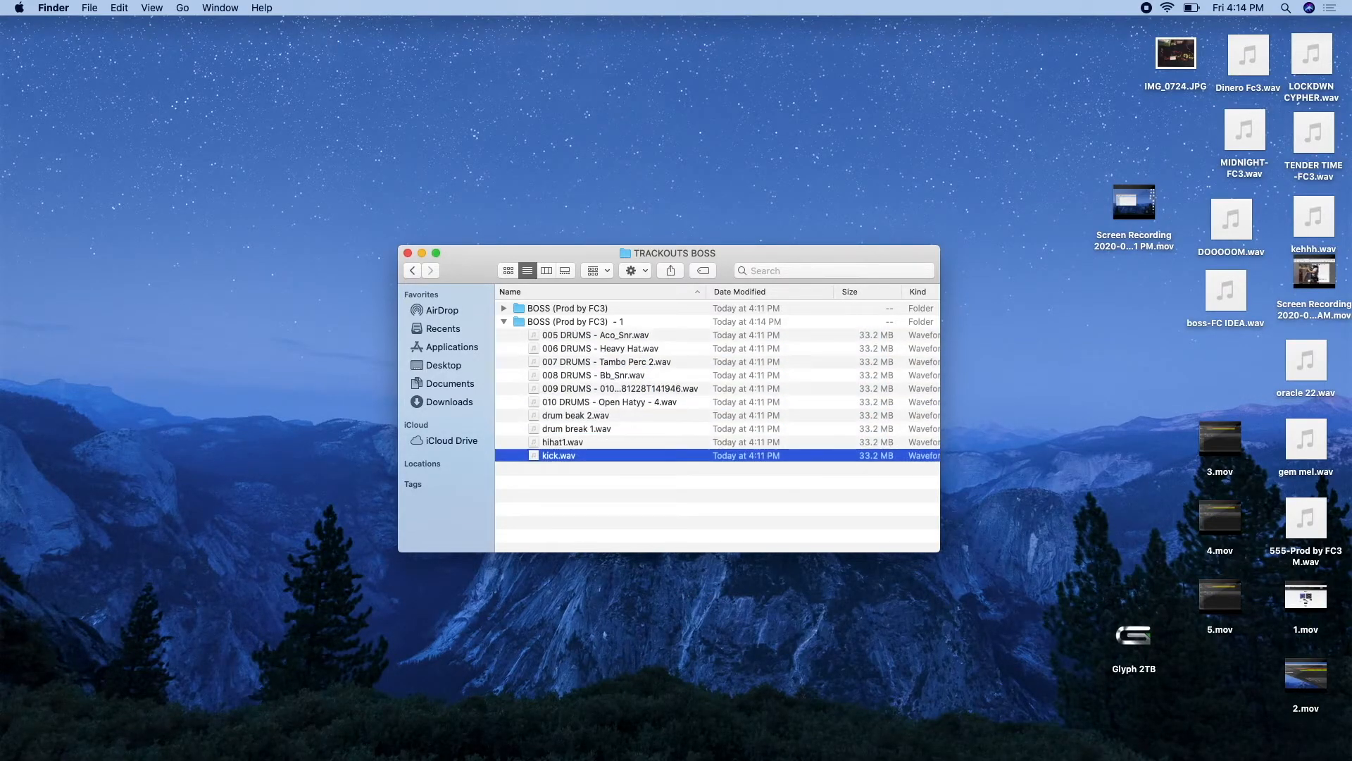
Step: Rename "005 DRUMS - Aco_Snr.wav" to "snare1.wav"
{"action": "left_click", "coordinate": [634, 334]}
{"action": "right_click", "coordinate": [634, 334]}
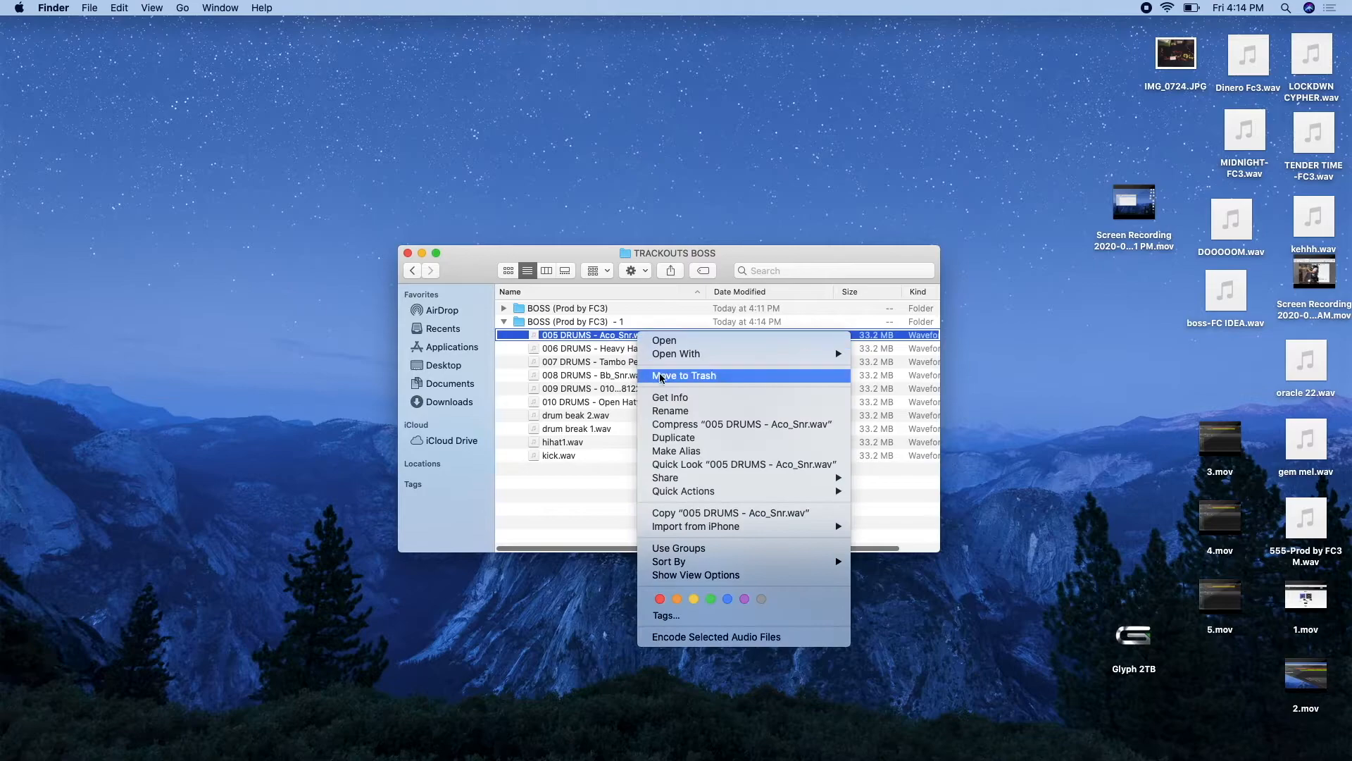
{"action": "left_click", "coordinate": [670, 413]}
{"action": "type", "text": "snare1"}
{"action": "key", "text": "Return"}
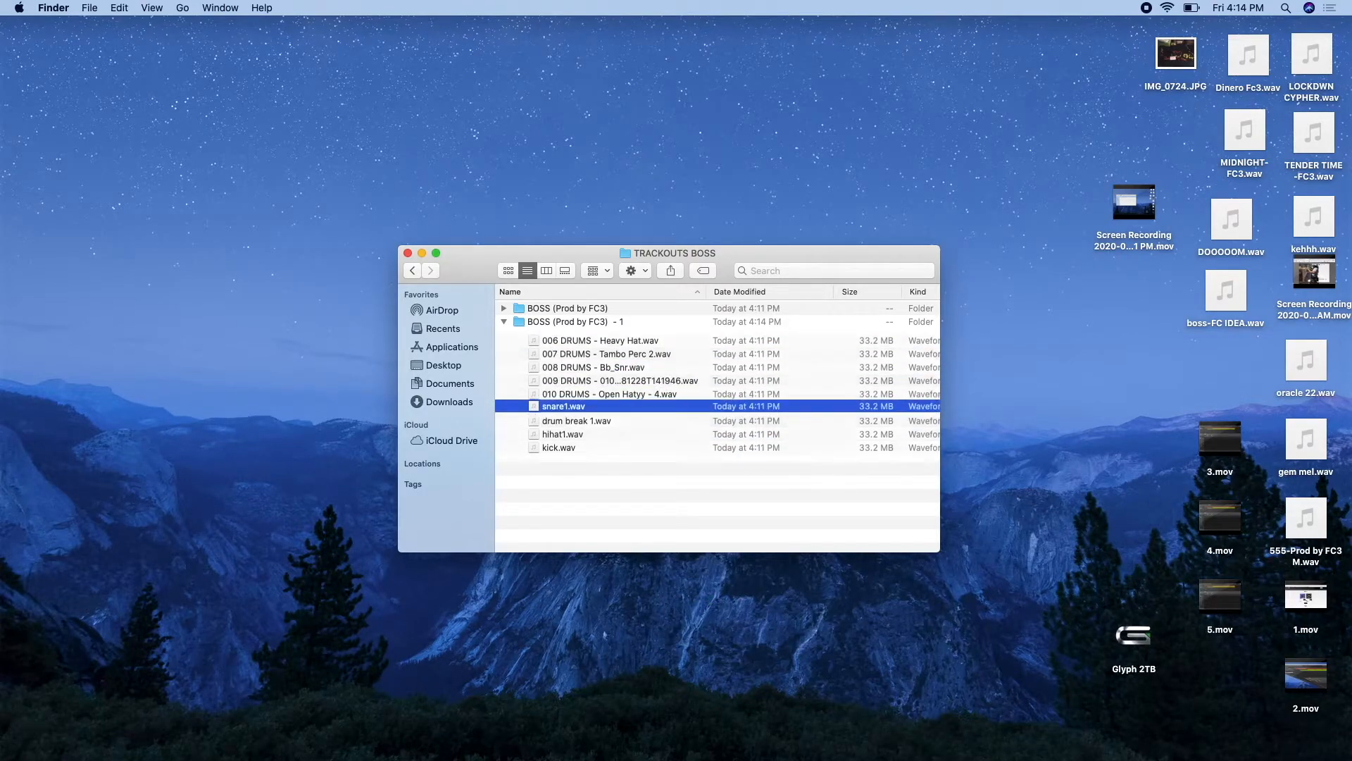
Step: Rename "006 DRUMS - Heavy Hat.wav" to "hihat2.wav"
{"action": "left_click", "coordinate": [641, 334]}
{"action": "right_click", "coordinate": [641, 334]}
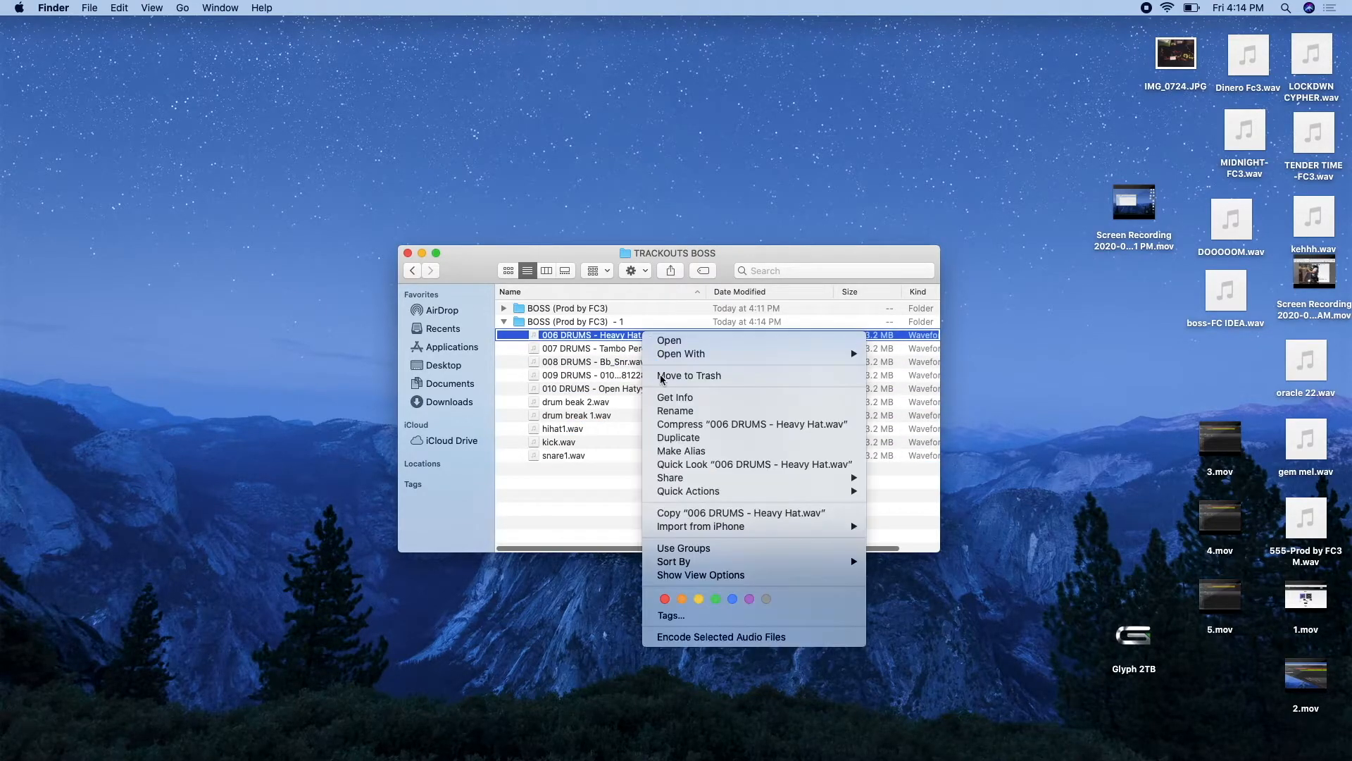
{"action": "left_click", "coordinate": [672, 413]}
{"action": "type", "text": "hihat2"}
{"action": "key", "text": "Return"}
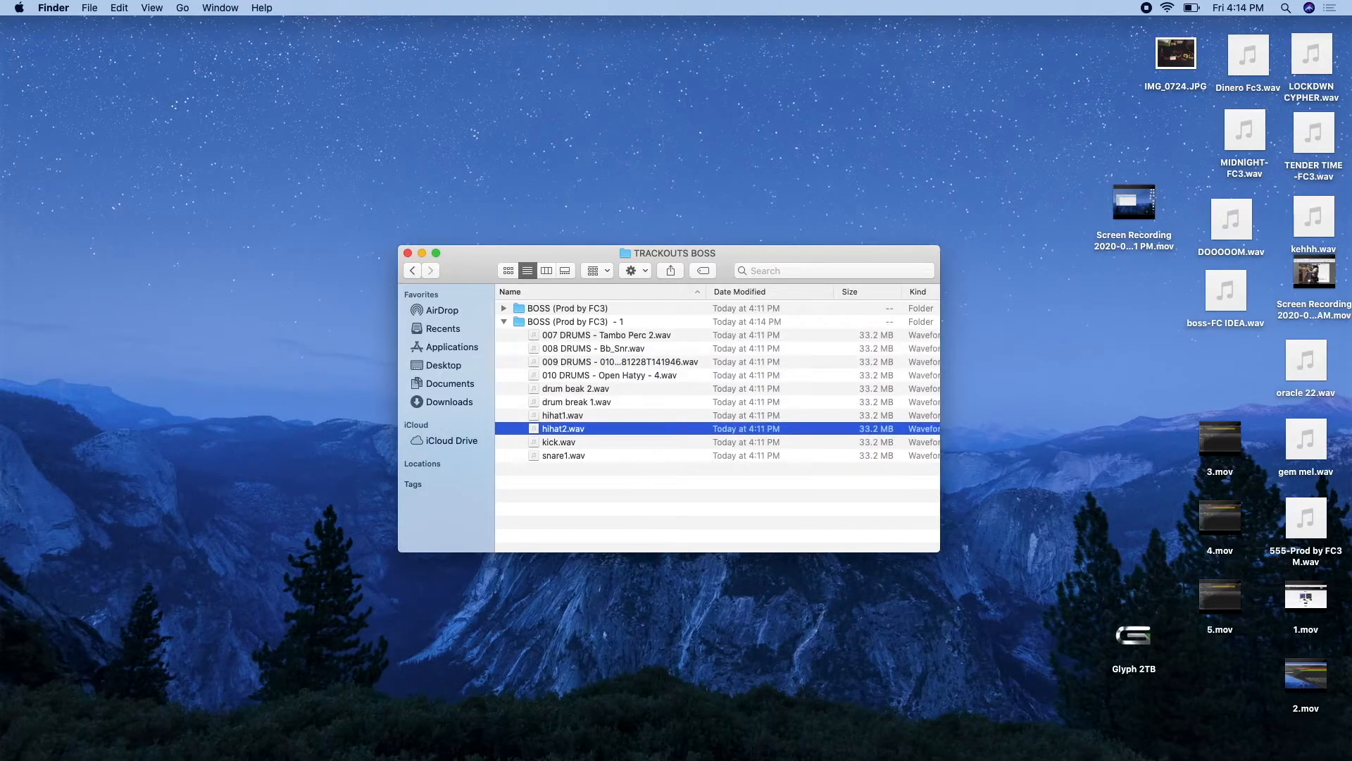
Step: Rename "007 DRUMS - Tambo Perc 2.wav" to "tamb.wav"
{"action": "left_click", "coordinate": [652, 335]}
{"action": "right_click", "coordinate": [652, 334]}
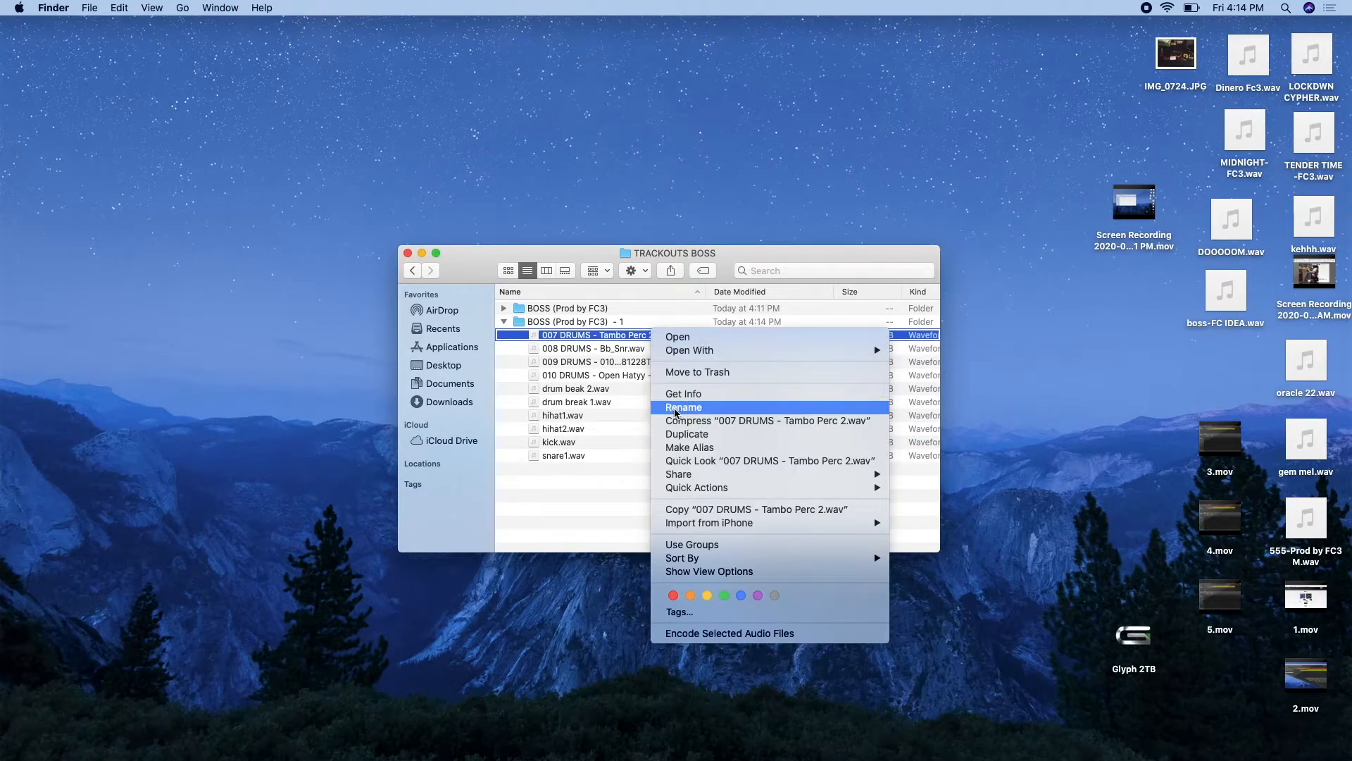
{"action": "left_click", "coordinate": [676, 411]}
{"action": "type", "text": "tamb"}
{"action": "key", "text": "Return"}
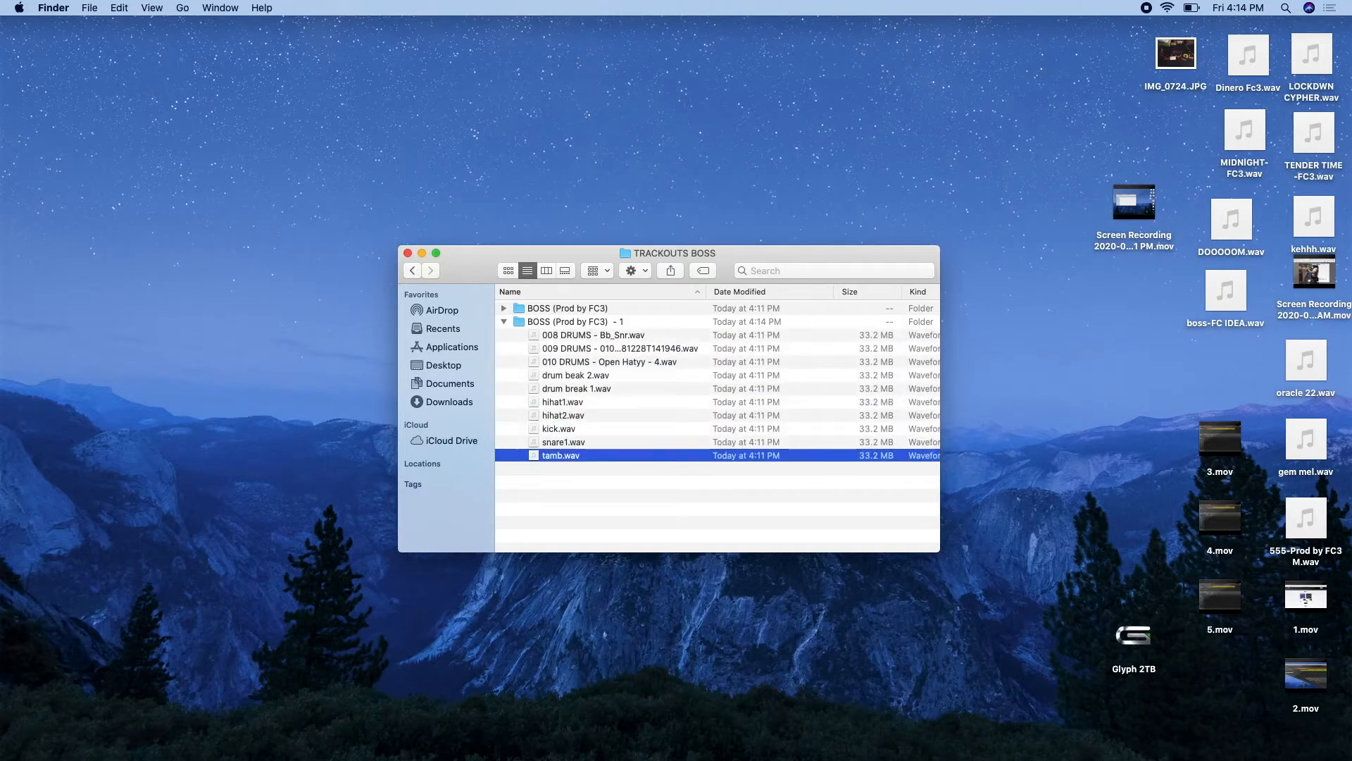
Step: Rename "008 DRUMS - Bb_Snr.wav" to "snare2.wav"
{"action": "left_click", "coordinate": [649, 338]}
{"action": "right_click", "coordinate": [649, 338]}
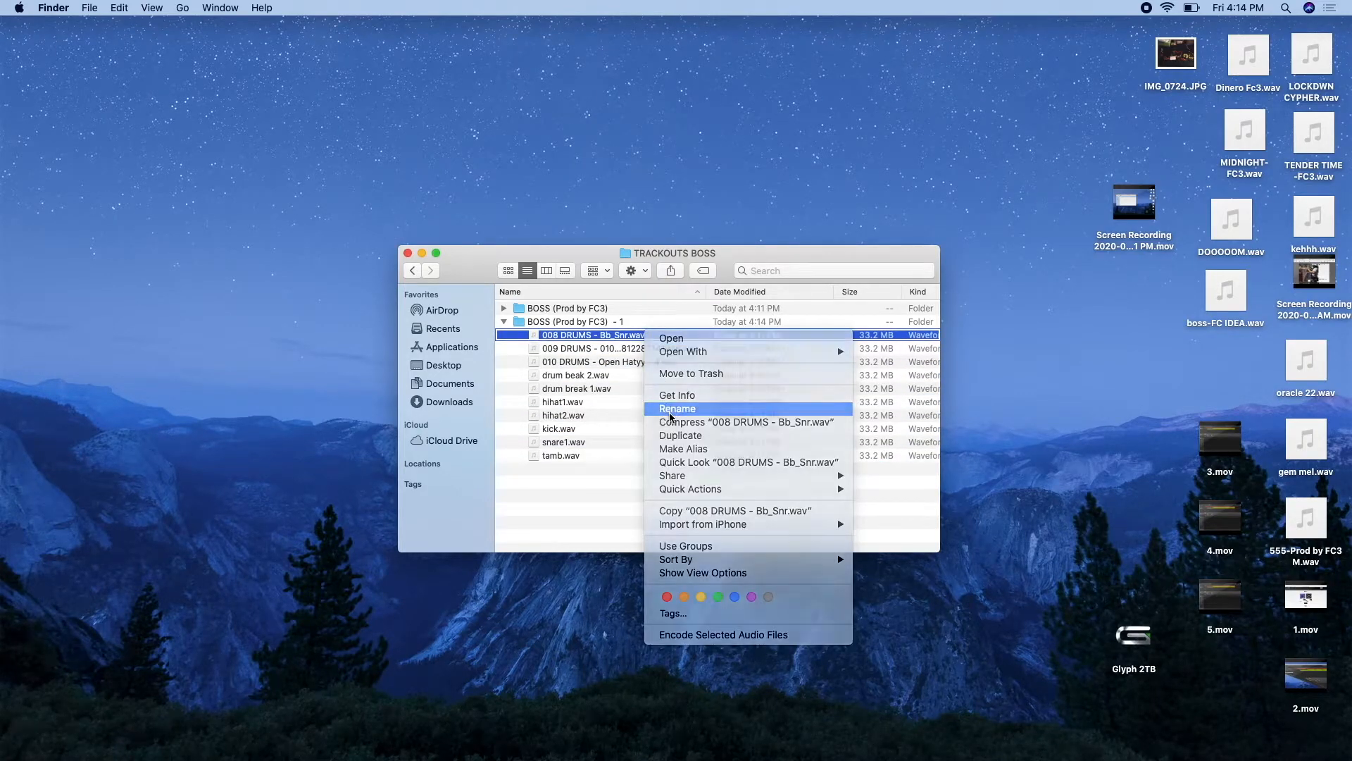
{"action": "left_click", "coordinate": [673, 412]}
{"action": "type", "text": "snare2"}
{"action": "key", "text": "Return"}
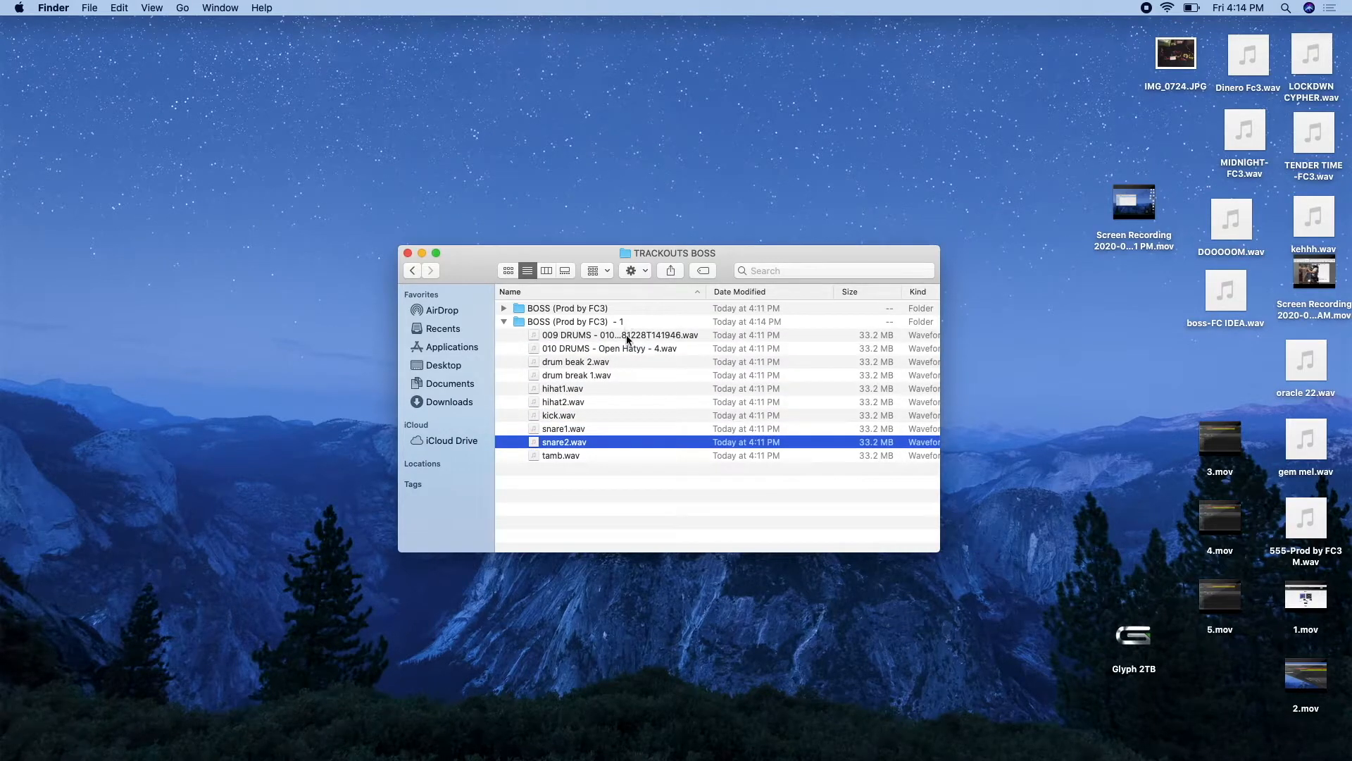
Step: Rename the 009 DRUMS file to "drum break 3.wav"
{"action": "left_click", "coordinate": [628, 339]}
{"action": "right_click", "coordinate": [627, 339]}
{"action": "left_click", "coordinate": [658, 414]}
{"action": "type", "text": "break beat"}
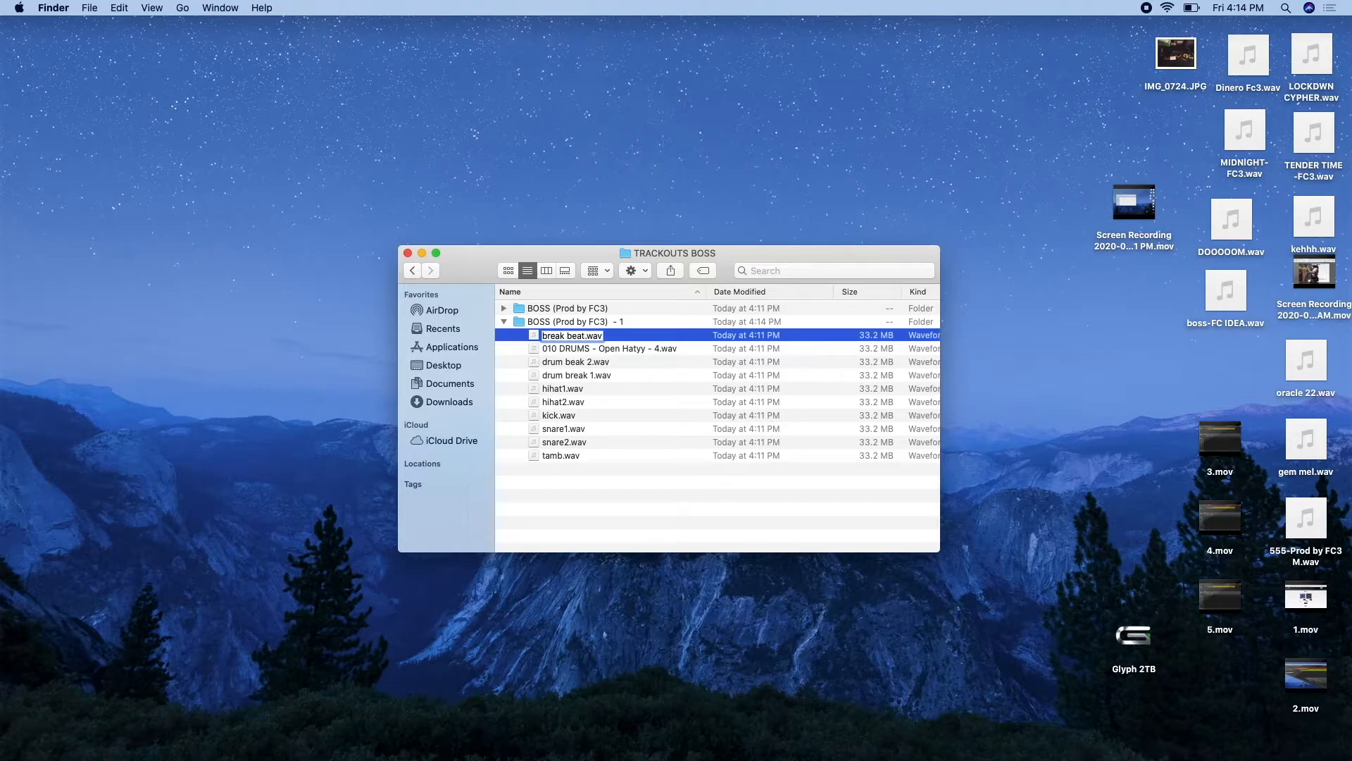
{"action": "key", "text": "BackSpace"}
{"action": "key", "text": "BackSpace"}
{"action": "key", "text": "BackSpace"}
{"action": "key", "text": "BackSpace"}
{"action": "key", "text": "BackSpace"}
{"action": "key", "text": "BackSpace"}
{"action": "key", "text": "BackSpace"}
{"action": "key", "text": "BackSpace"}
{"action": "key", "text": "BackSpace"}
{"action": "key", "text": "BackSpace"}
{"action": "type", "text": "drum break 3"}
{"action": "key", "text": "Return"}
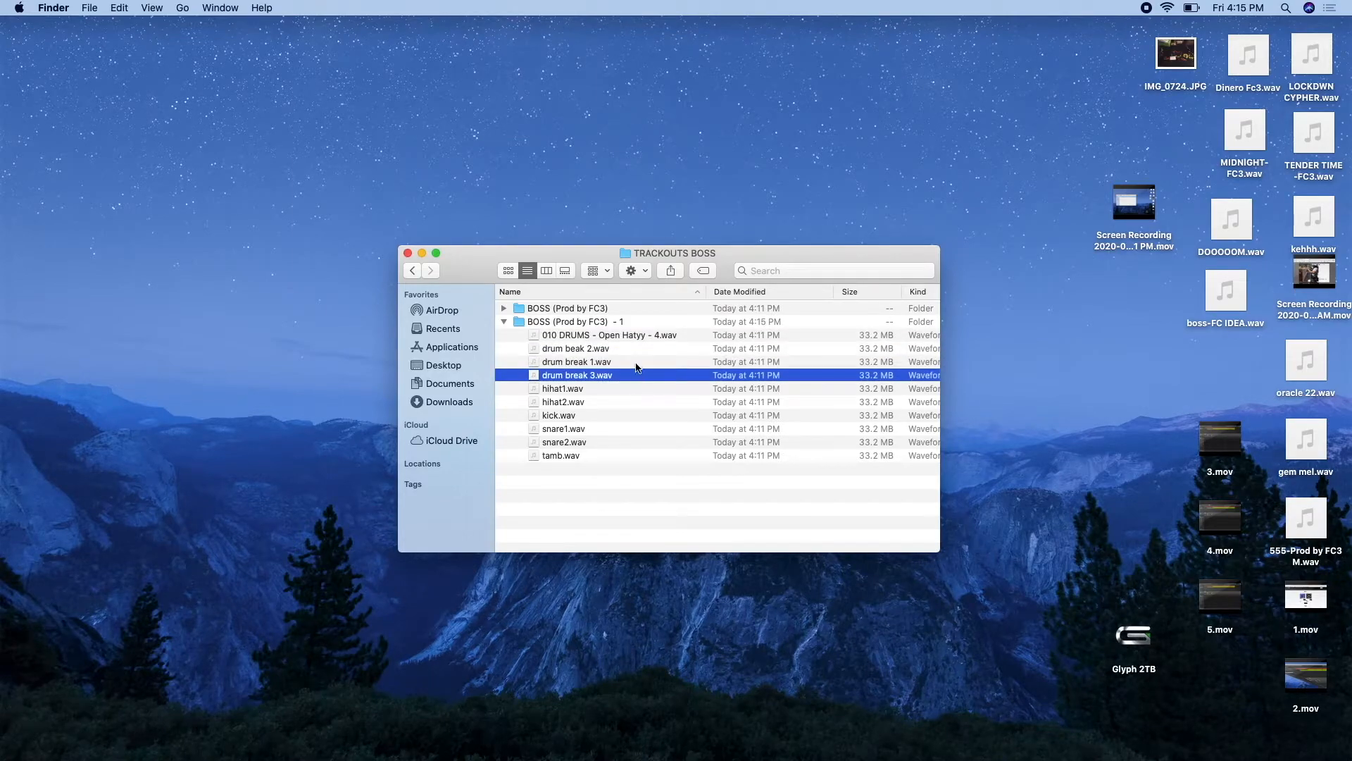
Step: Rename "010 DRUMS - Open Hatyy - 4.wav" to "open hat.wav"
{"action": "left_click", "coordinate": [628, 333]}
{"action": "right_click", "coordinate": [628, 334]}
{"action": "left_click", "coordinate": [656, 414]}
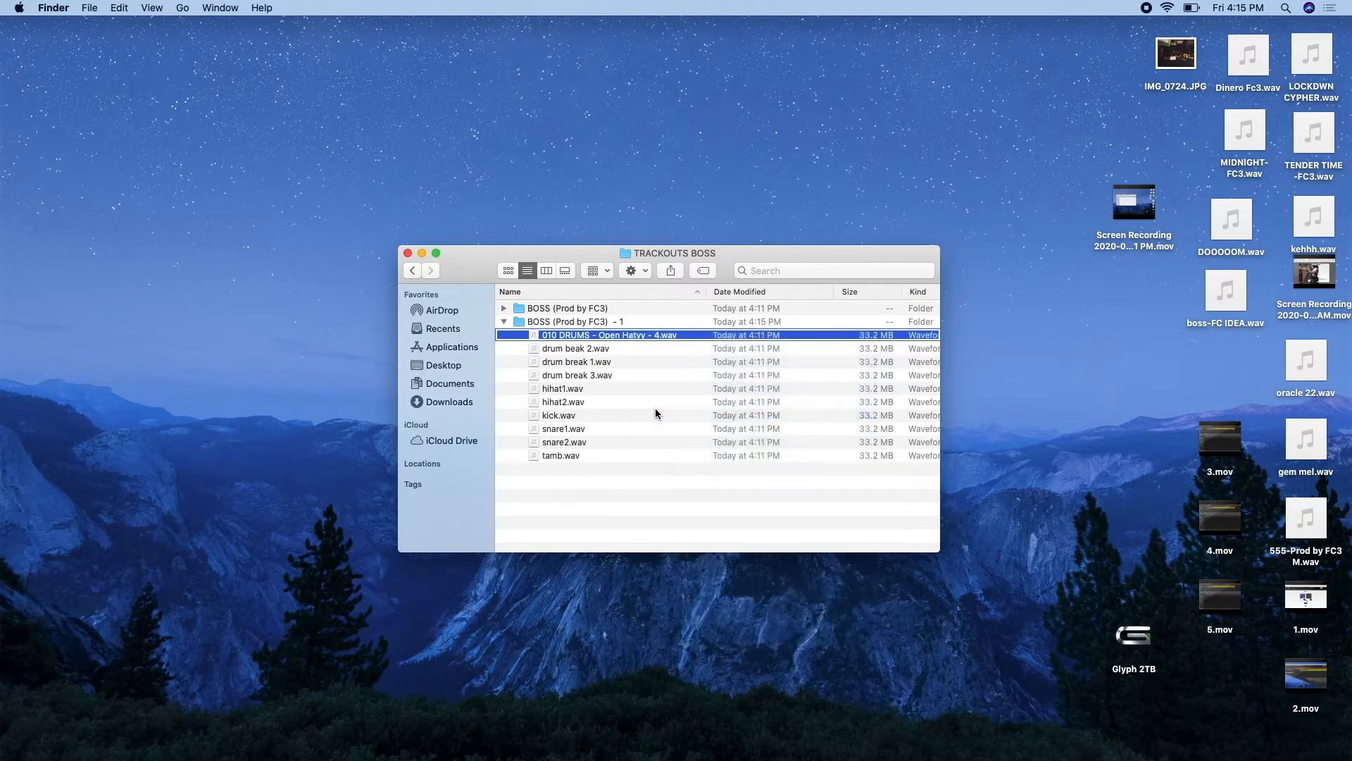
{"action": "type", "text": "open hat"}
{"action": "key", "text": "Return"}
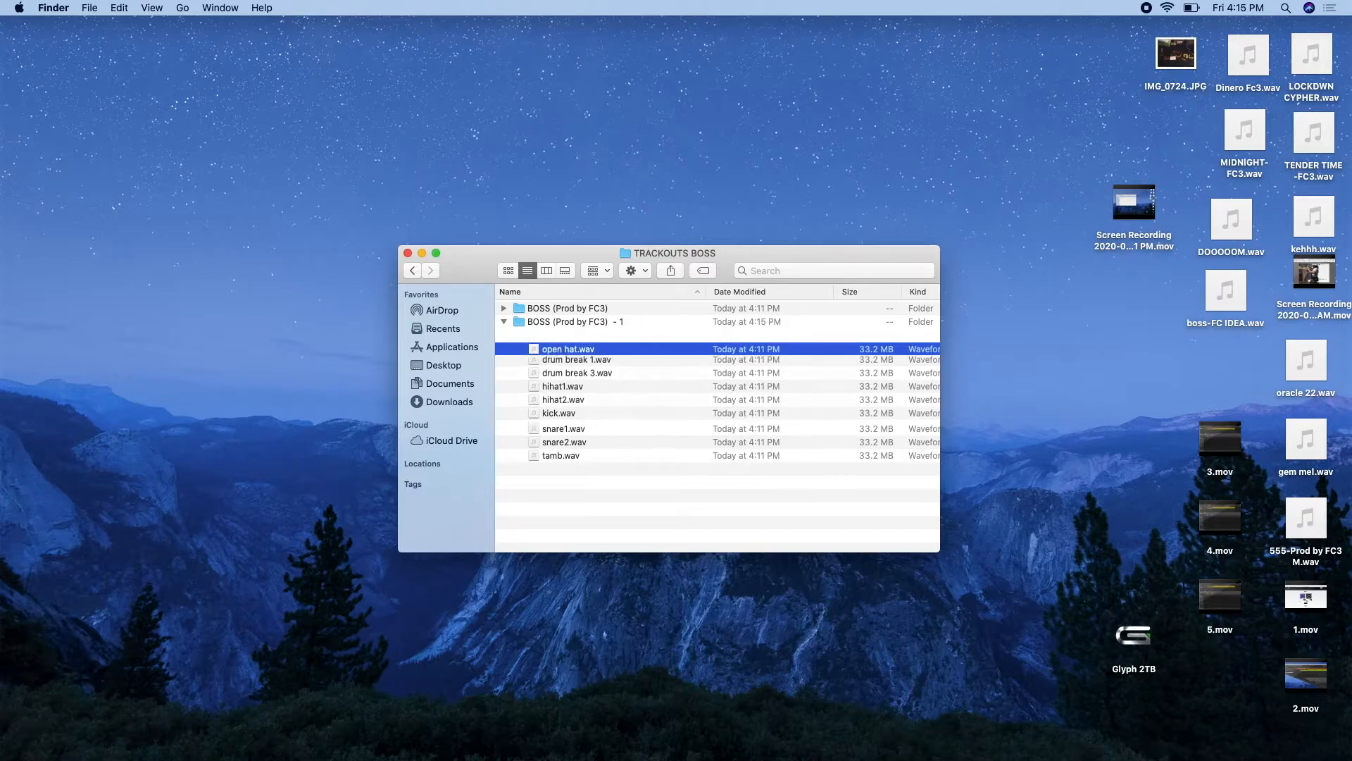
Step: Rename the BOSS (Prod by FC3) - 1 folder to "DRUMZ"
{"action": "left_click", "coordinate": [534, 321]}
{"action": "right_click", "coordinate": [533, 321]}
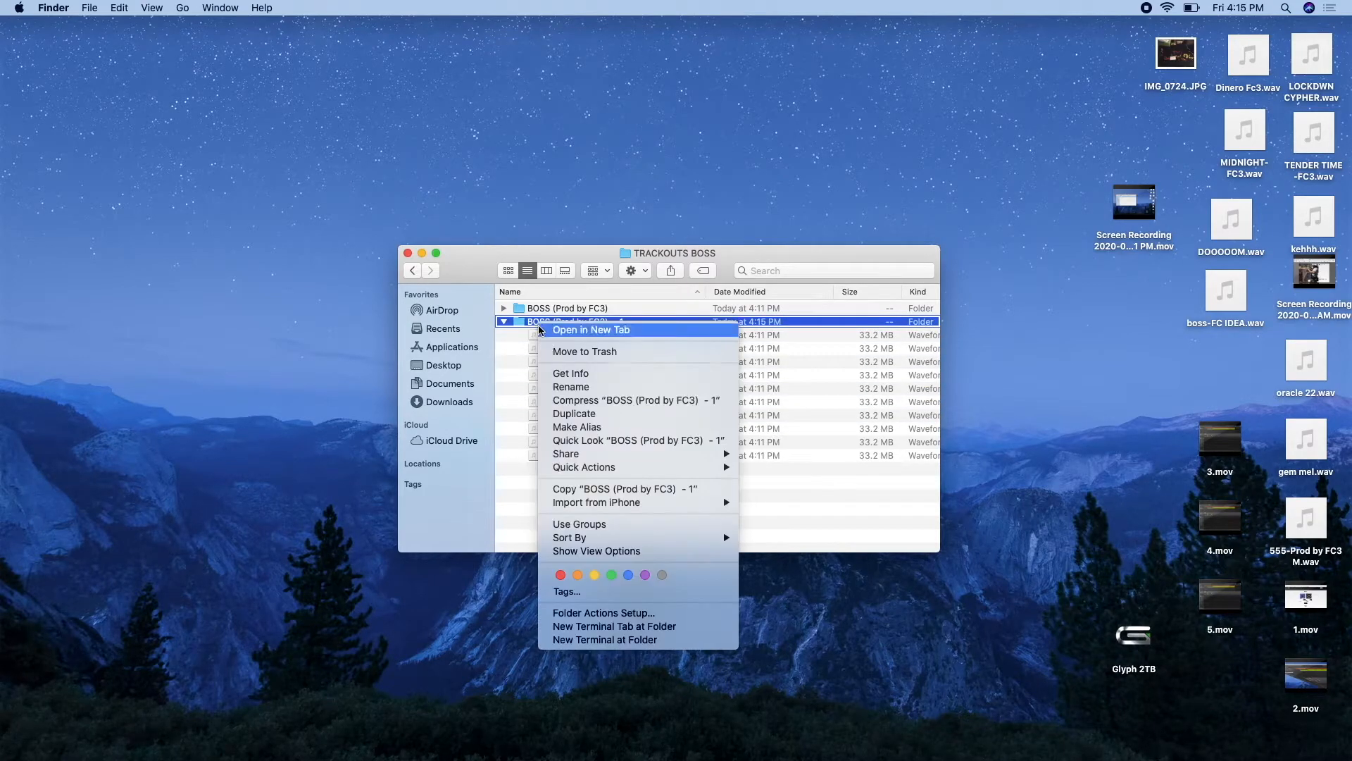
{"action": "left_click", "coordinate": [572, 392]}
{"action": "type", "text": "DRUMZ"}
{"action": "key", "text": "Return"}
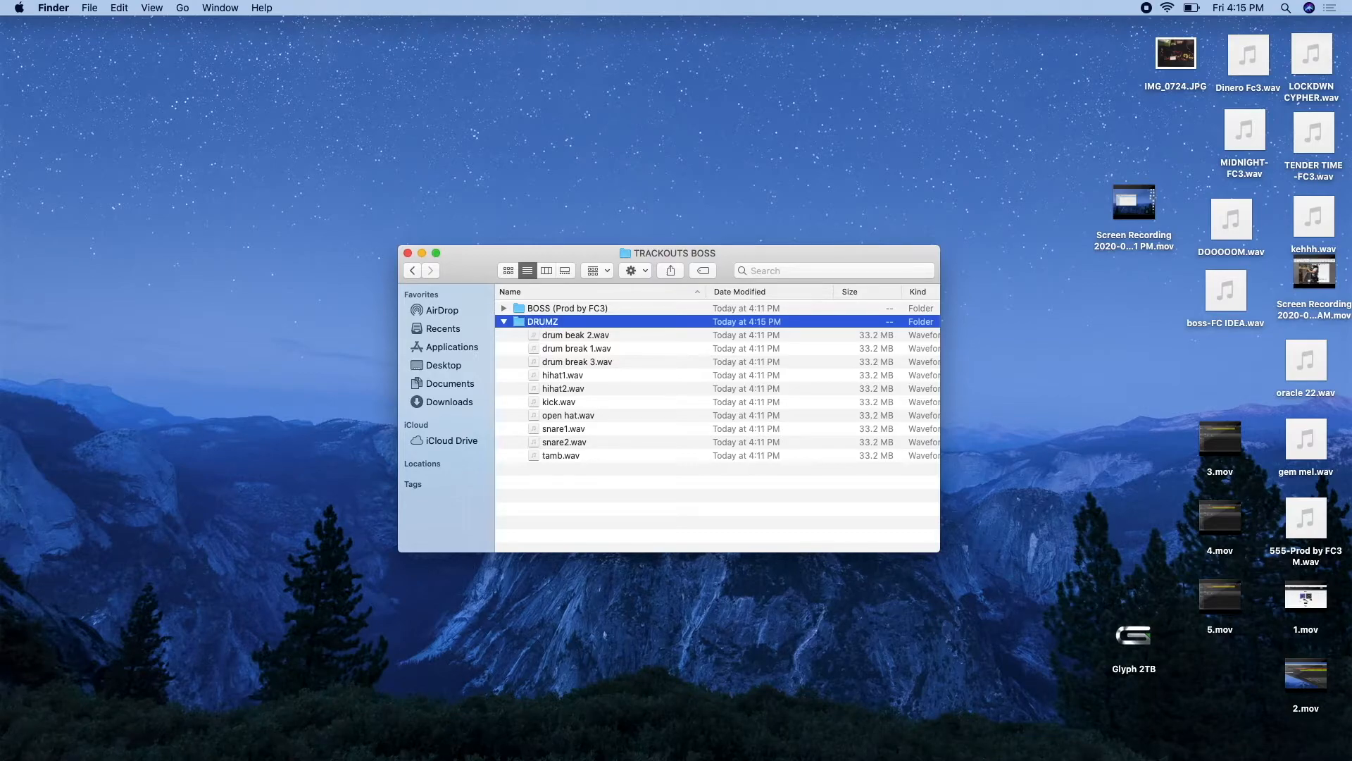
Step: Collapse DRUMZ, expand the BOSS (Prod by FC3) folder and rename "001 MELODY.wav" to "MELODY.wav"
{"action": "left_click", "coordinate": [504, 322]}
{"action": "left_click", "coordinate": [521, 307]}
{"action": "left_click", "coordinate": [503, 307]}
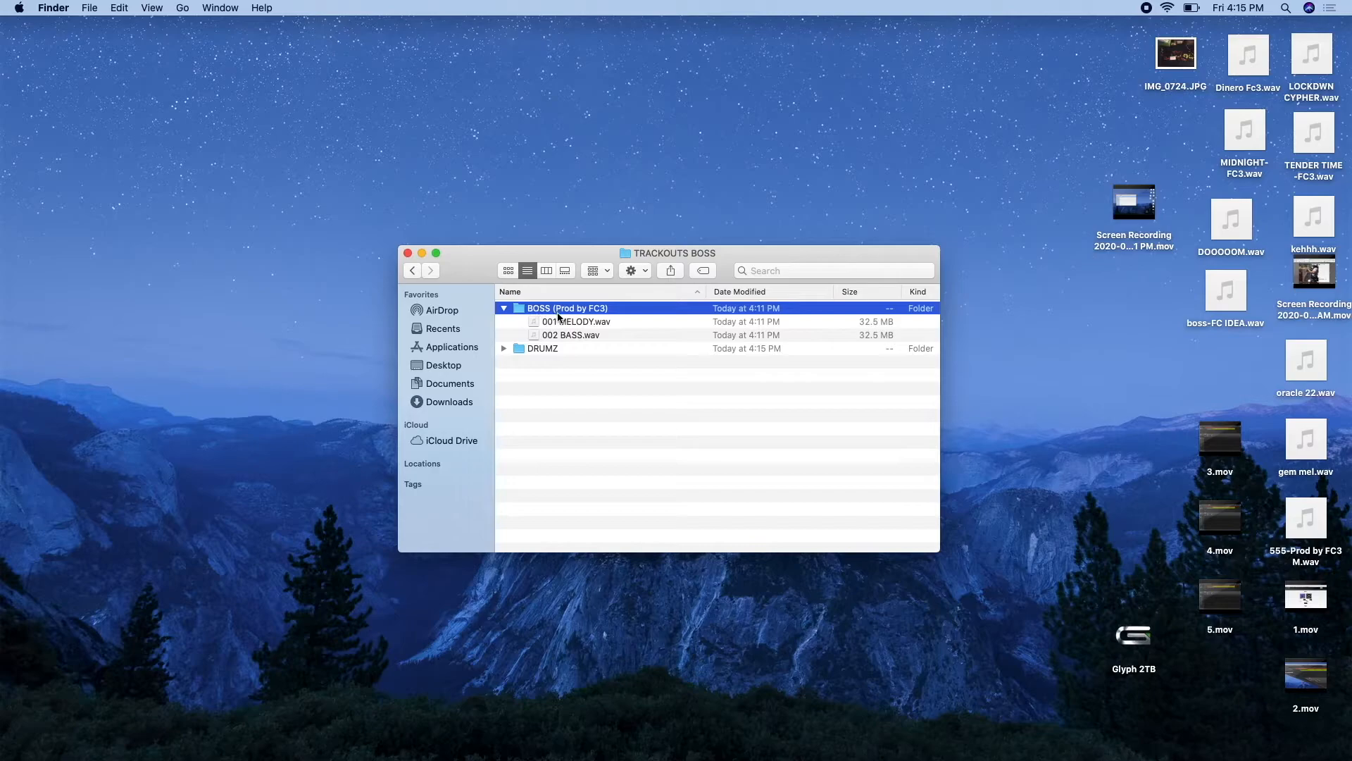
{"action": "left_click", "coordinate": [562, 323]}
{"action": "right_click", "coordinate": [562, 323]}
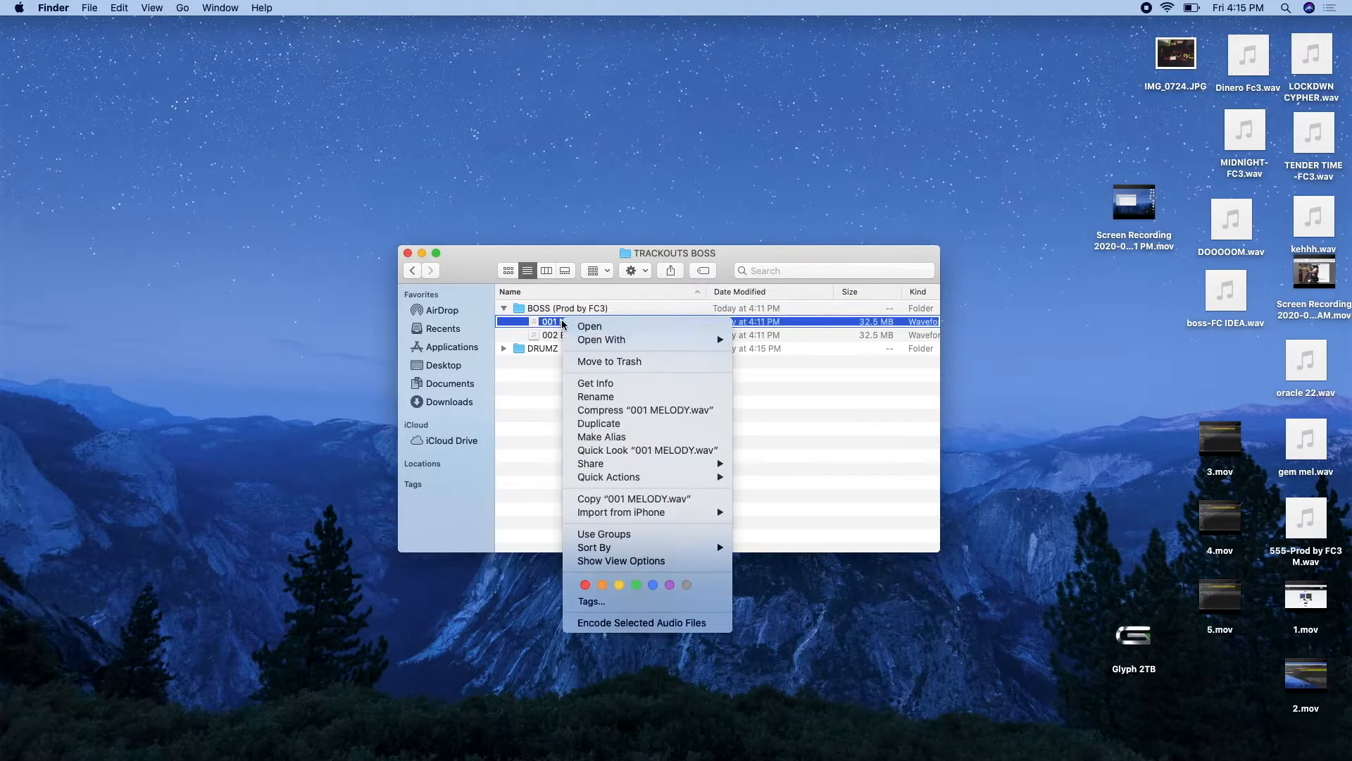
{"action": "left_click", "coordinate": [610, 396]}
{"action": "type", "text": "MELODY"}
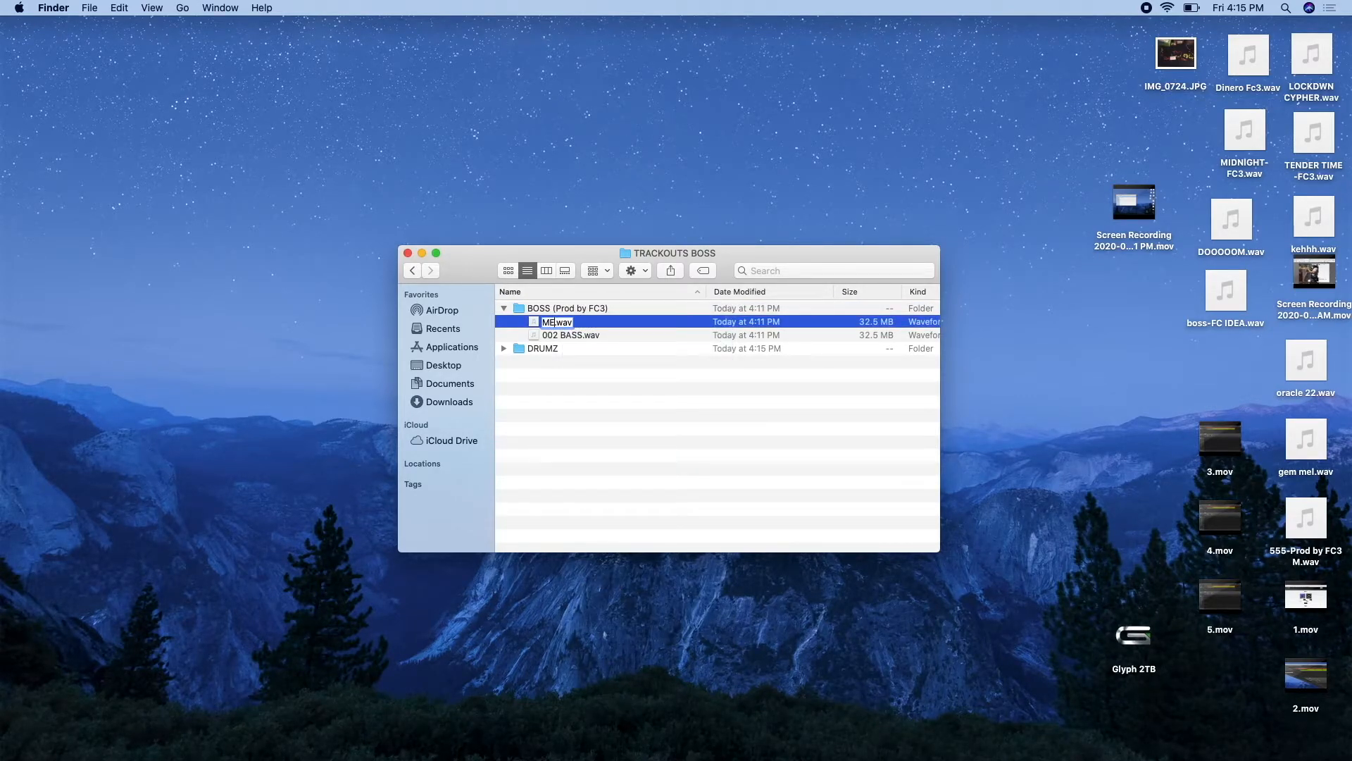
{"action": "key", "text": "Return"}
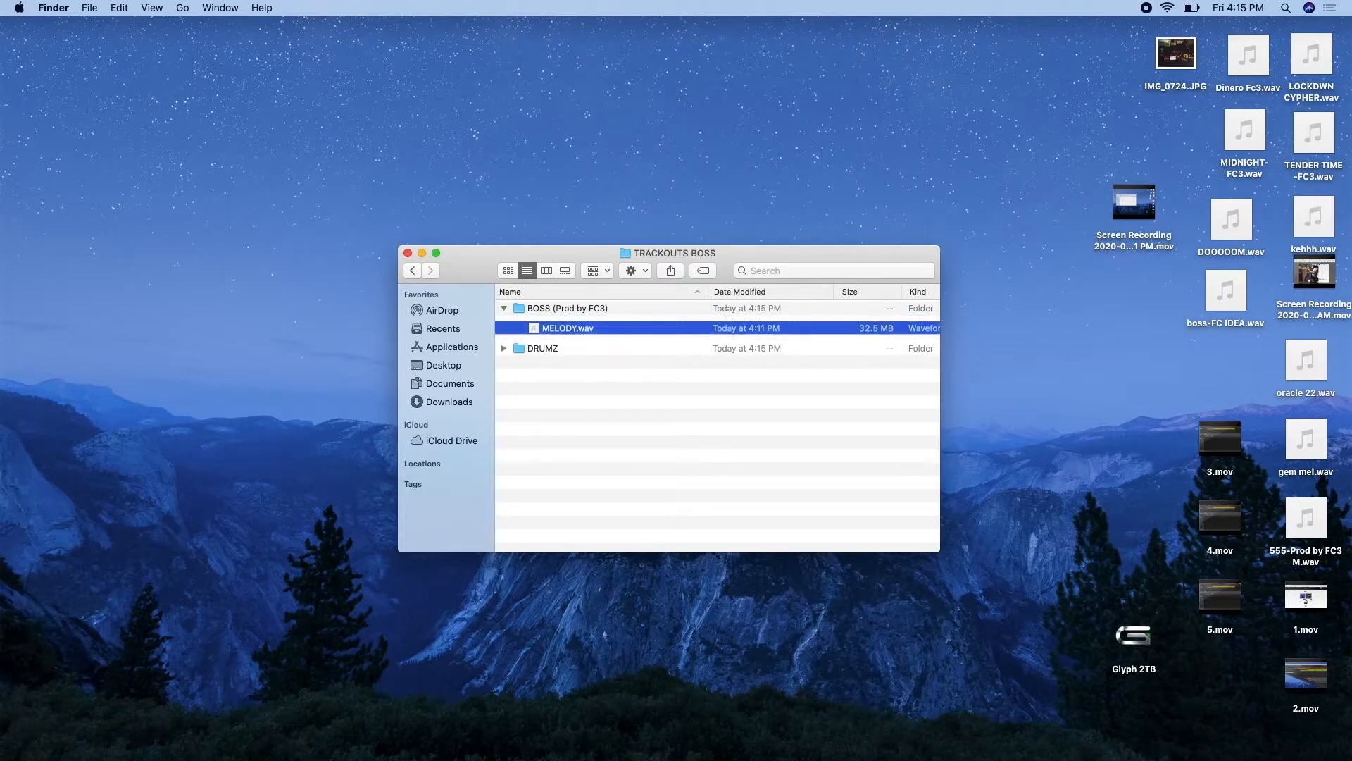
Step: Rename "002 BASS.wav" to "BASS.wav" and move the bass and melody files out of their subfolder directly into TRACKOUTS BOSS
{"action": "right_click", "coordinate": [581, 325]}
{"action": "left_click", "coordinate": [622, 399]}
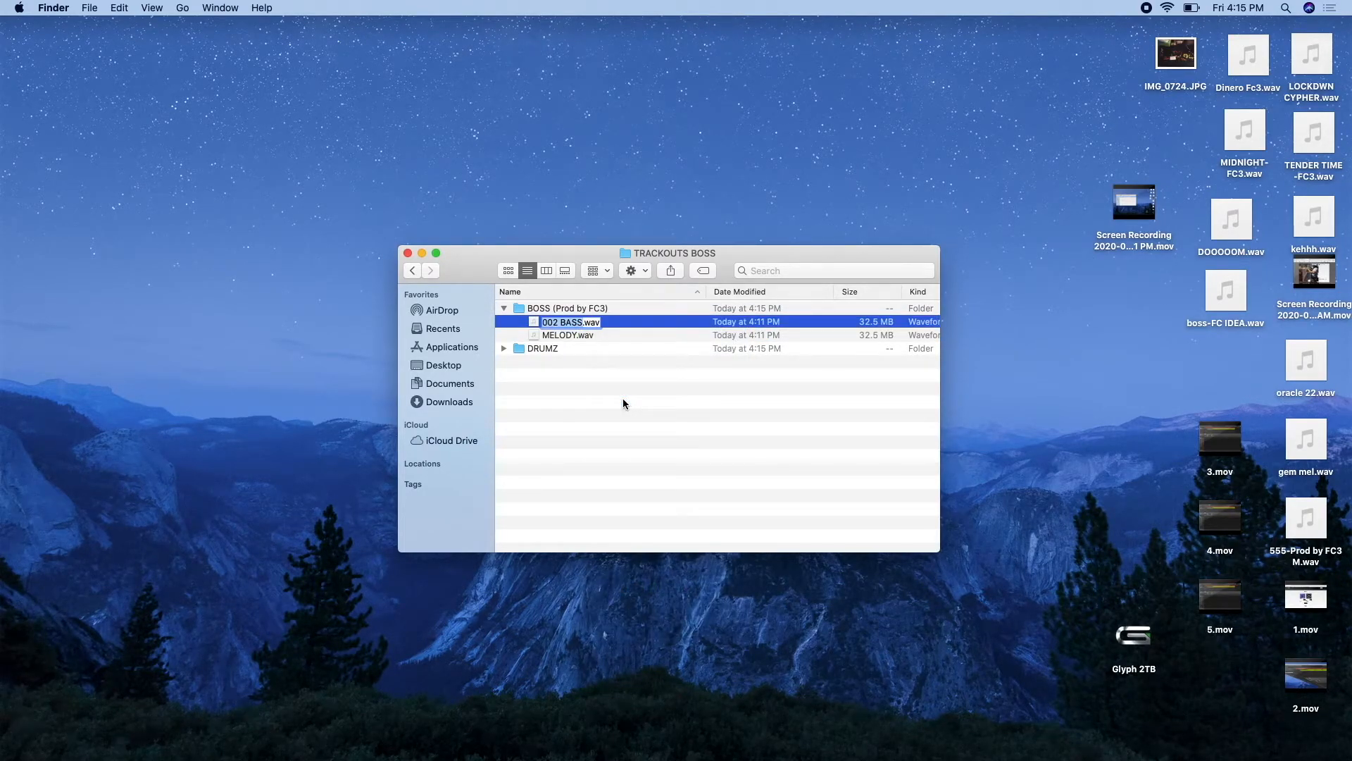
{"action": "type", "text": "BASS"}
{"action": "left_click", "coordinate": [567, 335], "text": "shift"}
{"action": "left_click_drag", "start_coordinate": [568, 335], "coordinate": [564, 397]}
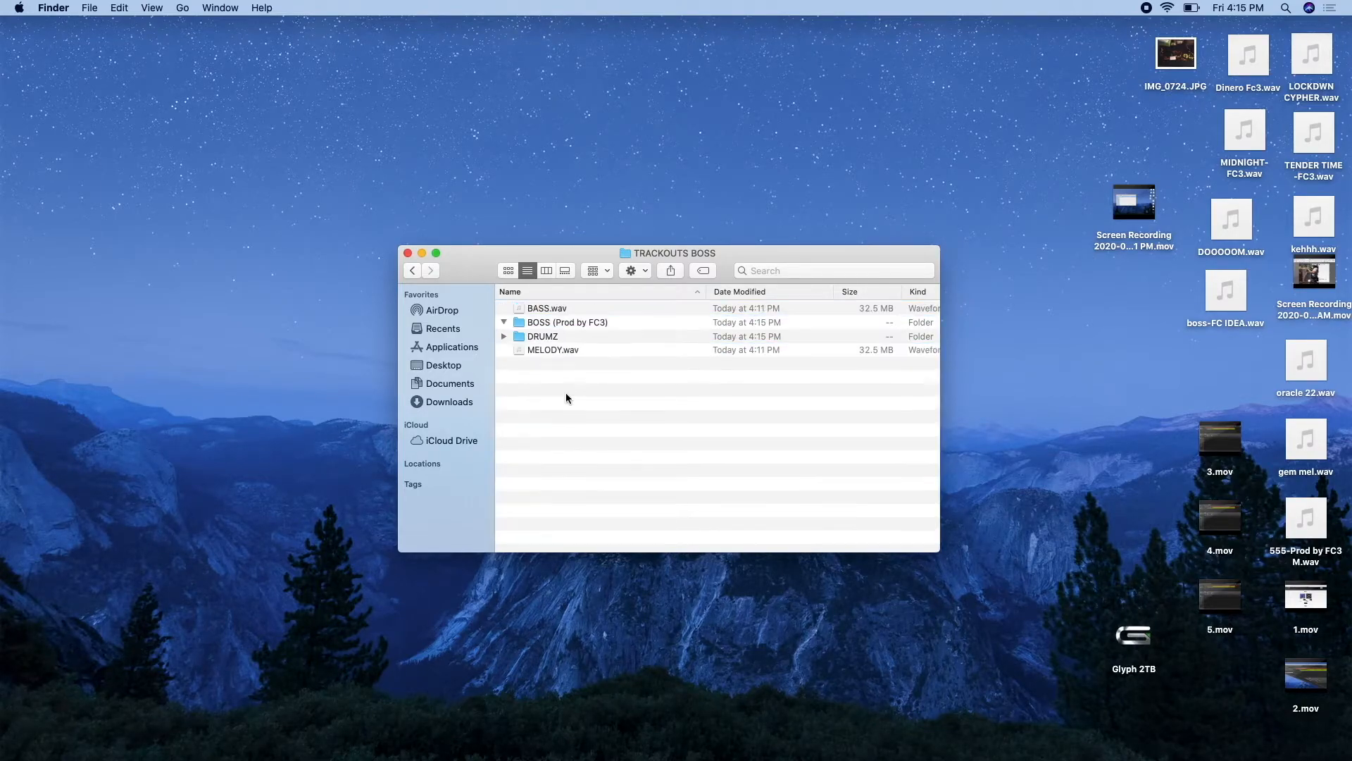
Step: Check the DRUMZ folder's contents and delete the emptied BOSS (Prod by FC3) folder
{"action": "left_click", "coordinate": [504, 336]}
{"action": "left_click", "coordinate": [505, 337]}
{"action": "left_click", "coordinate": [530, 322]}
{"action": "right_click", "coordinate": [530, 322]}
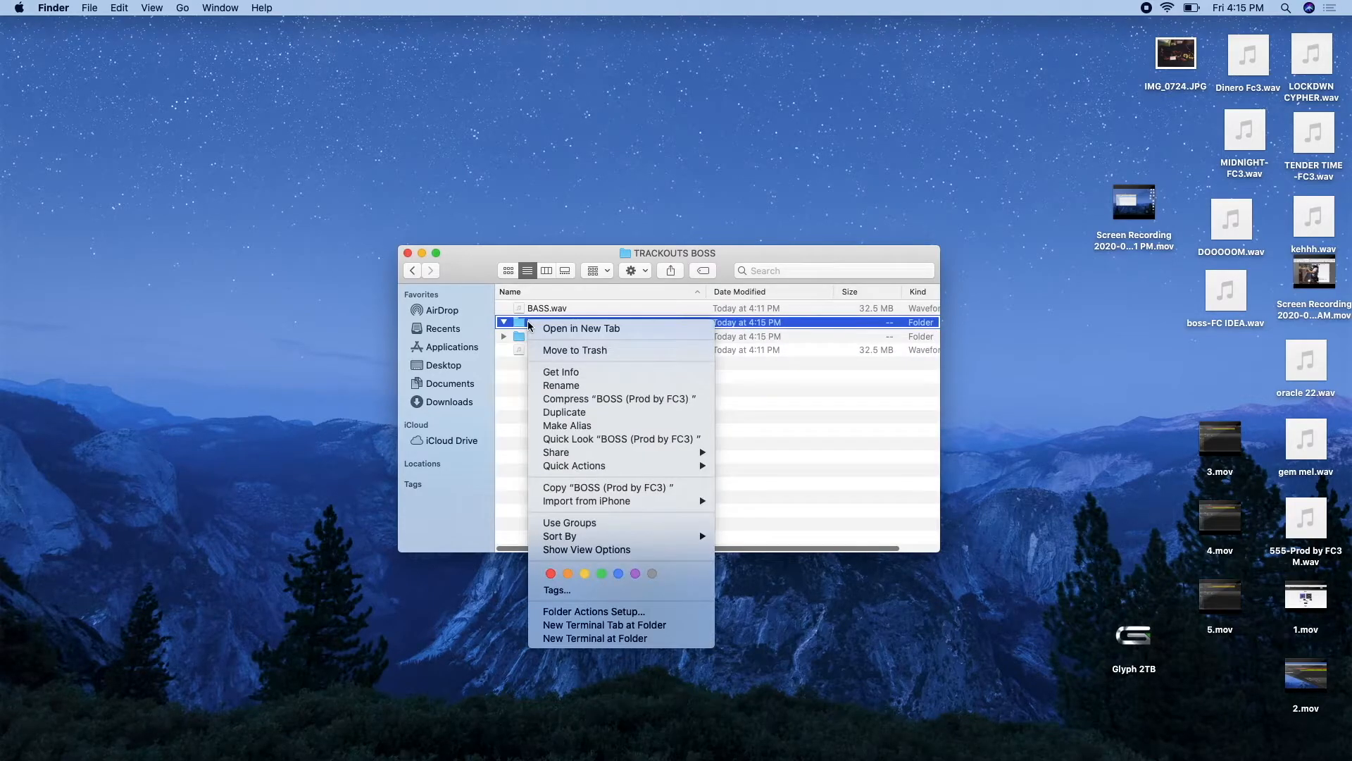
{"action": "left_click", "coordinate": [563, 350]}
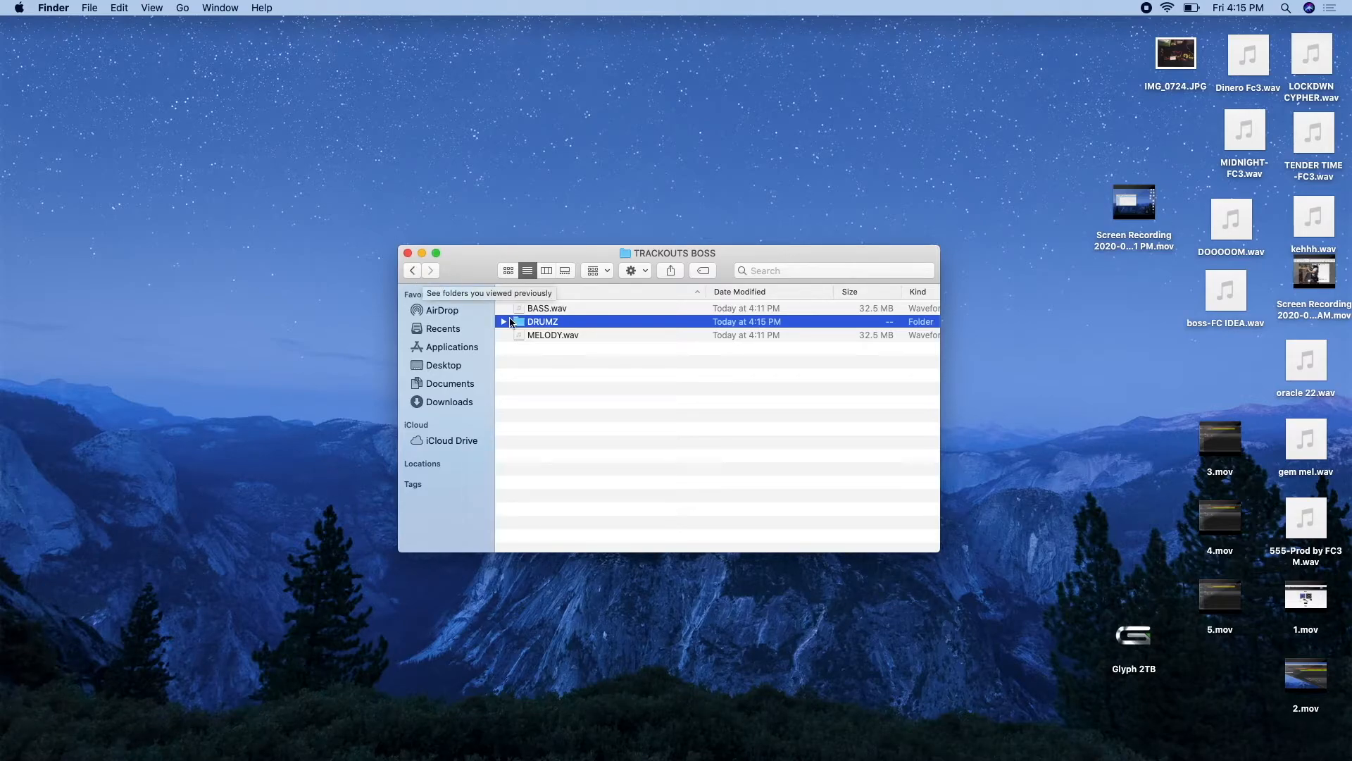
Step: Return to the BOSS(90 BPM) folder and compress the TRACKOUTS BOSS folder into a zip archive
{"action": "left_click", "coordinate": [413, 274]}
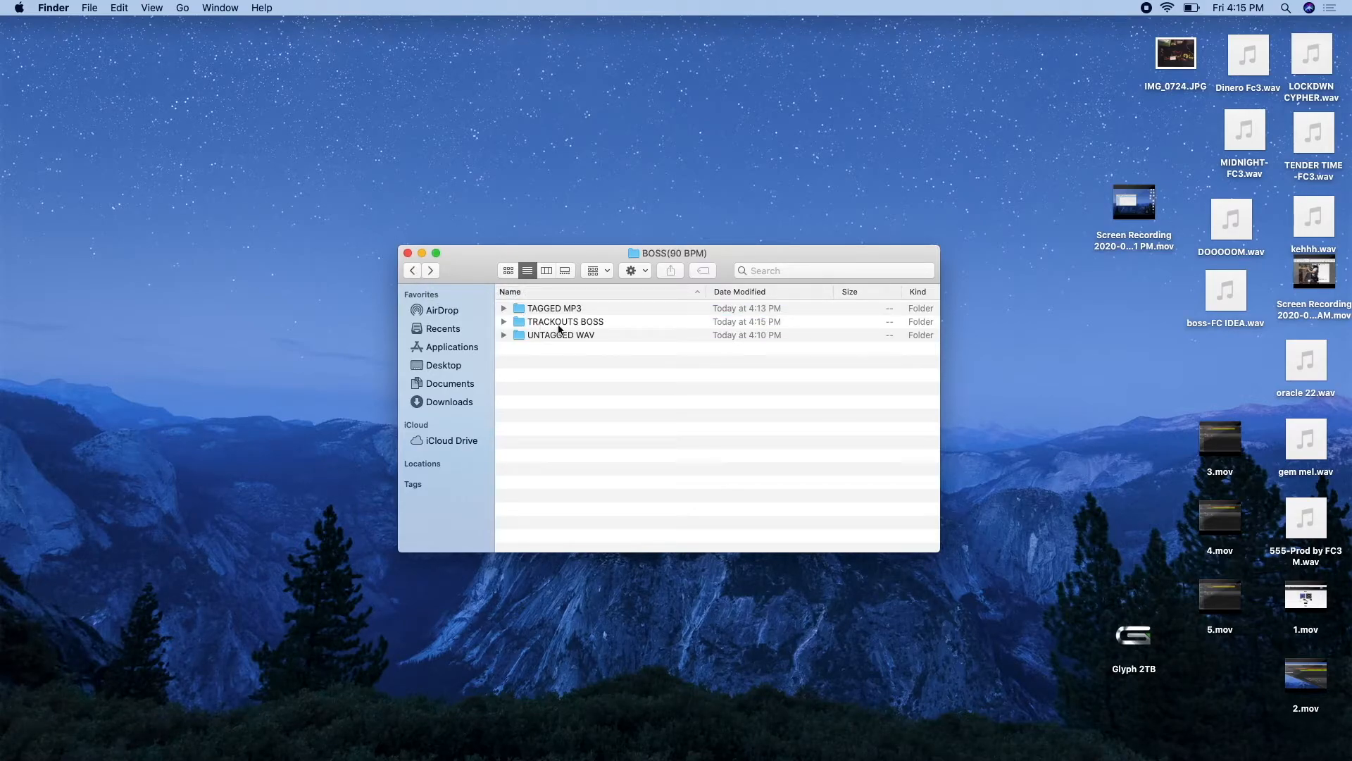
{"action": "left_click", "coordinate": [562, 323]}
{"action": "right_click", "coordinate": [564, 326]}
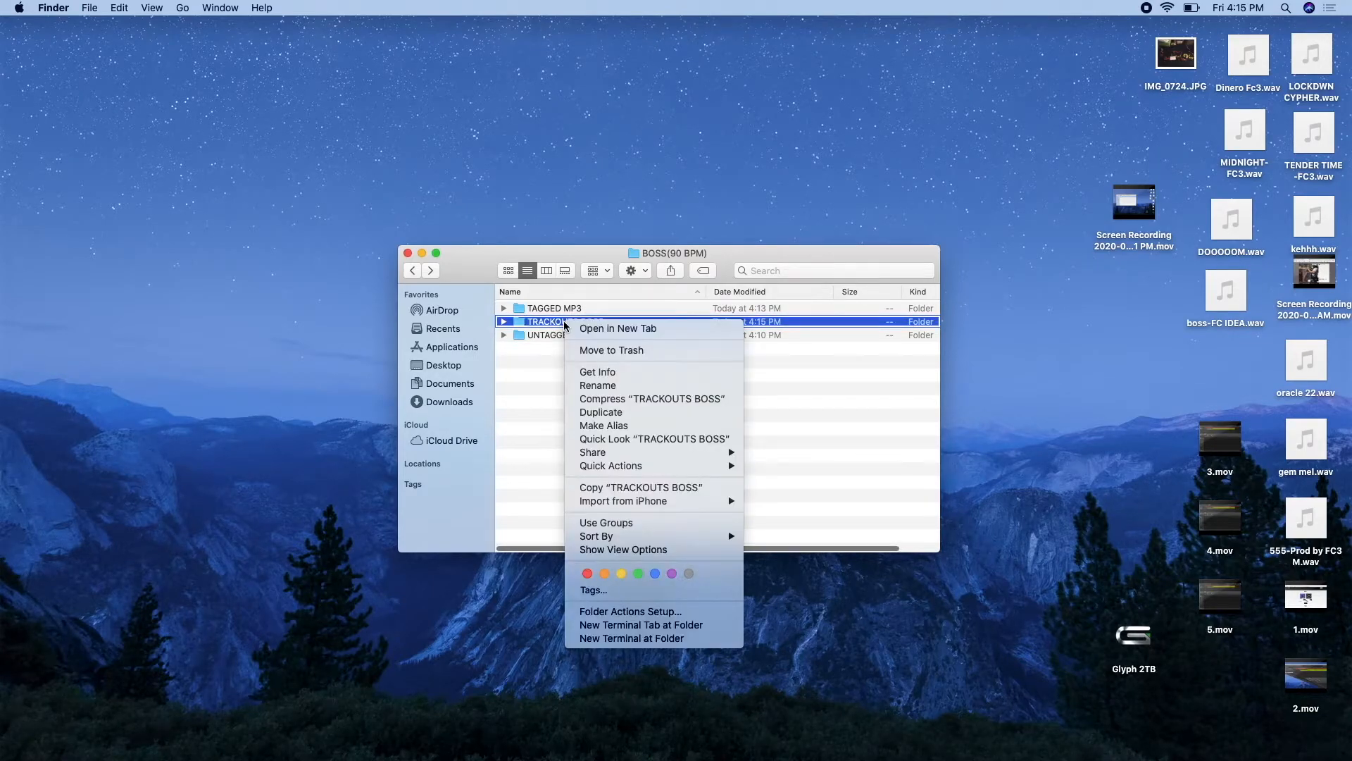
{"action": "left_click", "coordinate": [613, 400]}
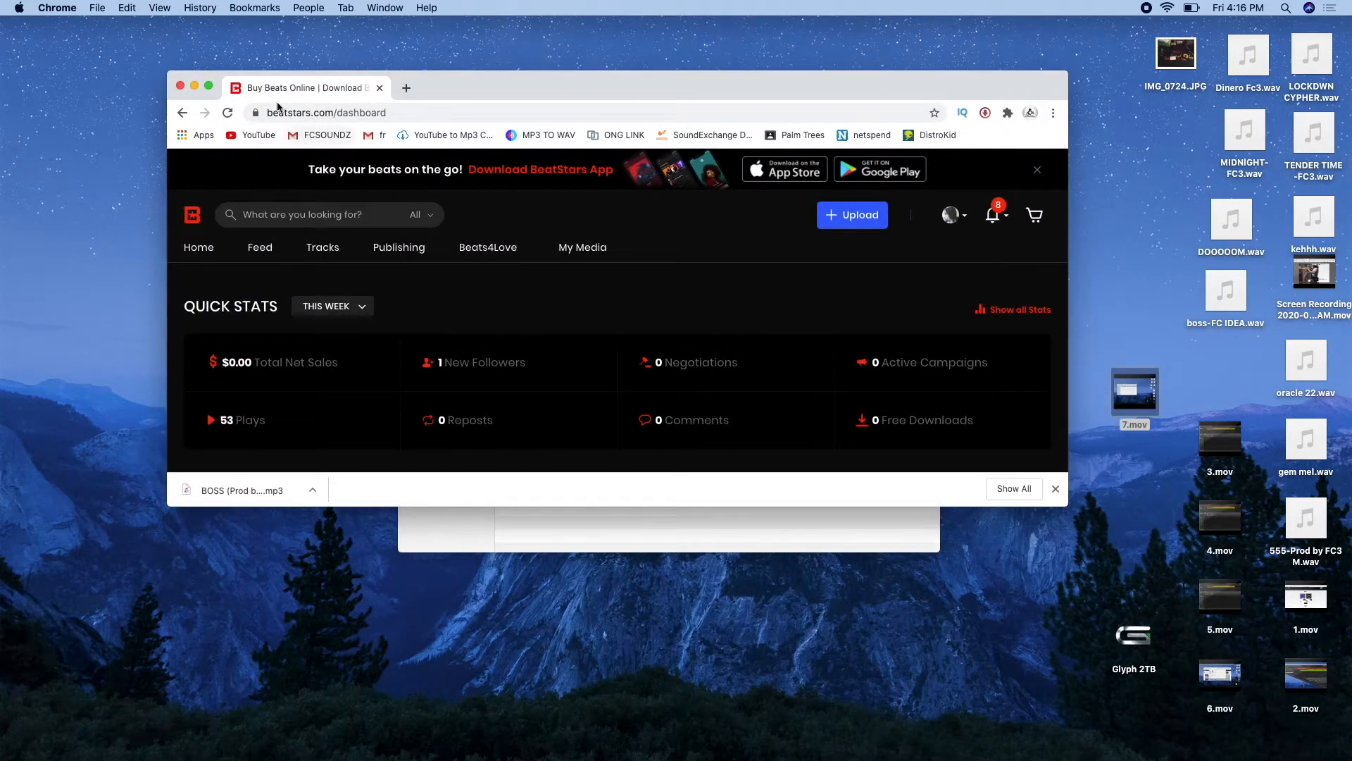
Step: Switch to the BeatStars dashboard in Chrome, make the window full screen and start a new upload
{"action": "left_click", "coordinate": [211, 86]}
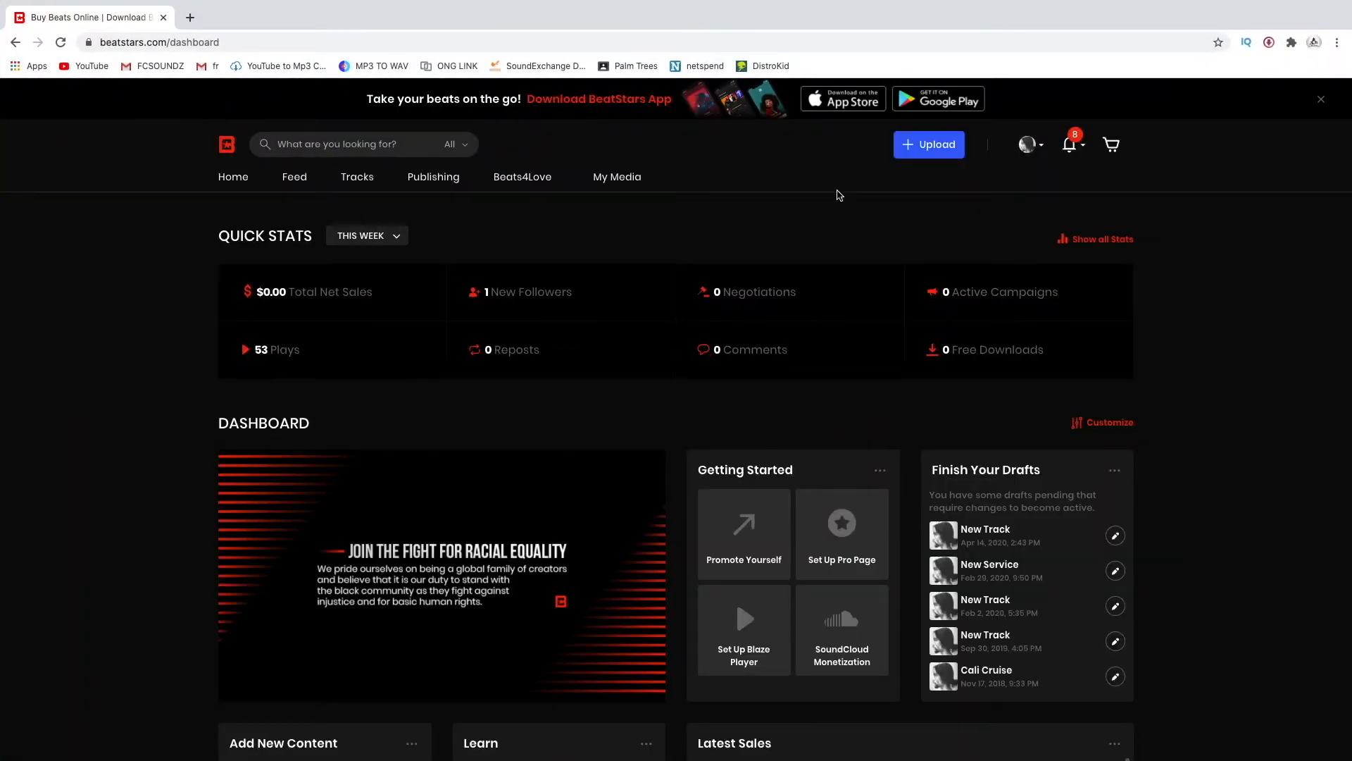
{"action": "mouse_move", "coordinate": [944, 161]}
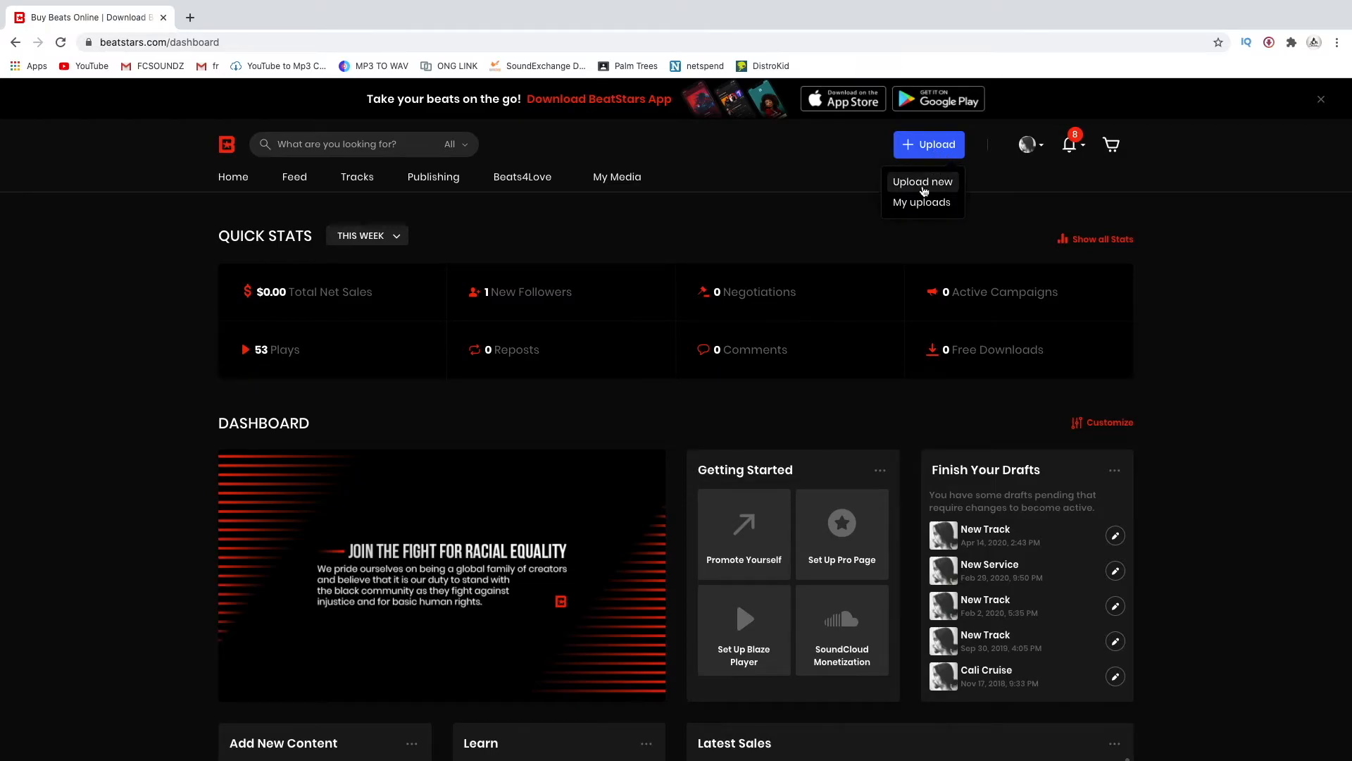
{"action": "left_click", "coordinate": [923, 185]}
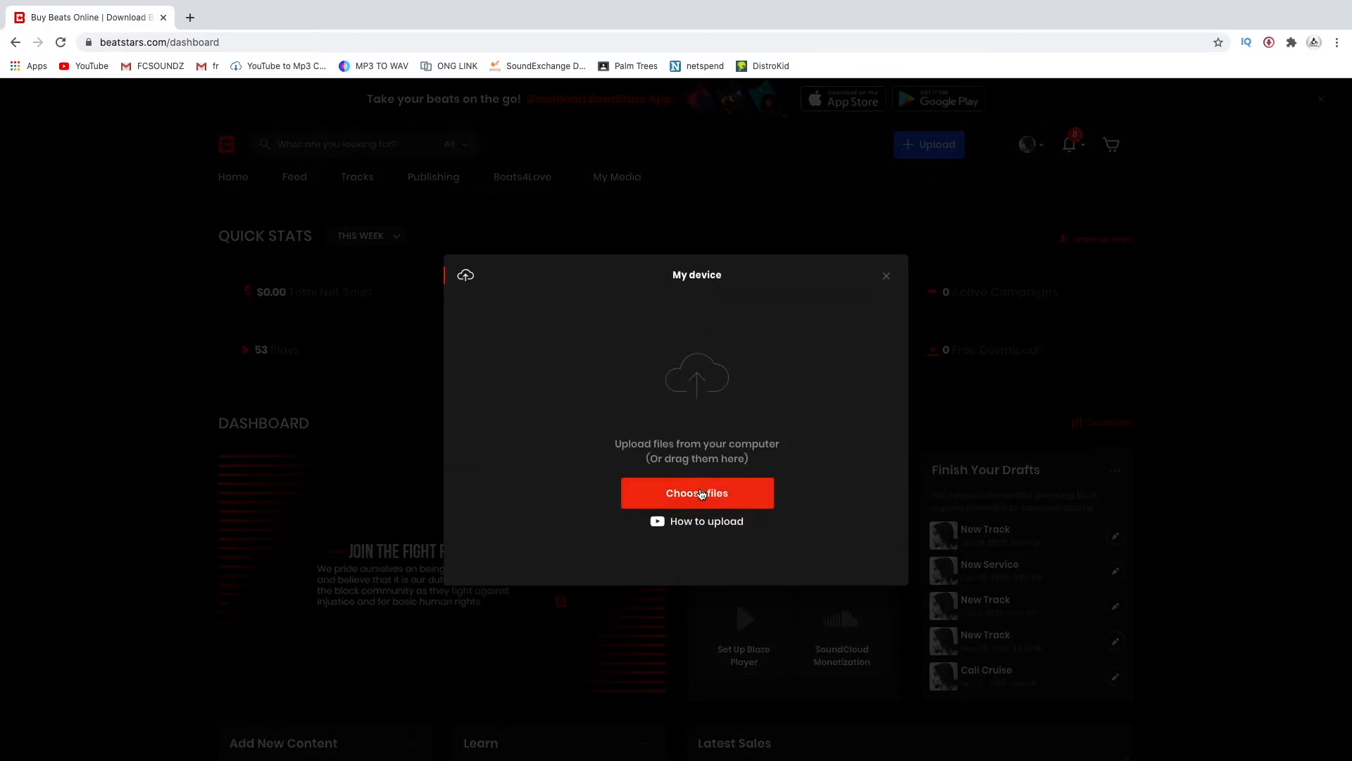
Step: Take the browser window out of full screen and place the BOSS(90 BPM) Finder window beside the upload dialog
{"action": "left_click", "coordinate": [701, 495]}
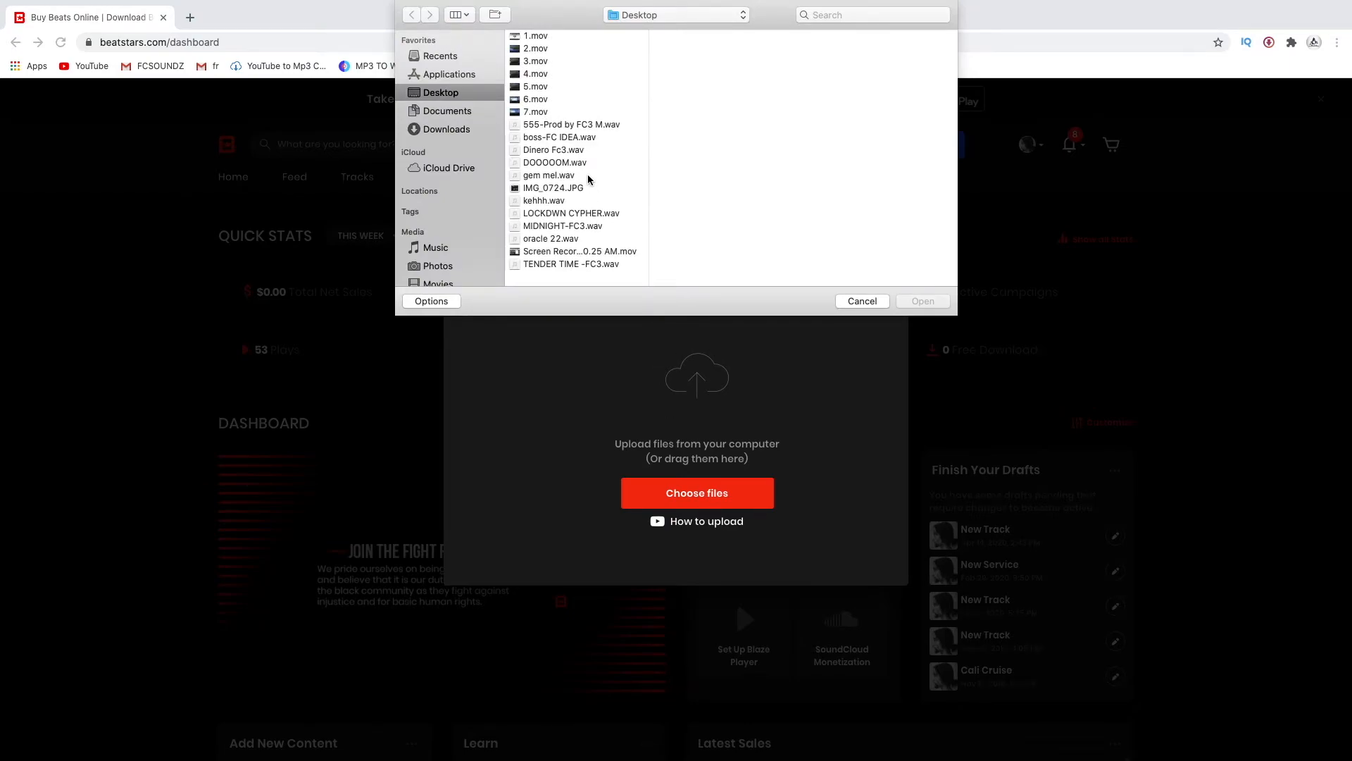
{"action": "left_click", "coordinate": [877, 301]}
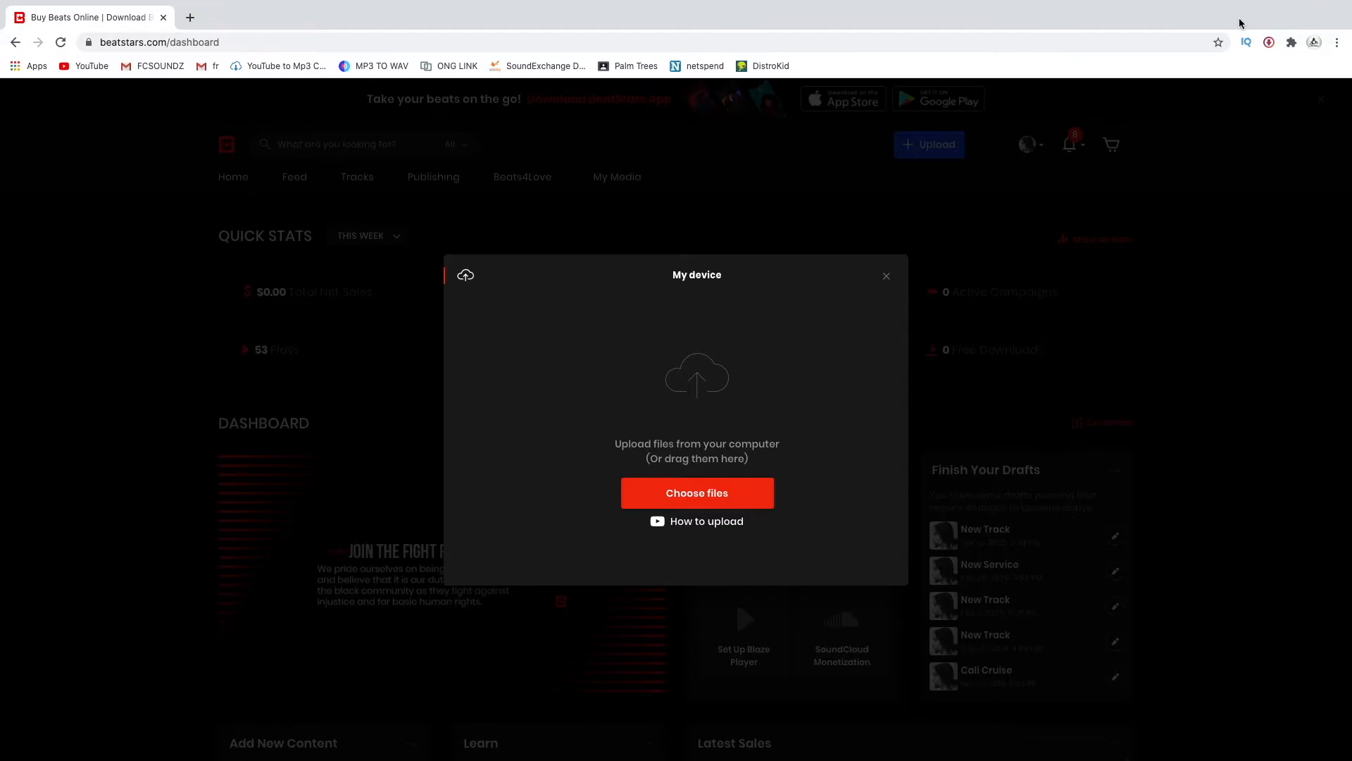
{"action": "mouse_move", "coordinate": [75, 21]}
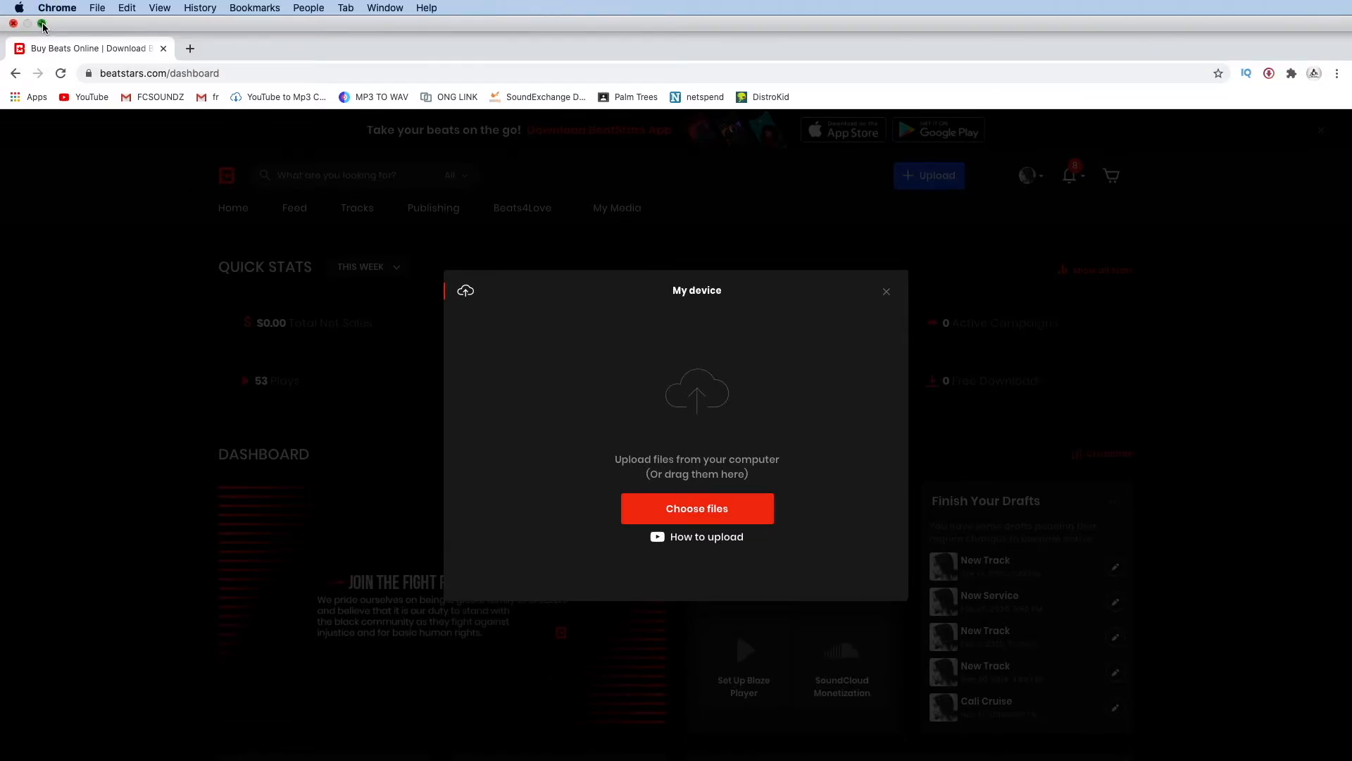
{"action": "left_click", "coordinate": [39, 25]}
{"action": "left_click_drag", "start_coordinate": [664, 122], "coordinate": [1052, 123]}
{"action": "left_click", "coordinate": [572, 264]}
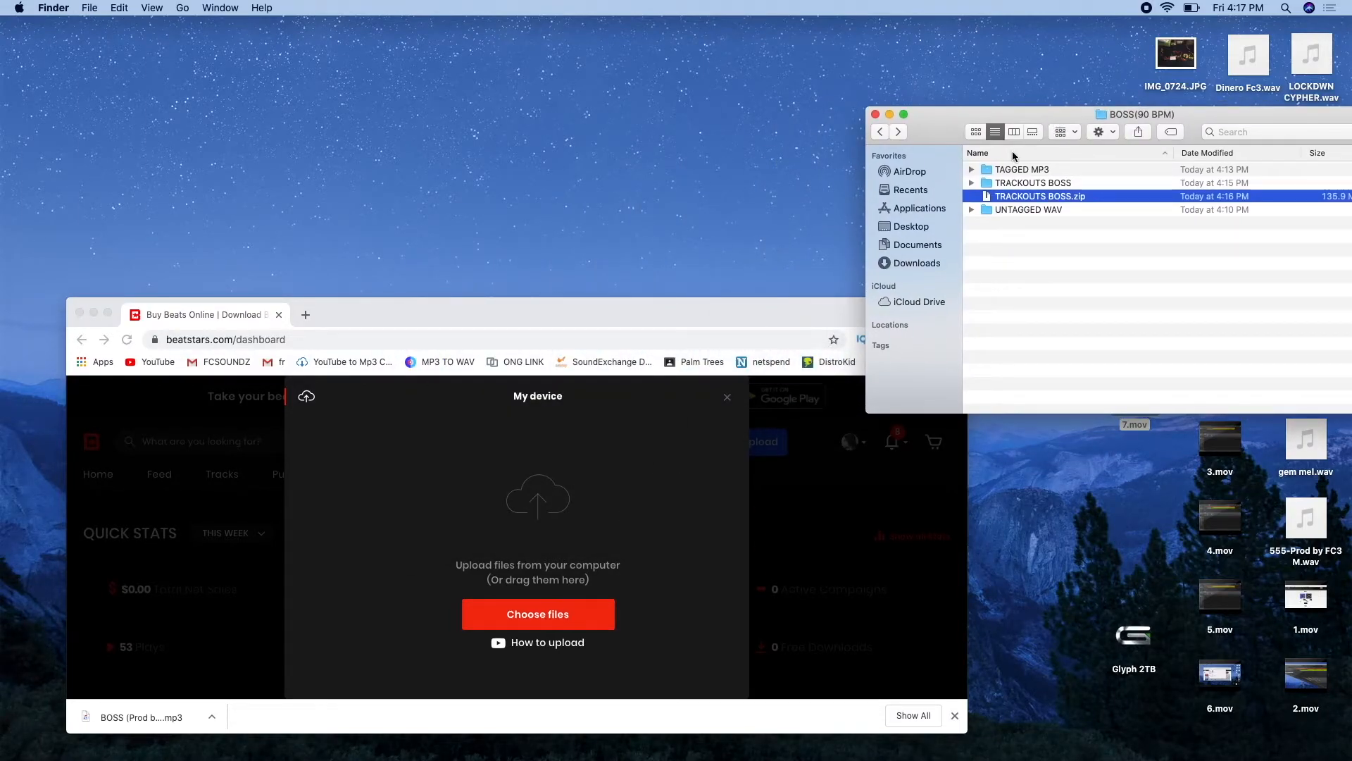
Step: Add "BOSS (Prod by FC3) .wav" from the UNTAGGED WAV folder and "TRACKOUTS BOSS.zip" to the BeatStars upload selection
{"action": "double_click", "coordinate": [1021, 209]}
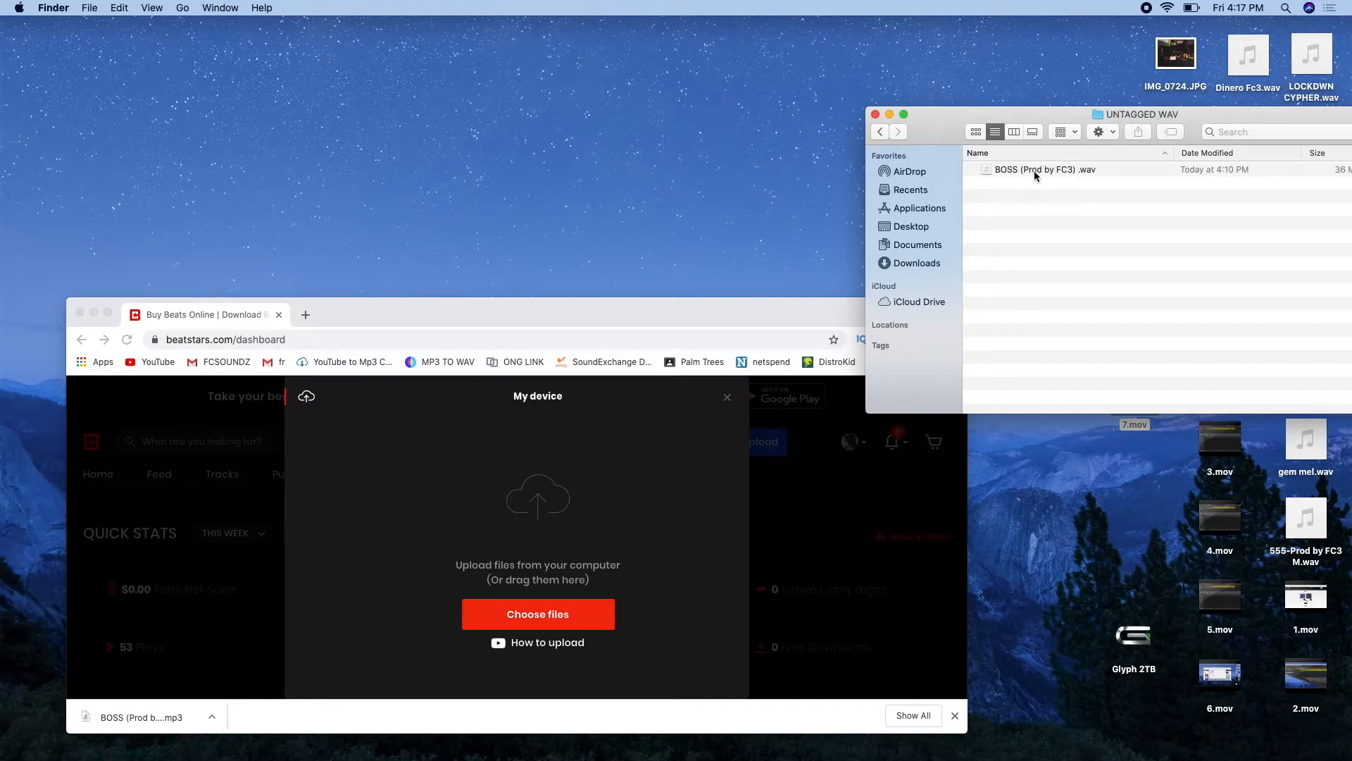
{"action": "left_click_drag", "start_coordinate": [1033, 171], "coordinate": [718, 483]}
{"action": "left_click", "coordinate": [987, 138]}
{"action": "left_click", "coordinate": [881, 133]}
{"action": "left_click_drag", "start_coordinate": [1041, 196], "coordinate": [744, 470]}
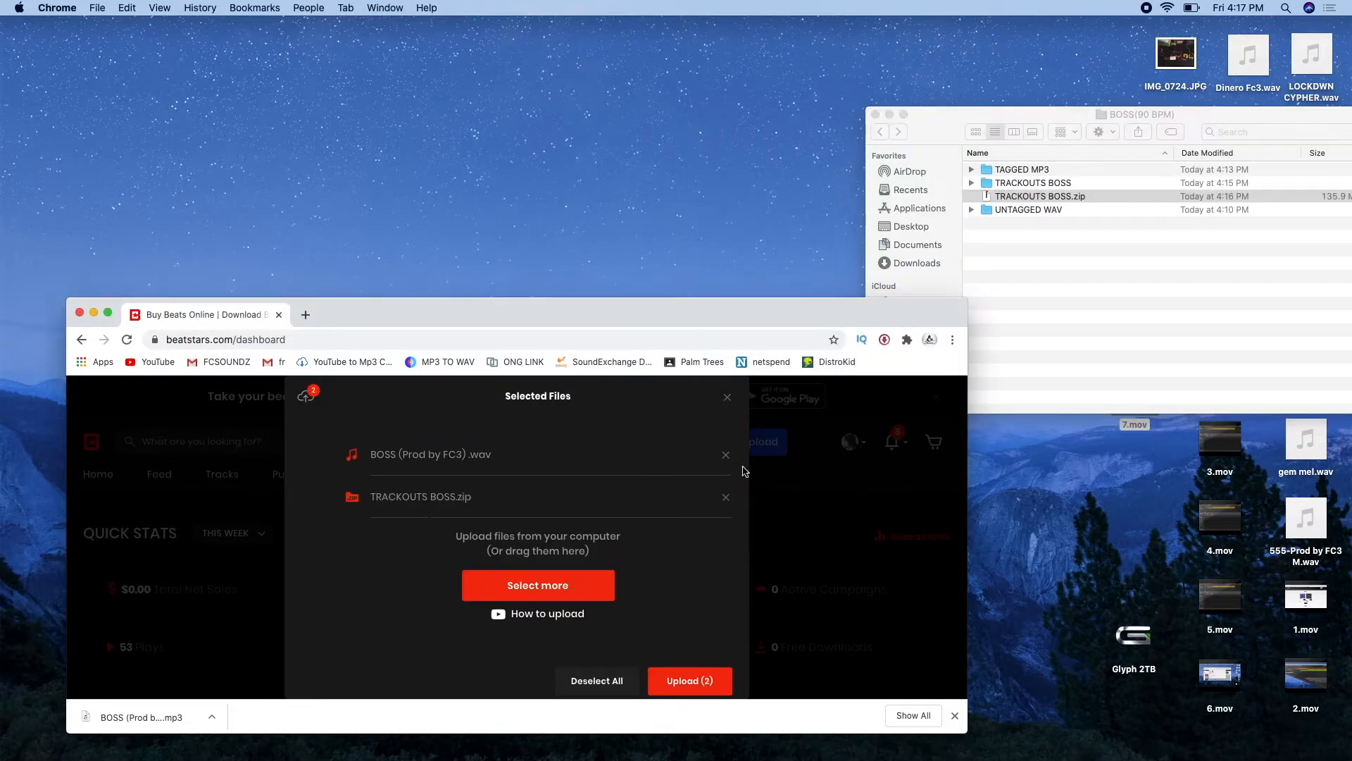
Step: Add "BOSS (Prod by FC3).mp3" from the TAGGED MP3 folder and upload the selected files with the browser in full screen
{"action": "left_click", "coordinate": [1033, 175]}
{"action": "double_click", "coordinate": [1029, 172]}
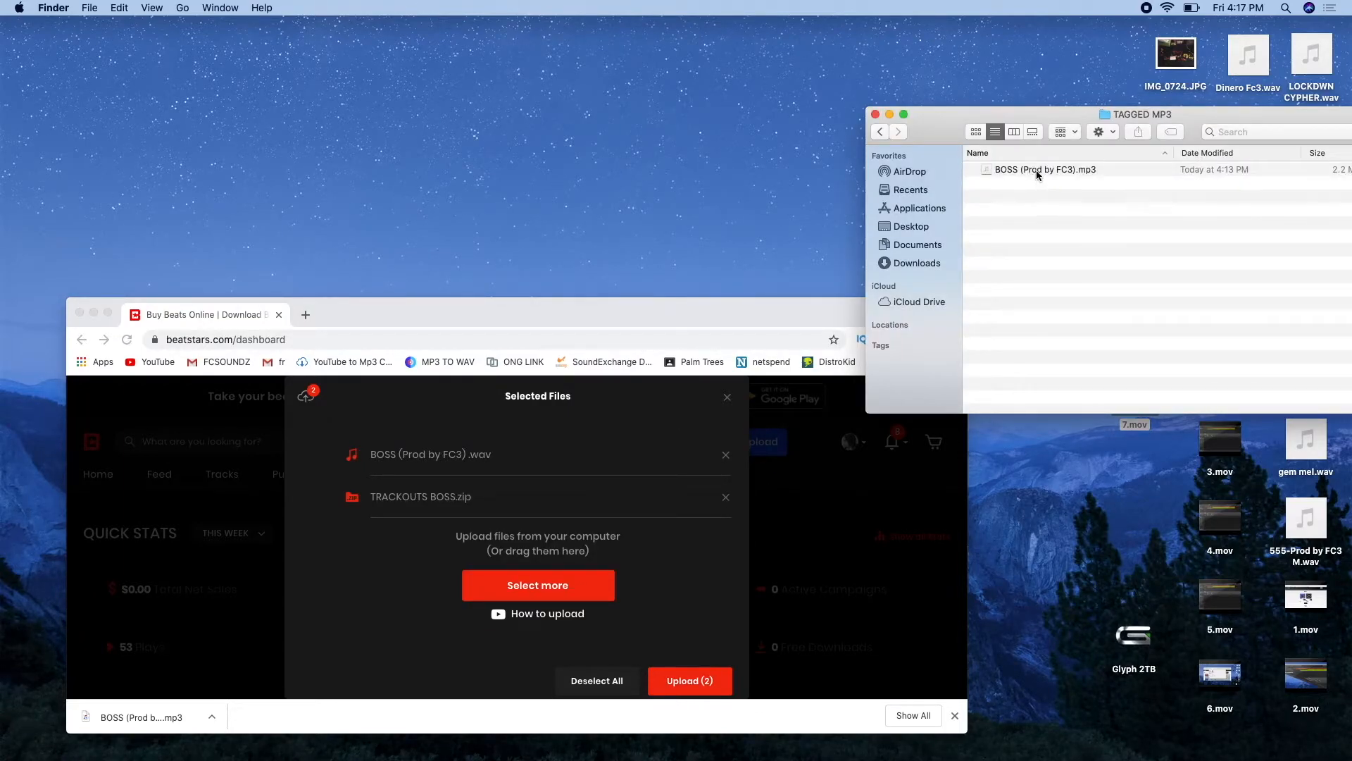
{"action": "left_click_drag", "start_coordinate": [1036, 169], "coordinate": [317, 394]}
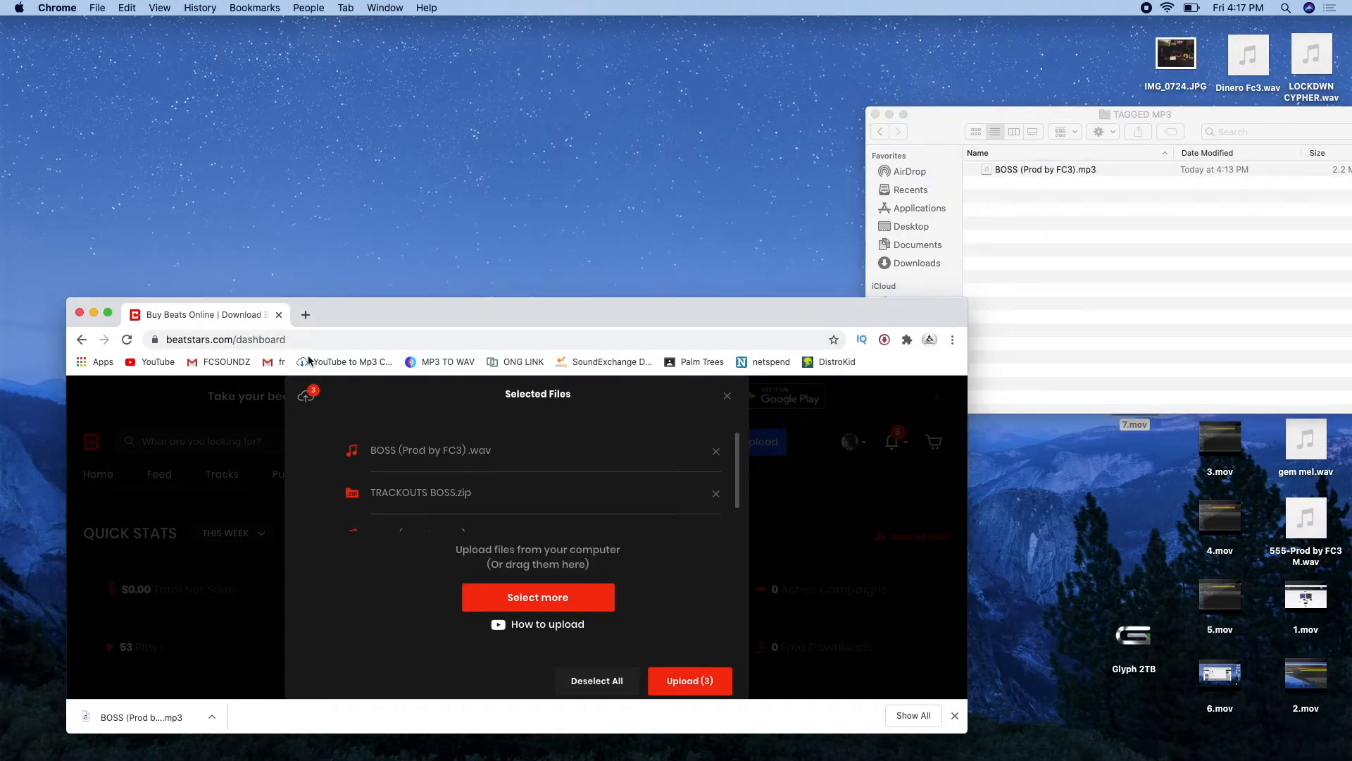
{"action": "left_click", "coordinate": [108, 312]}
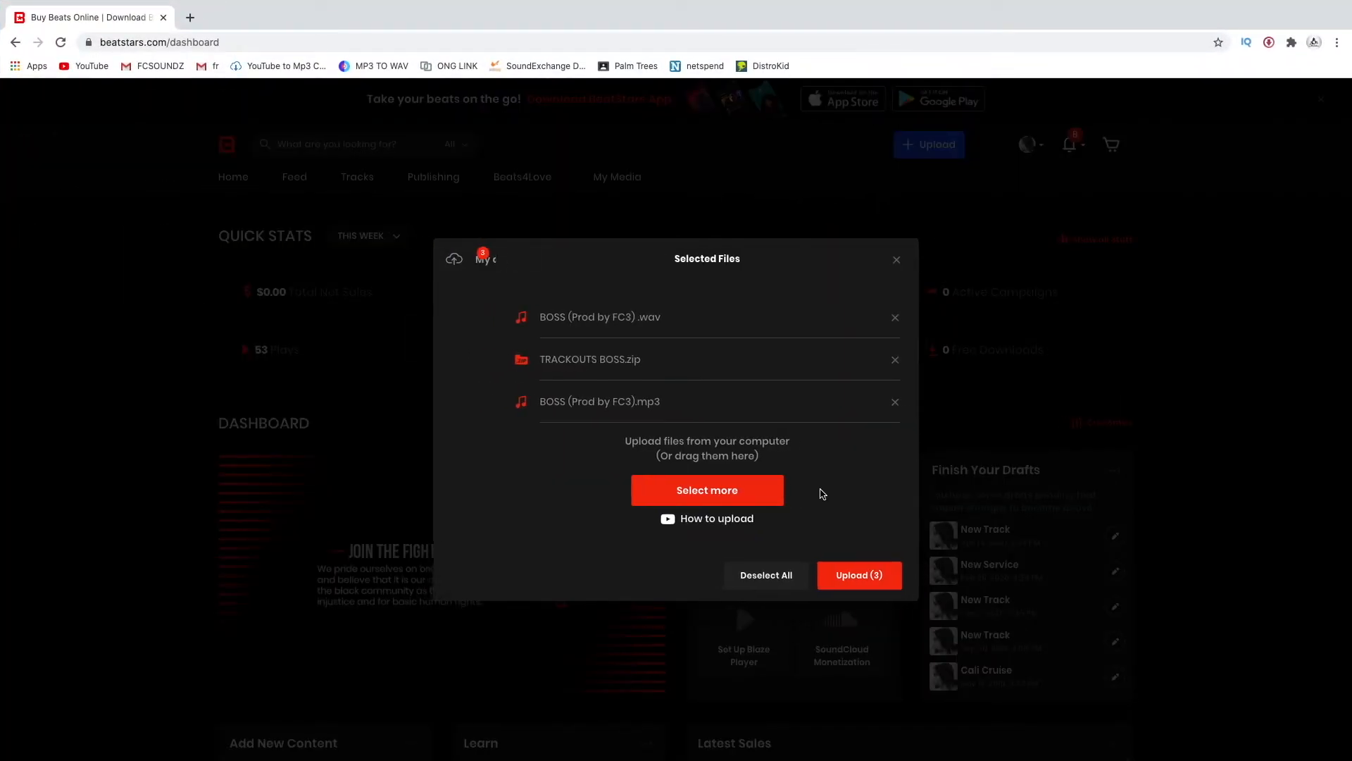
{"action": "left_click", "coordinate": [863, 576]}
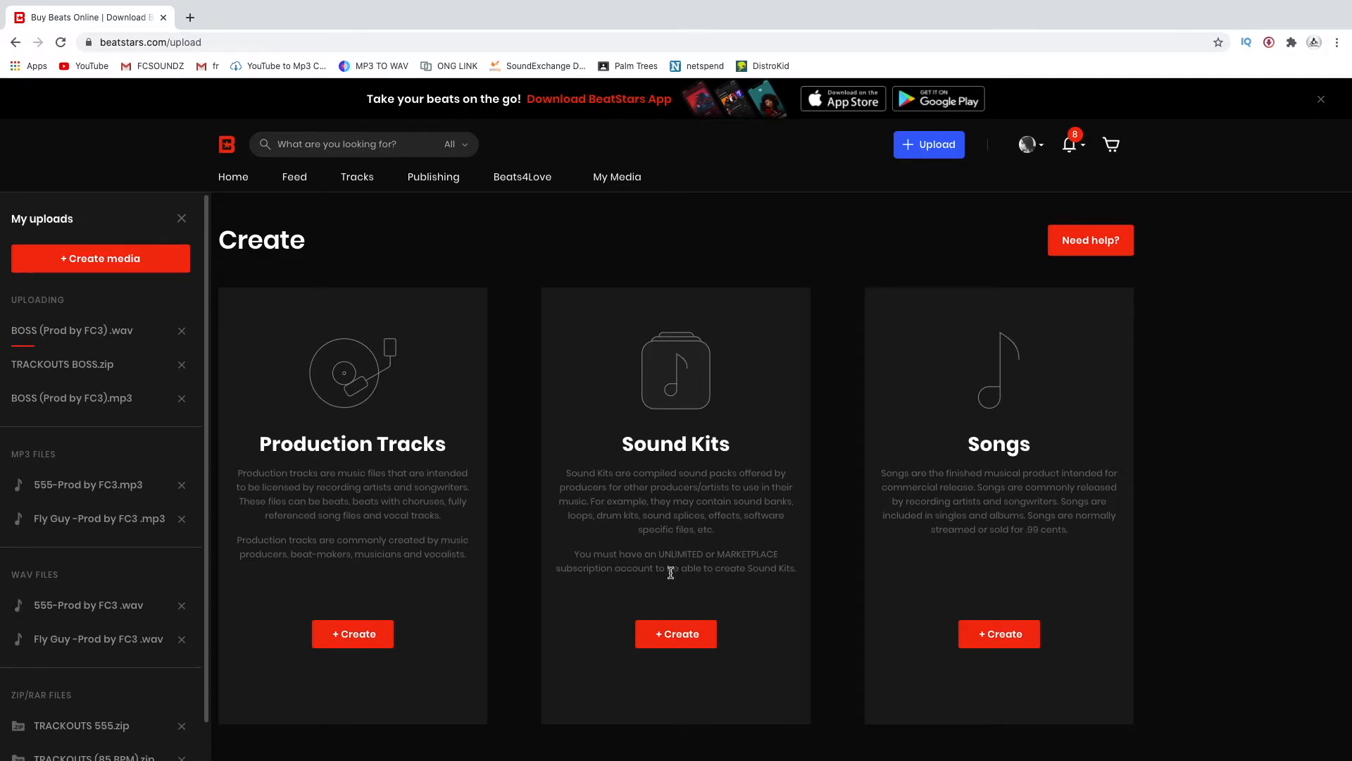
Step: Create a new production track and title it "BOSS (Prod by FC3)"
{"action": "left_click", "coordinate": [363, 634]}
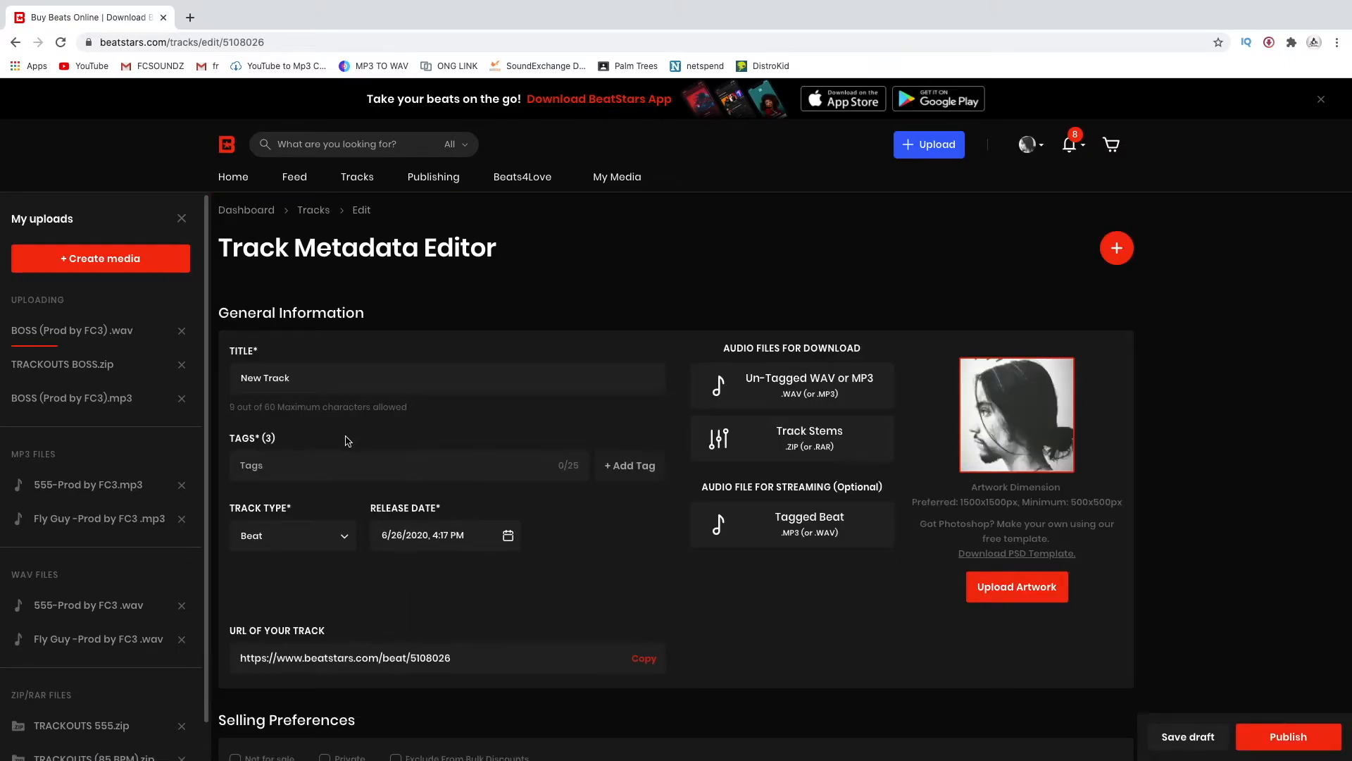
{"action": "left_click_drag", "start_coordinate": [327, 385], "coordinate": [99, 350]}
{"action": "type", "text": "BOSS (Prod by FC3)"}
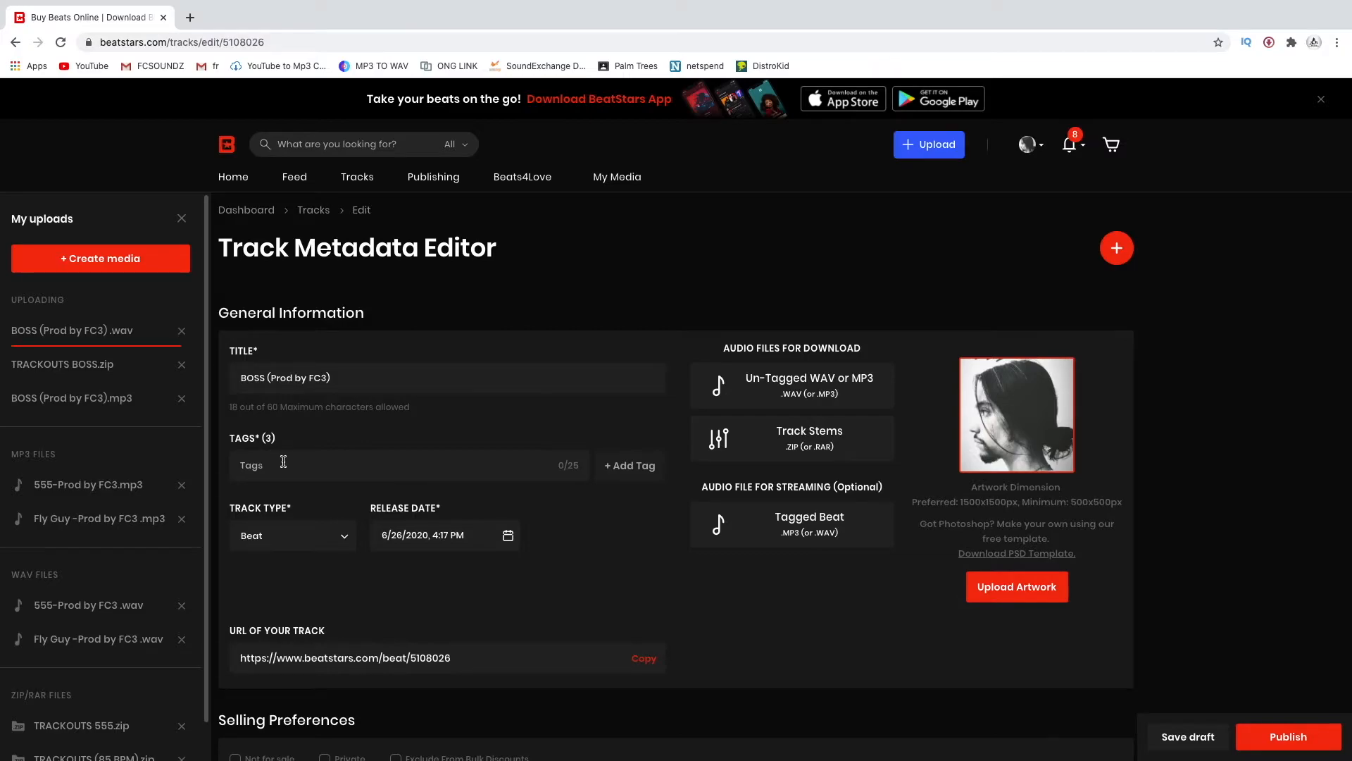
Step: Add the tags "smooth hip hop", "drdre type beat" and "let me ride type beat" to the track
{"action": "type", "text": "smooth hip hop"}
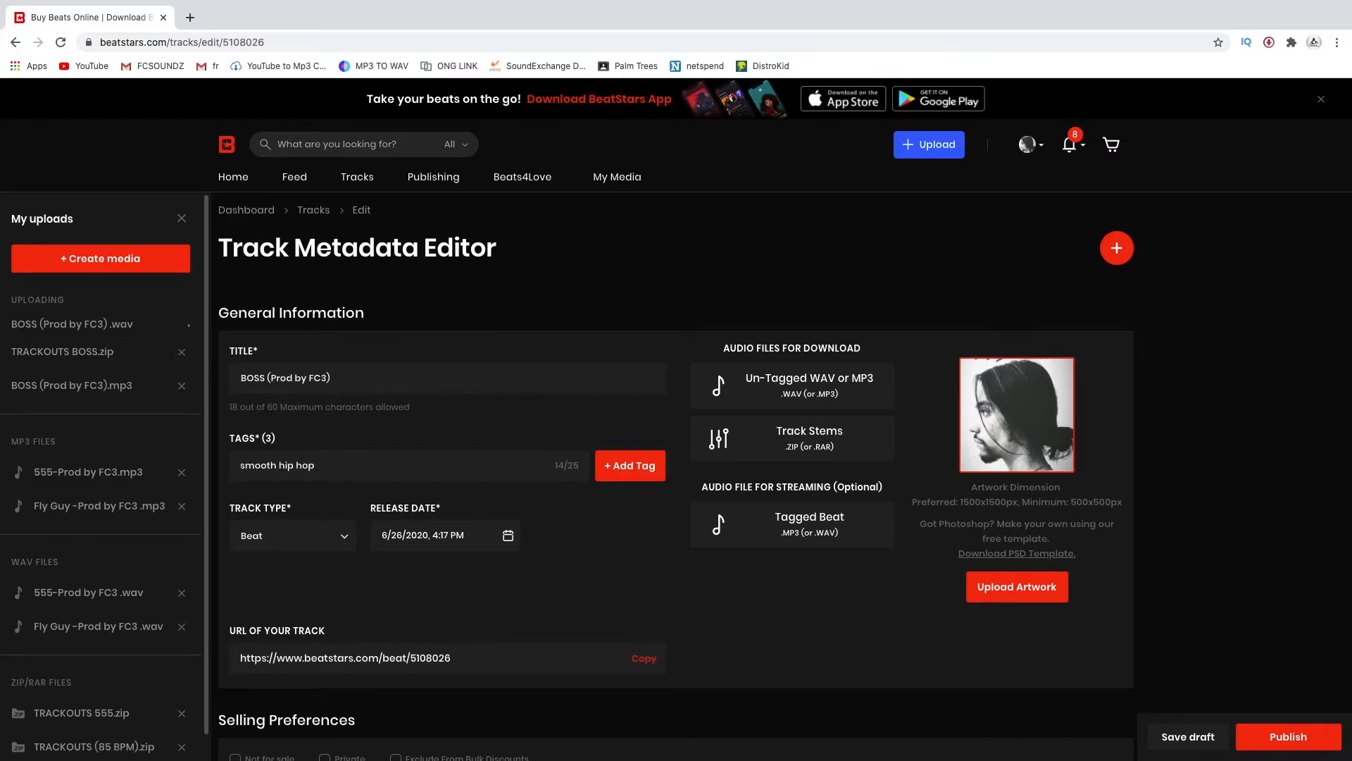
{"action": "key", "text": "Return"}
{"action": "type", "text": "drdre type beat"}
{"action": "key", "text": "Return"}
{"action": "type", "text": "let me ride type beat"}
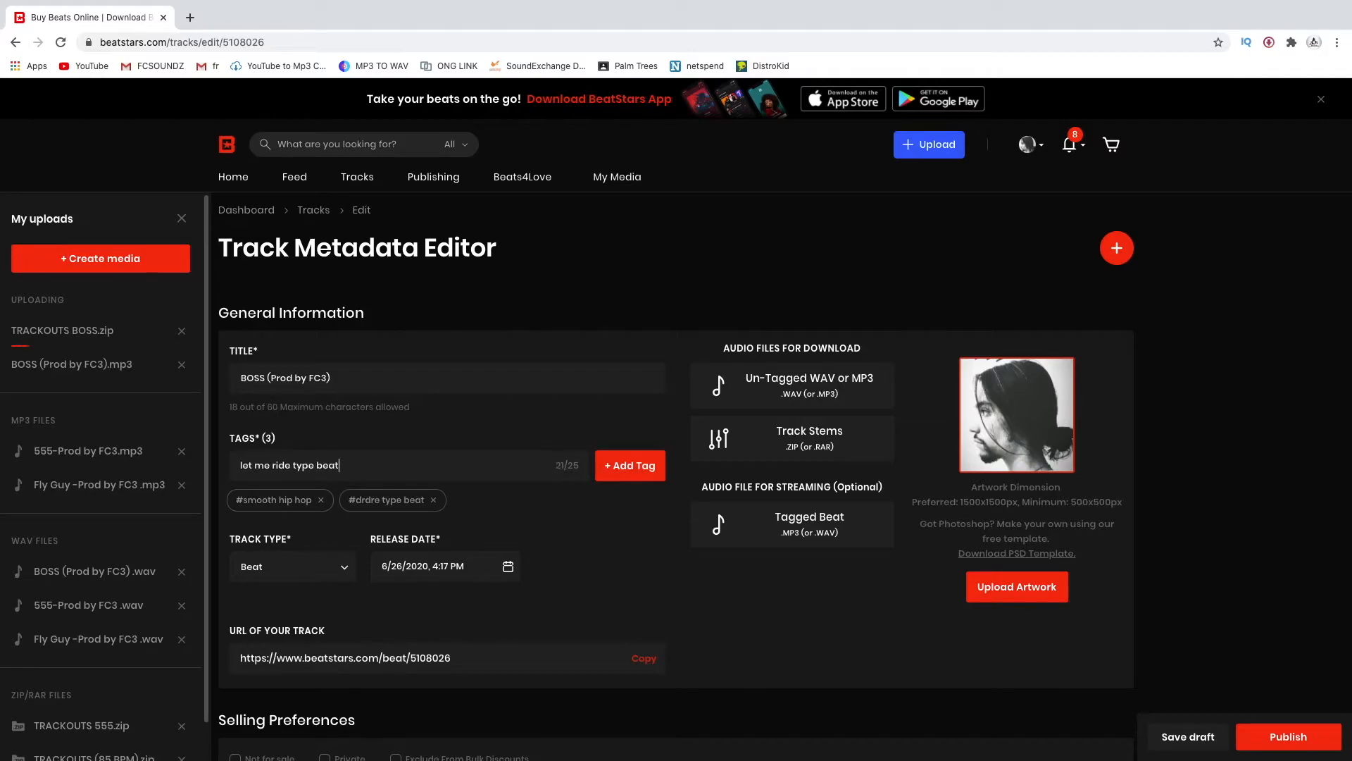
{"action": "key", "text": "Return"}
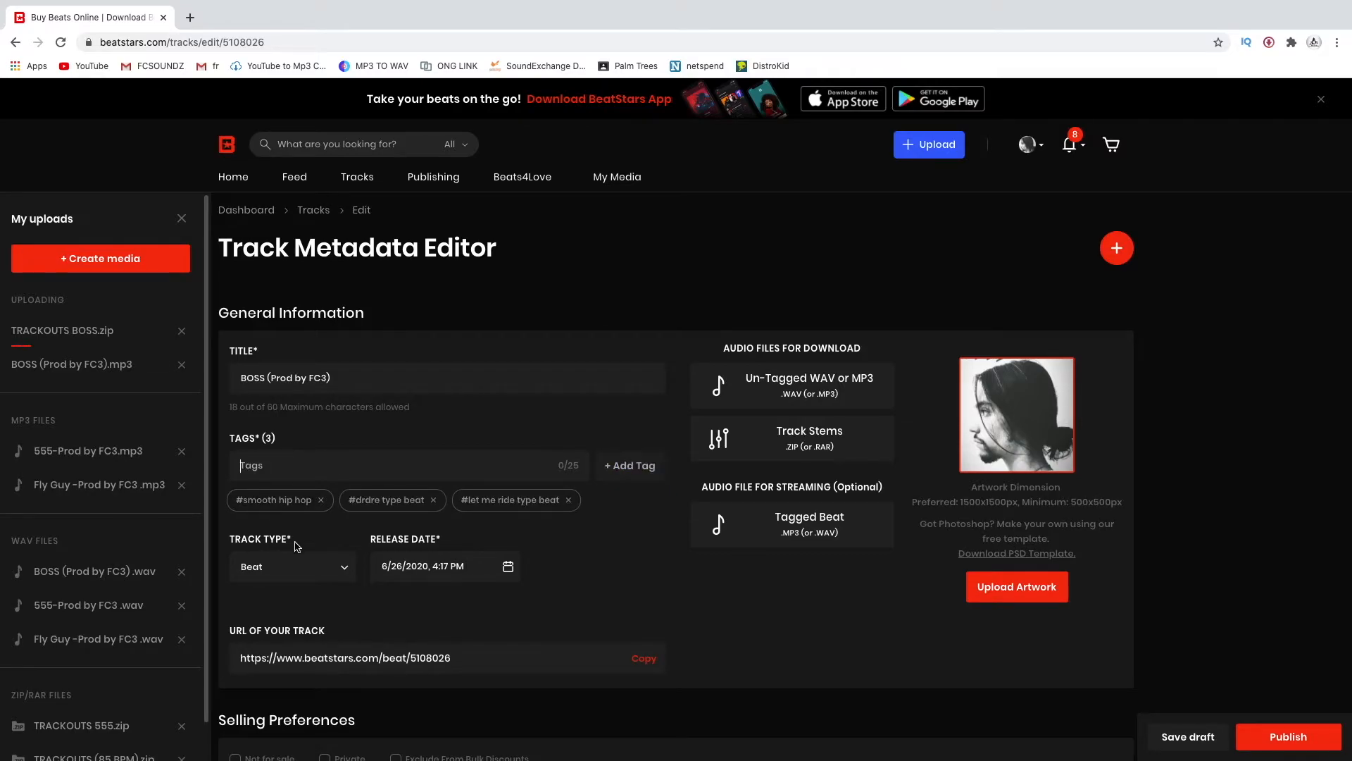
Step: Check the available track types and leave the track type as Beat
{"action": "scroll", "coordinate": [292, 572], "scroll_direction": "down", "scroll_amount": 1}
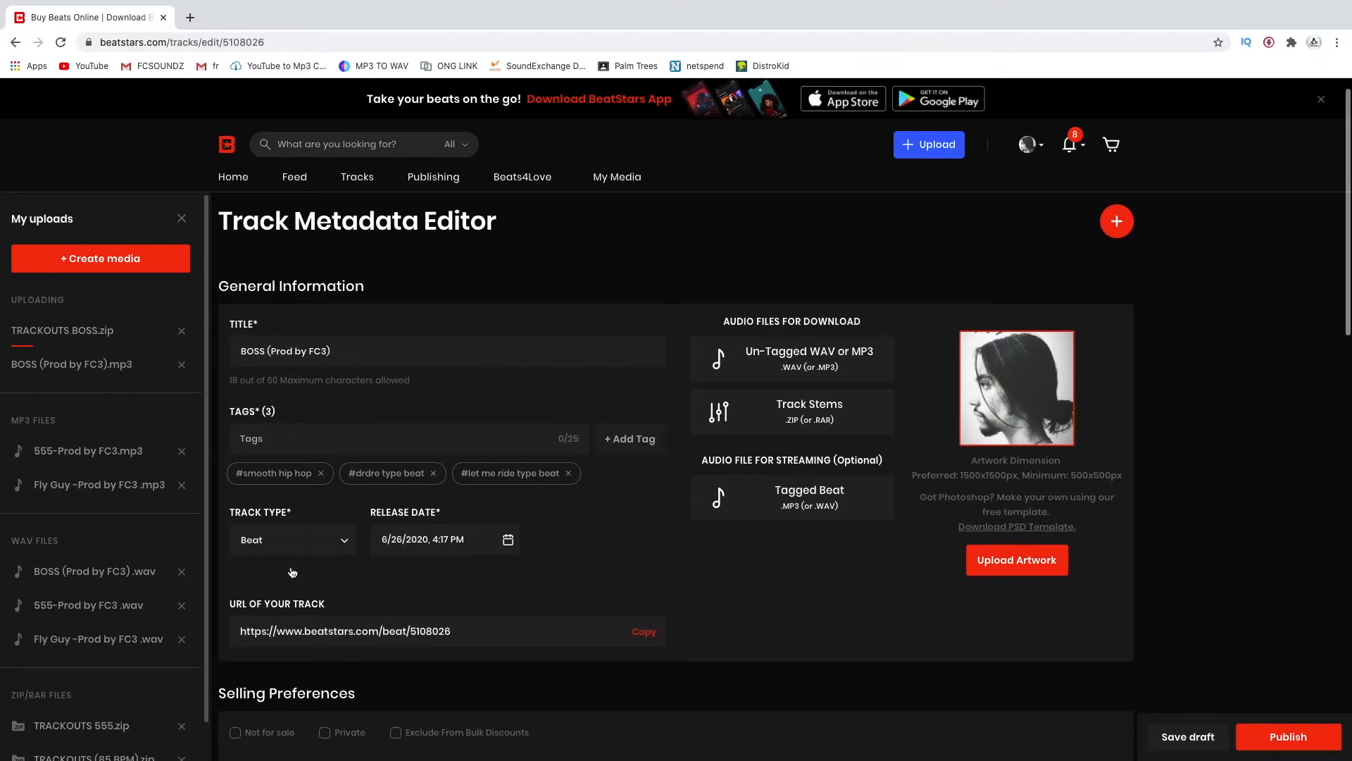
{"action": "left_click", "coordinate": [297, 554]}
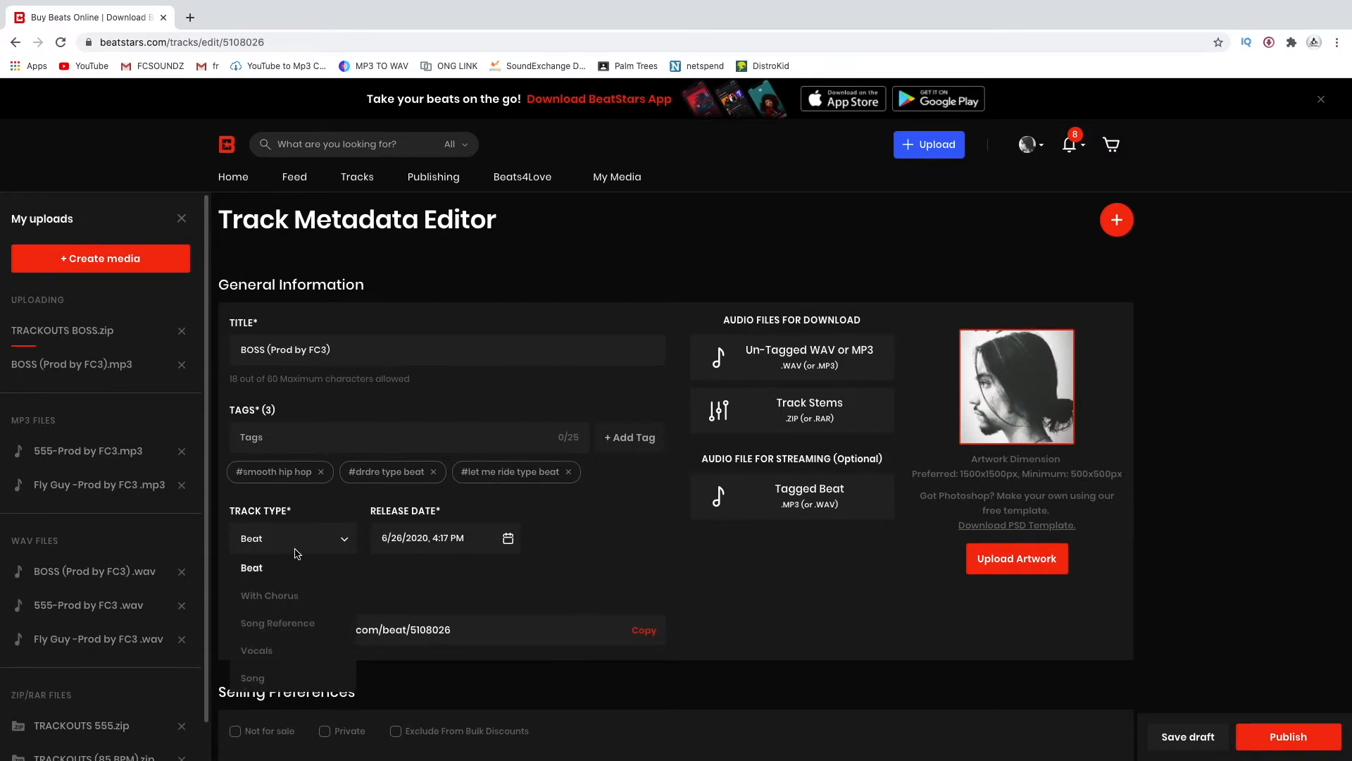
{"action": "scroll", "coordinate": [297, 554], "scroll_direction": "down", "scroll_amount": 1}
{"action": "left_click", "coordinate": [302, 533]}
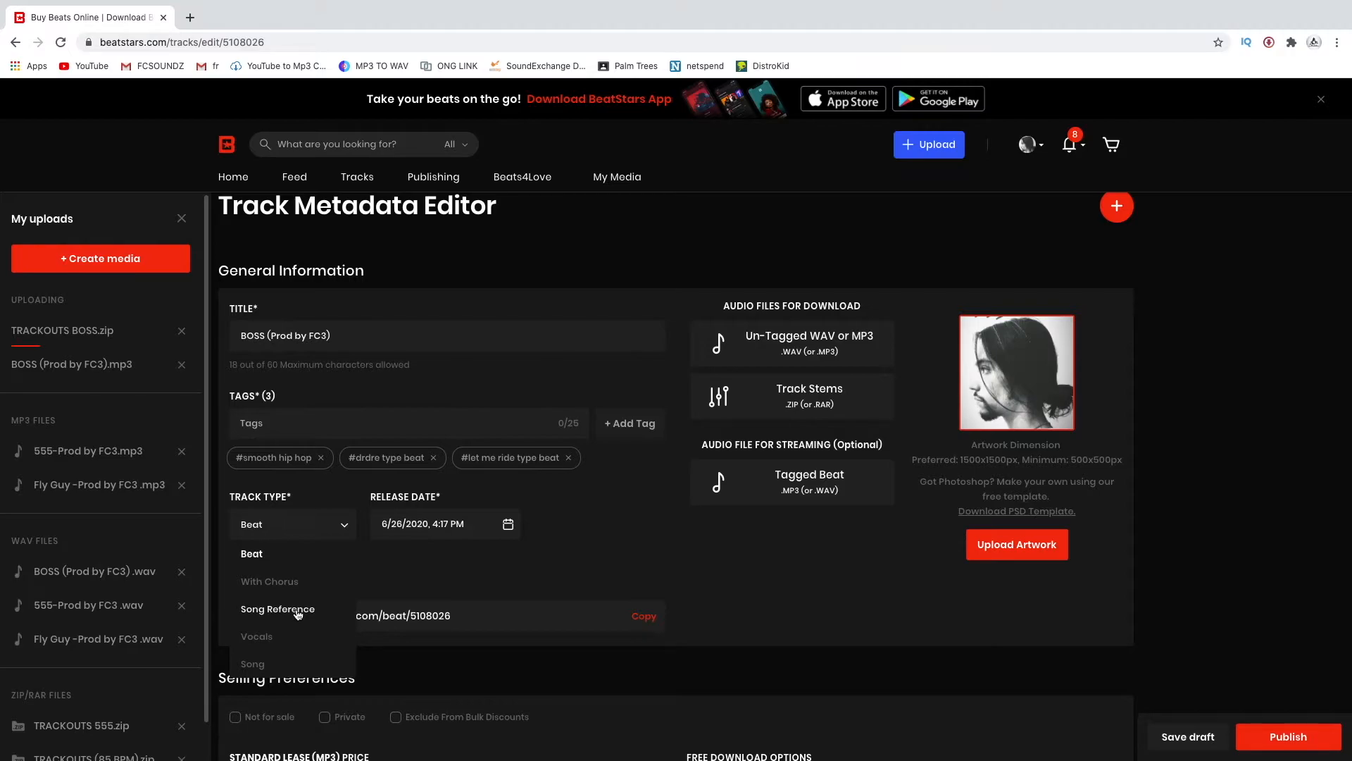
Step: Review the track's release date, URL, artwork requirements, selling preferences and license prices
{"action": "scroll", "coordinate": [298, 617], "scroll_direction": "down", "scroll_amount": 2}
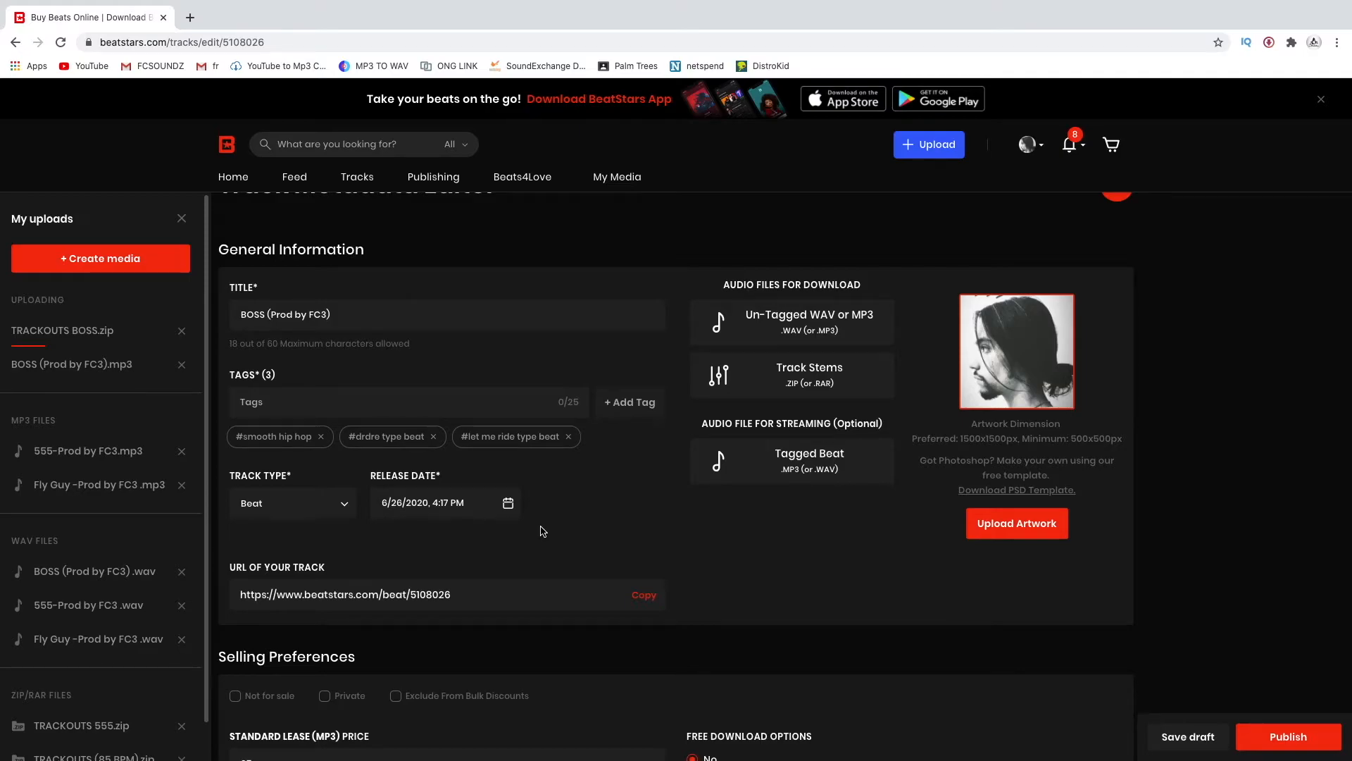
{"action": "scroll", "coordinate": [543, 530], "scroll_direction": "down", "scroll_amount": 1}
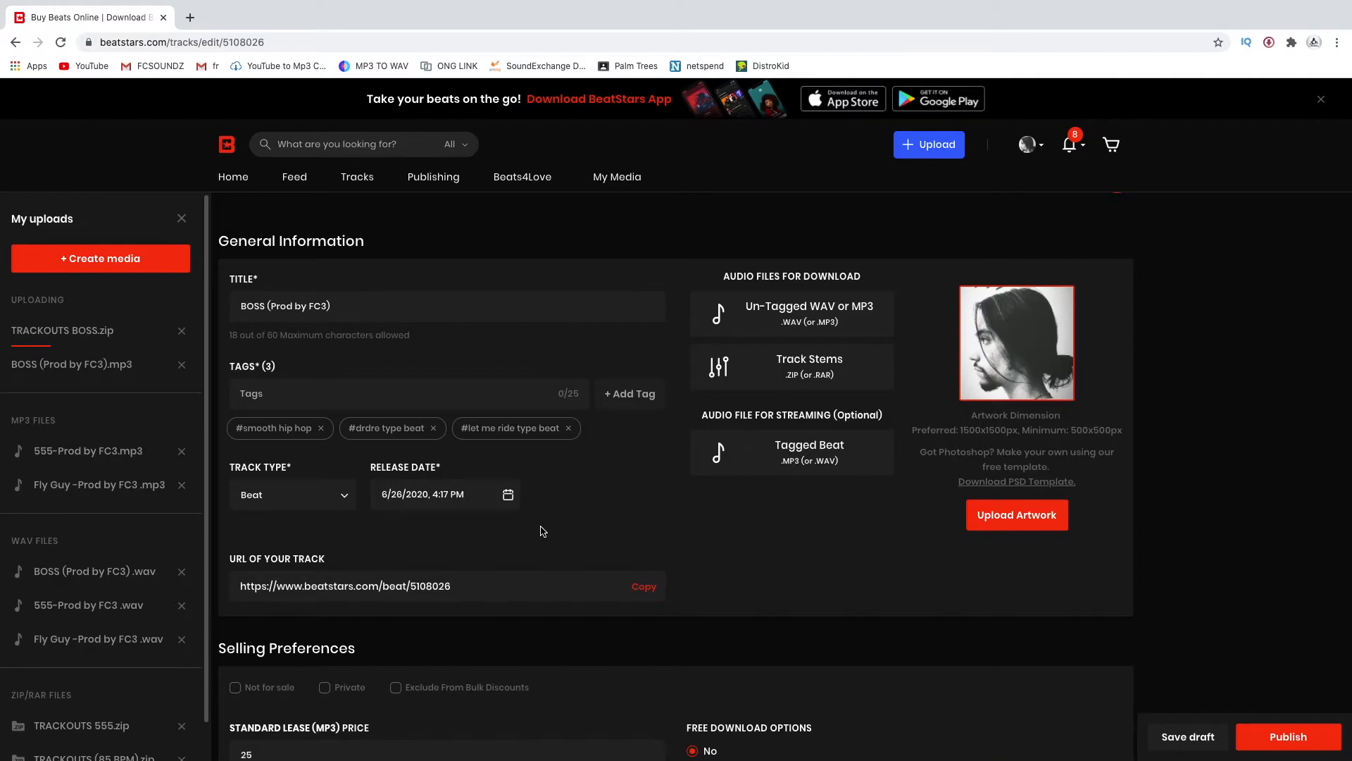
{"action": "scroll", "coordinate": [543, 530], "scroll_direction": "down", "scroll_amount": 3}
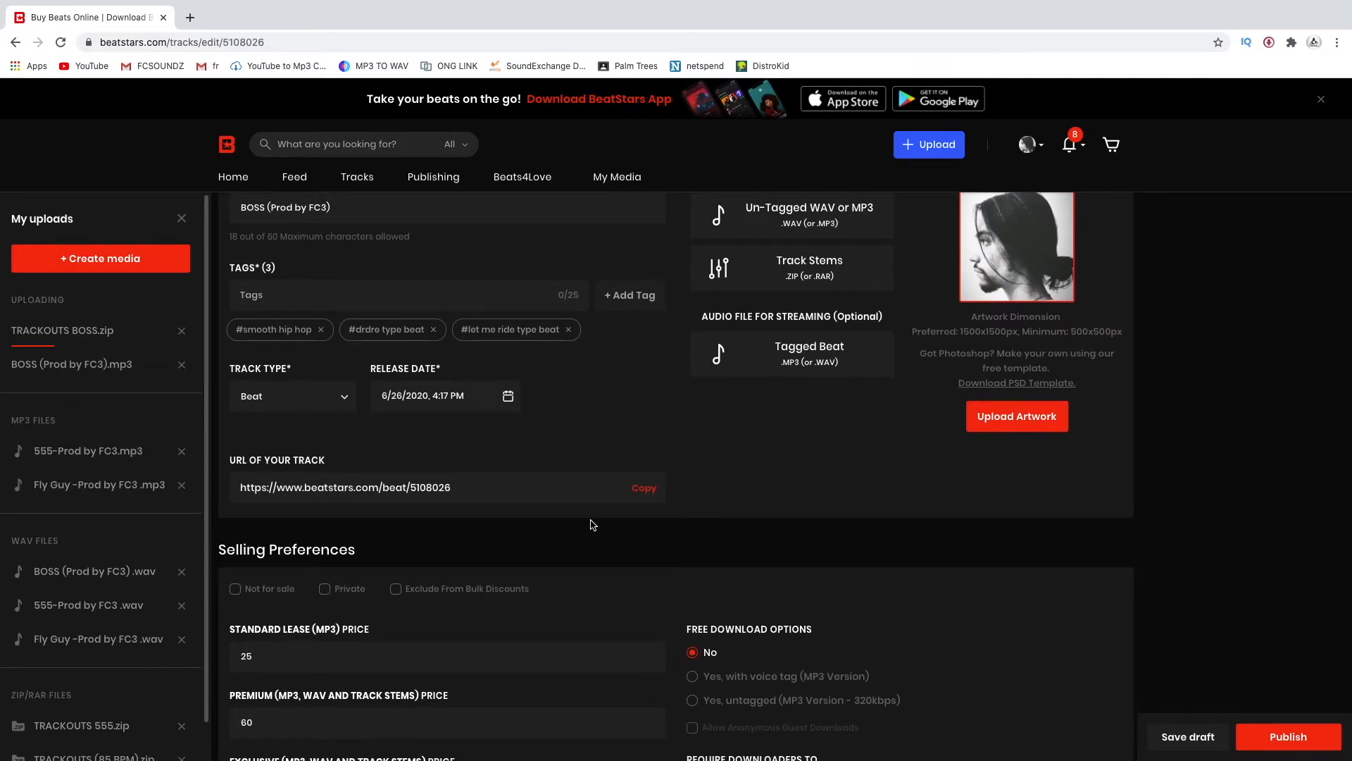
{"action": "scroll", "coordinate": [597, 519], "scroll_direction": "up", "scroll_amount": 1}
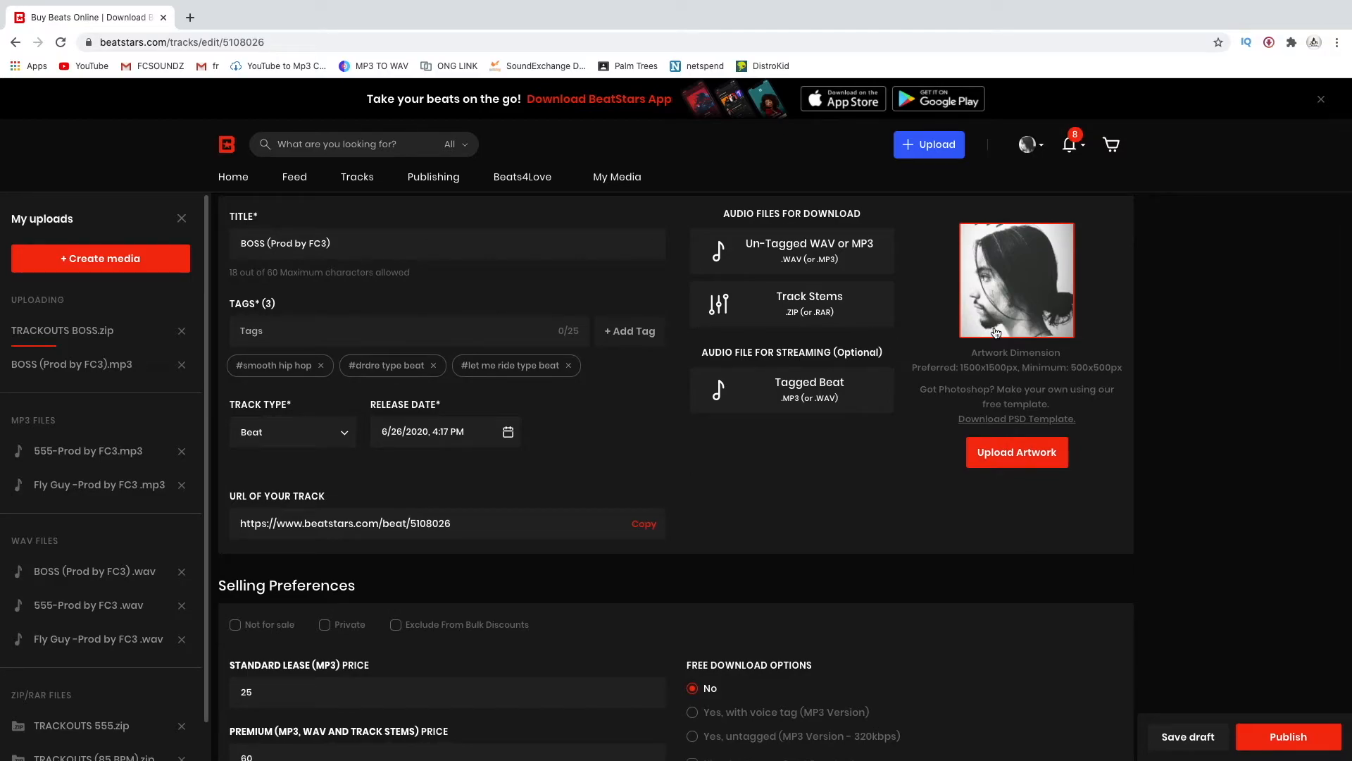
{"action": "scroll", "coordinate": [885, 479], "scroll_direction": "down", "scroll_amount": 2}
{"action": "scroll", "coordinate": [885, 481], "scroll_direction": "down", "scroll_amount": 1}
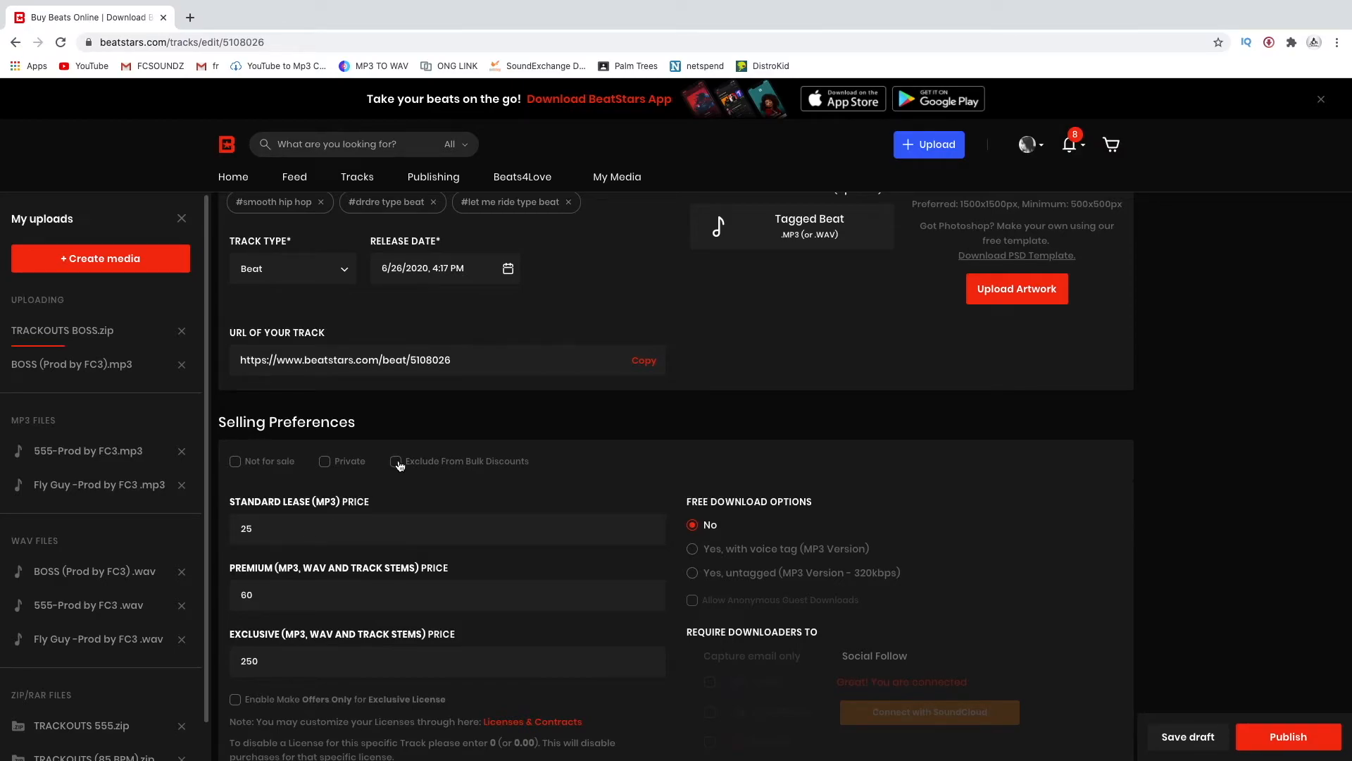
{"action": "scroll", "coordinate": [358, 575], "scroll_direction": "down", "scroll_amount": 2}
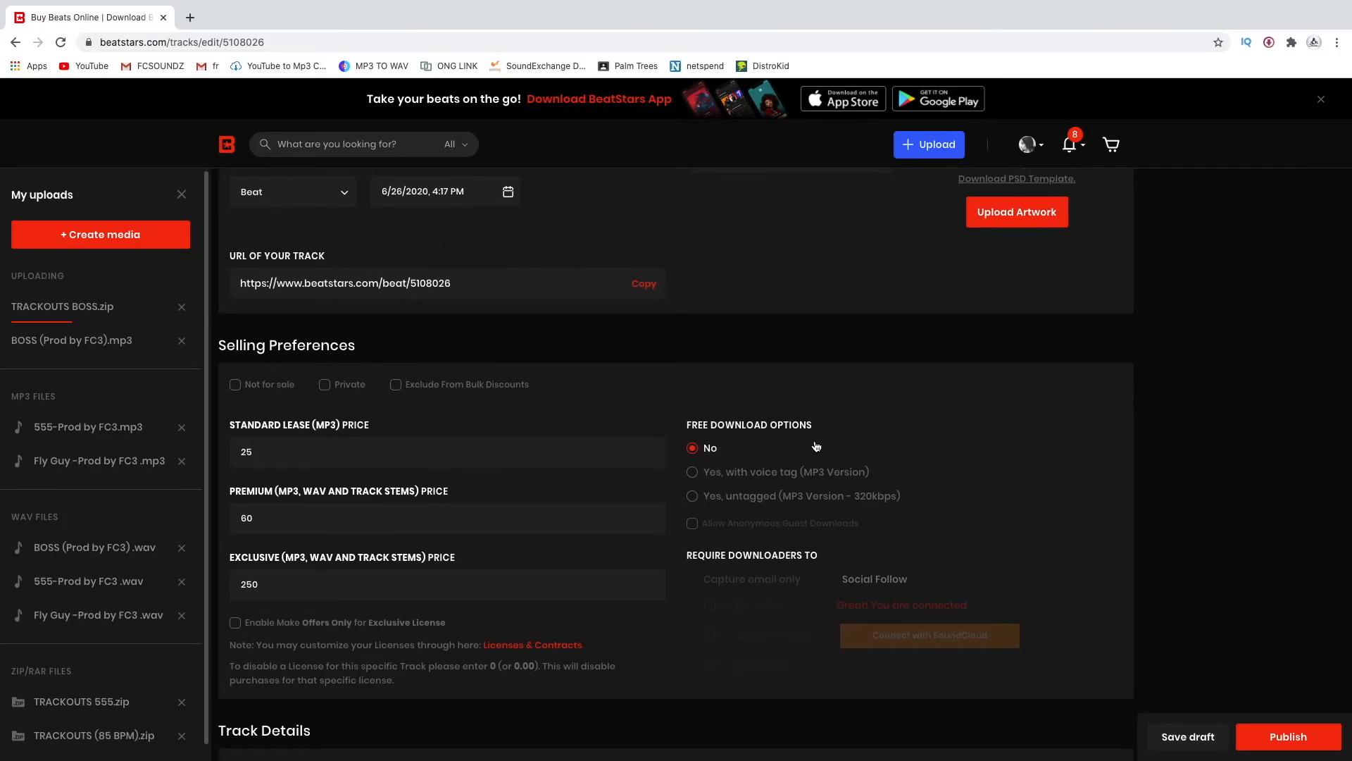
Step: Allow free downloads with voice tag (MP3 Version) and require downloaders to "Capture email only"
{"action": "left_click", "coordinate": [693, 497]}
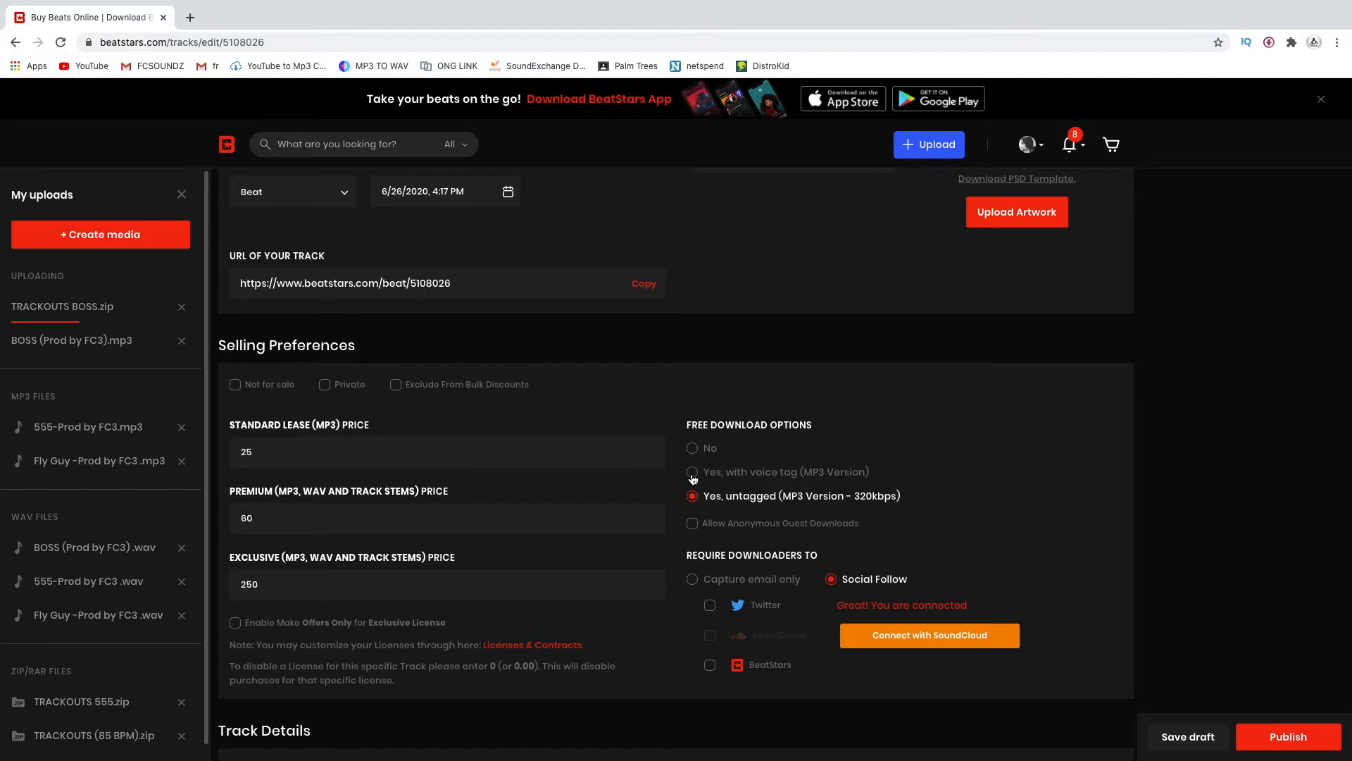
{"action": "left_click", "coordinate": [693, 475]}
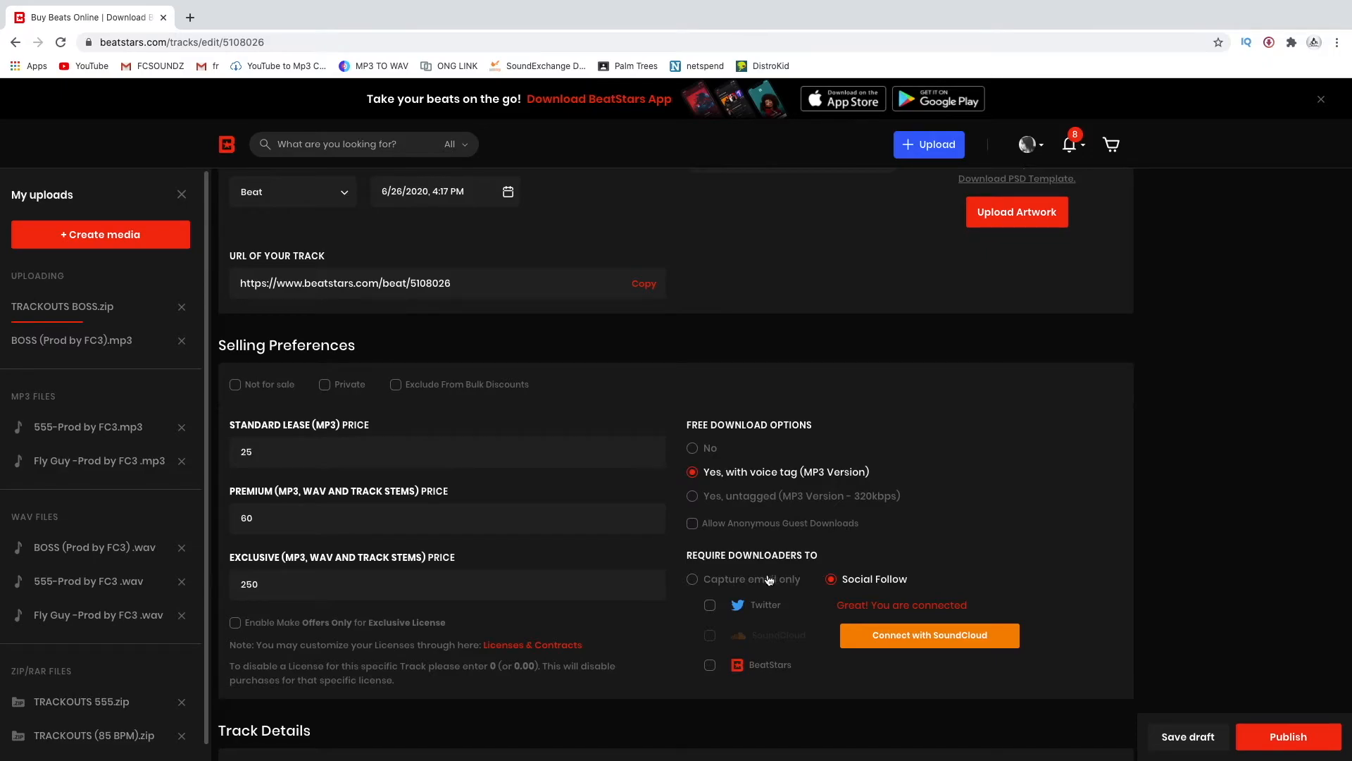
{"action": "left_click", "coordinate": [696, 580]}
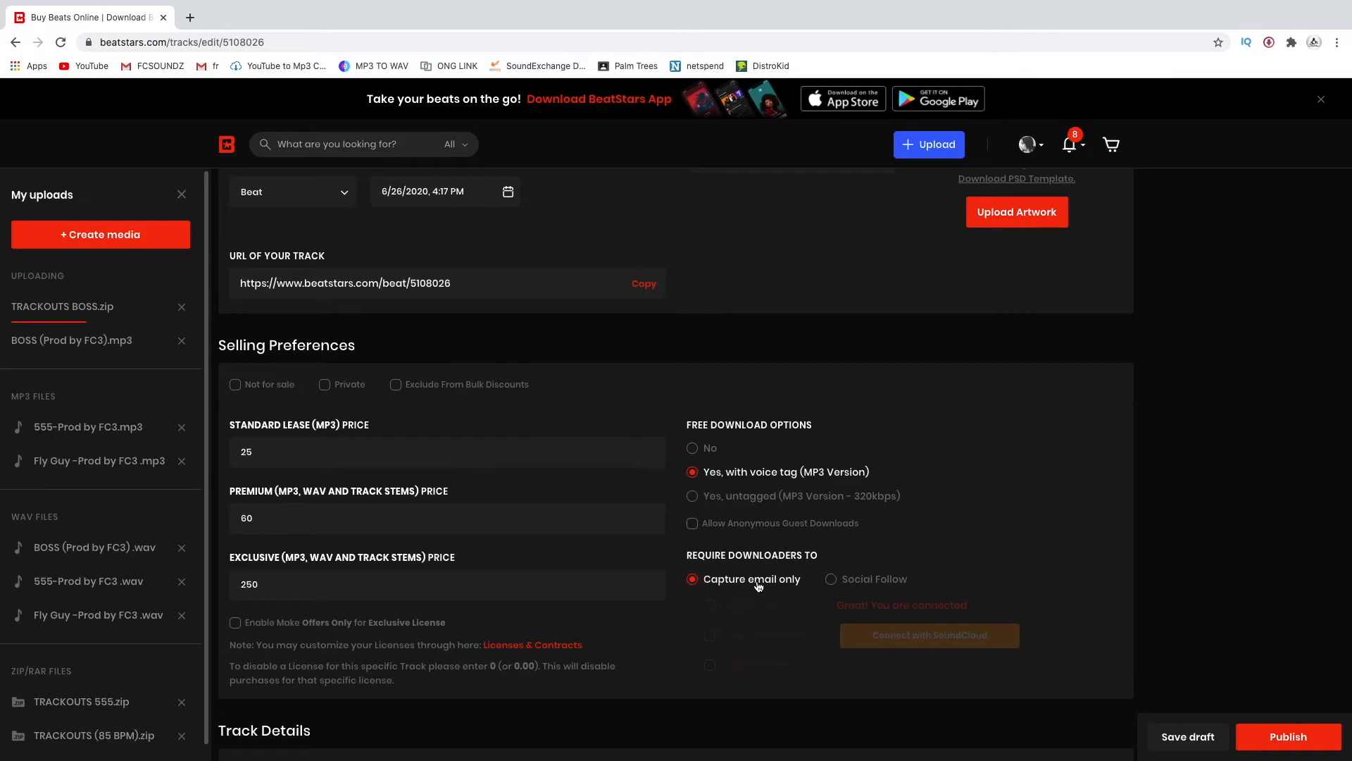
{"action": "left_click", "coordinate": [831, 580]}
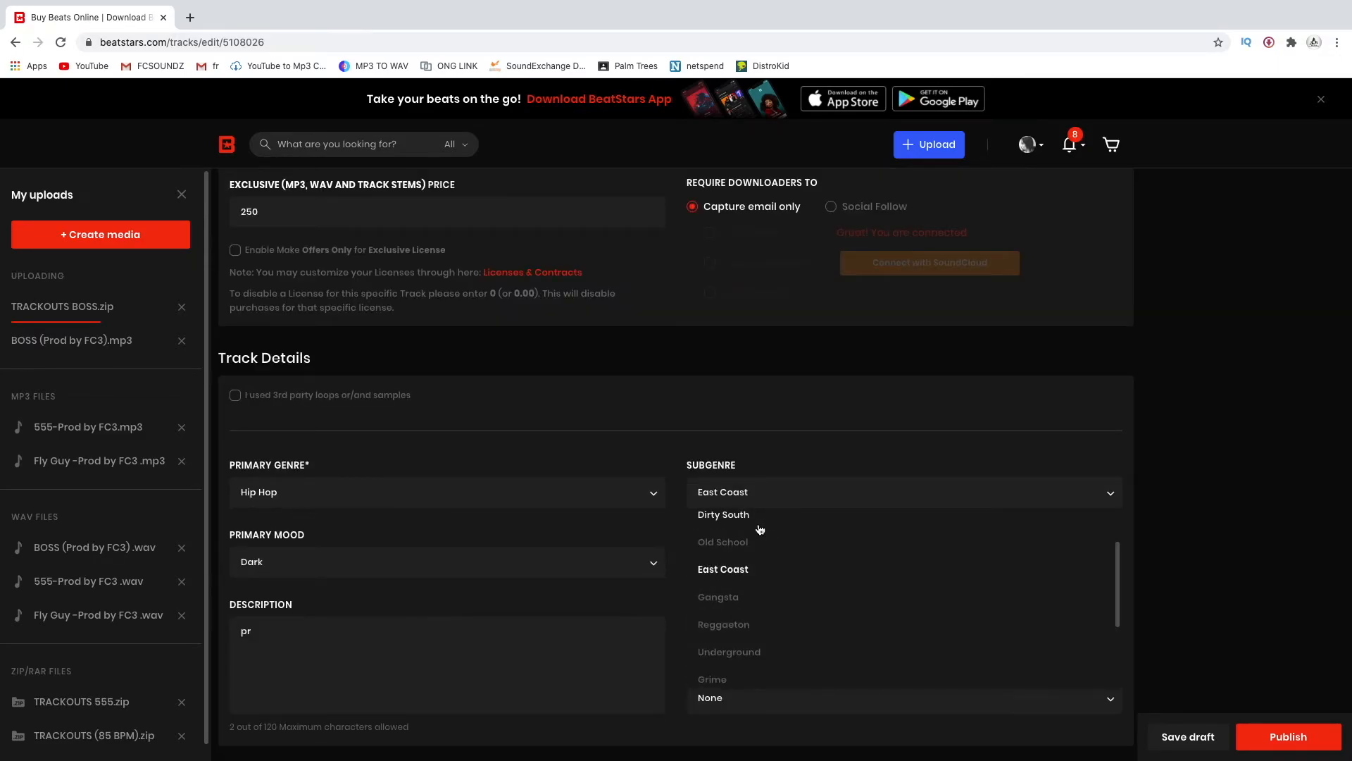
Step: Keep East Coast as the Hip Hop subgenre and set the primary mood to Soulful and secondary mood to Mellow
{"action": "scroll", "coordinate": [751, 567], "scroll_direction": "down", "scroll_amount": 1}
{"action": "scroll", "coordinate": [751, 567], "scroll_direction": "down", "scroll_amount": 2}
{"action": "scroll", "coordinate": [752, 568], "scroll_direction": "down", "scroll_amount": 1}
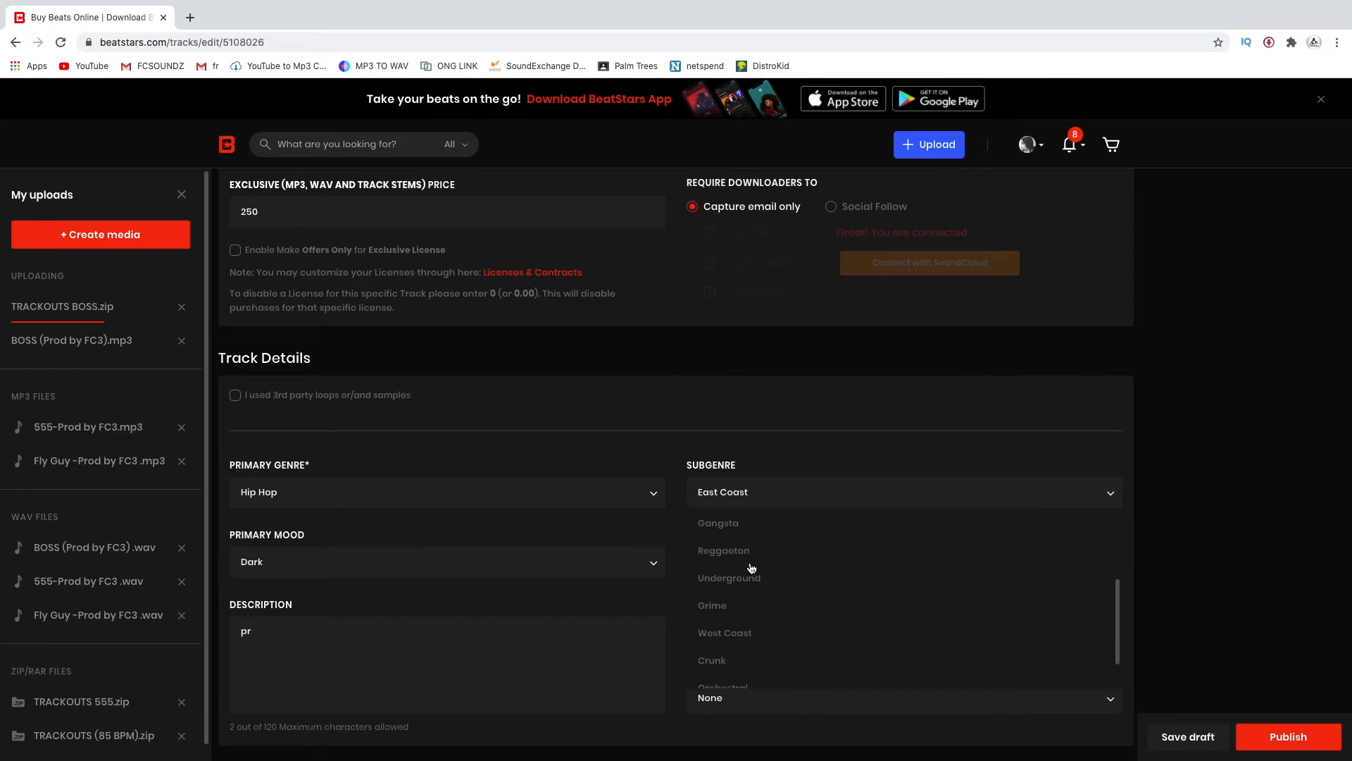
{"action": "scroll", "coordinate": [752, 570], "scroll_direction": "up", "scroll_amount": 2}
{"action": "scroll", "coordinate": [752, 574], "scroll_direction": "up", "scroll_amount": 3}
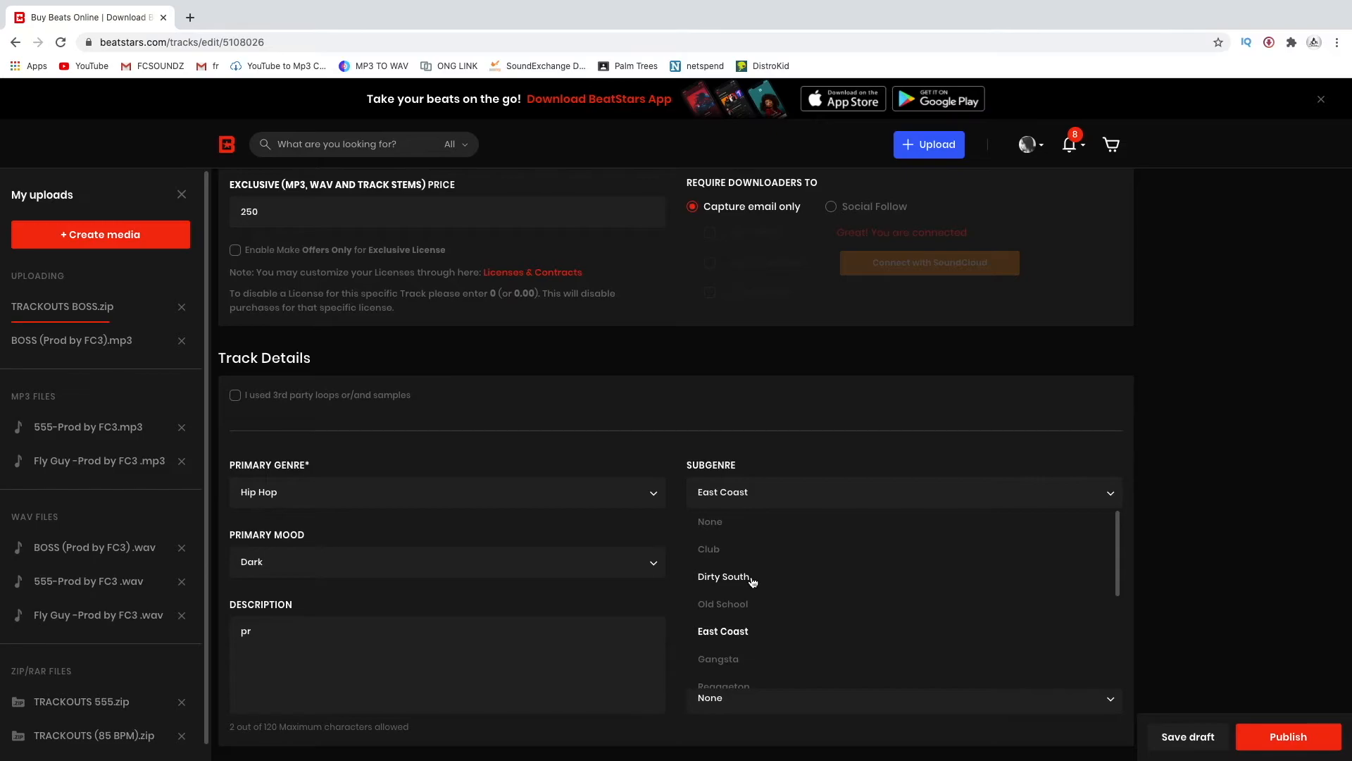
{"action": "scroll", "coordinate": [753, 592], "scroll_direction": "down", "scroll_amount": 2}
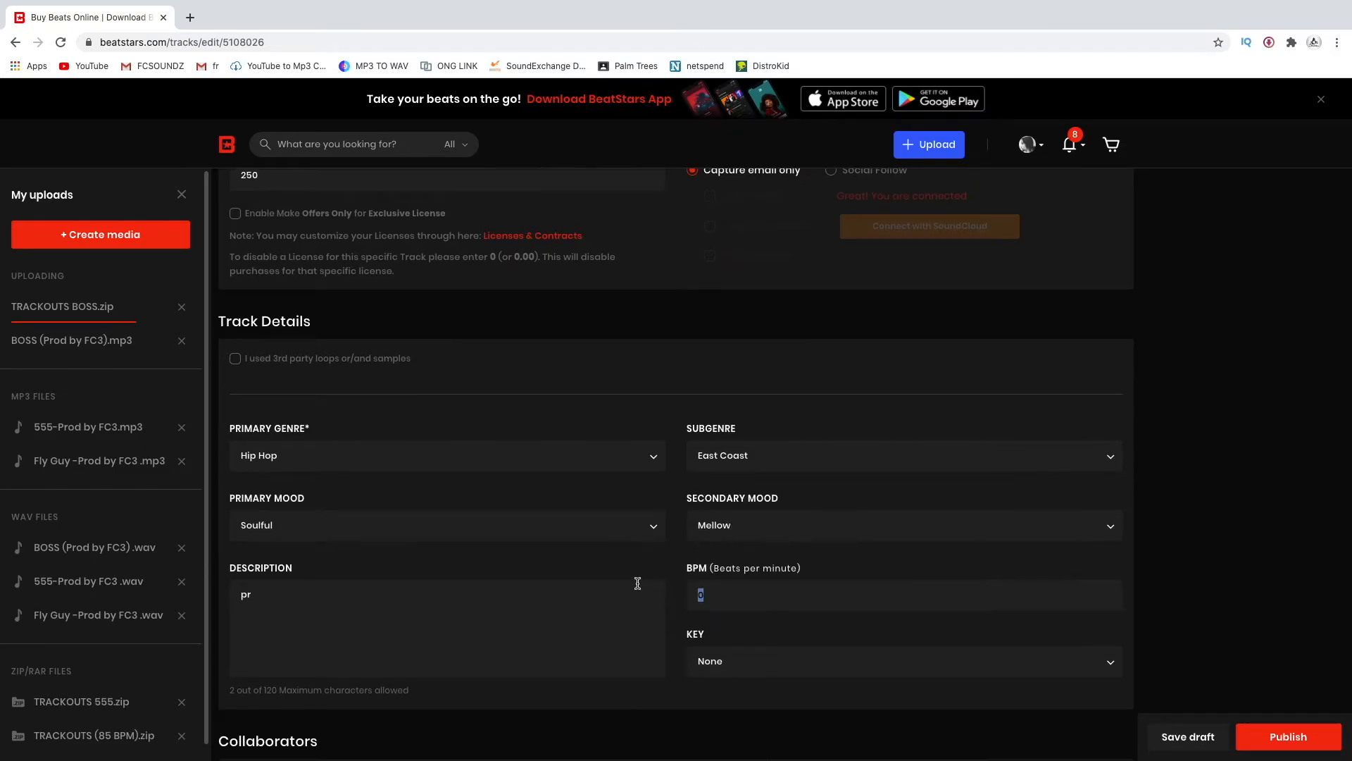
Step: Set the BPM to 90 and look through the key options, leaving the key at None
{"action": "type", "text": "9"}
{"action": "left_click", "coordinate": [741, 663]}
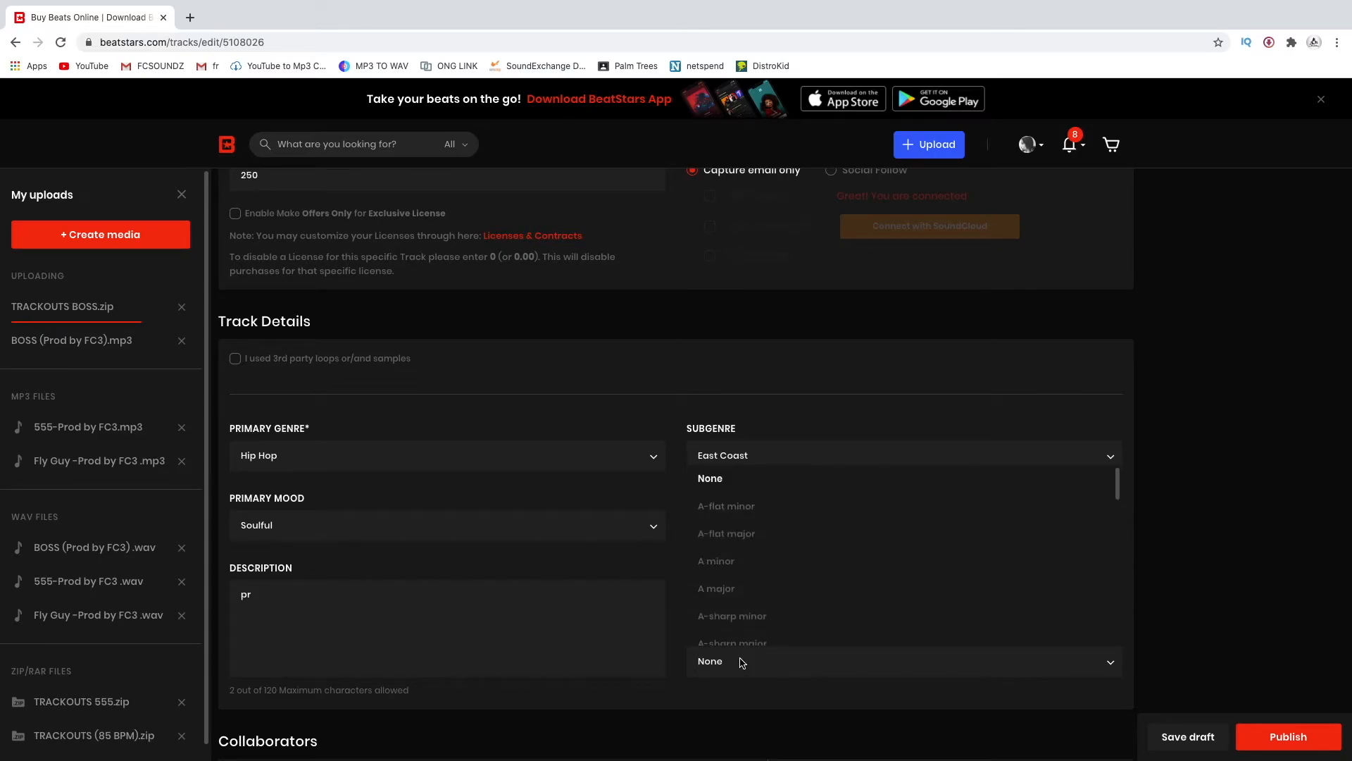
{"action": "scroll", "coordinate": [748, 620], "scroll_direction": "down", "scroll_amount": 2}
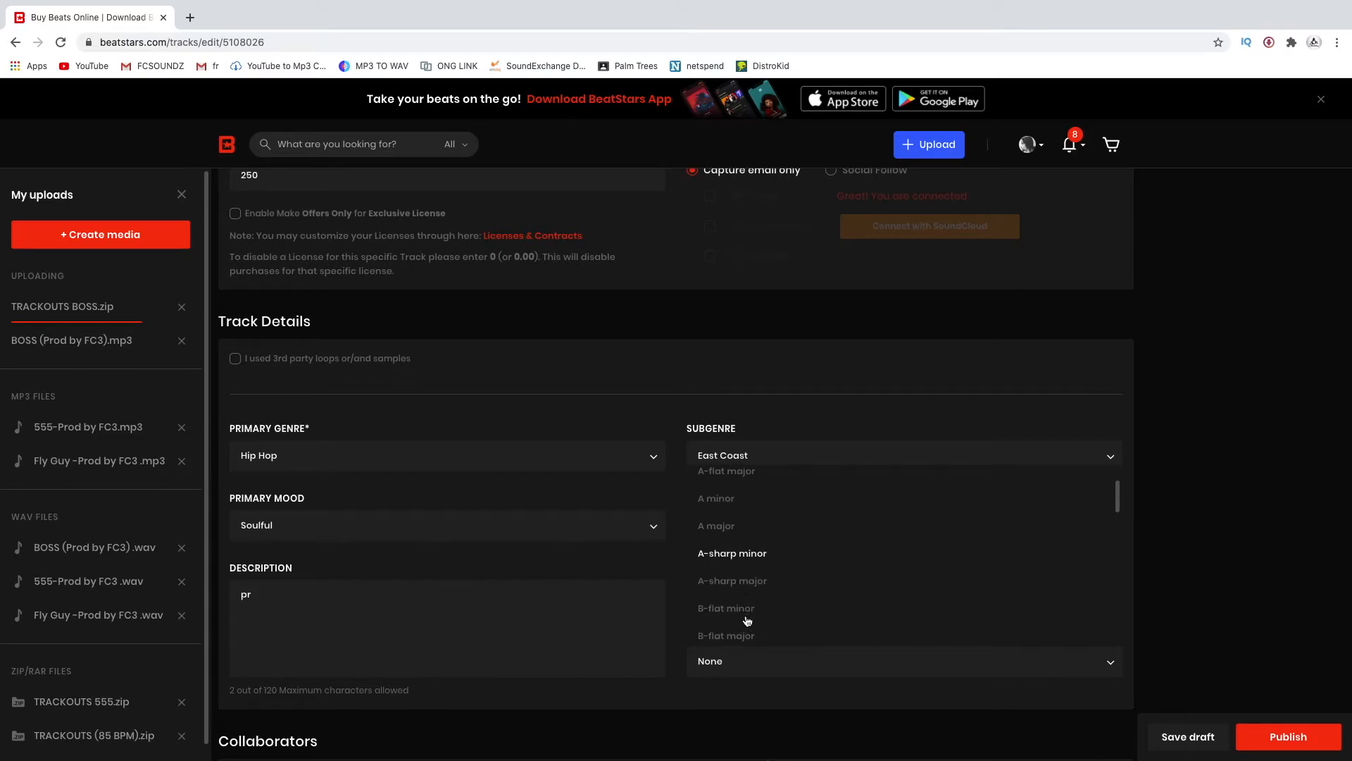
{"action": "scroll", "coordinate": [747, 621], "scroll_direction": "up", "scroll_amount": 2}
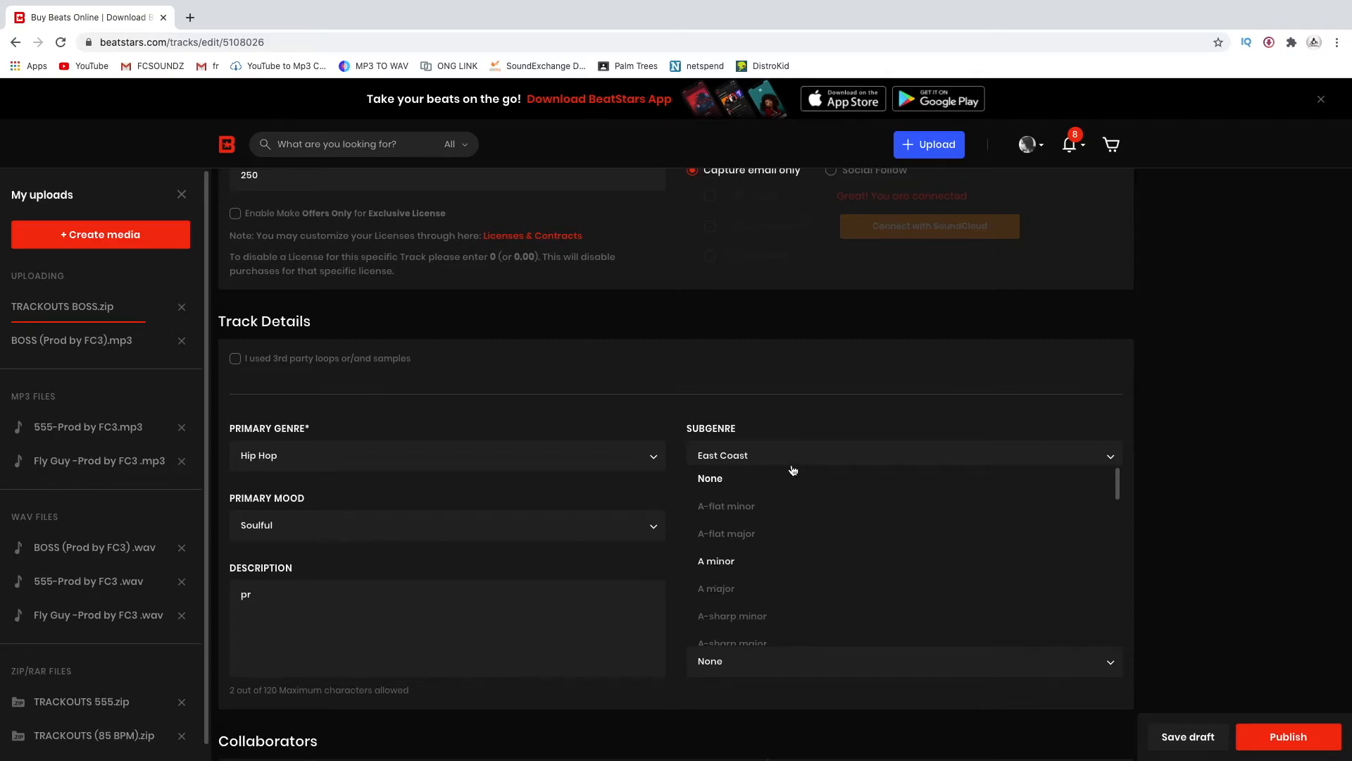
{"action": "left_click", "coordinate": [820, 416]}
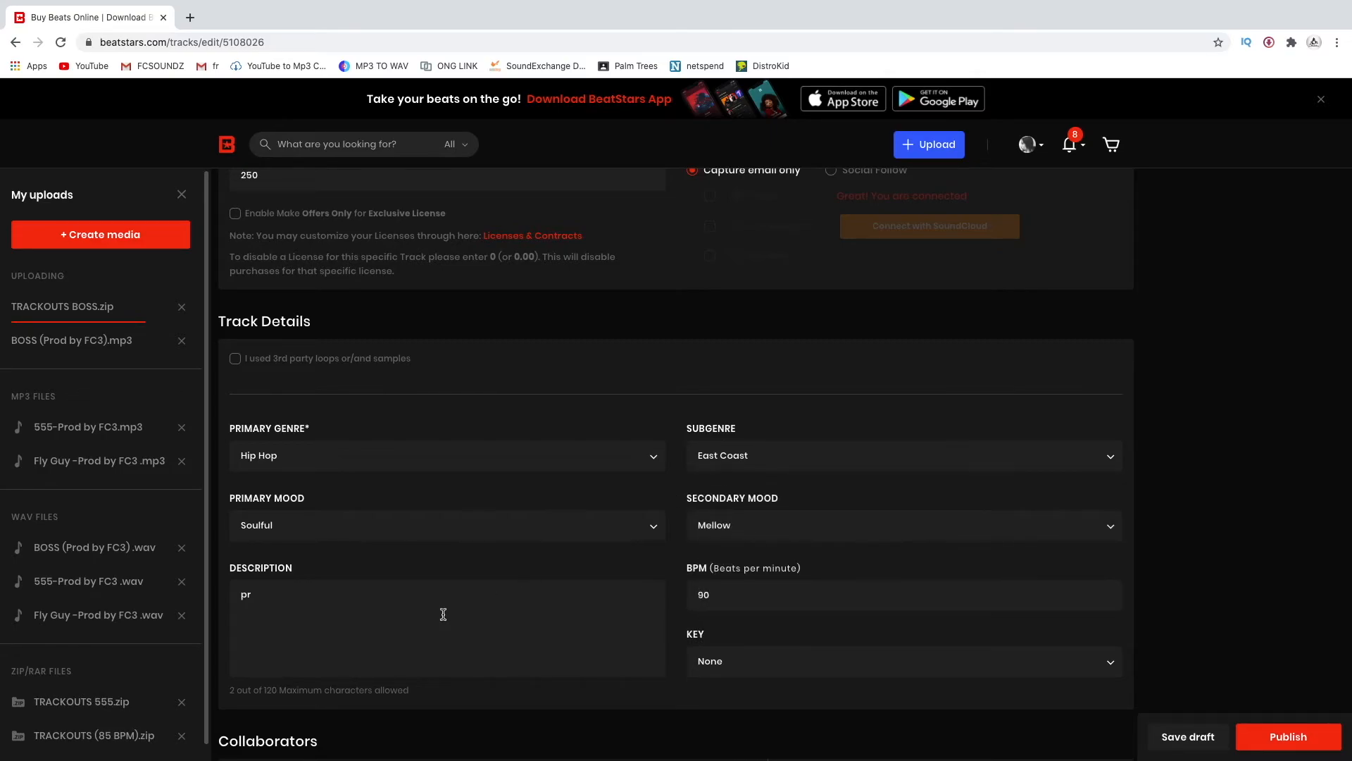
Step: Complete the track description as "prod by FC3" and review the Collaborators and Related Videos sections
{"action": "left_click", "coordinate": [376, 605]}
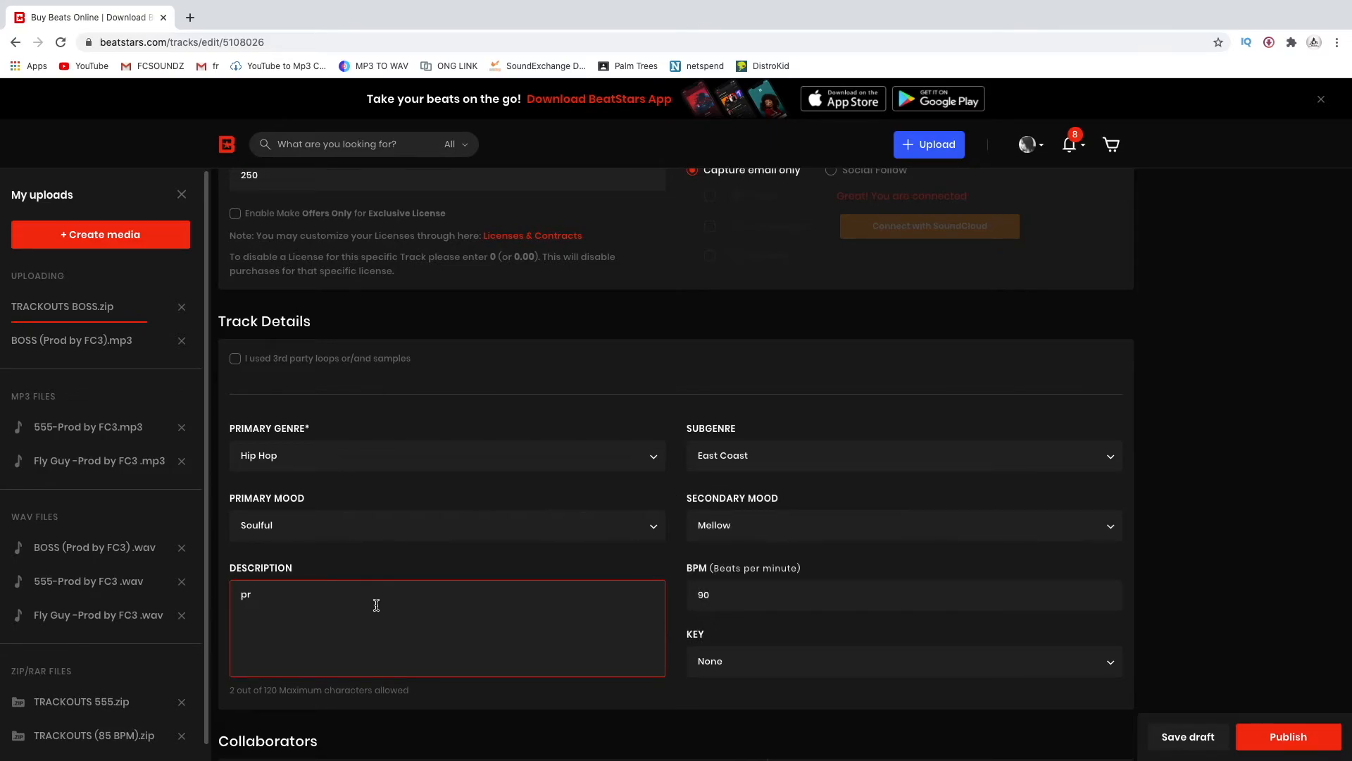
{"action": "type", "text": "od by FC3"}
{"action": "scroll", "coordinate": [483, 478], "scroll_direction": "down", "scroll_amount": 5}
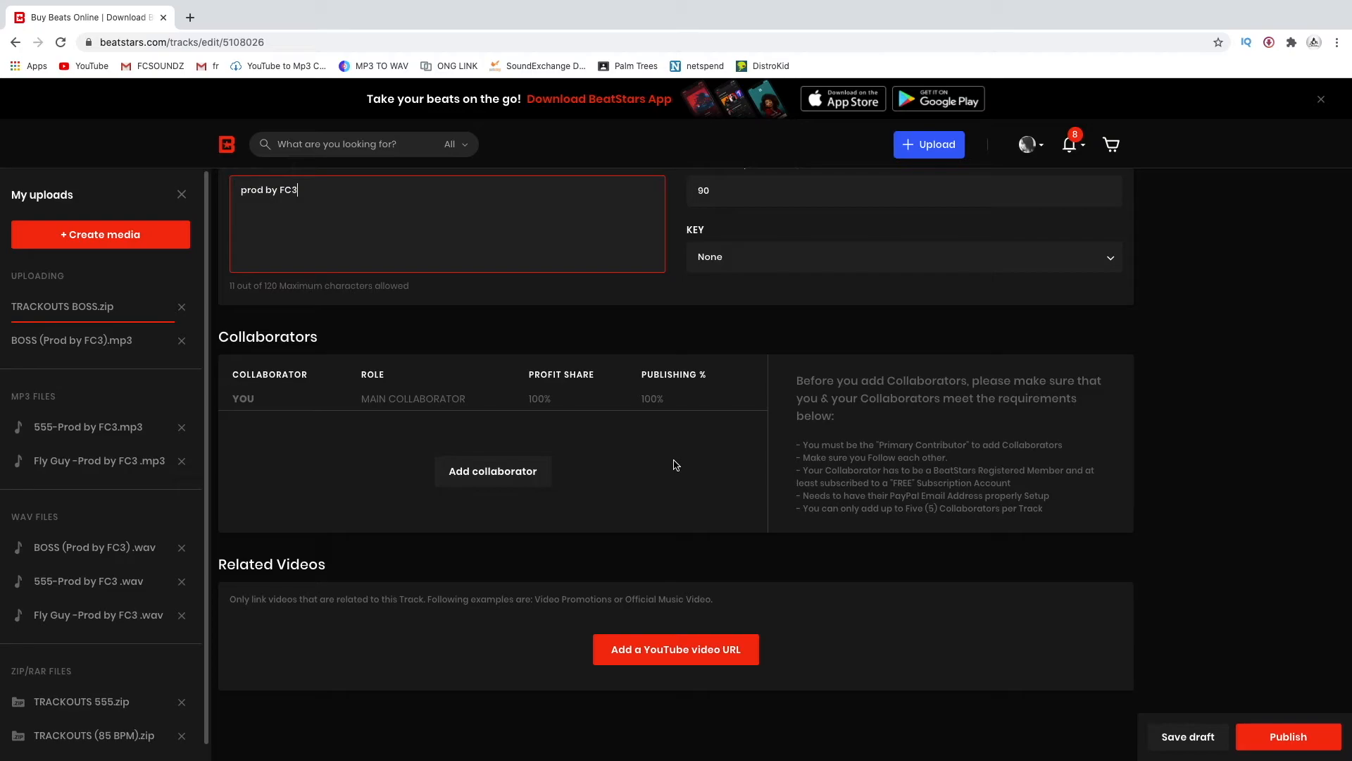
{"action": "scroll", "coordinate": [674, 465], "scroll_direction": "down", "scroll_amount": 1}
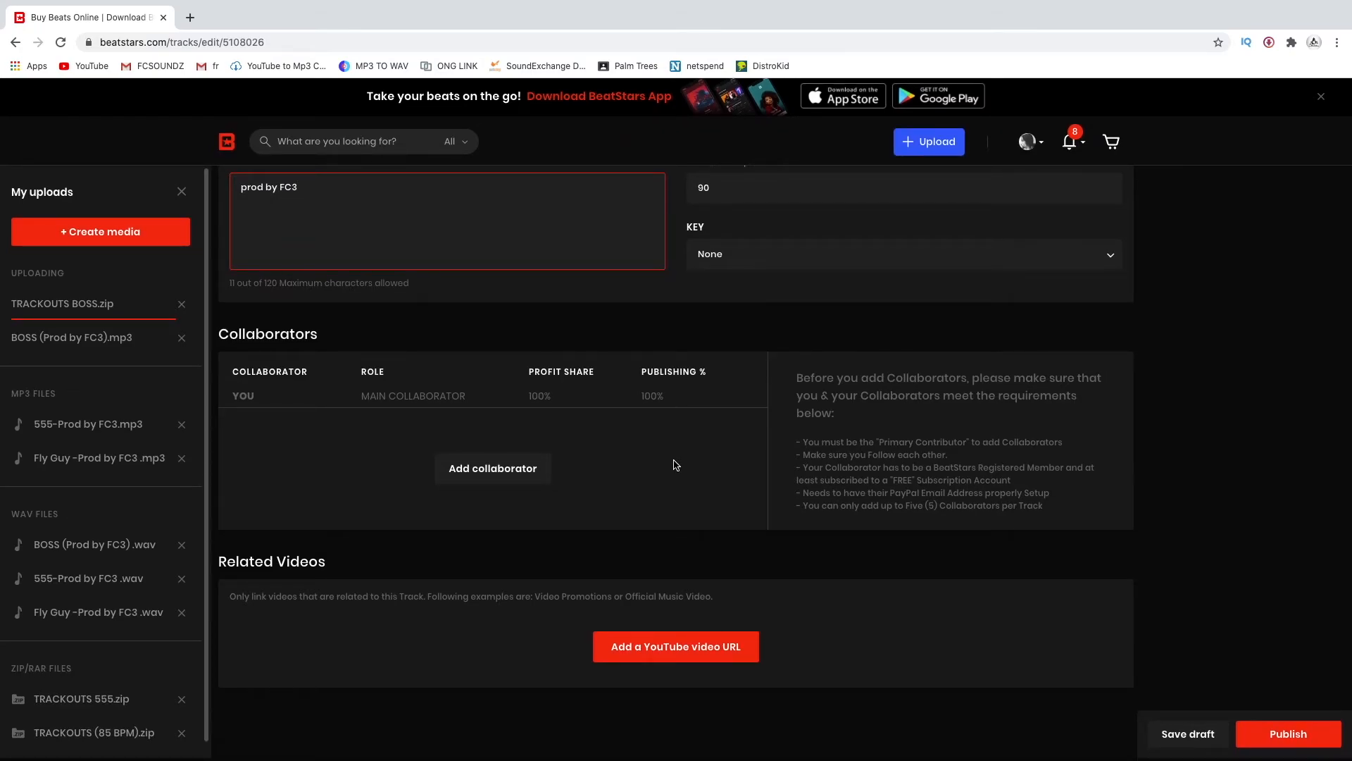
Step: Link "BOSS (Prod by FC3) .wav" as the un-tagged audio and TRACKOUTS BOSS.zip as the track stems
{"action": "scroll", "coordinate": [674, 464], "scroll_direction": "up", "scroll_amount": 10}
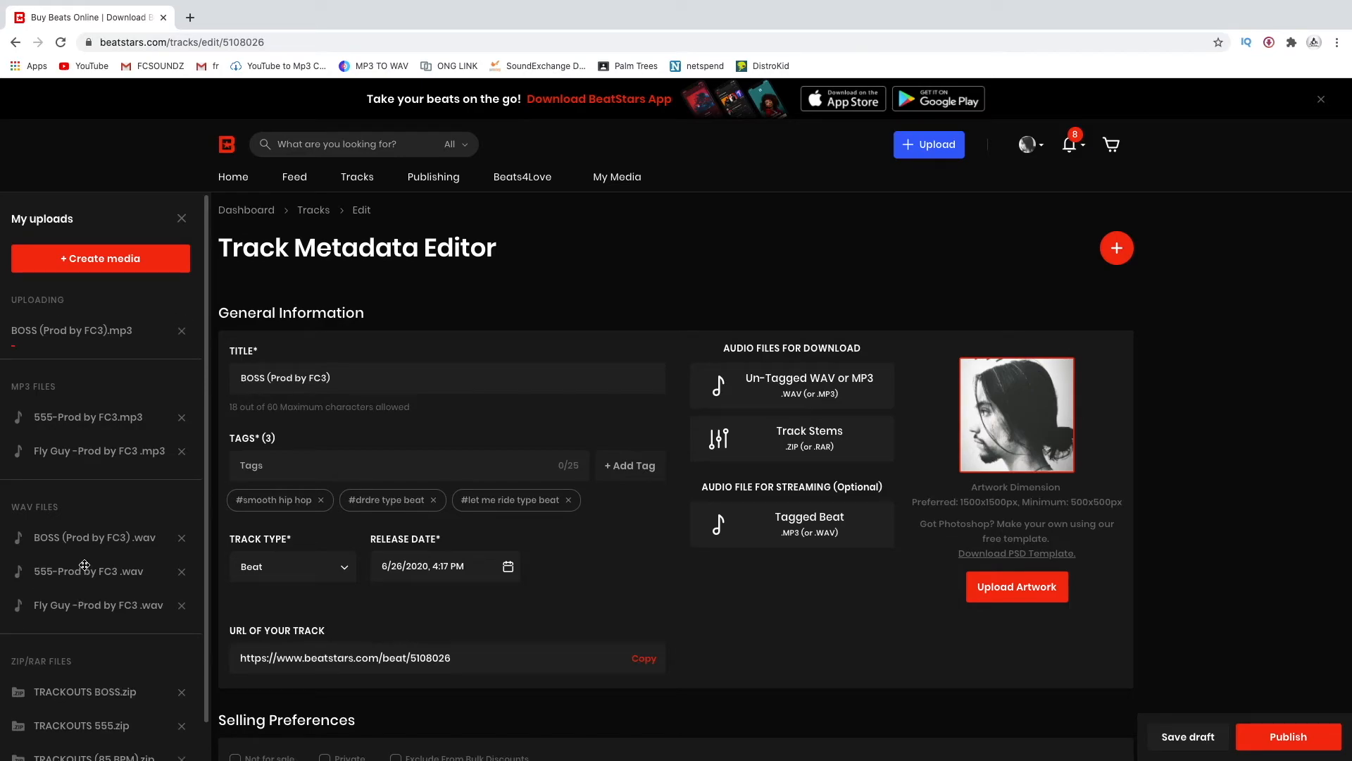
{"action": "left_click_drag", "start_coordinate": [90, 539], "coordinate": [812, 384]}
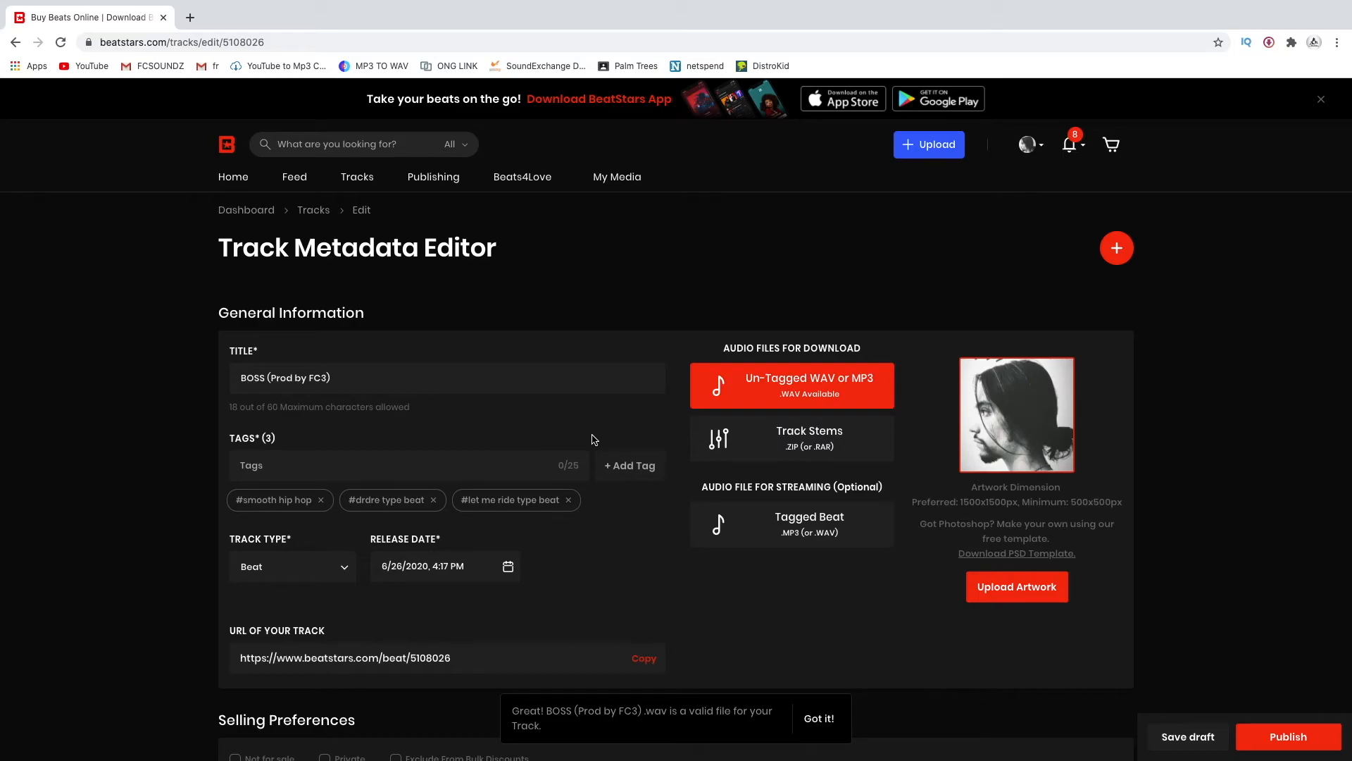
{"action": "left_click", "coordinate": [815, 440]}
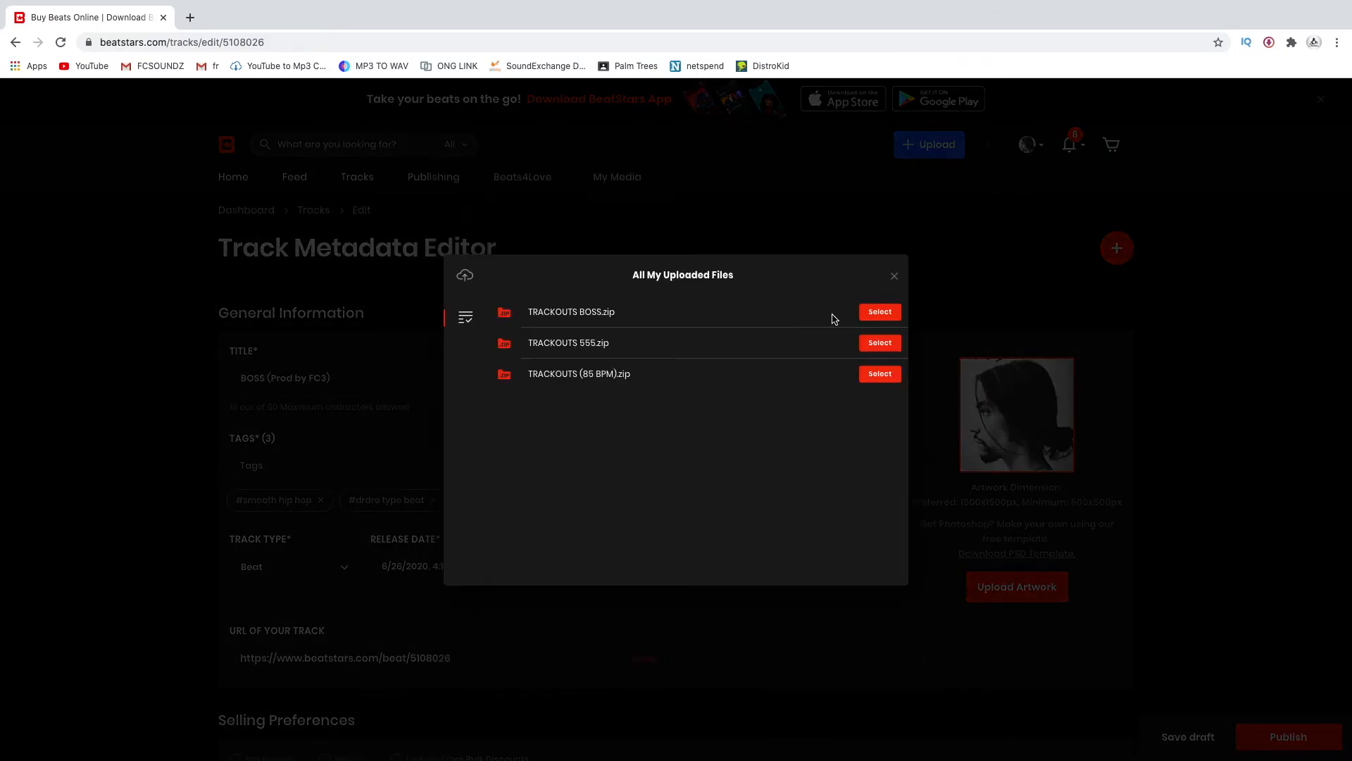
{"action": "left_click", "coordinate": [874, 313]}
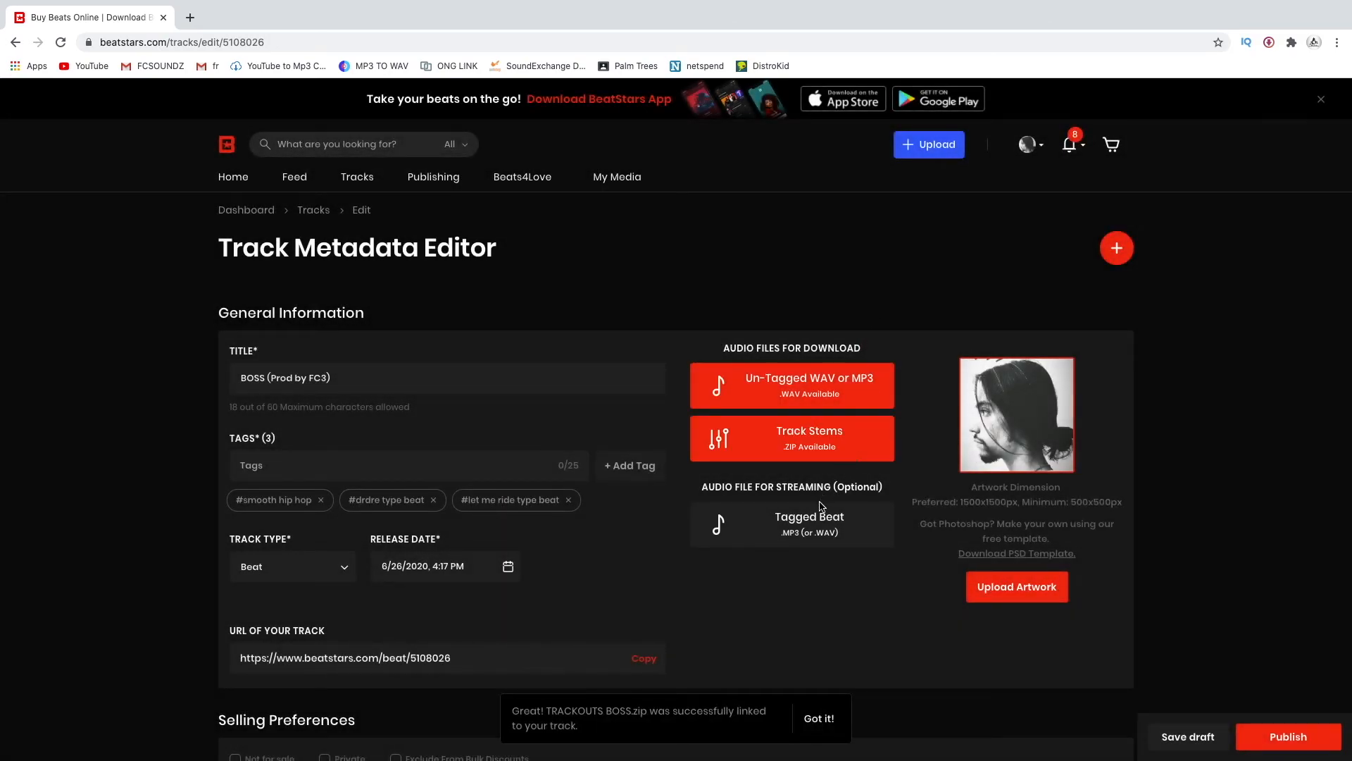
Step: Attach "BOSS (Prod by FC3).mp3" as the tagged beat for streaming and publish the track
{"action": "left_click", "coordinate": [811, 524]}
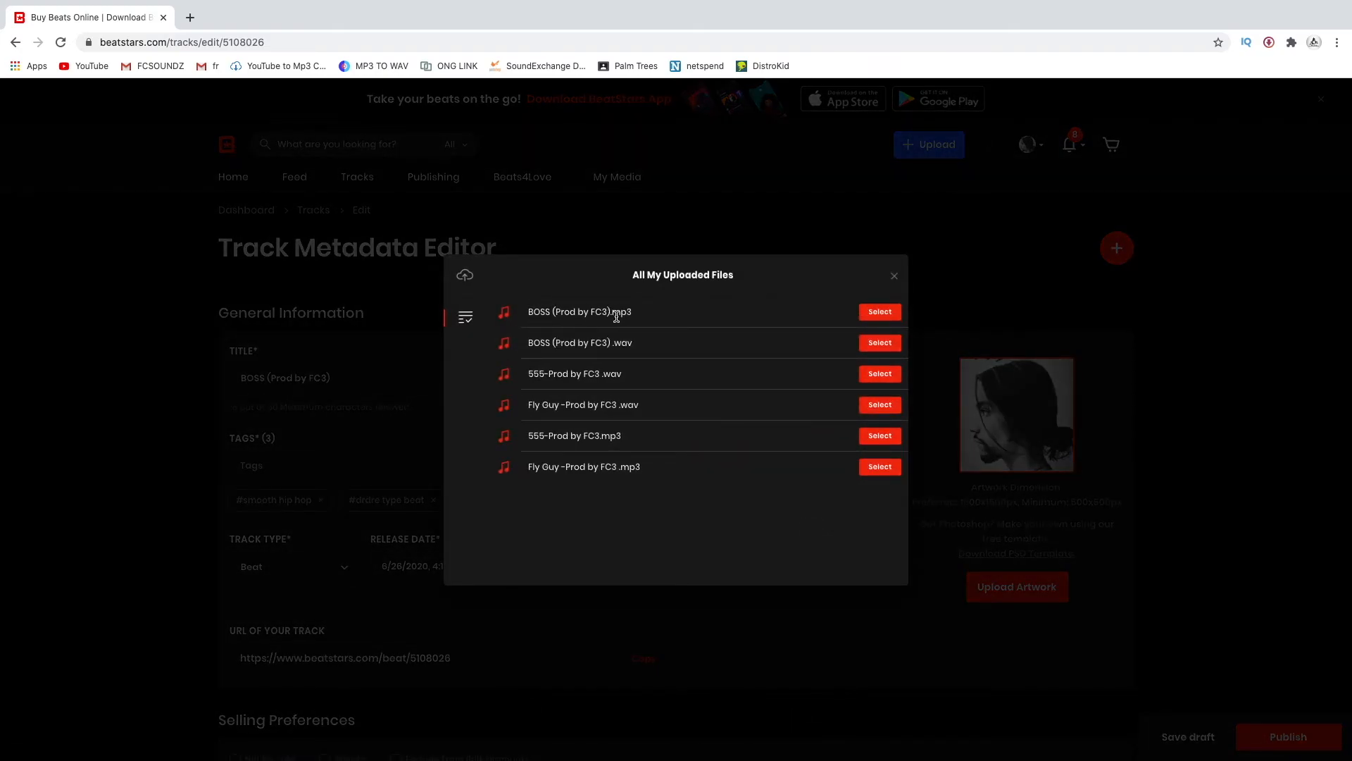
{"action": "left_click", "coordinate": [879, 312]}
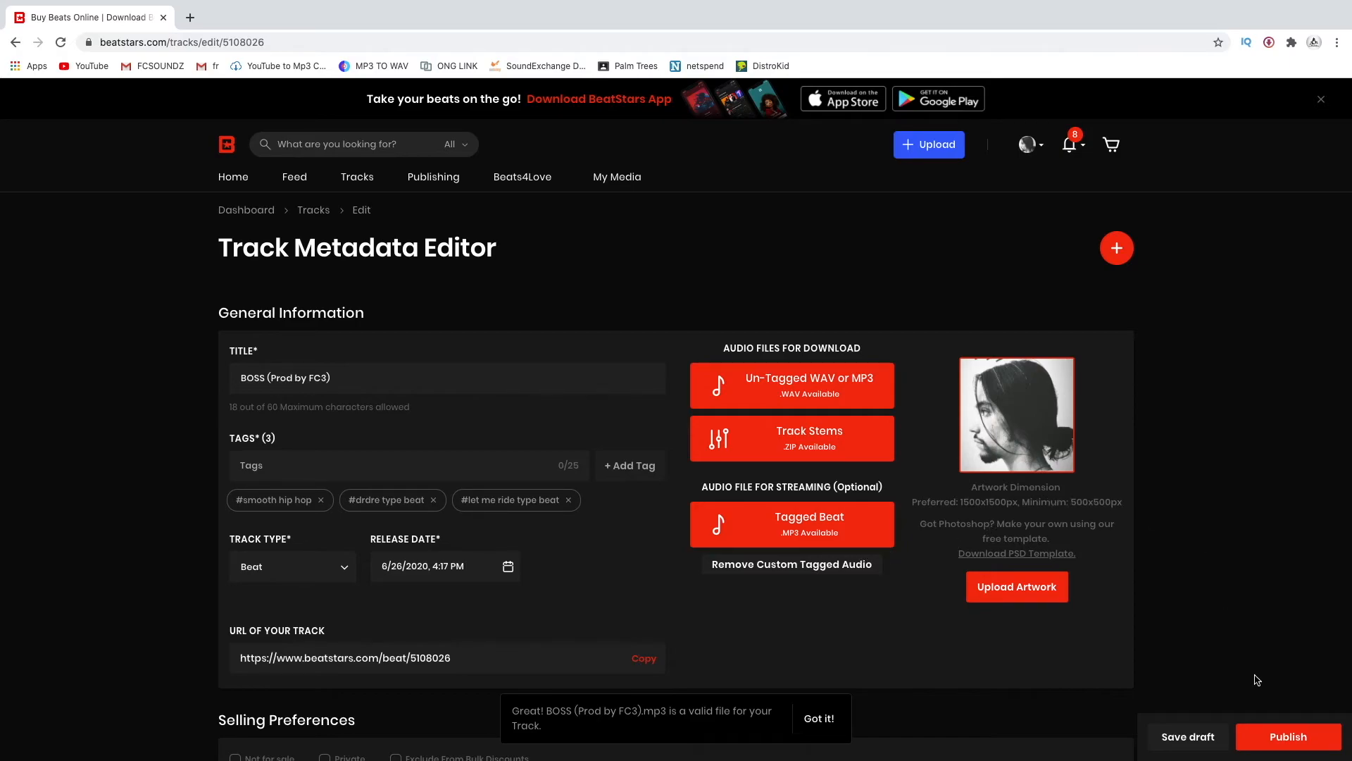
{"action": "left_click", "coordinate": [1288, 736]}
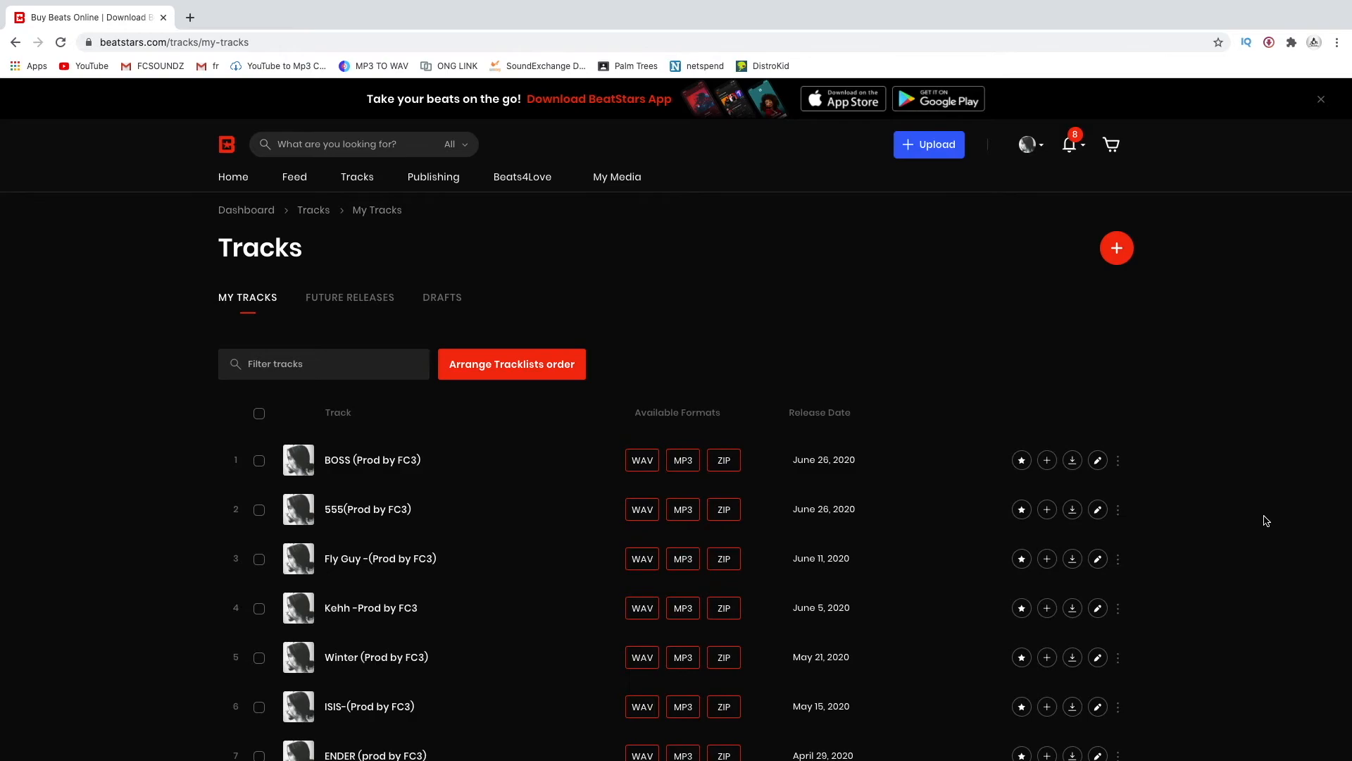
Step: Go to the fcsoundz.com store and open the page of the beat "BOSS (Prod by FC3)"
{"action": "scroll", "coordinate": [1265, 521], "scroll_direction": "down", "scroll_amount": 2}
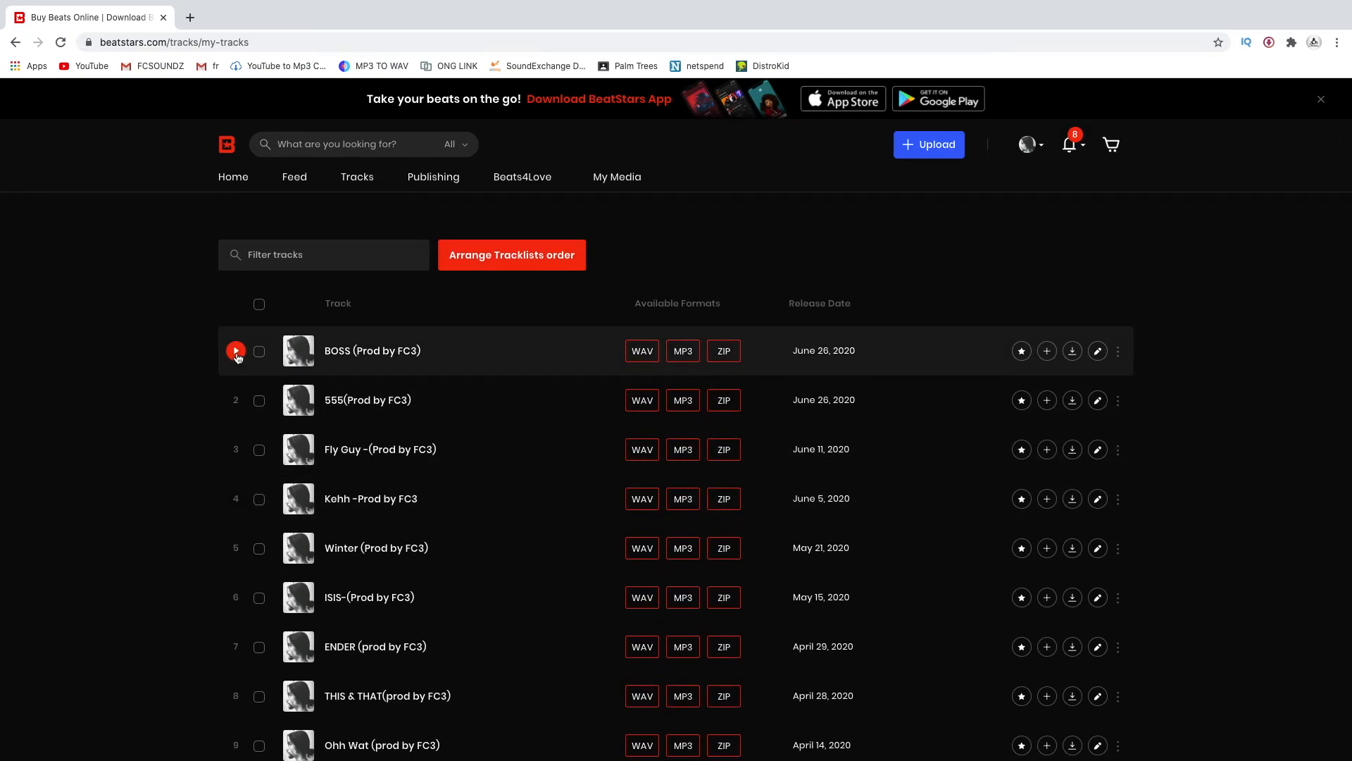
{"action": "left_click", "coordinate": [205, 42]}
{"action": "type", "text": "fc"}
{"action": "key", "text": "Return"}
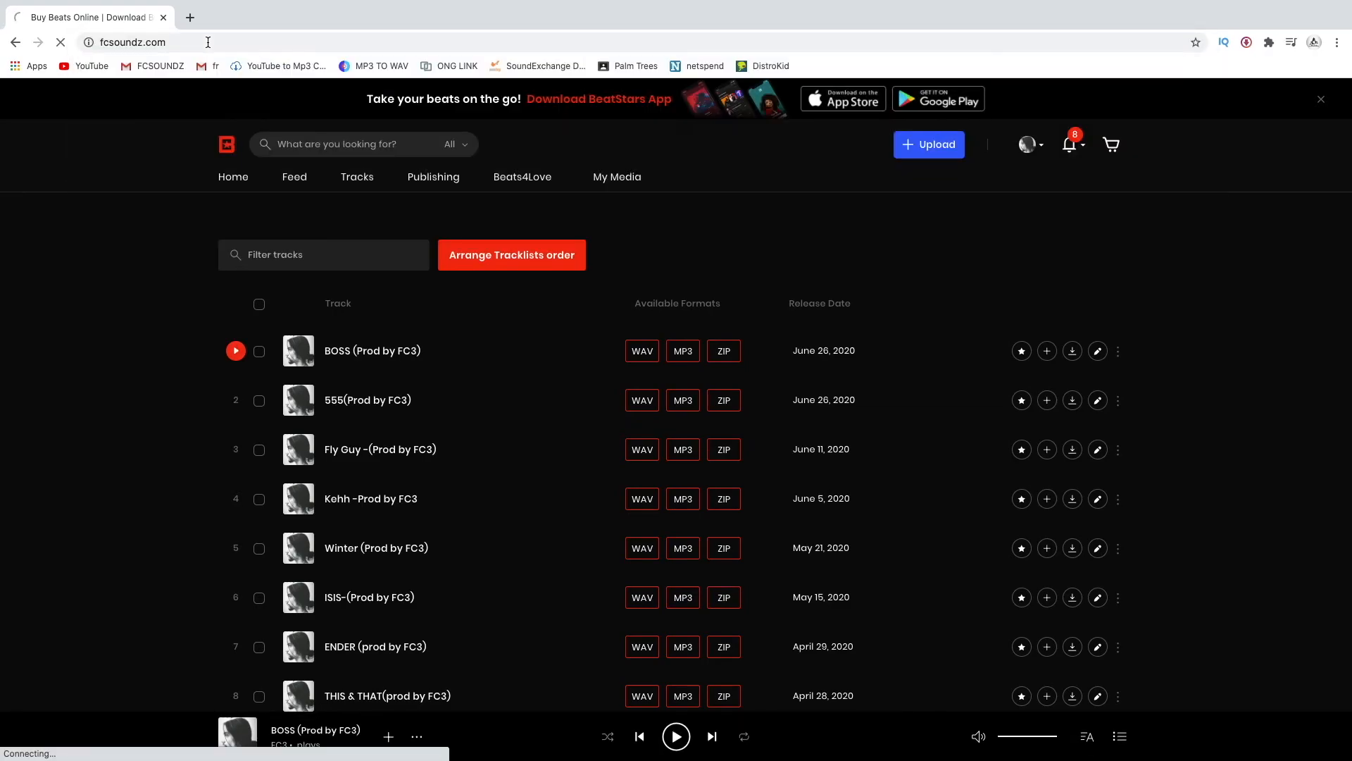
{"action": "scroll", "coordinate": [104, 258], "scroll_direction": "down", "scroll_amount": 3}
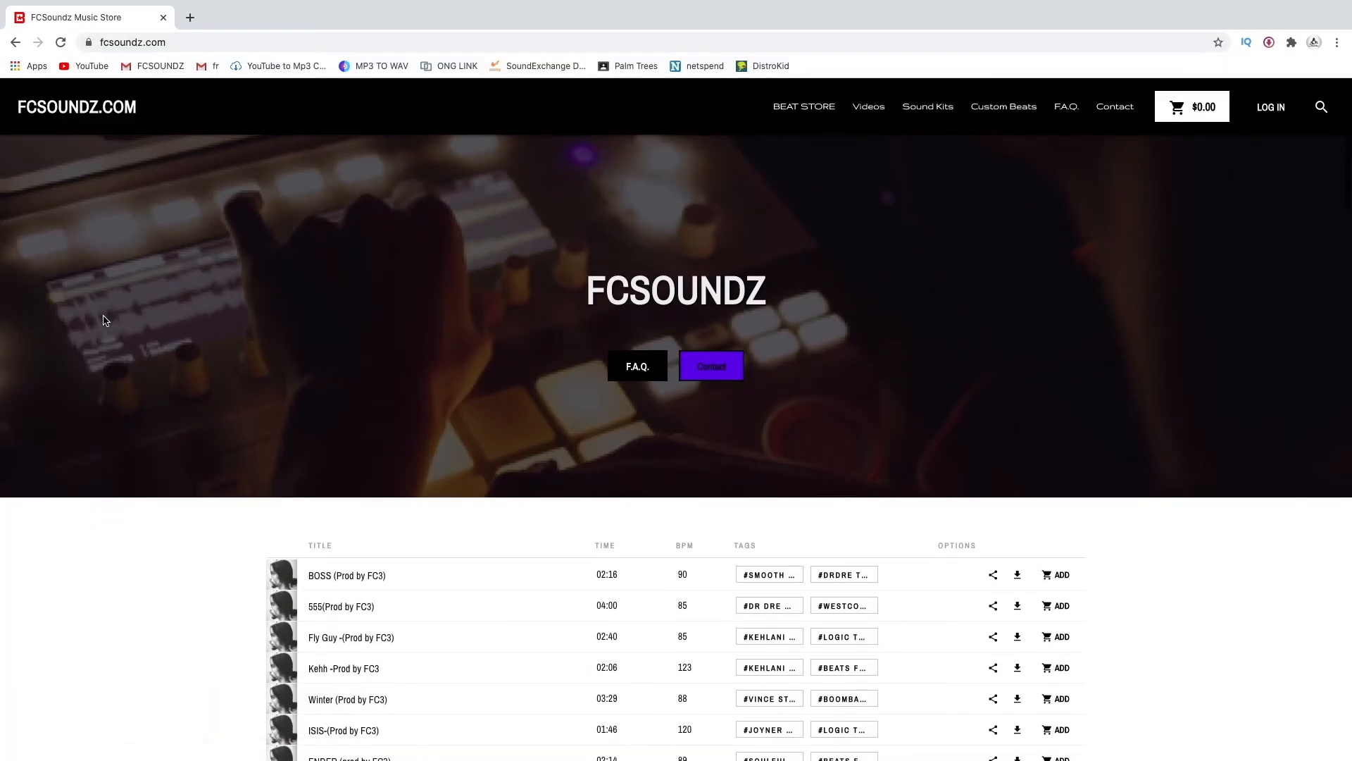
{"action": "left_click", "coordinate": [331, 444]}
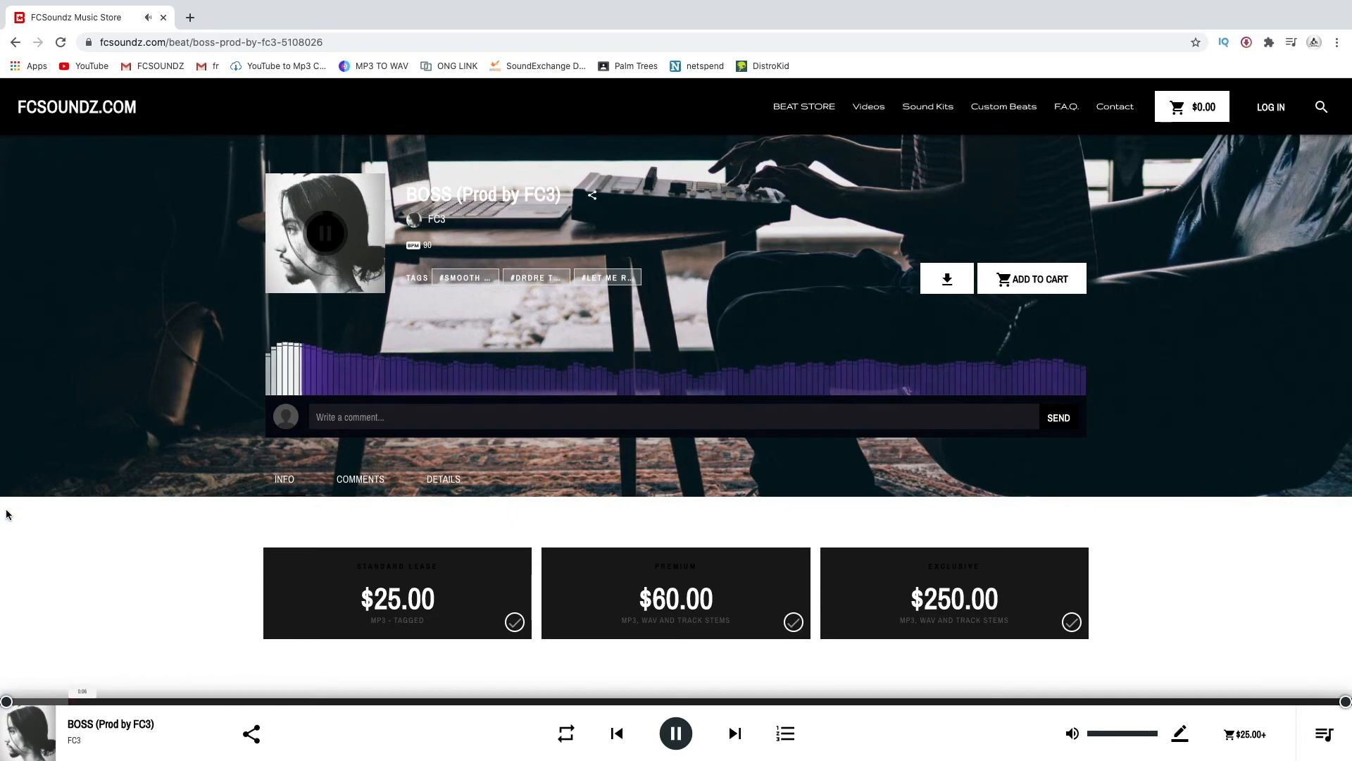
Step: Review the BOSS beat page's license prices, tags and related tracks
{"action": "scroll", "coordinate": [6, 524], "scroll_direction": "down", "scroll_amount": 3}
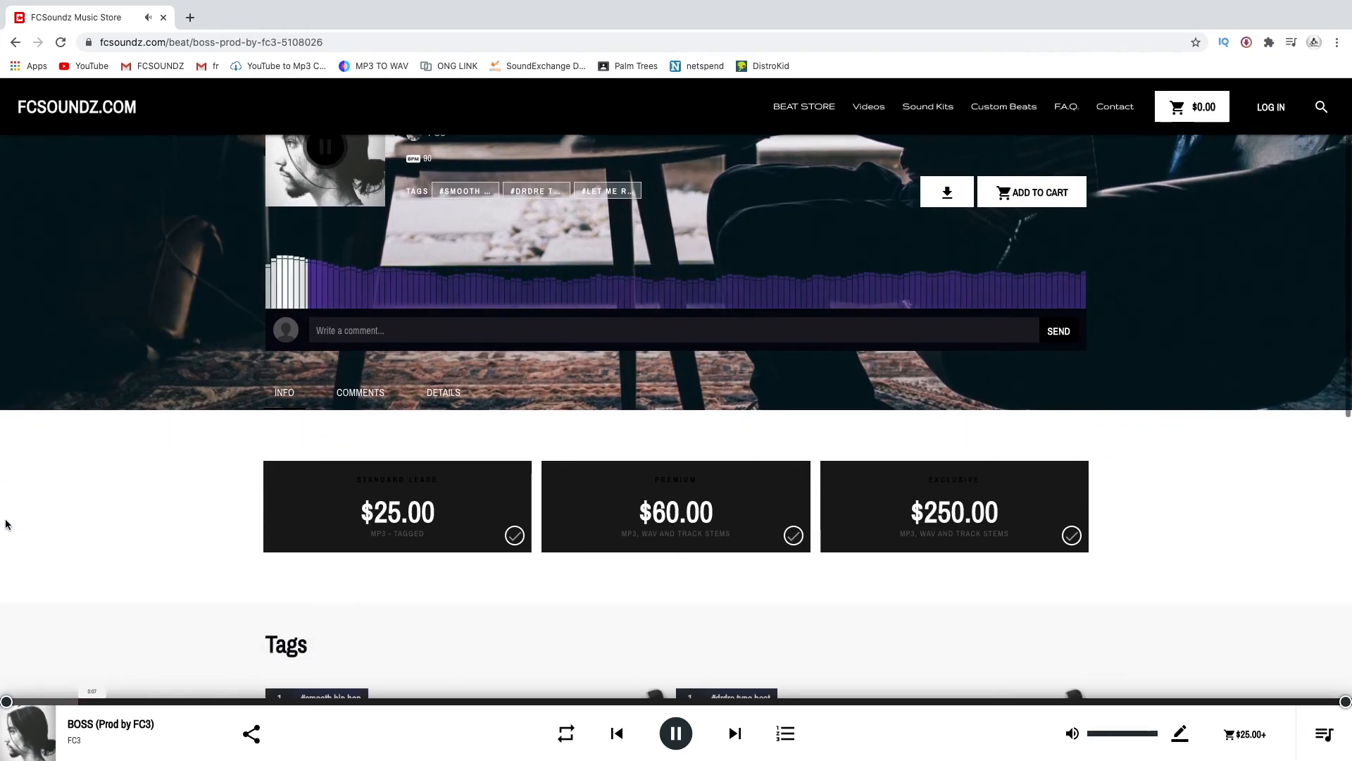
{"action": "scroll", "coordinate": [5, 525], "scroll_direction": "down", "scroll_amount": 3}
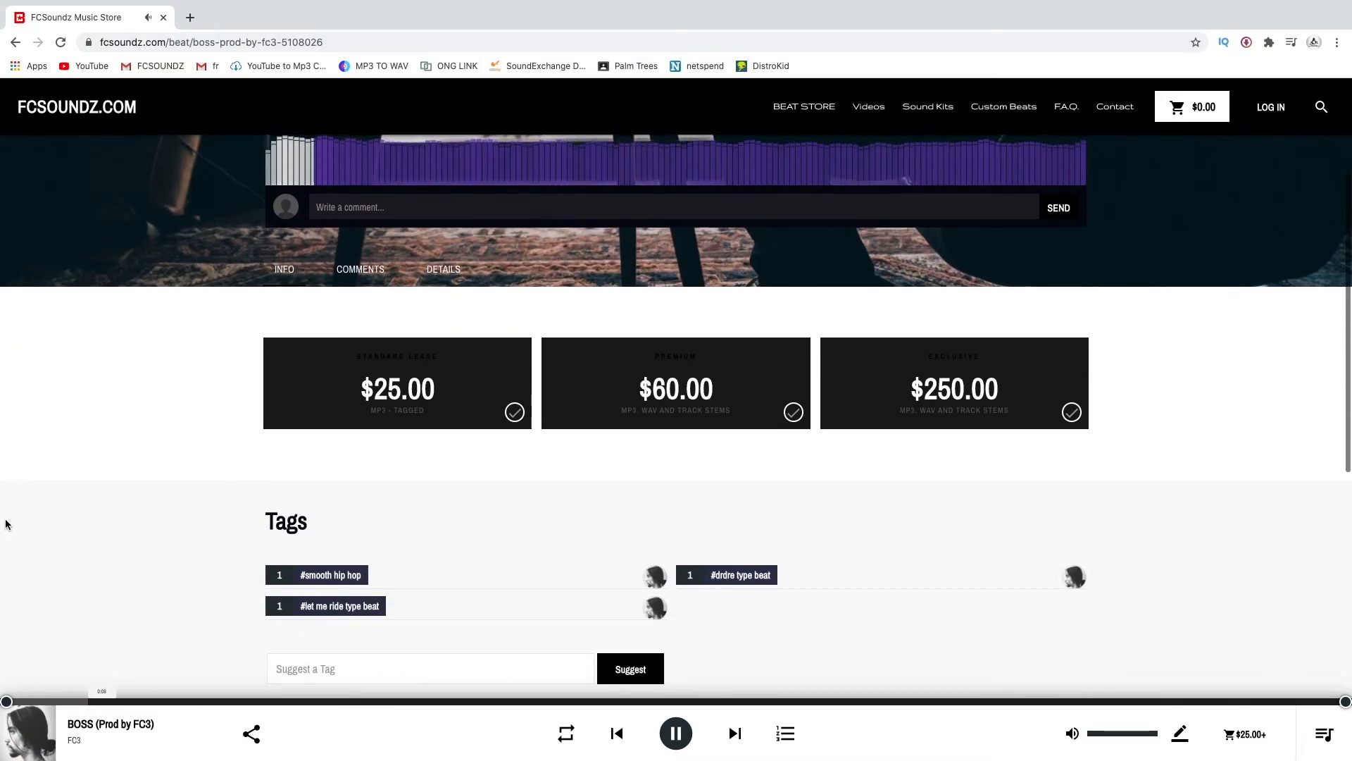
{"action": "scroll", "coordinate": [6, 524], "scroll_direction": "down", "scroll_amount": 1}
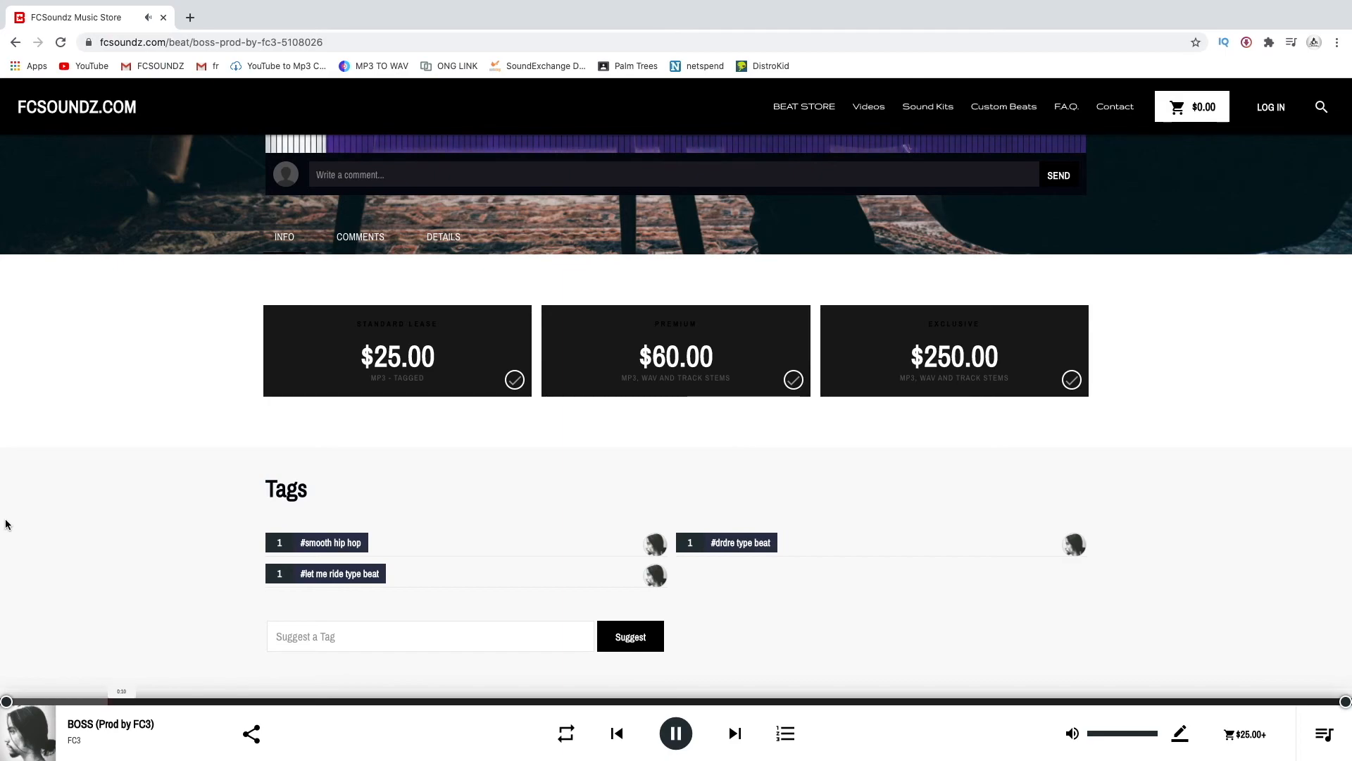
{"action": "scroll", "coordinate": [5, 525], "scroll_direction": "down", "scroll_amount": 1}
{"action": "scroll", "coordinate": [6, 524], "scroll_direction": "down", "scroll_amount": 1}
{"action": "scroll", "coordinate": [5, 524], "scroll_direction": "down", "scroll_amount": 4}
{"action": "scroll", "coordinate": [6, 525], "scroll_direction": "down", "scroll_amount": 4}
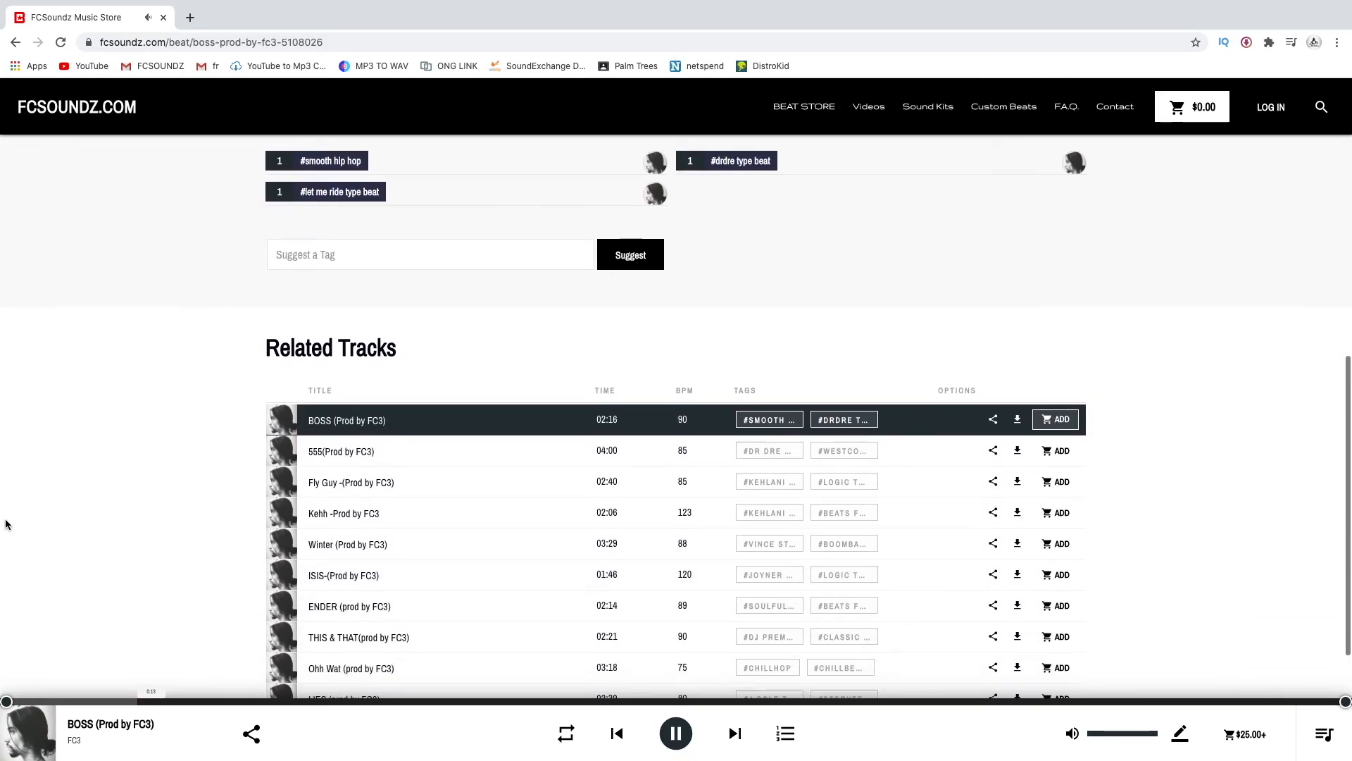
{"action": "scroll", "coordinate": [6, 524], "scroll_direction": "up", "scroll_amount": 10}
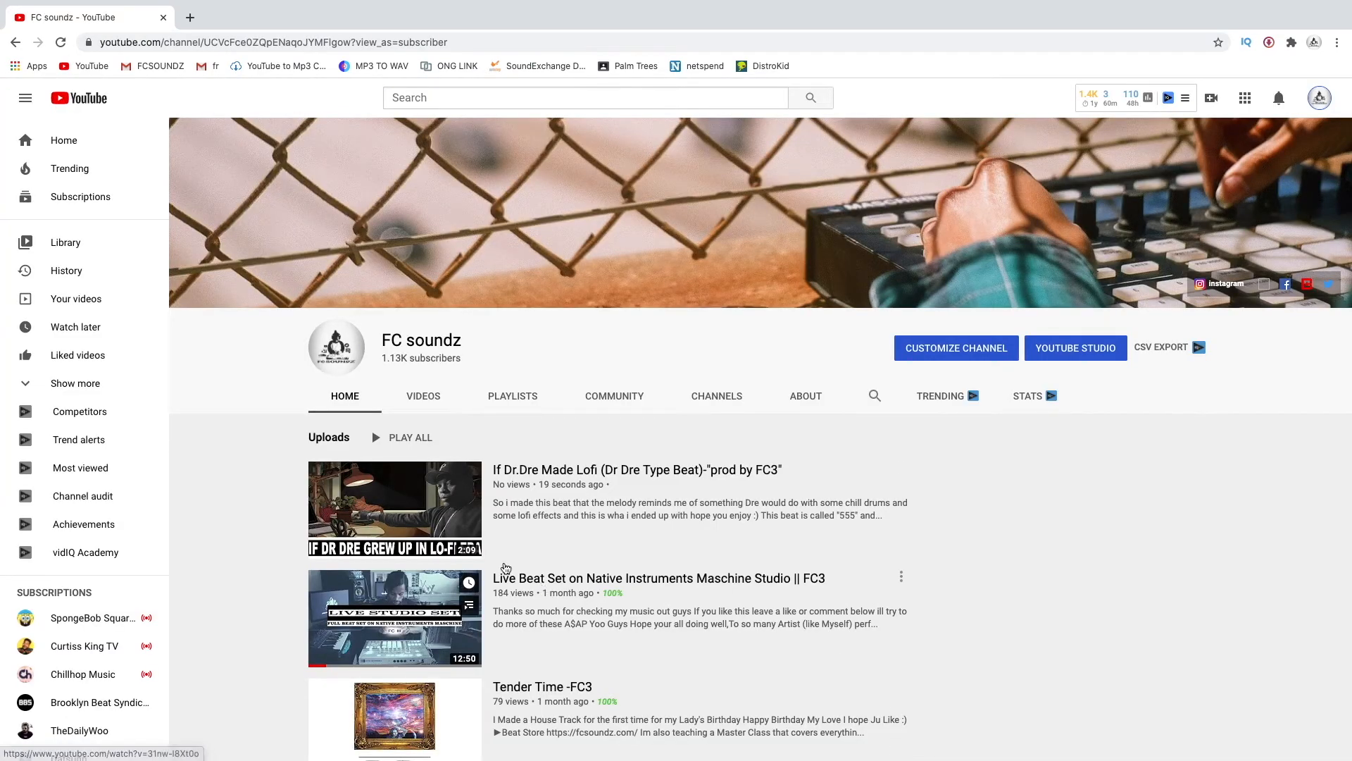
Step: Open the YouTube video "If Dr.Dre Made Lofi", and in BeatStars open the track "555(Prod by FC3)" for editing at its Related Videos section
{"action": "left_click", "coordinate": [413, 528]}
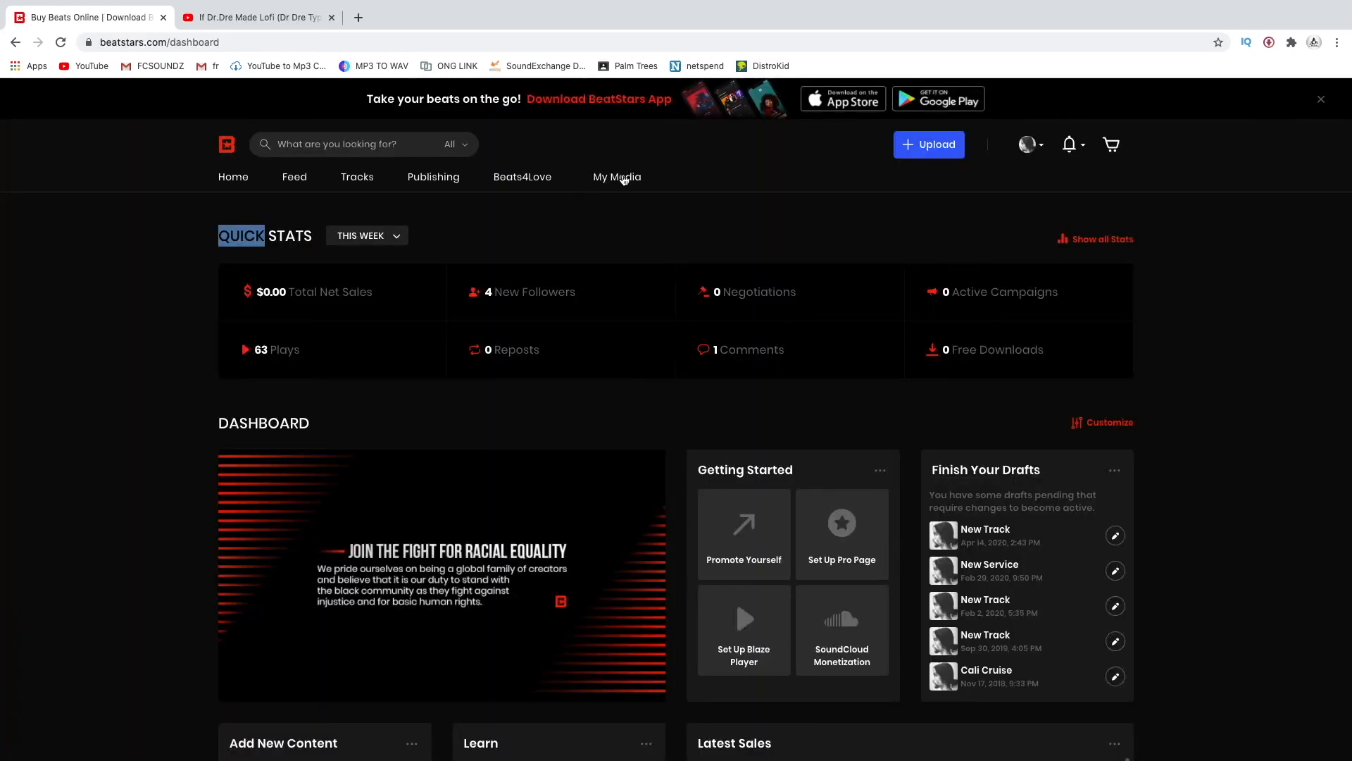
{"action": "mouse_move", "coordinate": [624, 180]}
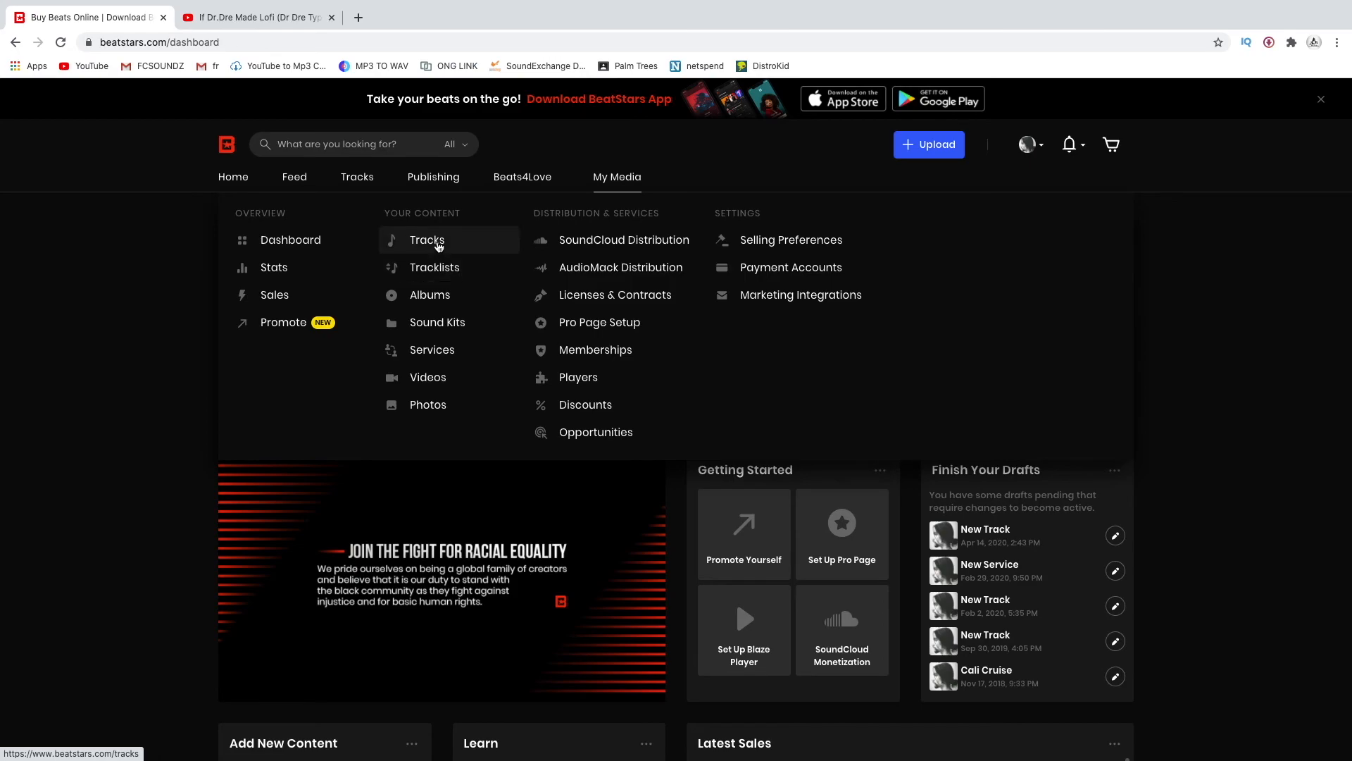
{"action": "left_click", "coordinate": [435, 242]}
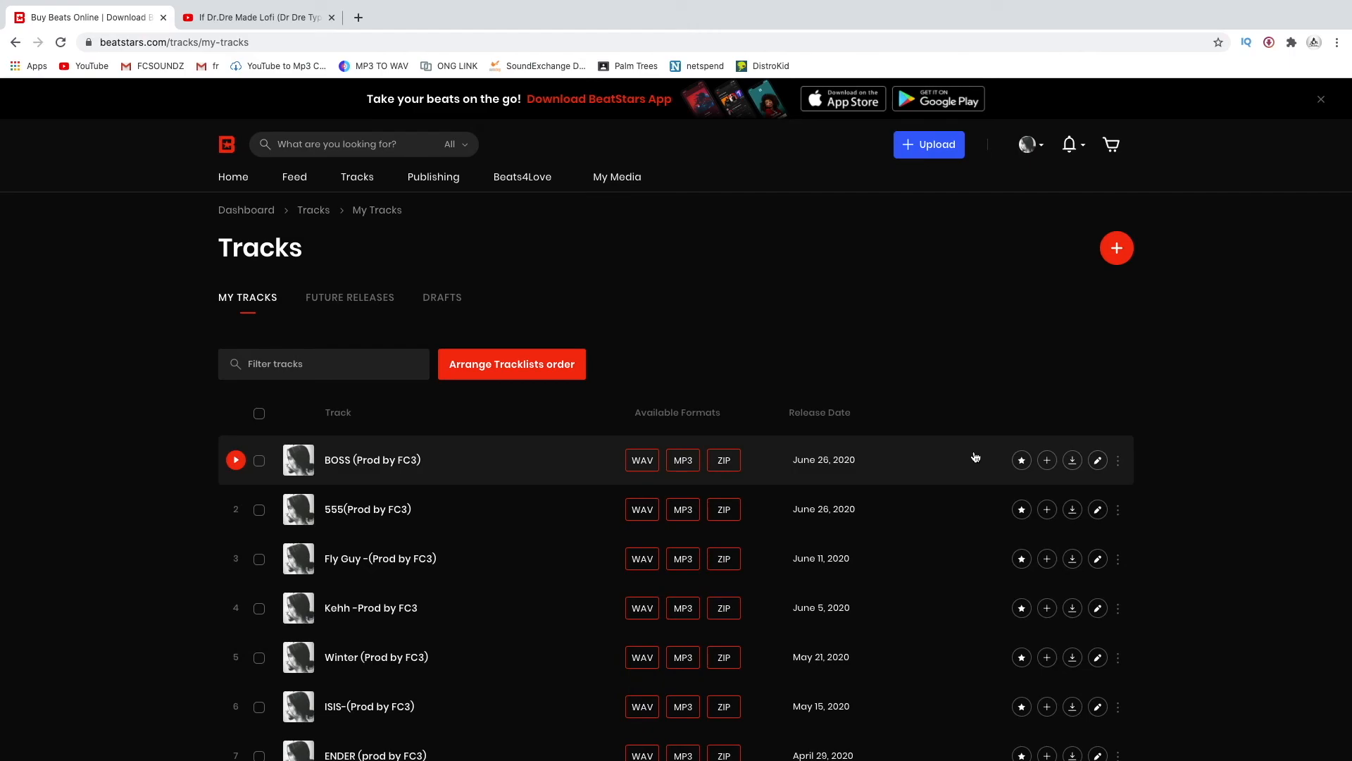
{"action": "left_click", "coordinate": [1101, 510]}
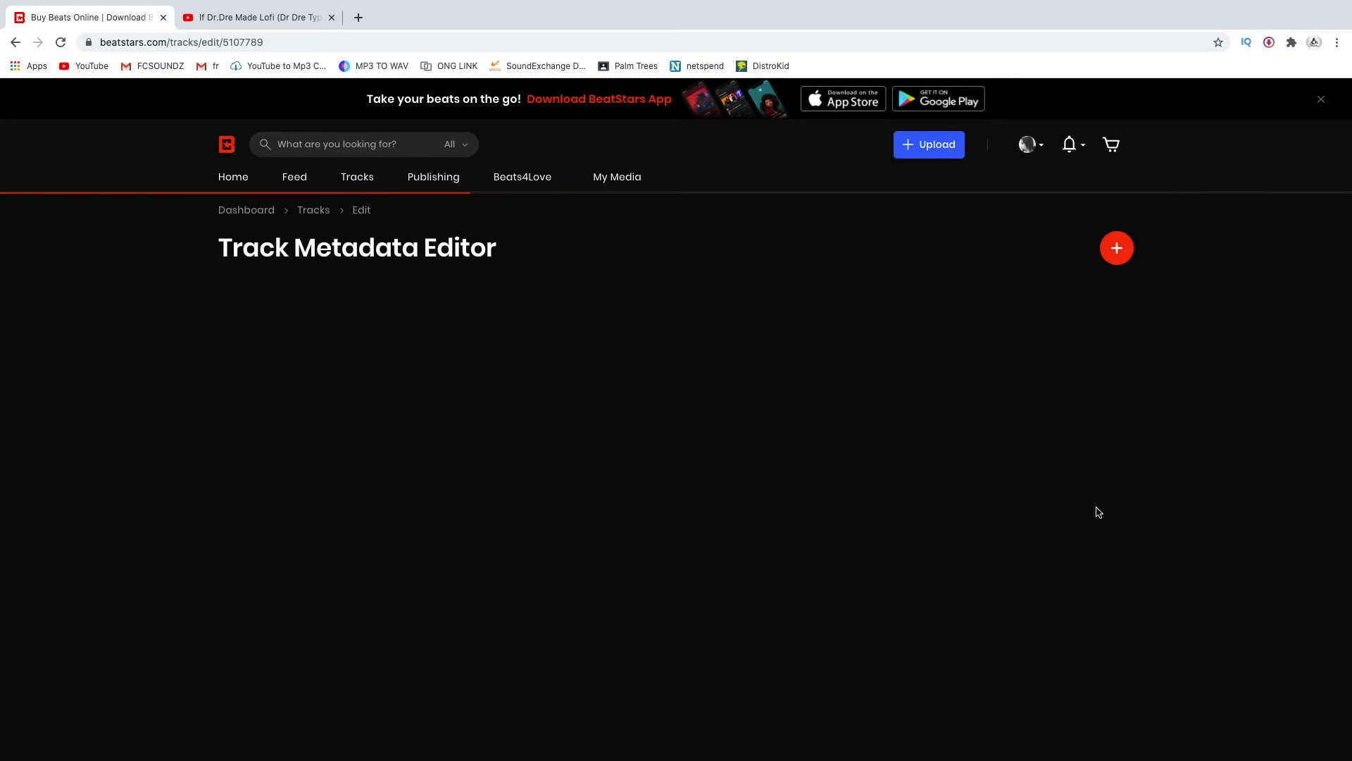
{"action": "scroll", "coordinate": [934, 636], "scroll_direction": "down", "scroll_amount": 15}
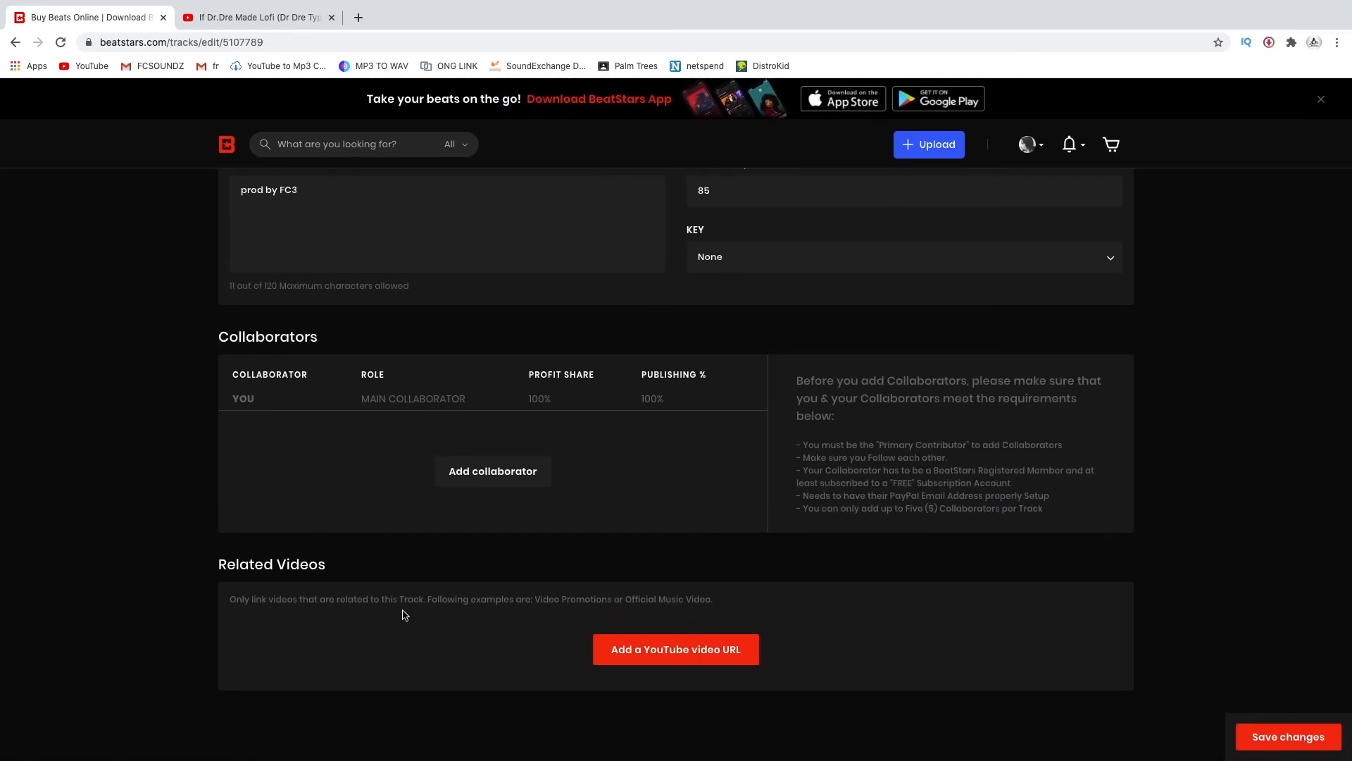
Step: Start adding a related YouTube video to the 555 track and copy the URL of the "If Dr.Dre Made Lofi" video
{"action": "left_click", "coordinate": [660, 654]}
{"action": "left_click", "coordinate": [278, 16]}
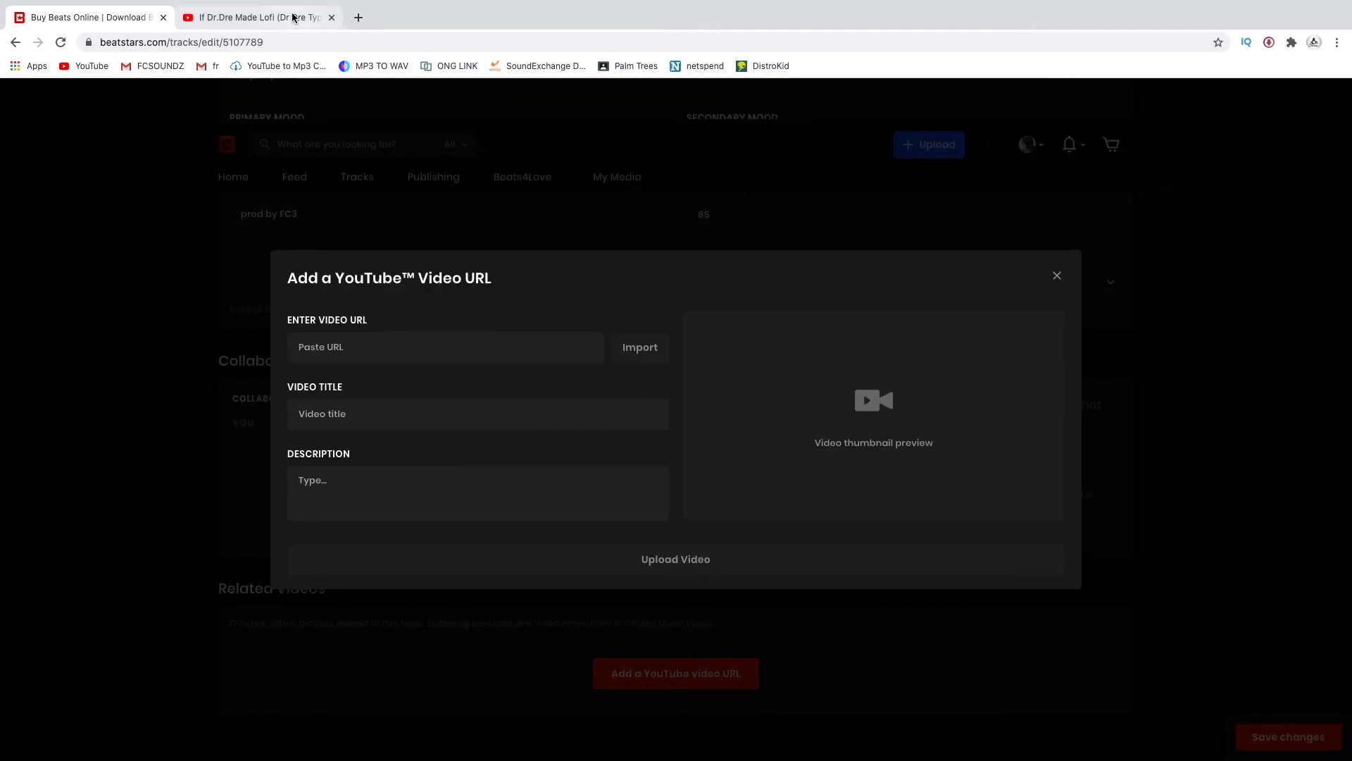
{"action": "left_click", "coordinate": [305, 44]}
{"action": "right_click", "coordinate": [290, 42]}
{"action": "left_click", "coordinate": [317, 130]}
{"action": "left_click", "coordinate": [137, 19]}
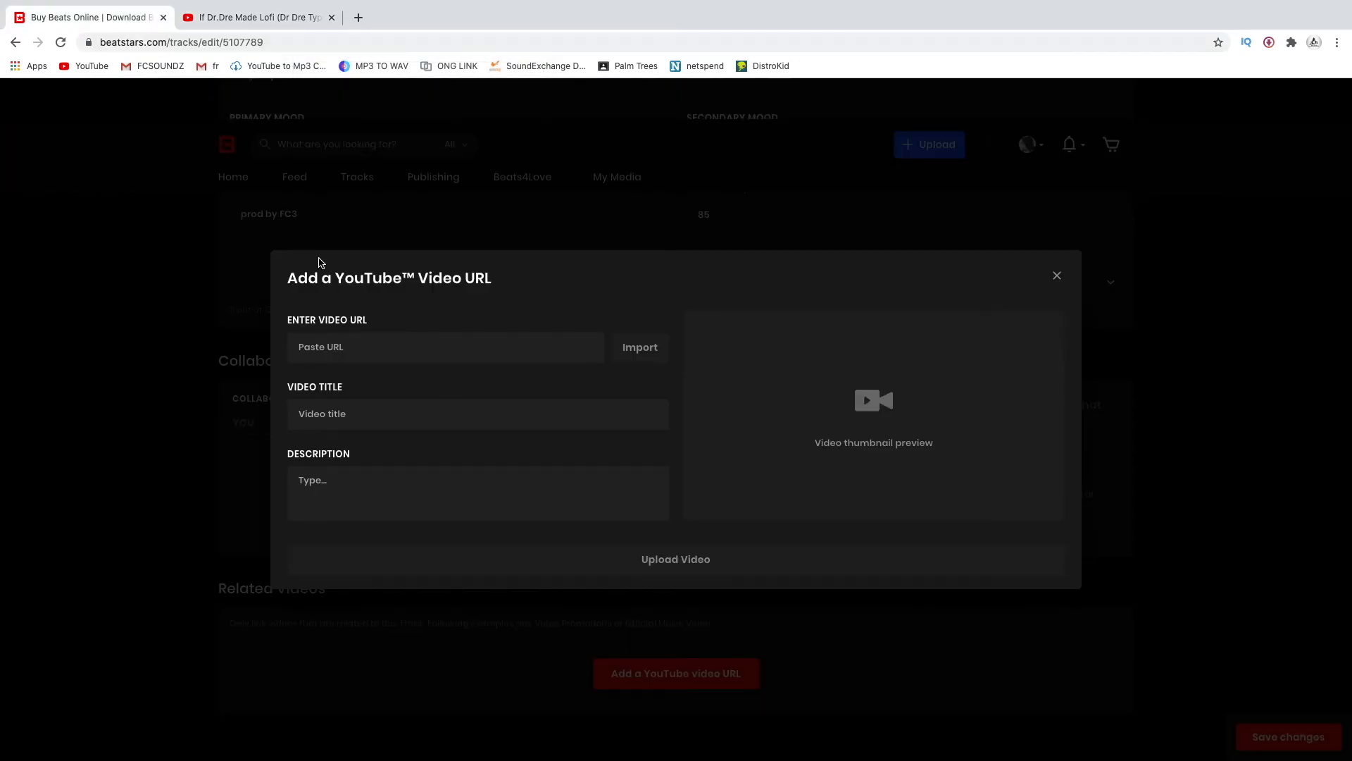
{"action": "right_click", "coordinate": [342, 343]}
{"action": "left_click", "coordinate": [384, 433]}
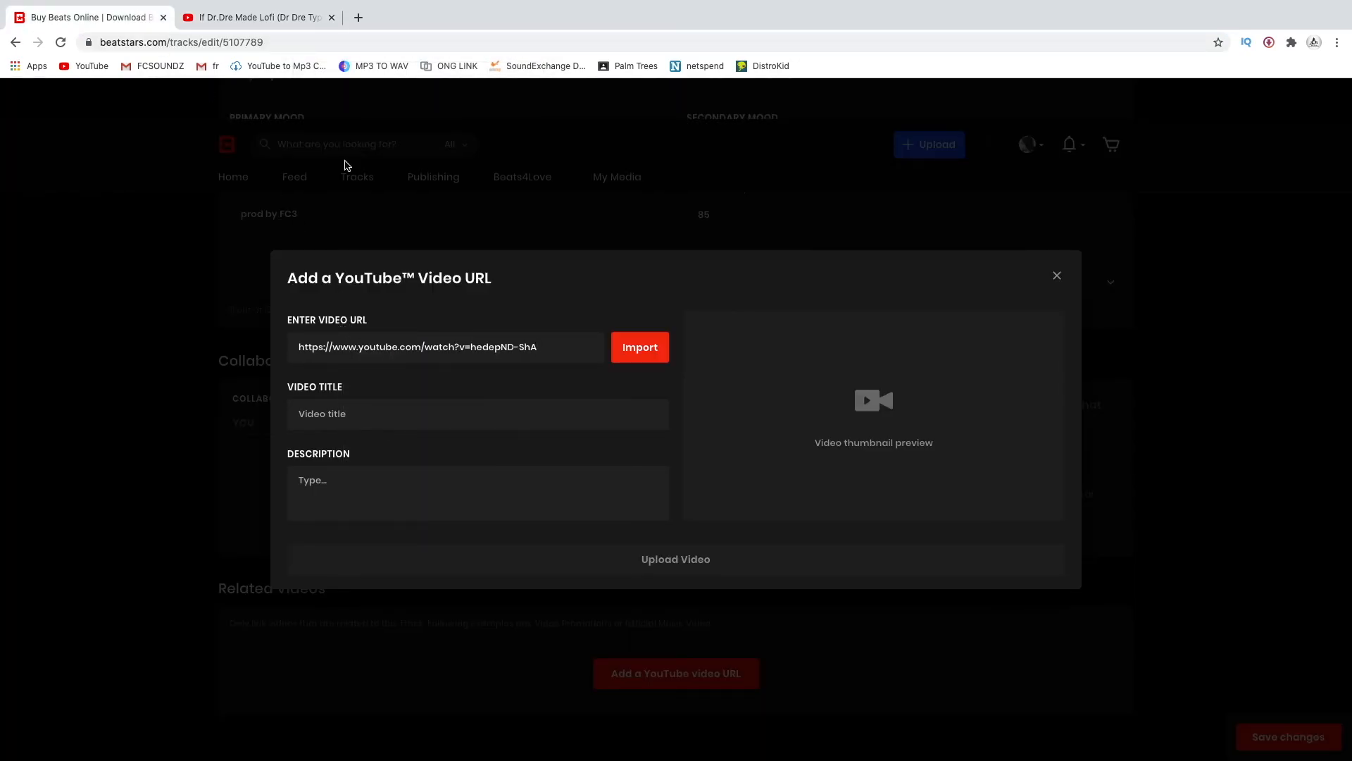
{"action": "left_click", "coordinate": [637, 350]}
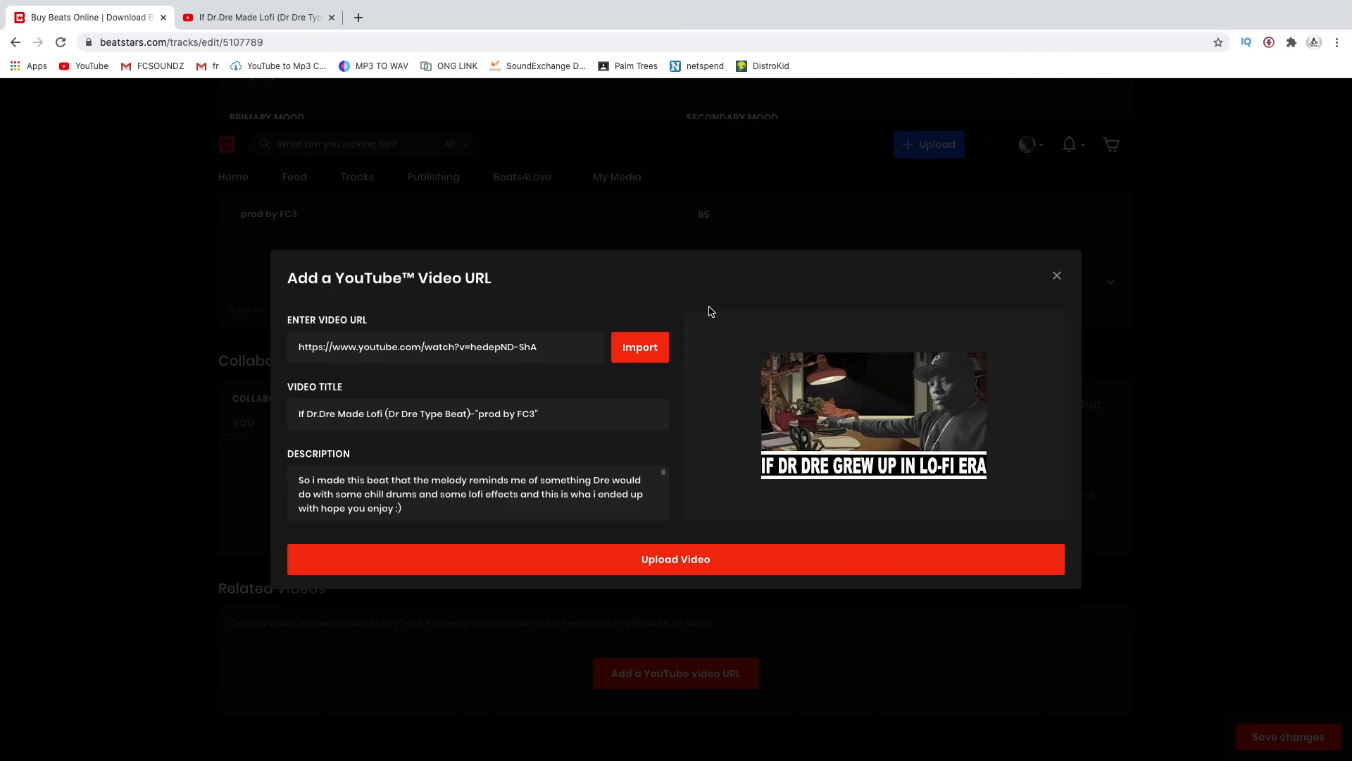
{"action": "left_click", "coordinate": [711, 562]}
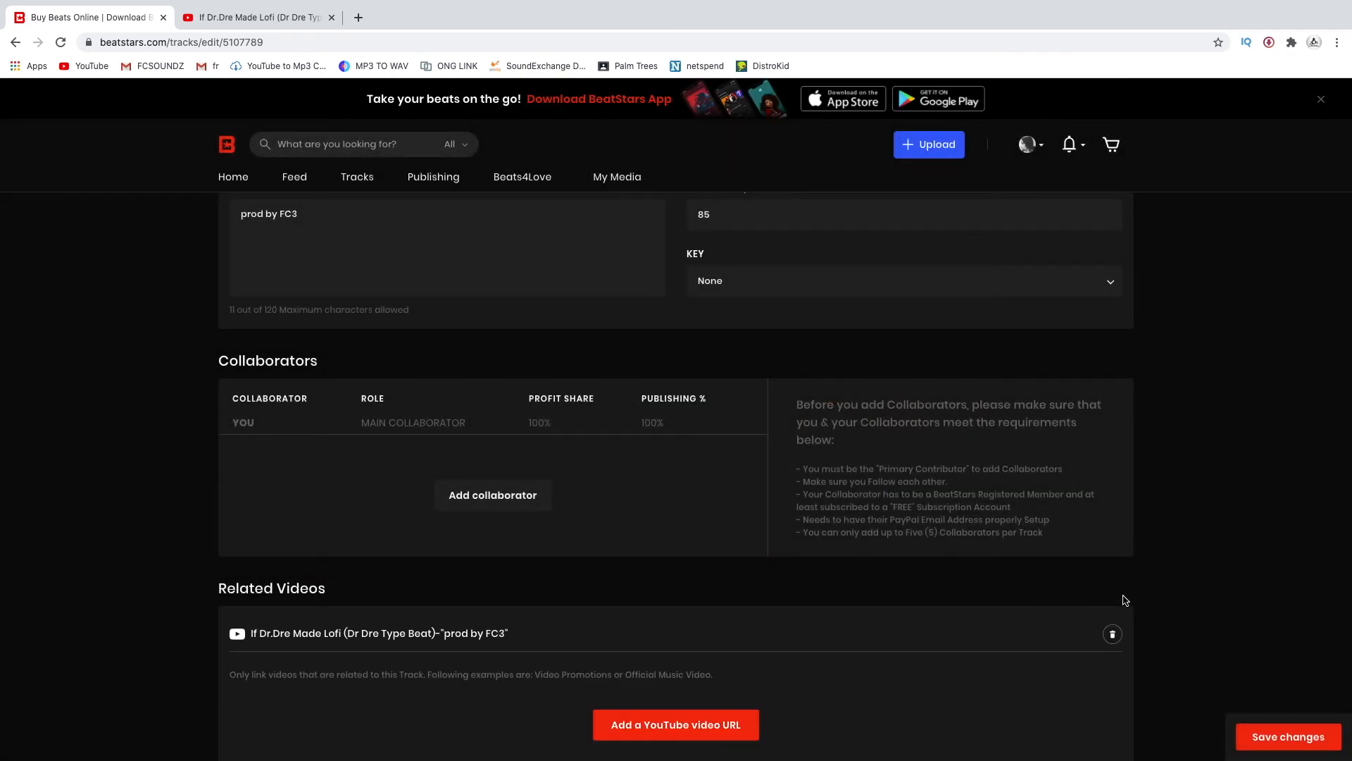
{"action": "scroll", "coordinate": [1246, 574], "scroll_direction": "down", "scroll_amount": 2}
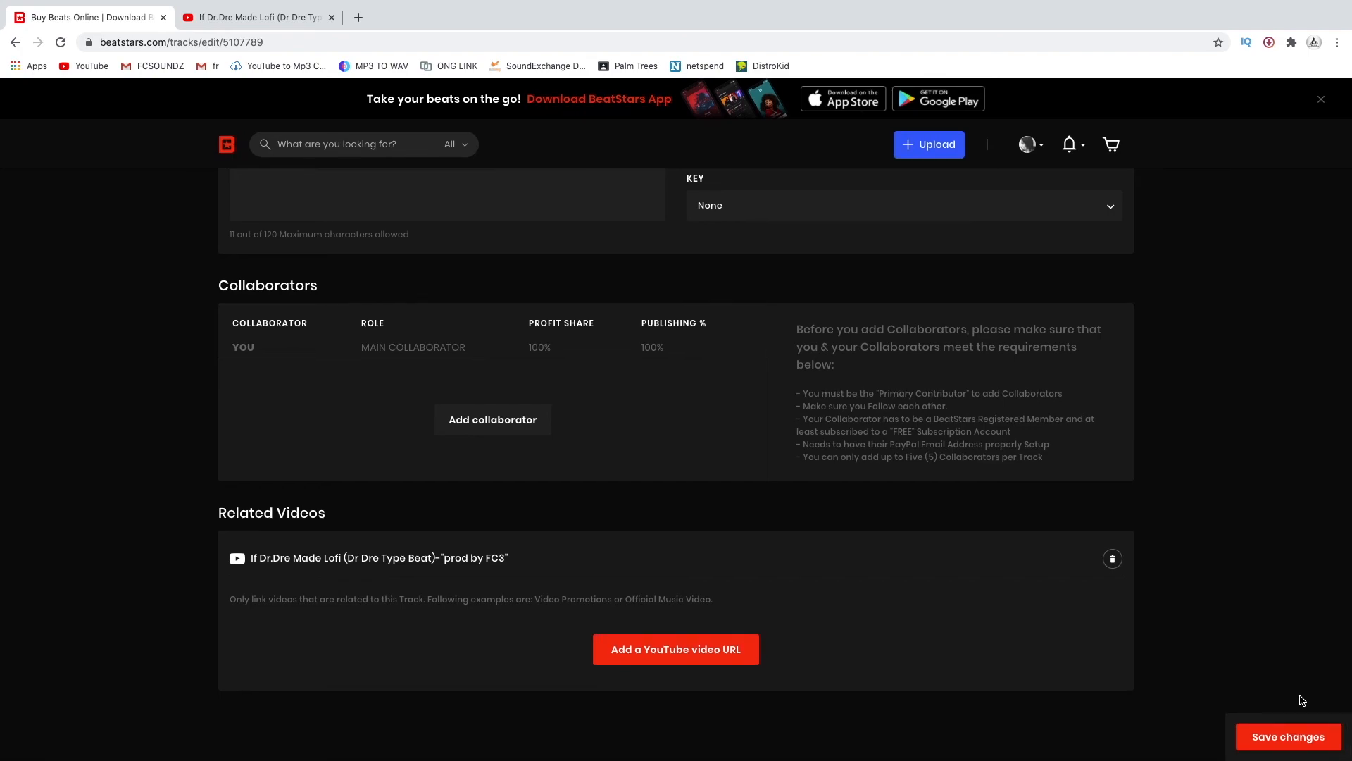
{"action": "left_click", "coordinate": [1292, 737]}
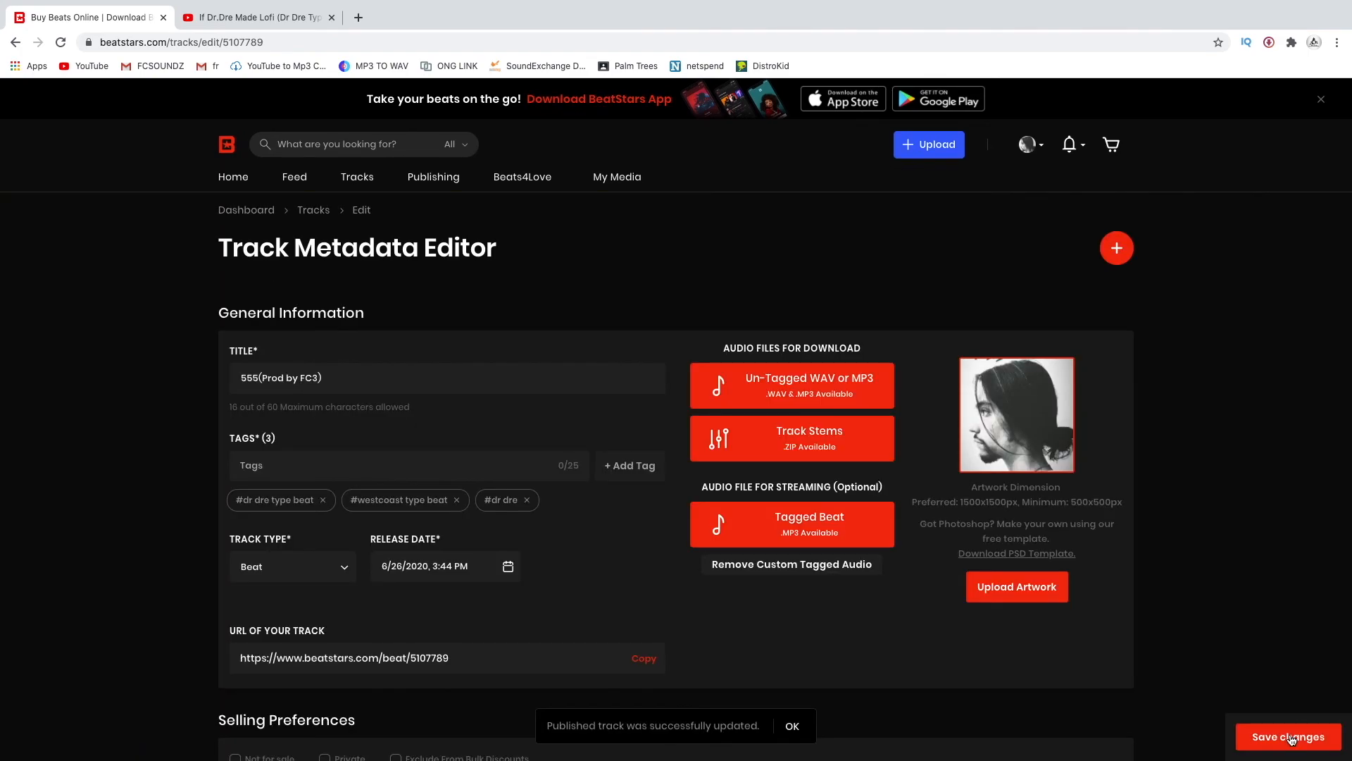
Step: Return to the fcsoundz.com store and open the page of the beat "555(Prod by FC3)"
{"action": "left_click", "coordinate": [655, 39]}
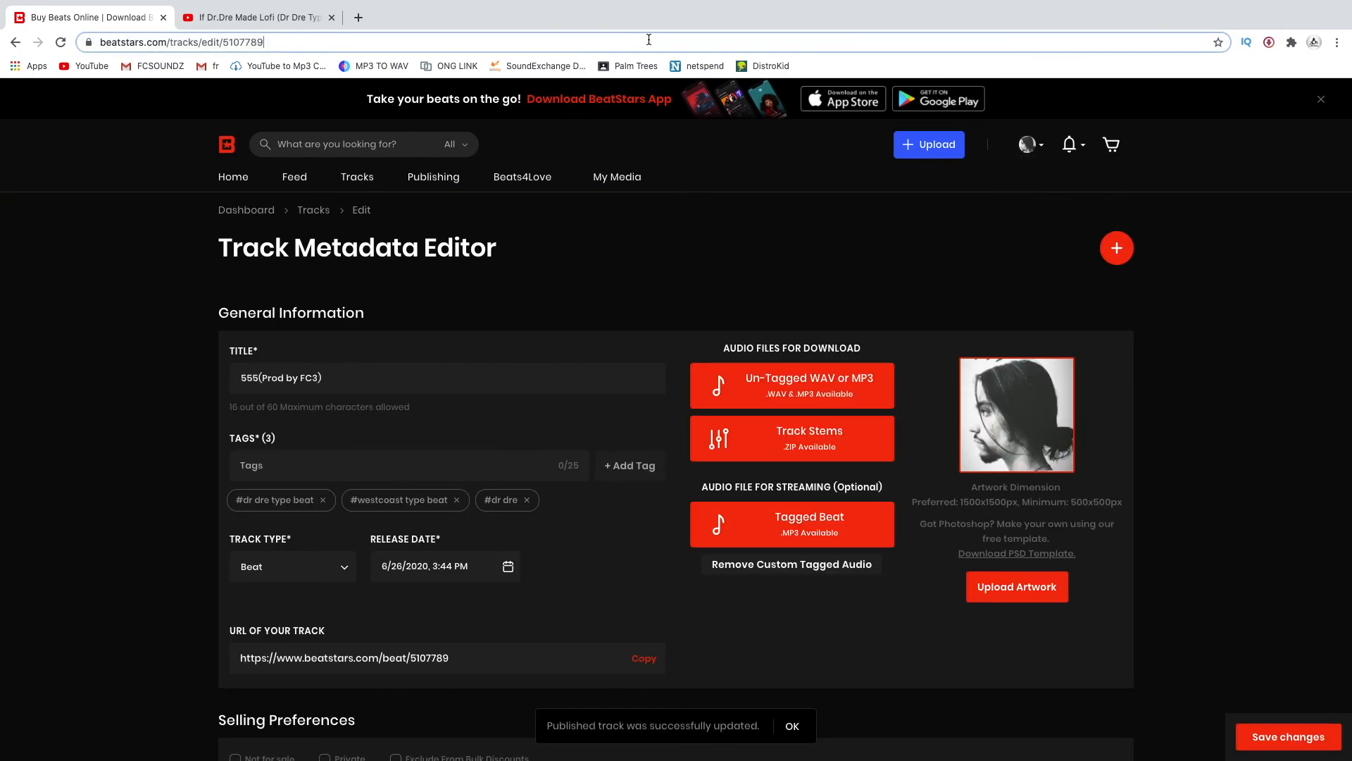
{"action": "type", "text": "fc"}
{"action": "key", "text": "Return"}
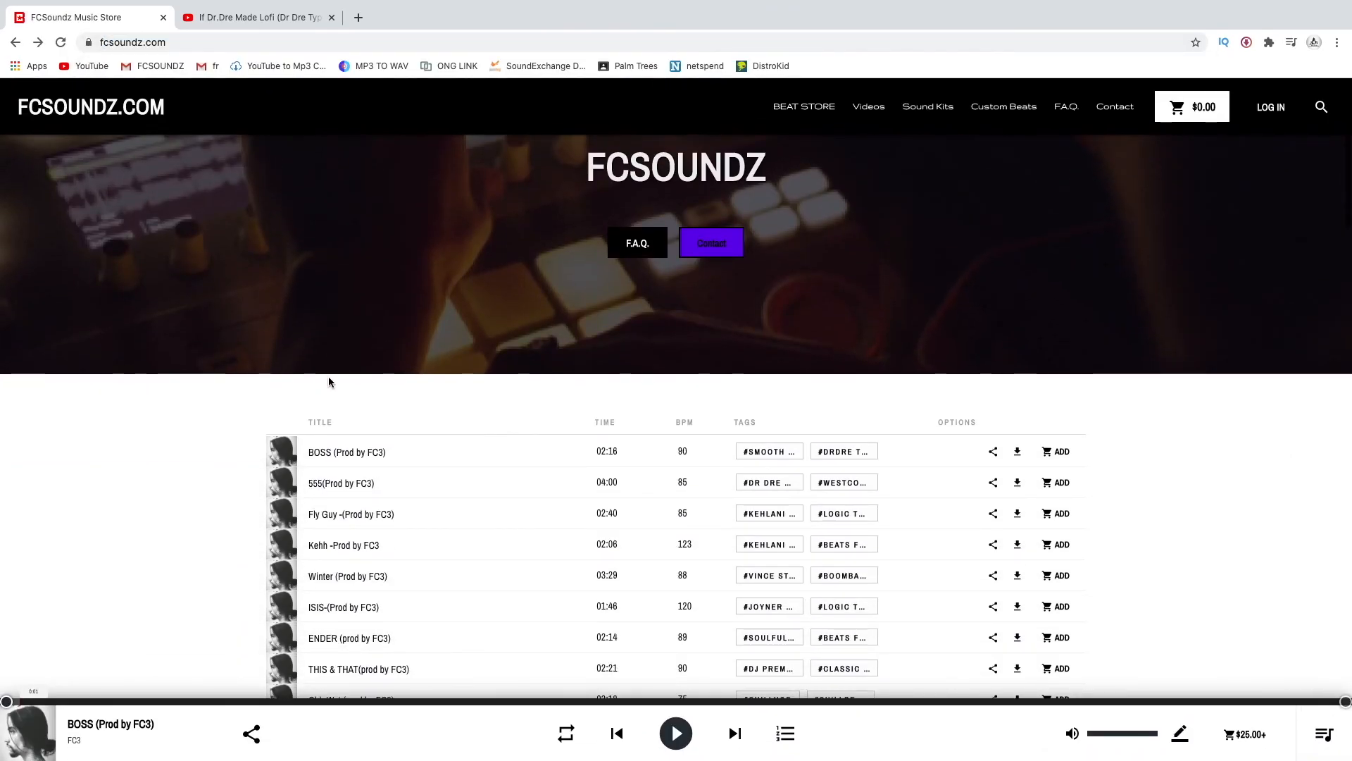
{"action": "left_click", "coordinate": [359, 483]}
Step: Review the 555 beat page, play the beat and unmute the player
{"action": "scroll", "coordinate": [360, 483], "scroll_direction": "down", "scroll_amount": 11}
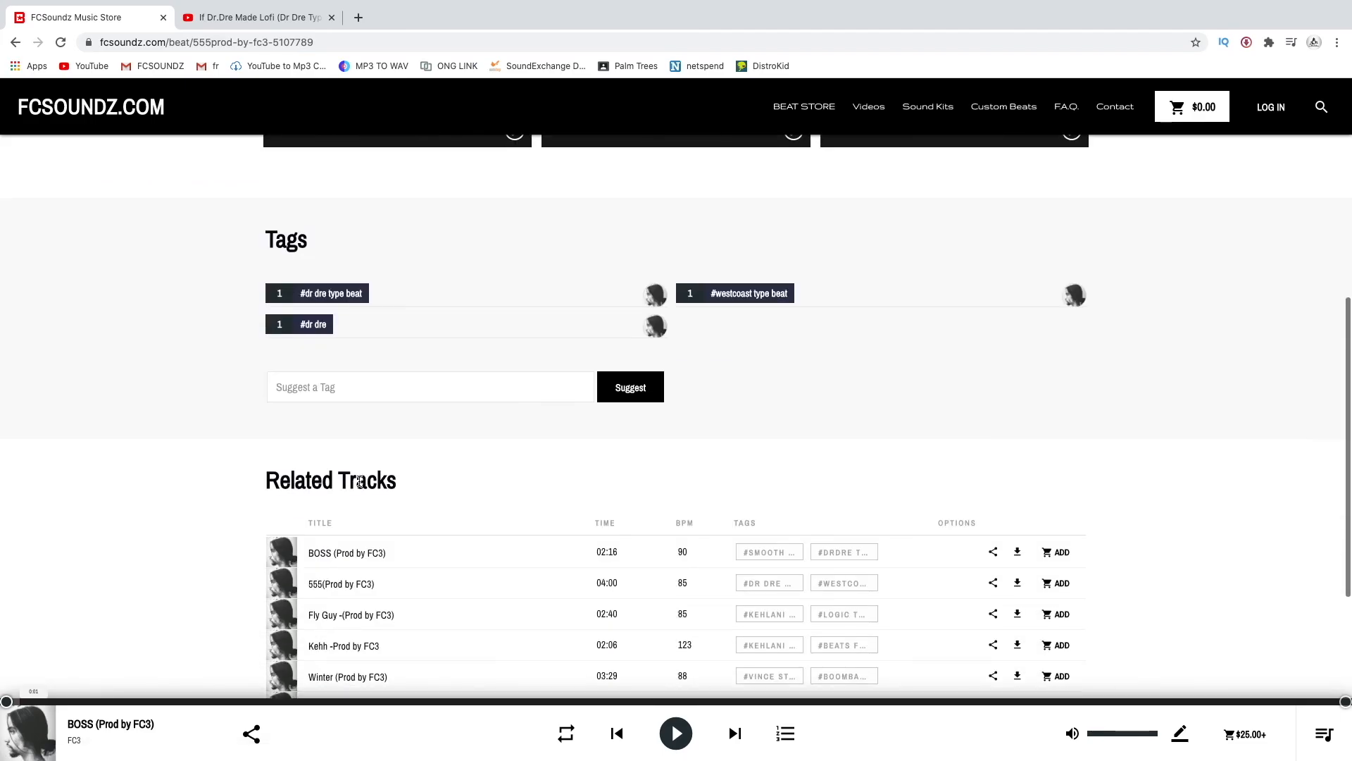
{"action": "scroll", "coordinate": [359, 478], "scroll_direction": "up", "scroll_amount": 10}
{"action": "scroll", "coordinate": [360, 474], "scroll_direction": "up", "scroll_amount": 3}
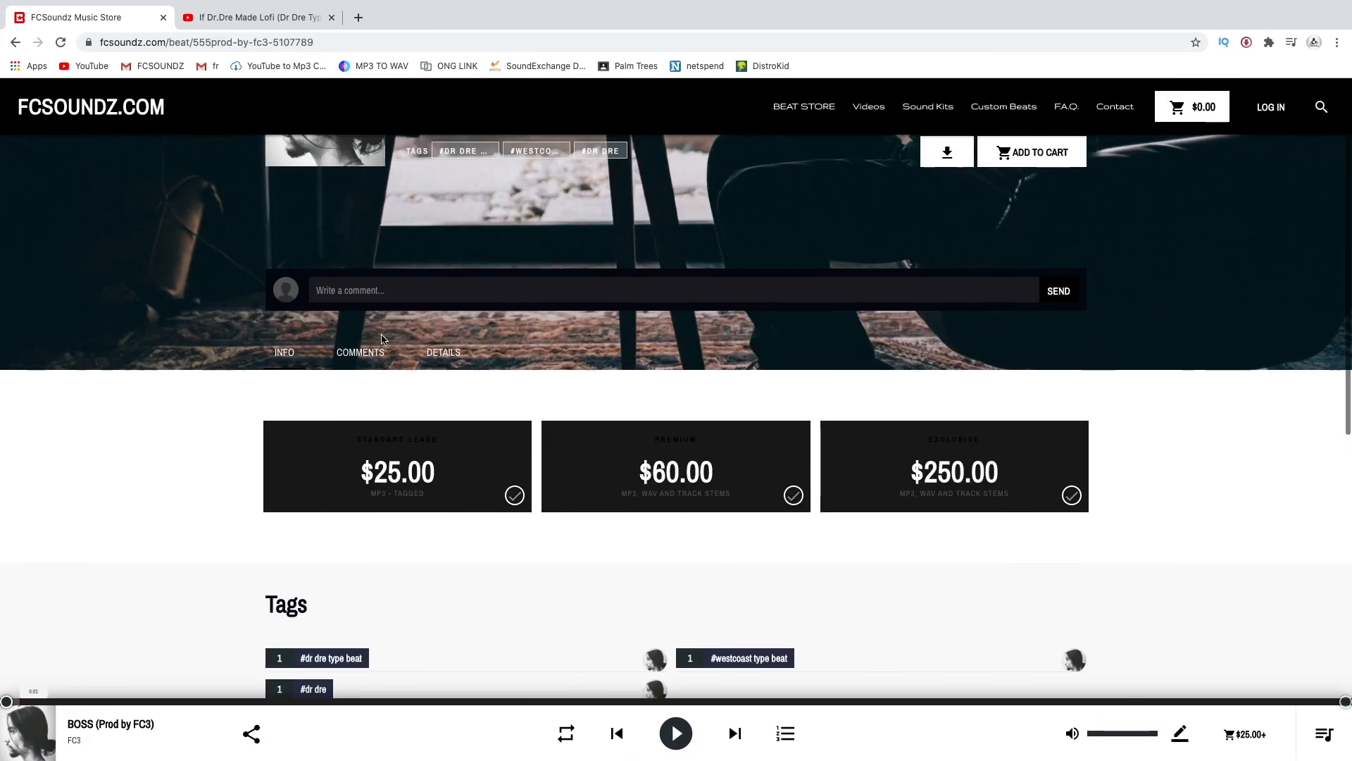
{"action": "left_click", "coordinate": [325, 234]}
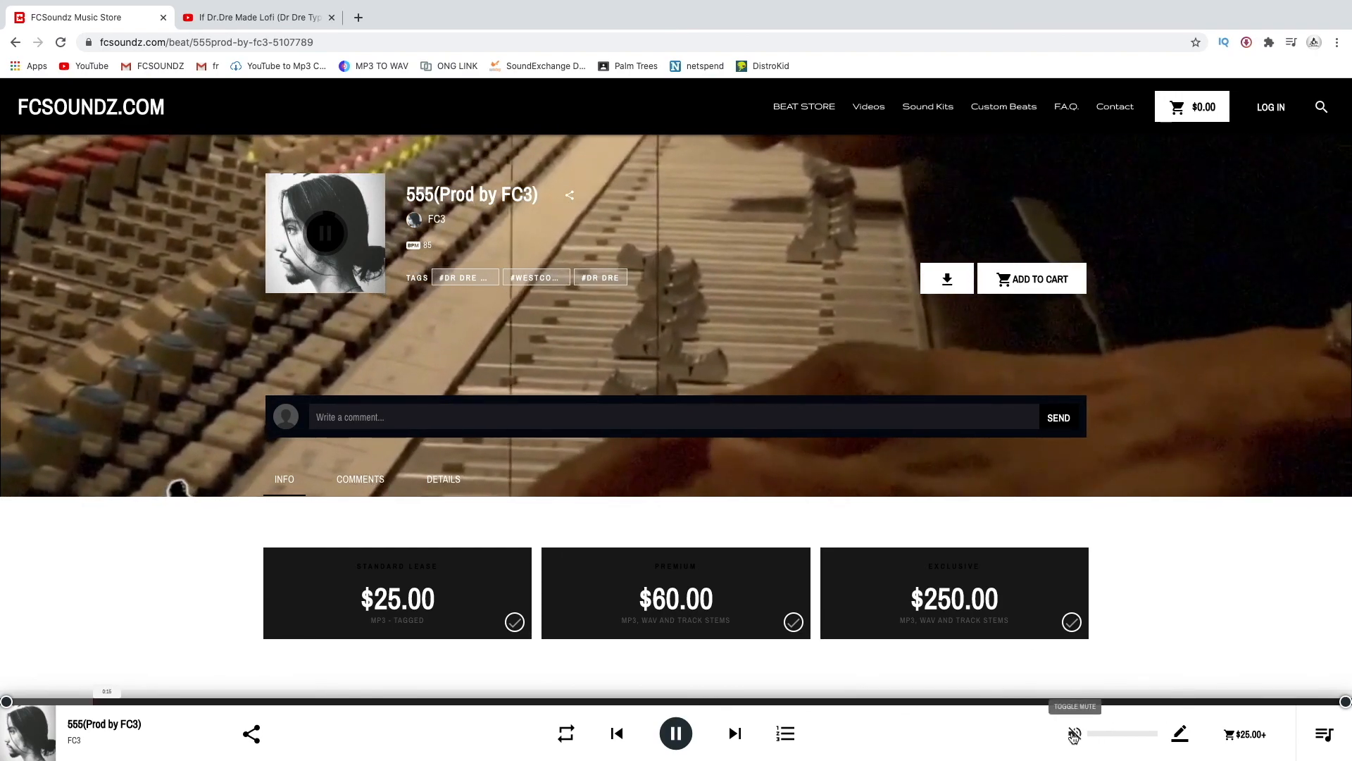
{"action": "left_click", "coordinate": [1073, 735]}
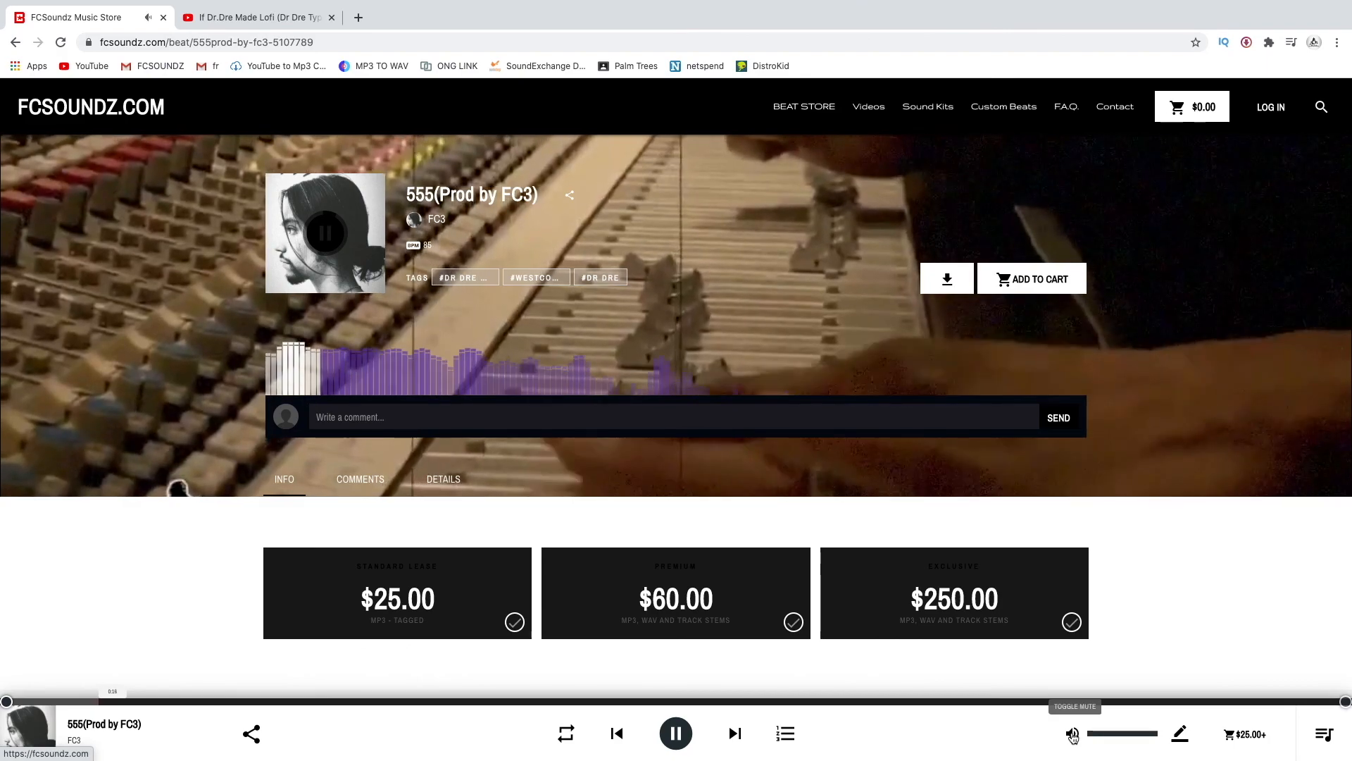